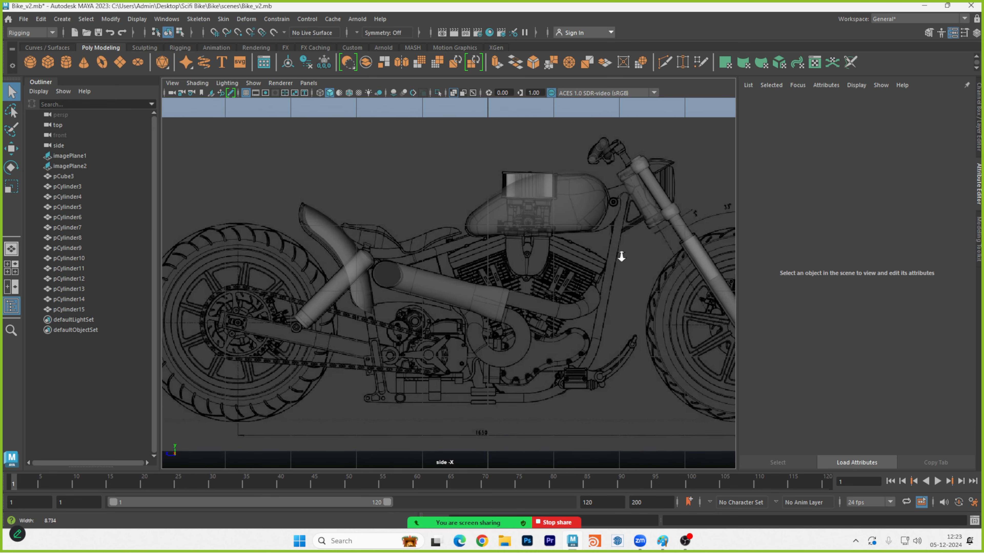
Switch to the side-view drawing in Paint and sketch a thick red outline of the bike frame around the engine.
middle_click_drag(609, 262, 620, 238, "alt")
right_click_drag(633, 228, 660, 212, "alt")
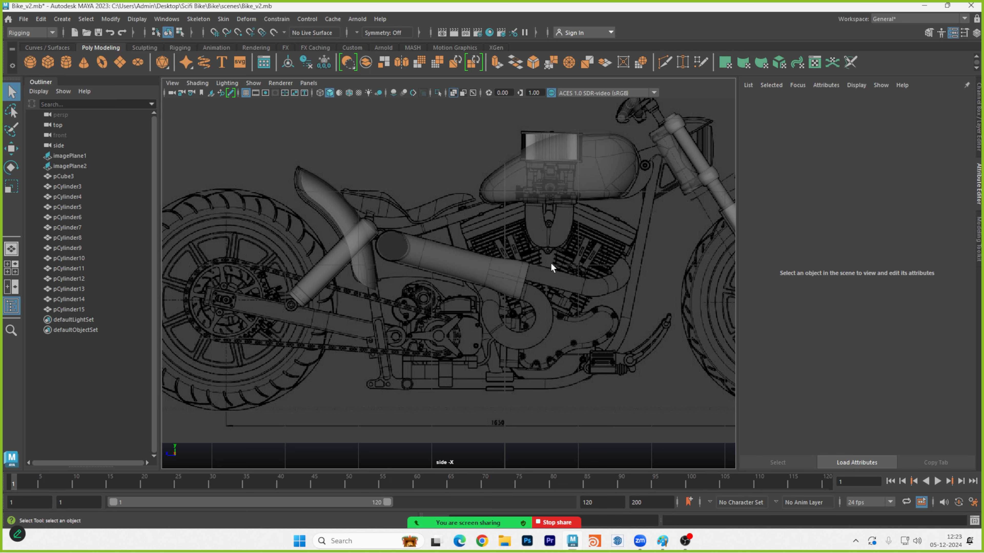
middle_click_drag(549, 261, 539, 266, "alt")
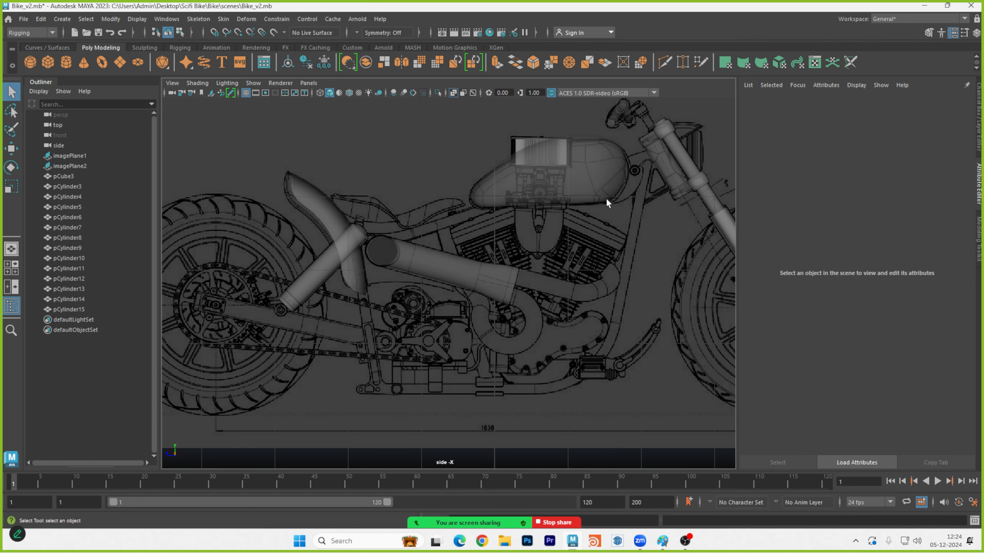
middle_click_drag(616, 224, 628, 237, "alt")
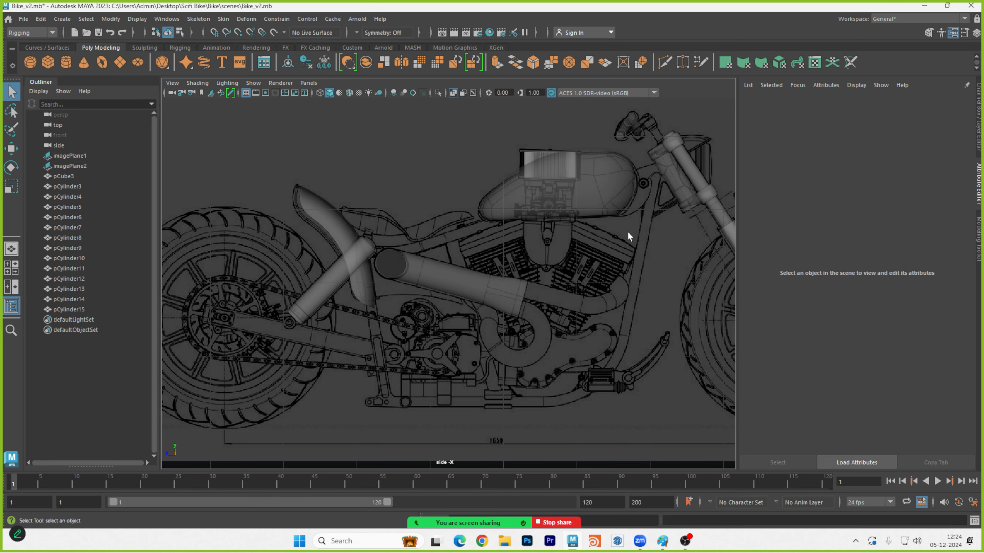
key("alt+Tab")
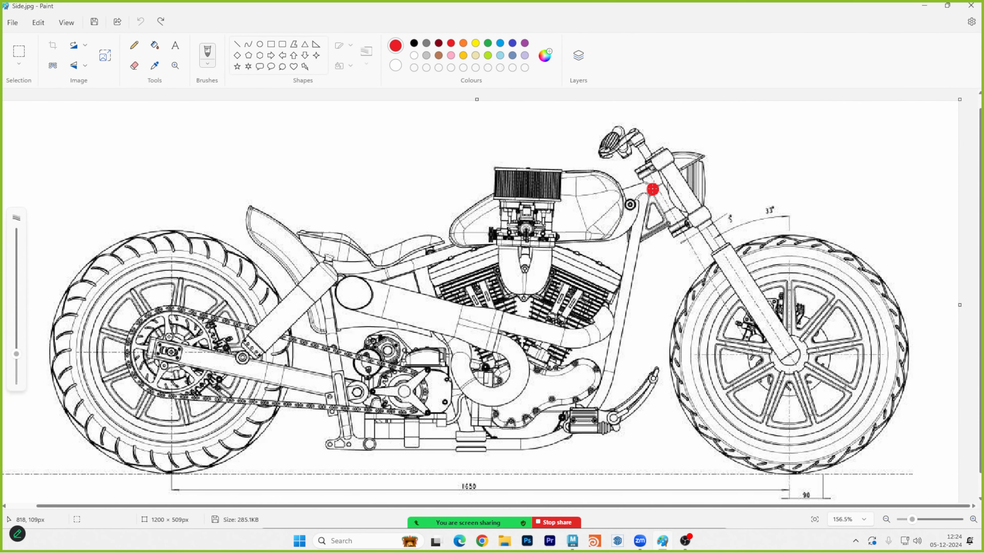
mouse_move(655, 190)
left_mouse_down()
mouse_move(405, 267)
mouse_move(319, 279)
mouse_move(343, 444)
mouse_move(490, 450)
mouse_move(570, 432)
mouse_move(599, 403)
mouse_move(643, 182)
left_mouse_up()
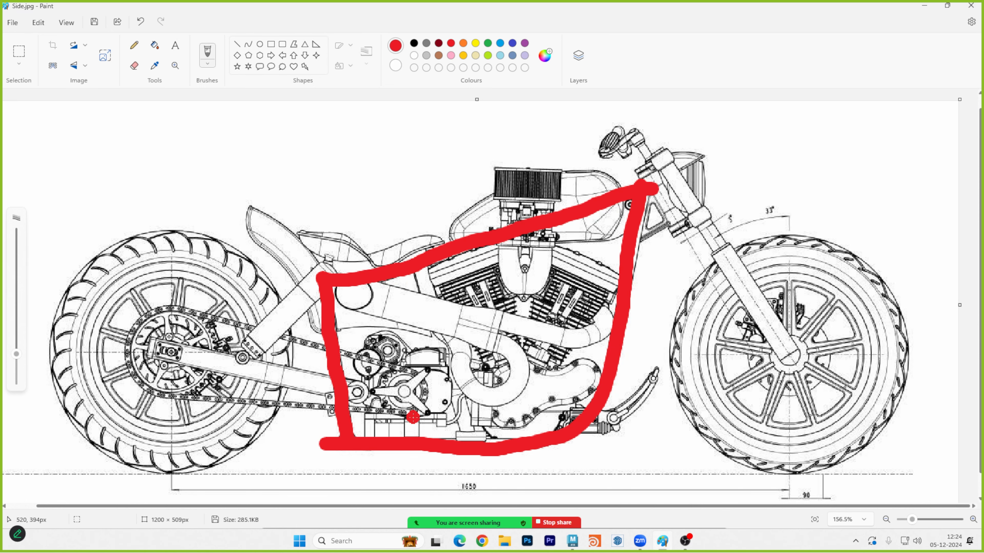
Switch back to Maya and examine the swingarm, rear frame mounts, engine and fuel tank areas of the side-view blueprint.
key("alt+Tab")
scroll(382, 341, "up", 6)
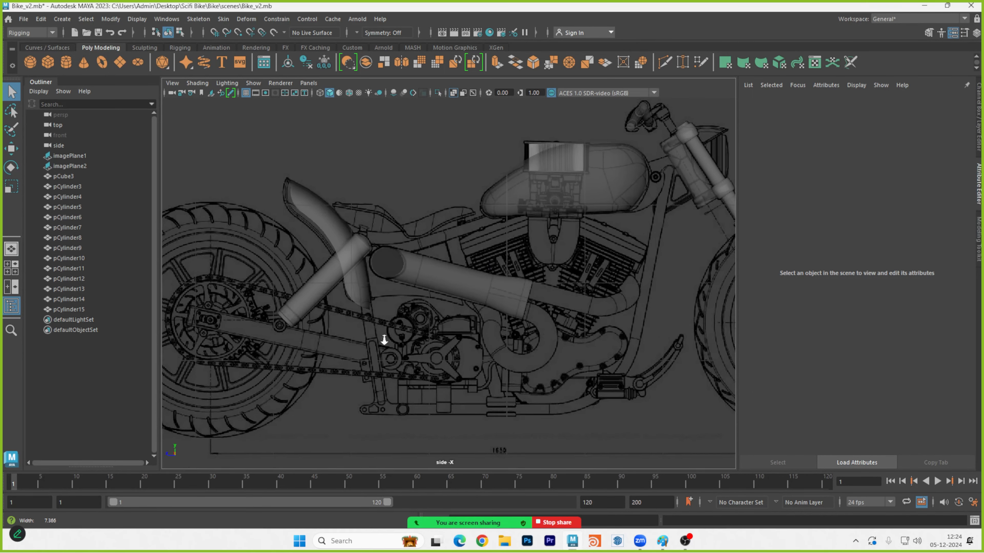
middle_click_drag(322, 352, 483, 329, "alt")
scroll(364, 322, "up", 2)
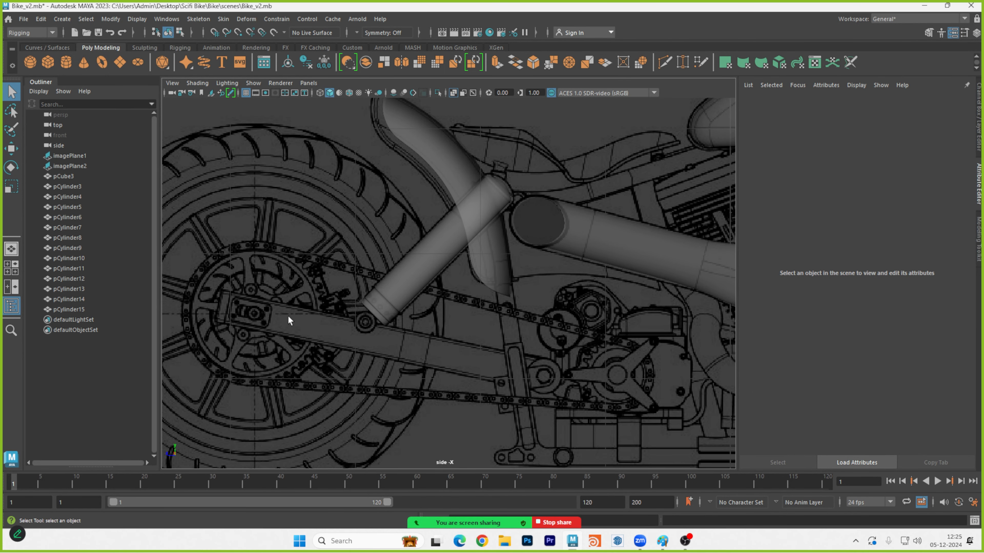
middle_click_drag(395, 349, 435, 345, "alt")
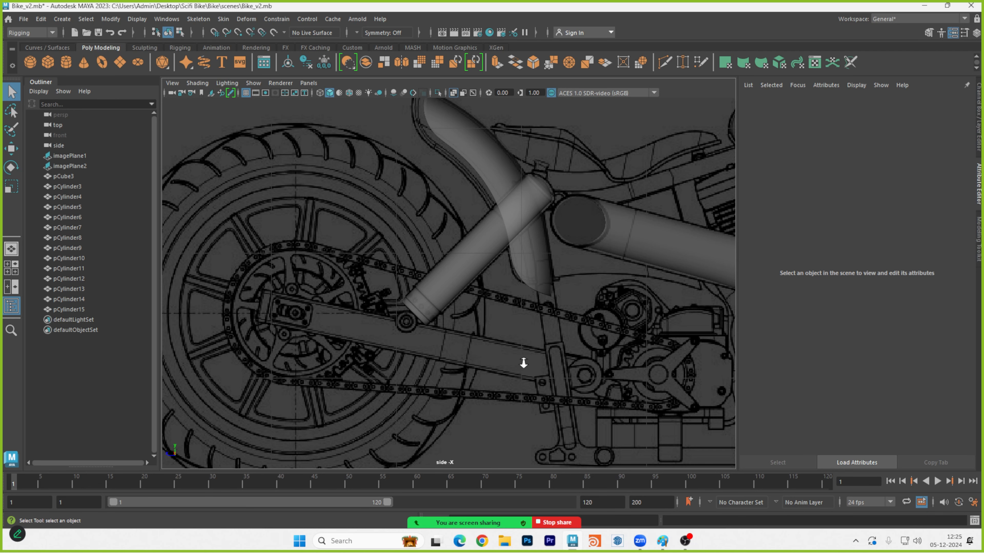
scroll(523, 363, "up", 4)
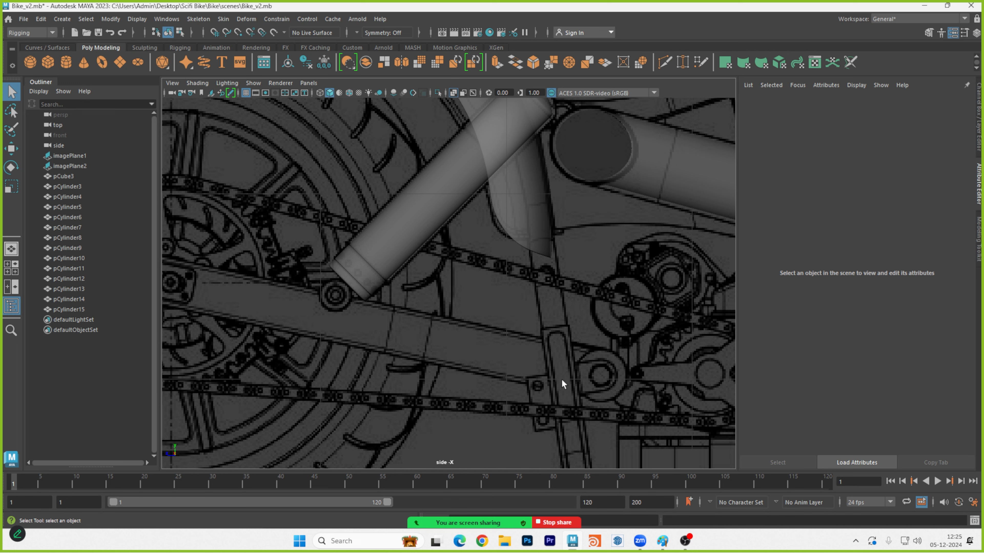
scroll(591, 303, "down", 5)
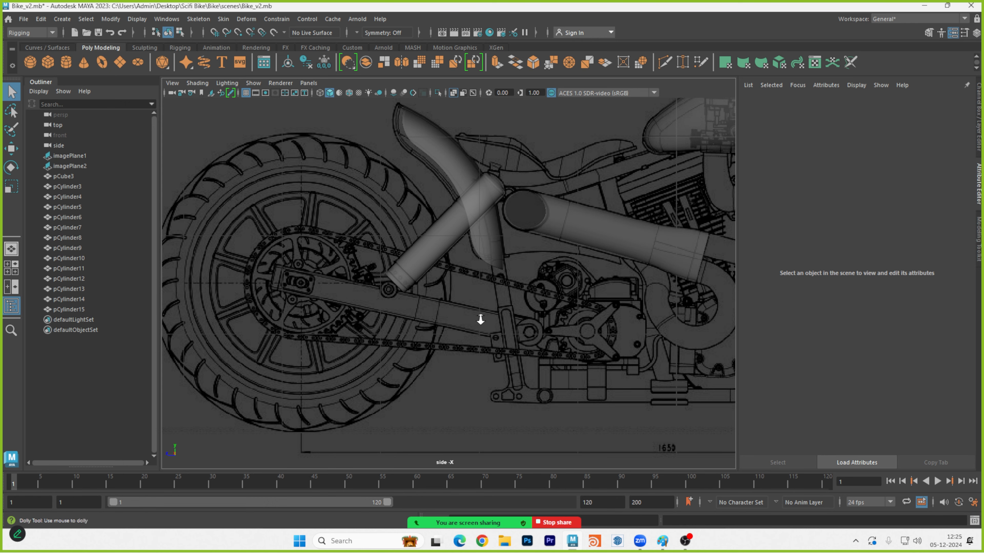
scroll(497, 324, "up", 5)
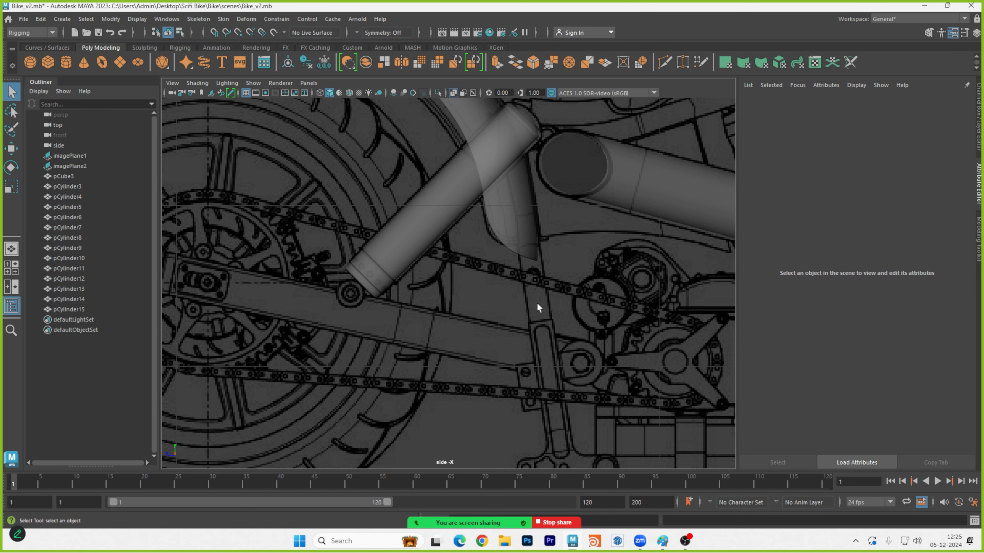
scroll(537, 308, "down", 5)
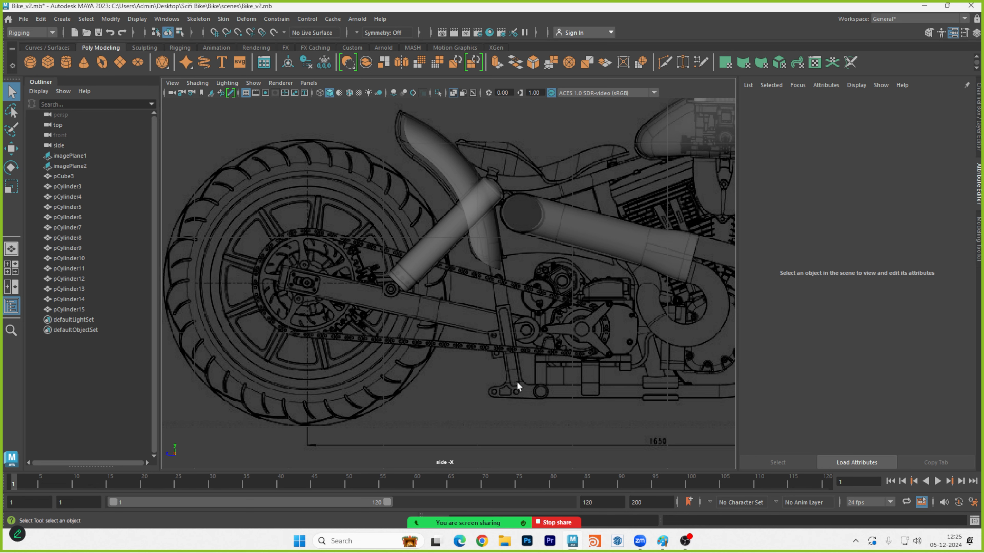
scroll(616, 326, "up", 4)
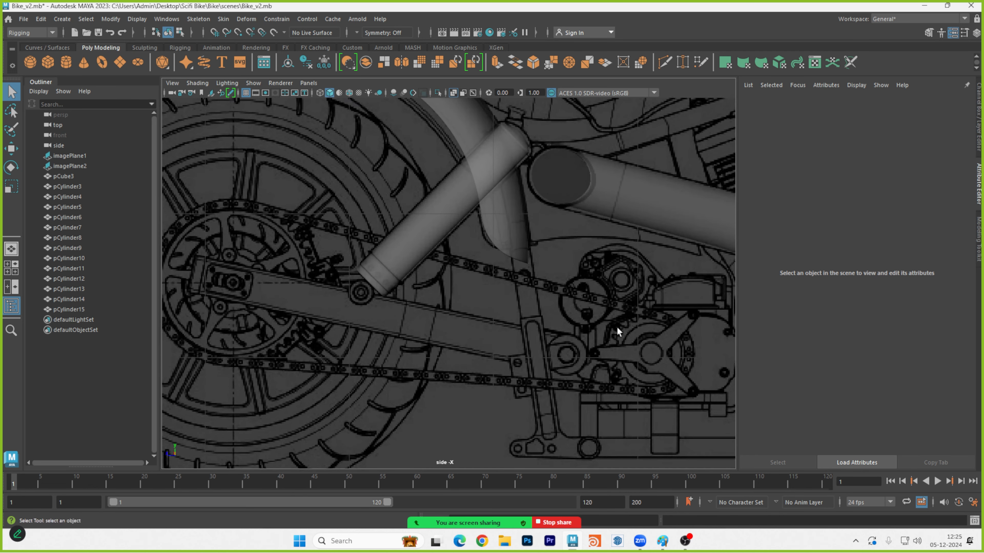
middle_click_drag(616, 327, 533, 284, "alt")
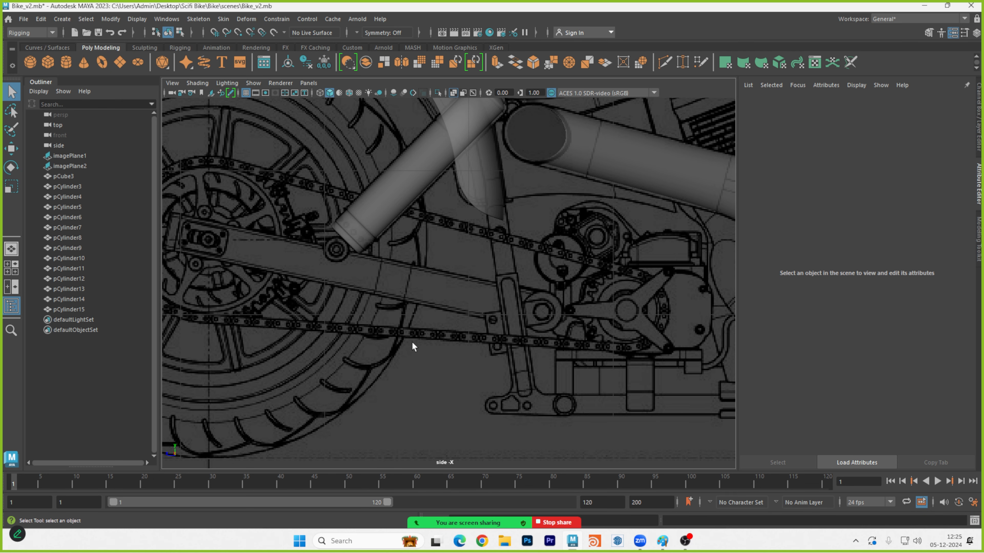
scroll(478, 318, "down", 5)
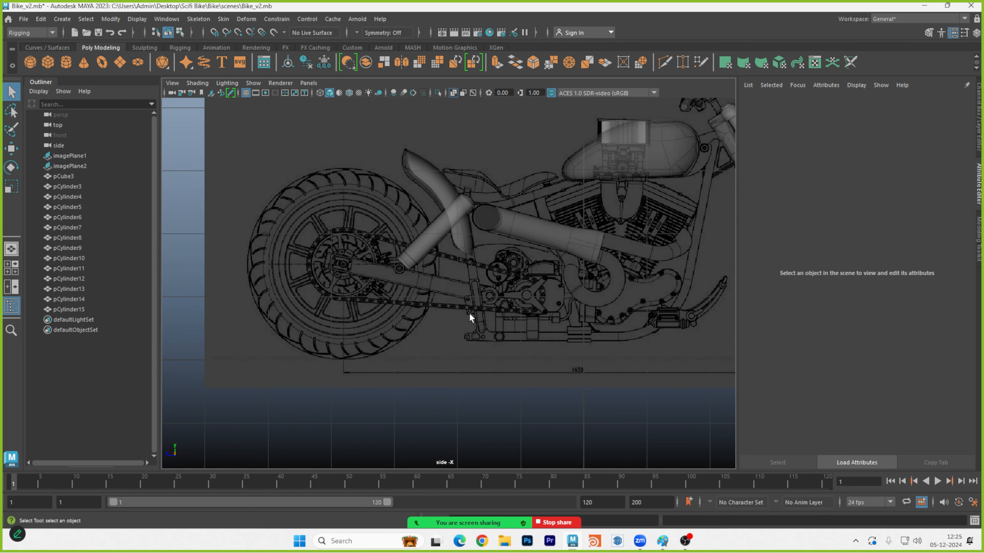
middle_click_drag(467, 321, 414, 341, "alt")
scroll(477, 324, "down", 3)
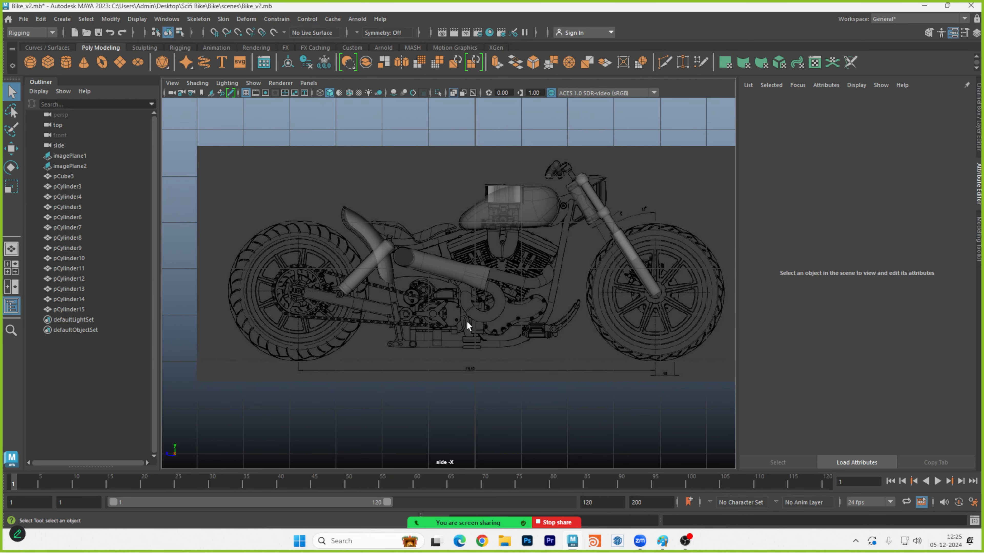
middle_click_drag(499, 322, 486, 328, "alt")
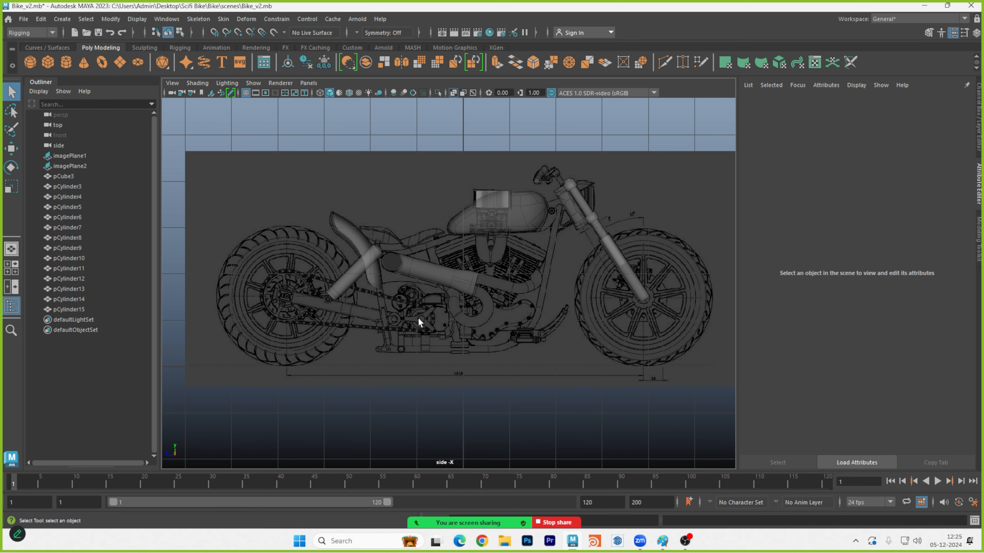
scroll(468, 324, "up", 3)
middle_click_drag(468, 327, 438, 357, "alt")
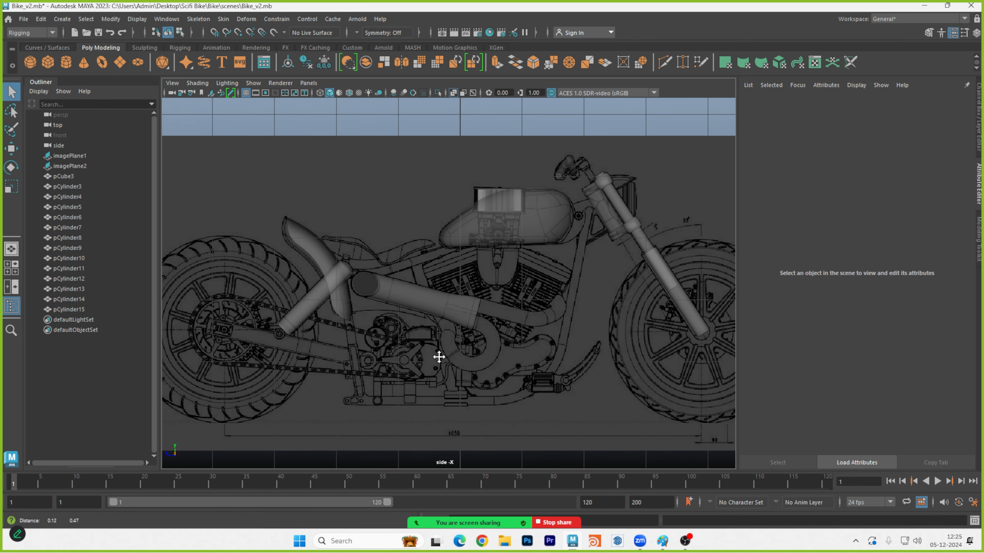
scroll(558, 246, "up", 5)
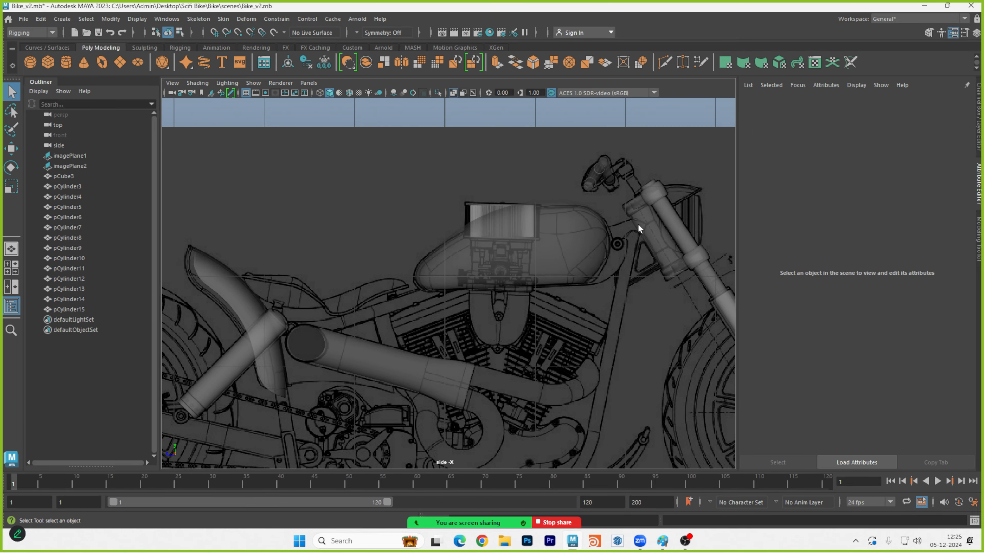
key("alt+Tab")
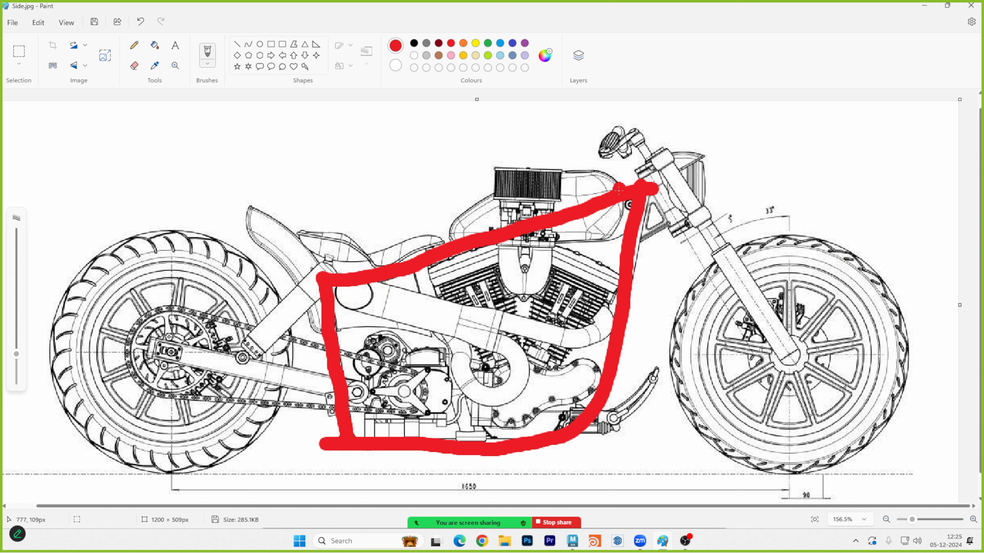
right_click_drag(591, 207, 714, 216)
key("alt")
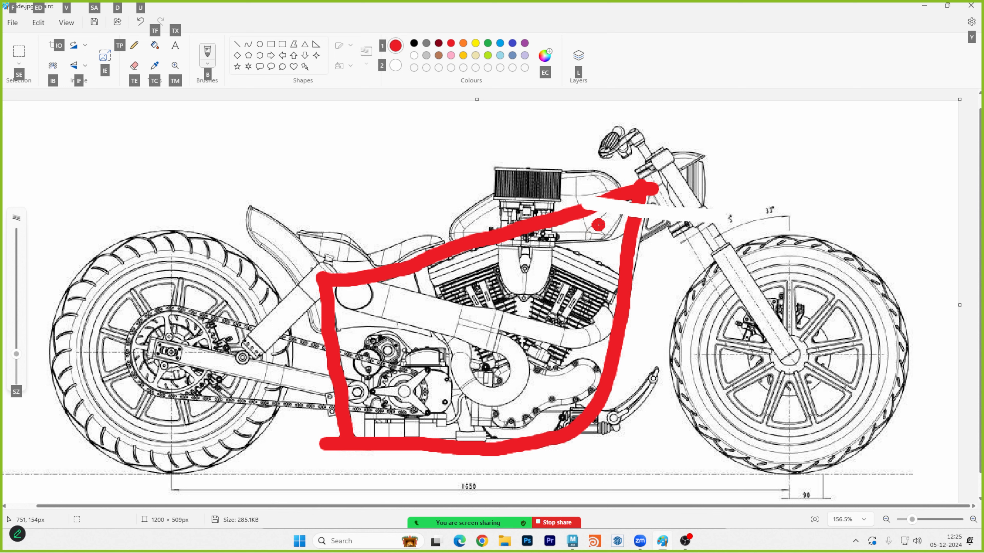
left_click(737, 21)
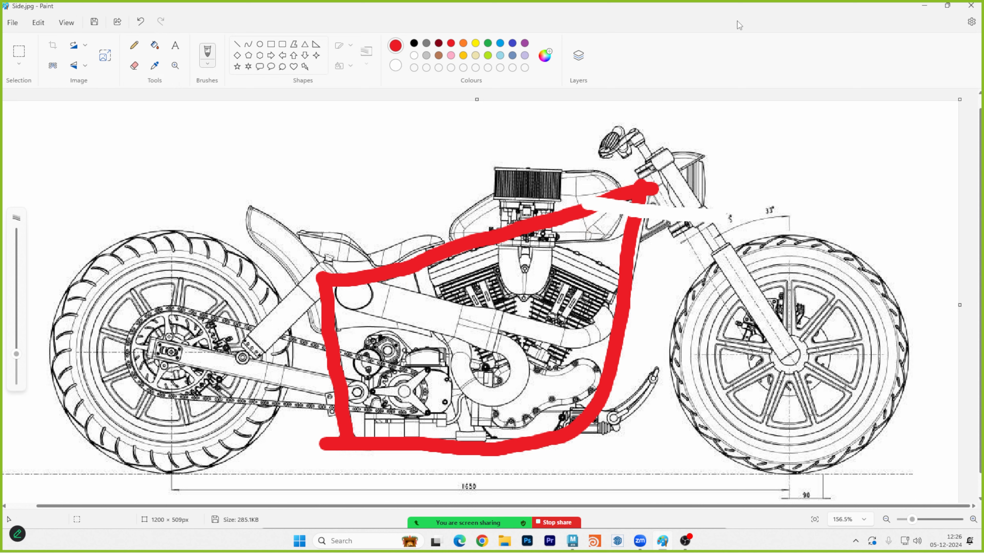
key("ctrl+z")
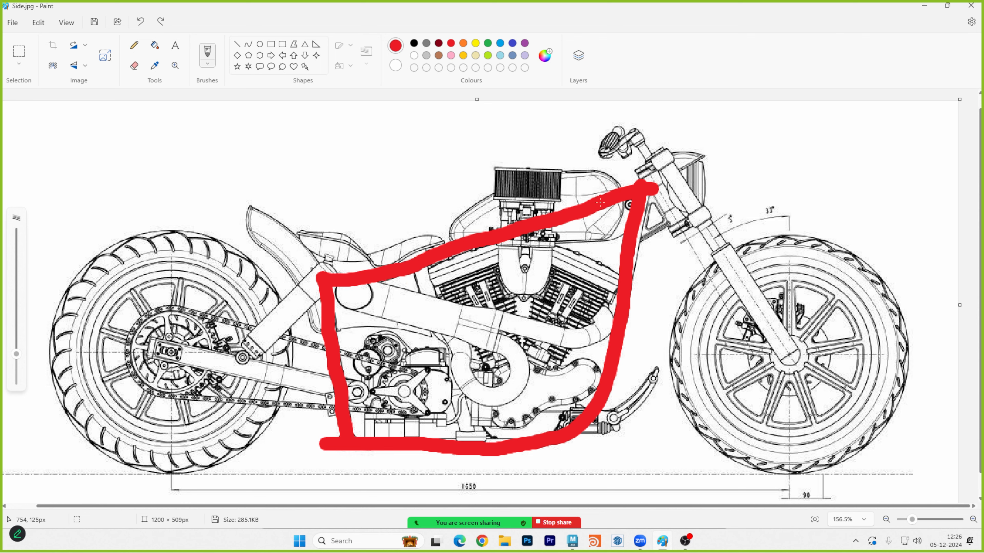
key("alt+Tab")
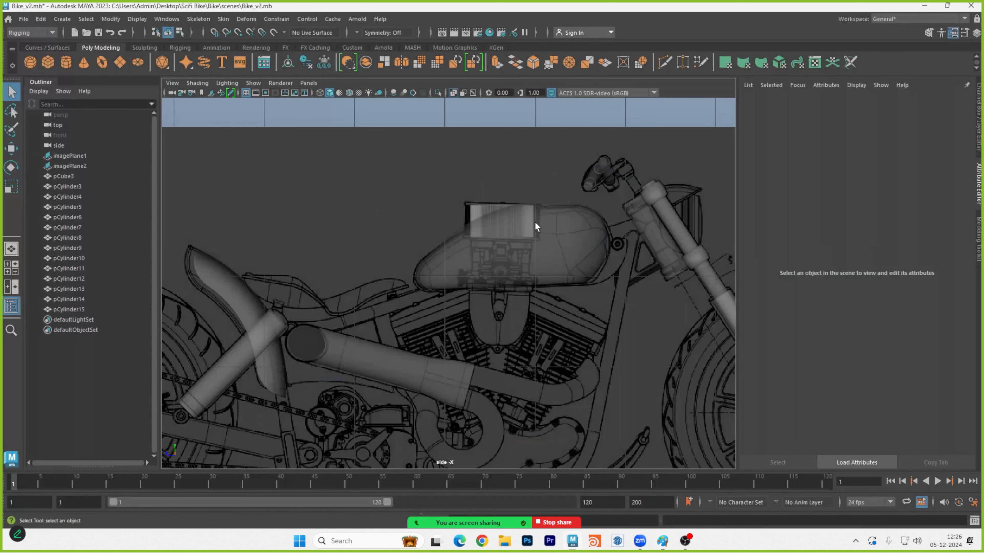
Put the fuel tank into face selection mode without smooth preview, with its underside facing the perspective camera.
left_click(582, 259)
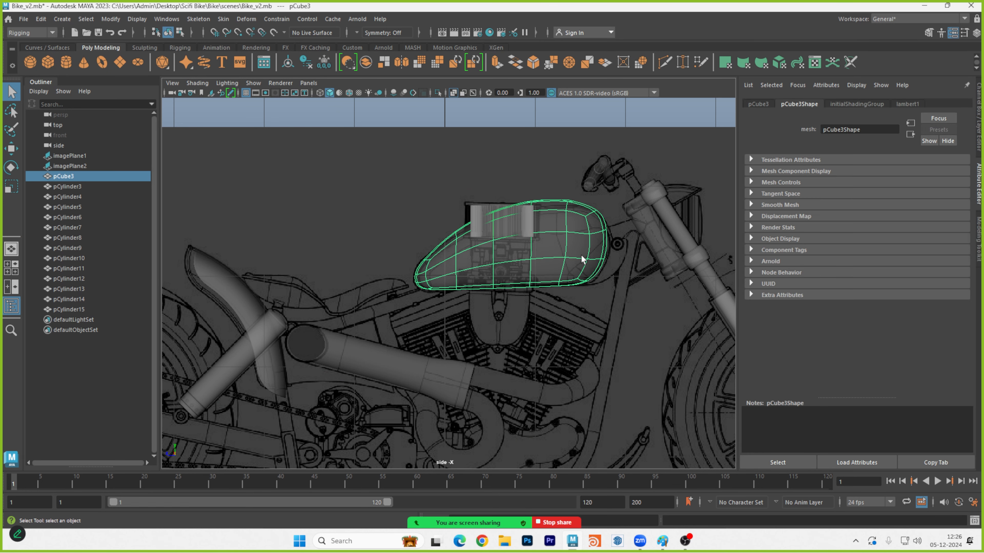
key("space")
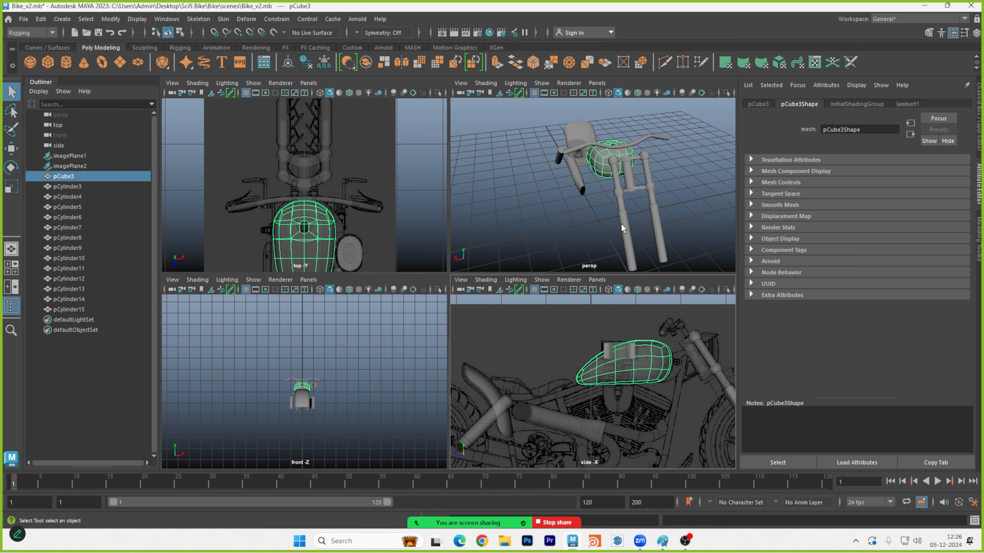
key("space")
left_click_drag(516, 272, 588, 244, "alt")
right_click_drag(457, 254, 686, 268, "alt")
left_click_drag(465, 272, 469, 236, "alt")
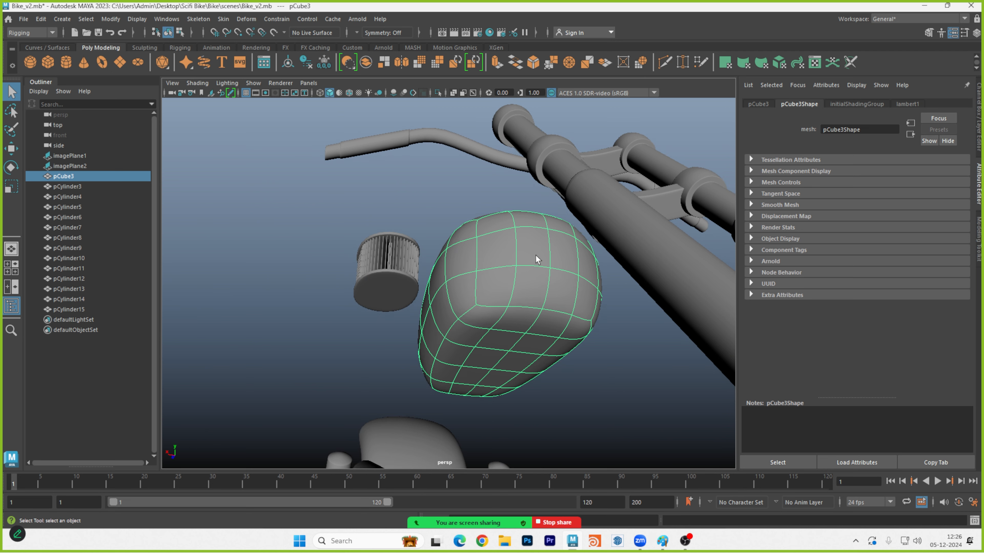
right_click_drag(537, 259, 542, 267)
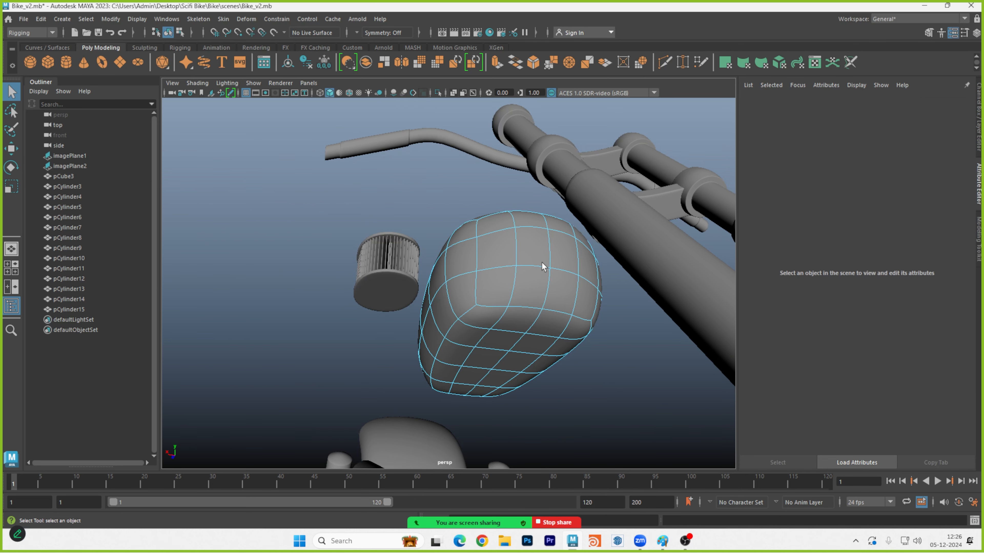
key("1")
Select the two central columns of faces across the tank's front end and underside and raise them about 3.3 cm in the side view.
left_click(530, 247)
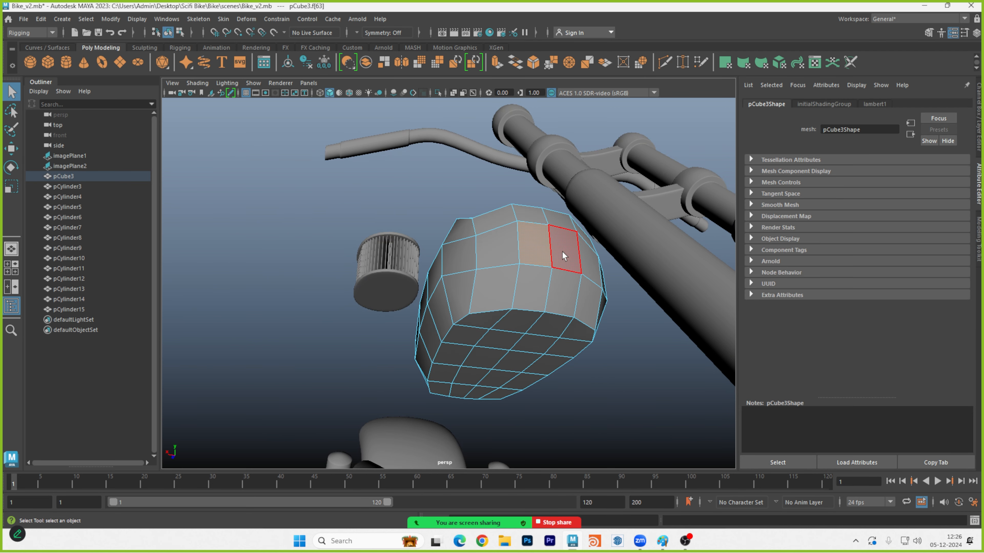
left_click(537, 287, "shift")
left_click(557, 290, "shift")
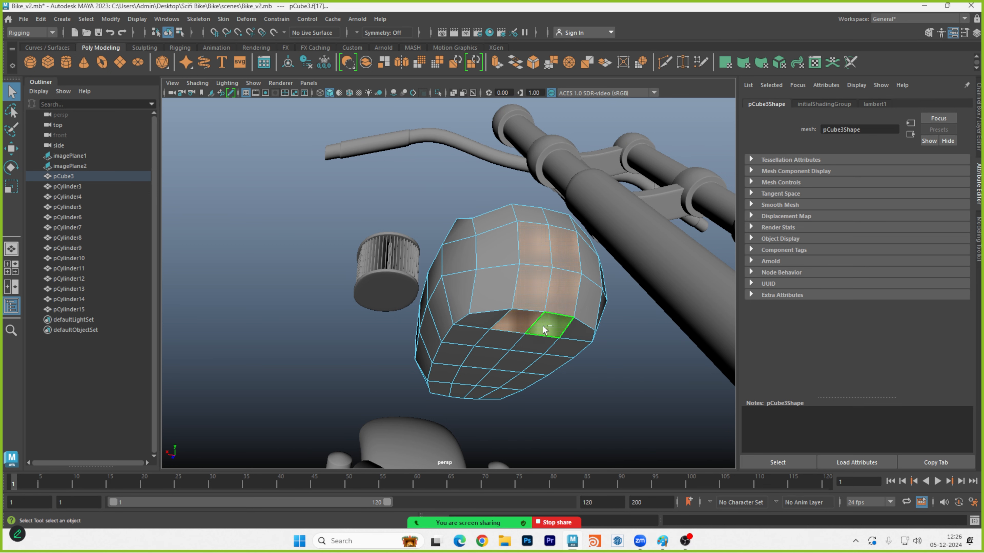
left_click(522, 342, "shift")
left_click(501, 341, "shift")
left_click(493, 358, "shift")
left_click(512, 360, "shift")
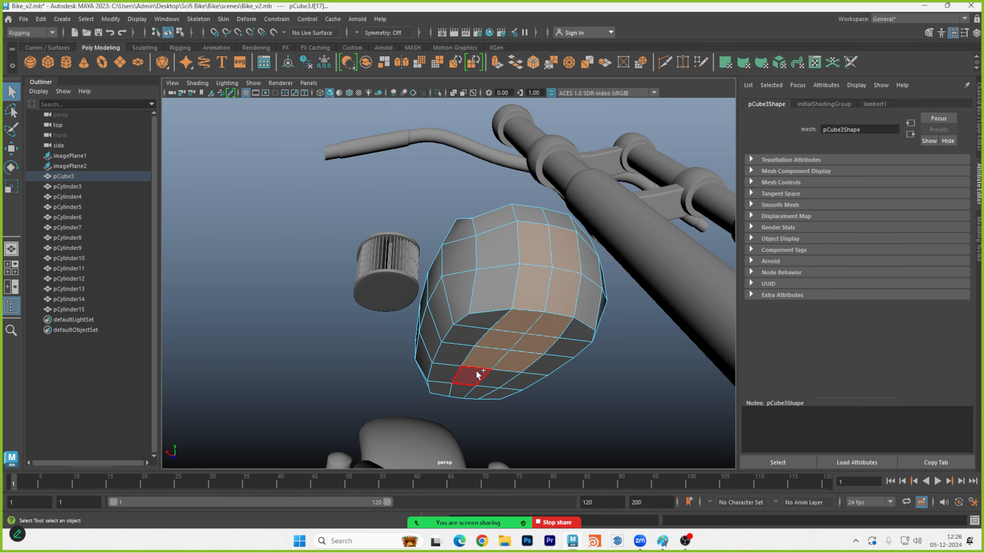
left_click(478, 375, "shift")
key("space")
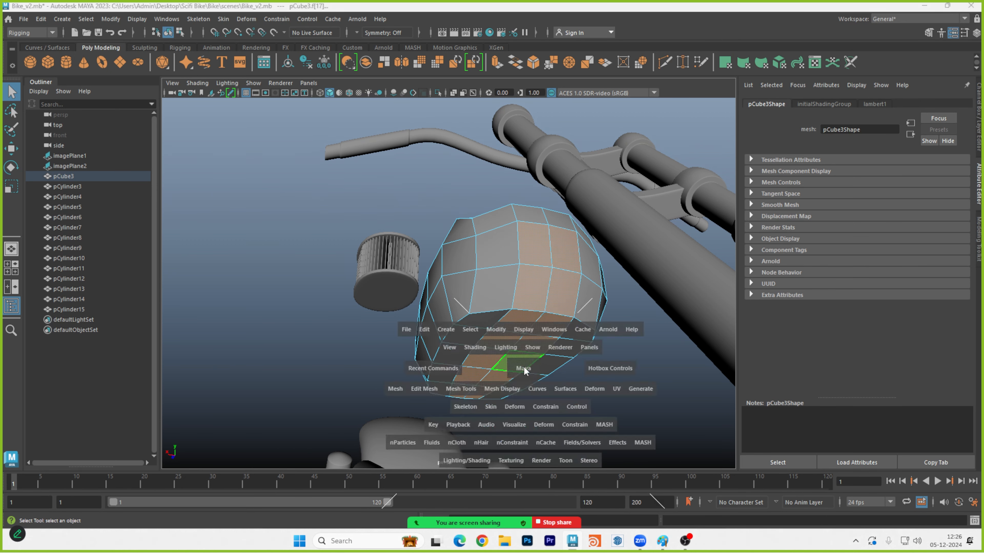
key("space")
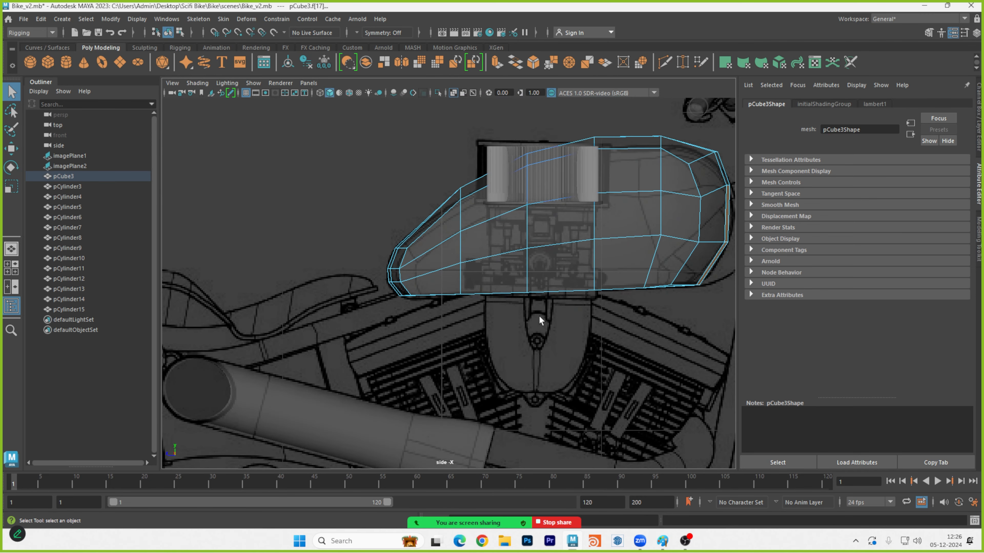
middle_click_drag(567, 291, 497, 321, "alt")
key("w")
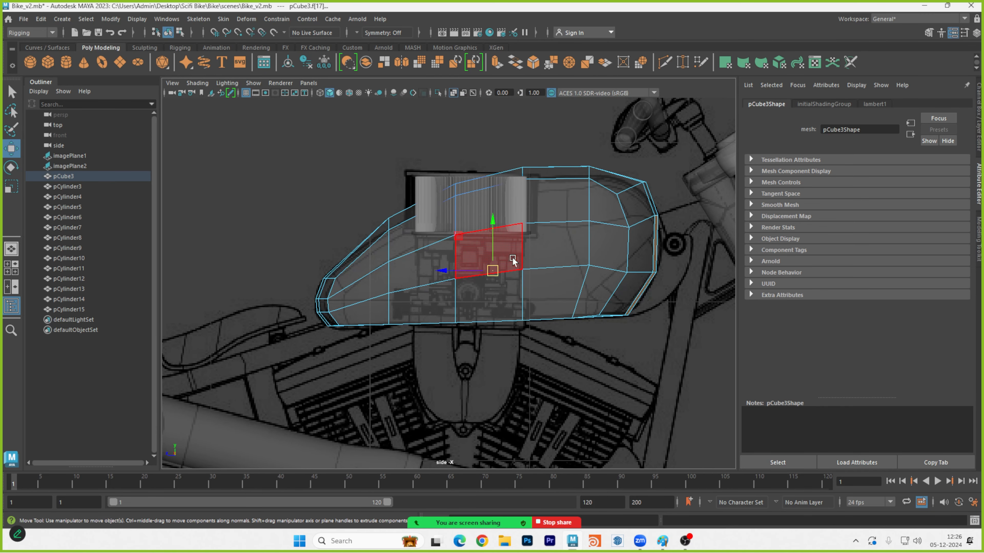
left_click_drag(492, 251, 473, 239)
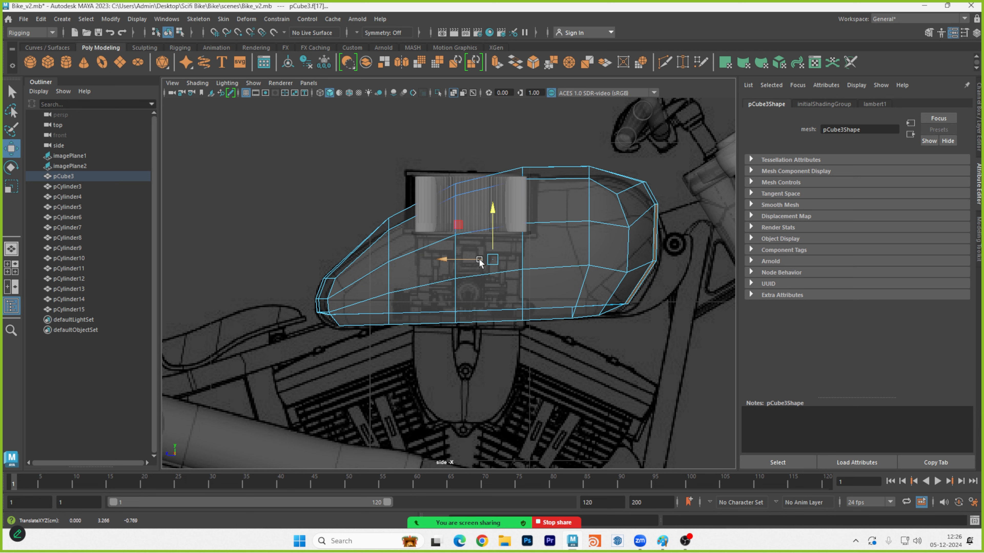
Try moving the tank's selected central faces up and inward in the side view, undoing these plain moves.
key("ctrl+z")
left_click_drag(460, 239, 419, 223)
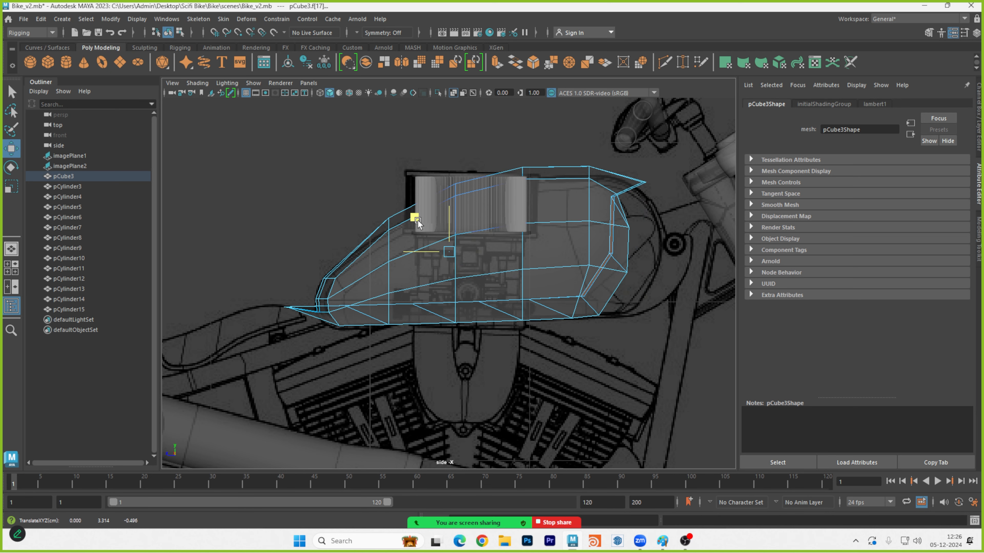
key("space")
key("space")
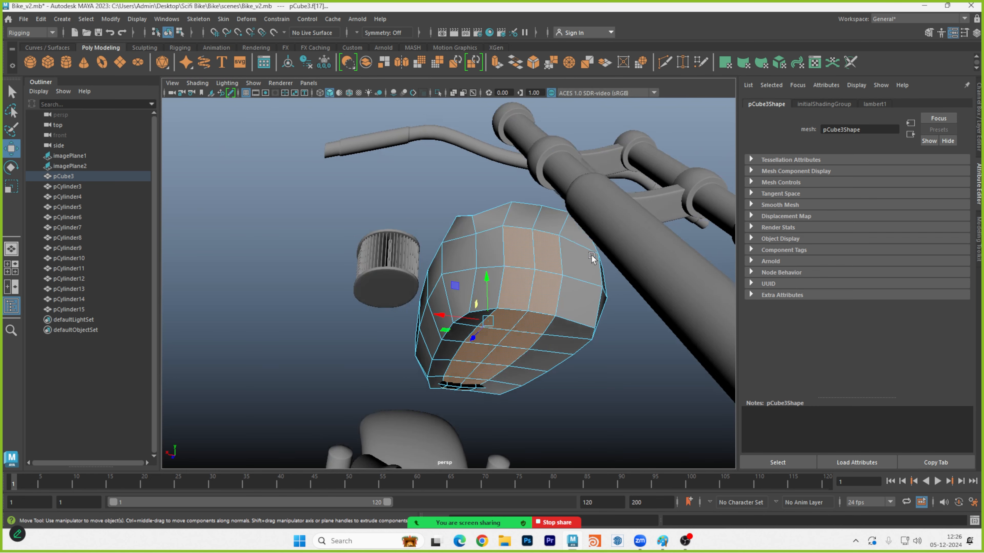
left_click_drag(591, 258, 645, 278, "alt")
key("ctrl+z")
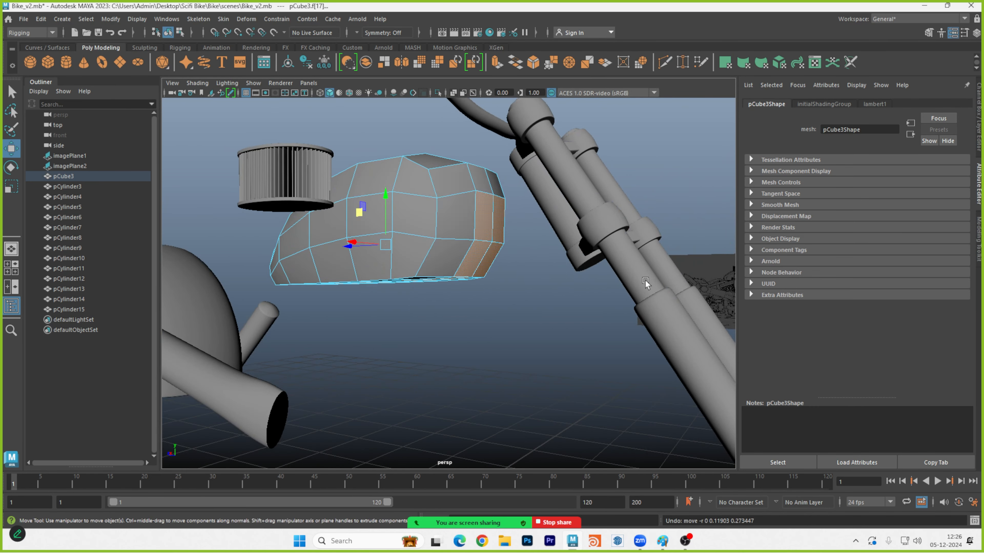
Extrude the tank's selected central faces and push them inward to a local translate of -0.053 in Y and -0.151 in Z.
key("ctrl+e")
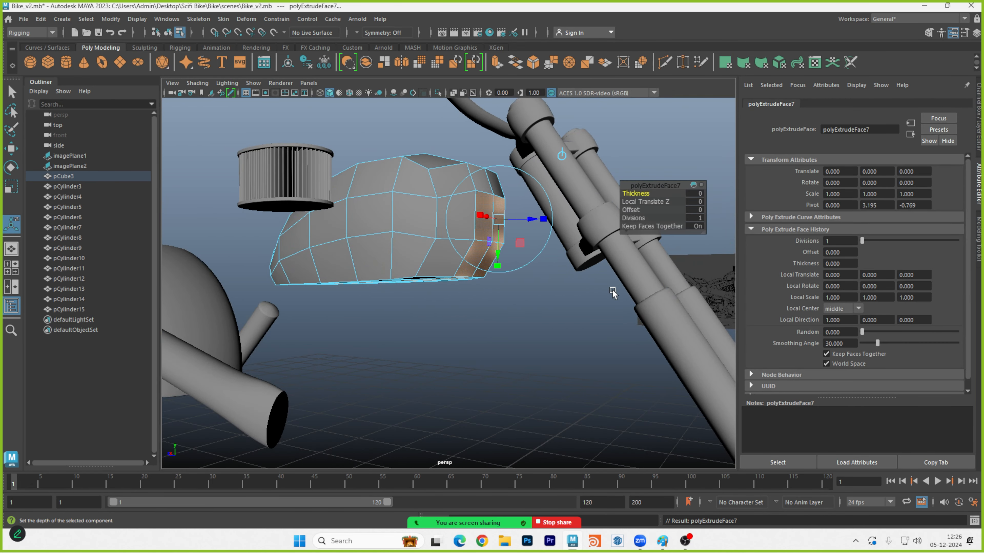
key("space")
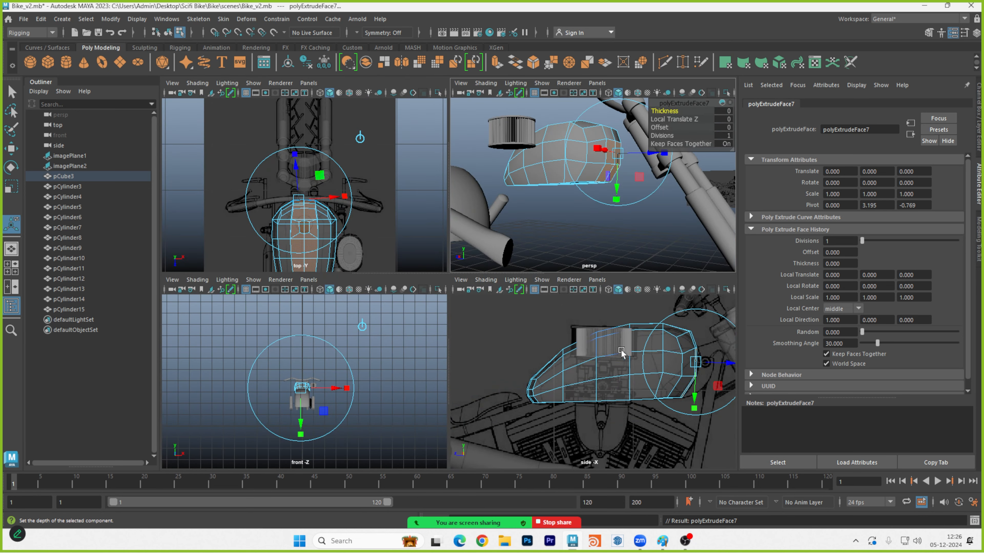
left_click_drag(719, 393, 695, 389)
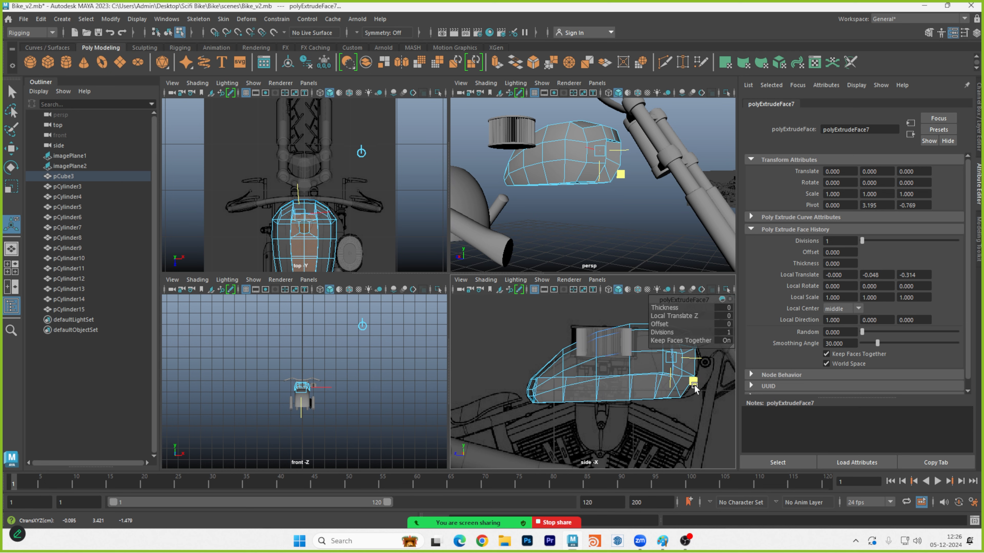
left_click_drag(695, 389, 693, 388)
middle_click_drag(621, 402, 573, 424, "alt")
left_click_drag(645, 406, 659, 411)
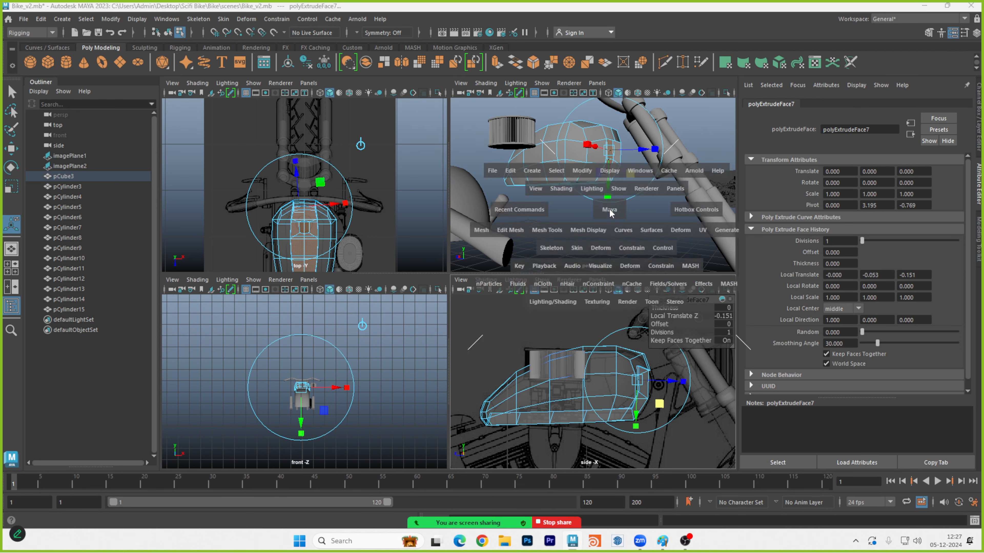
Raise the extruded central faces vertically in the side view to deepen the channel under the fuel tank.
key("space")
left_click_drag(609, 211, 549, 244, "alt")
key("space")
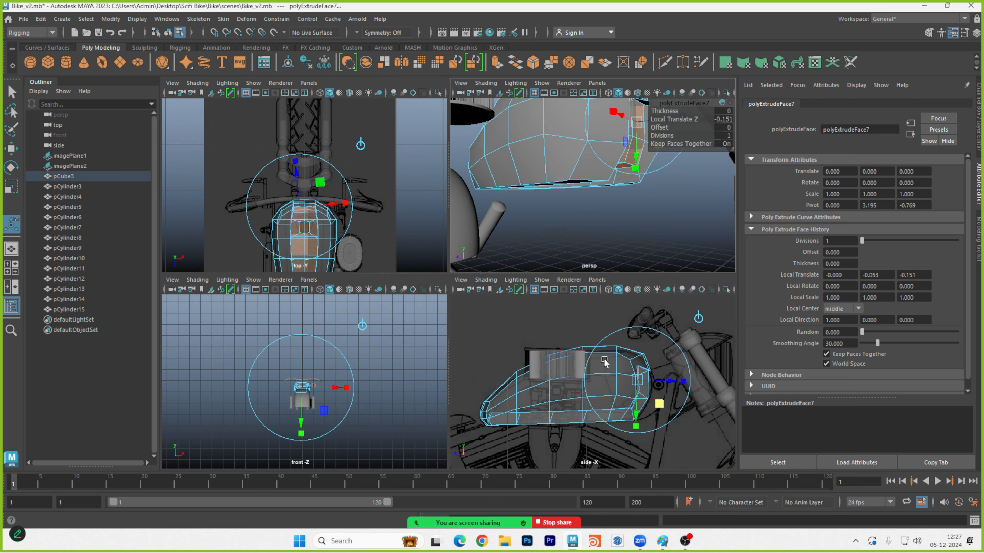
scroll(635, 403, "up", 3)
scroll(620, 375, "down", 3)
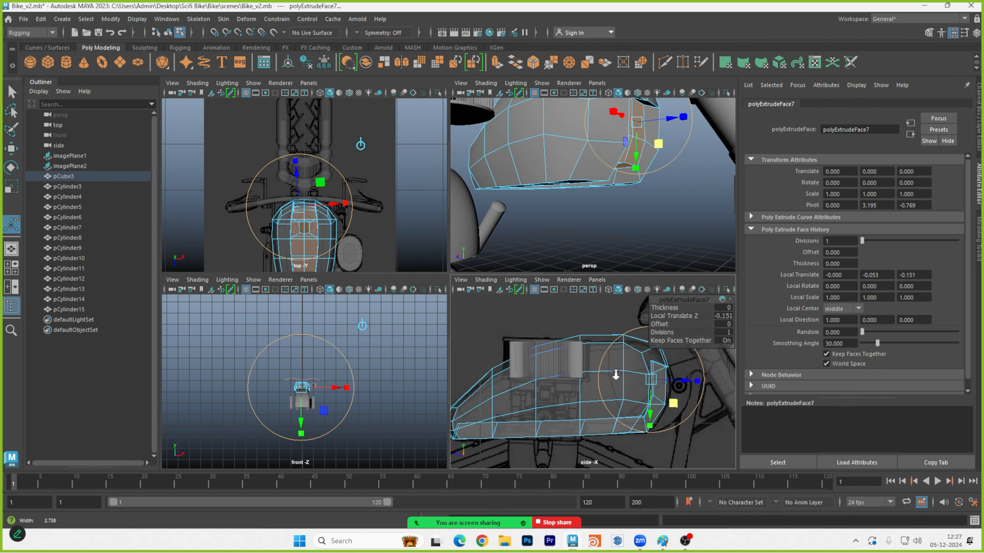
key("r")
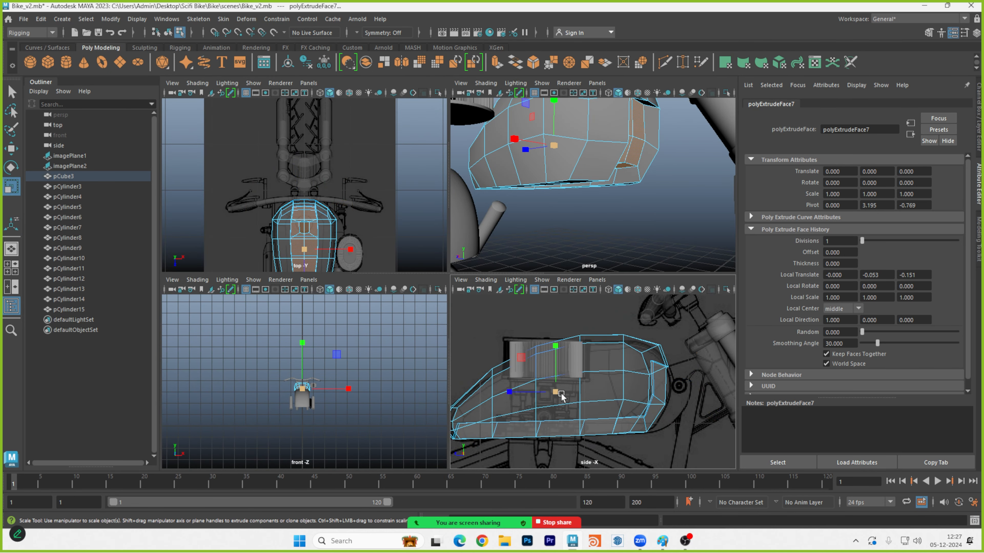
left_click_drag(560, 394, 553, 361)
key("w")
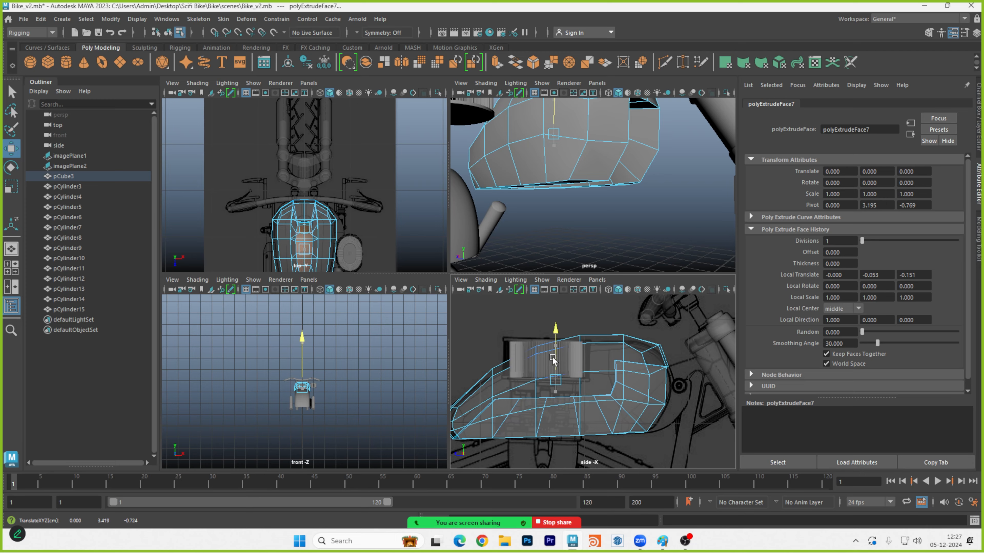
Preview the tank with smoothing and examine its recessed underside from below.
key("space")
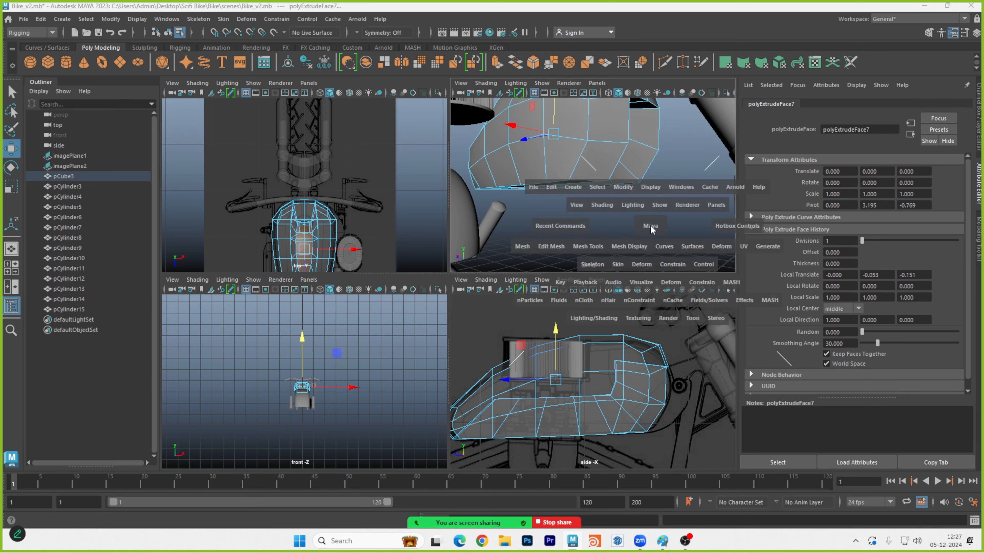
left_click_drag(582, 253, 604, 272, "alt")
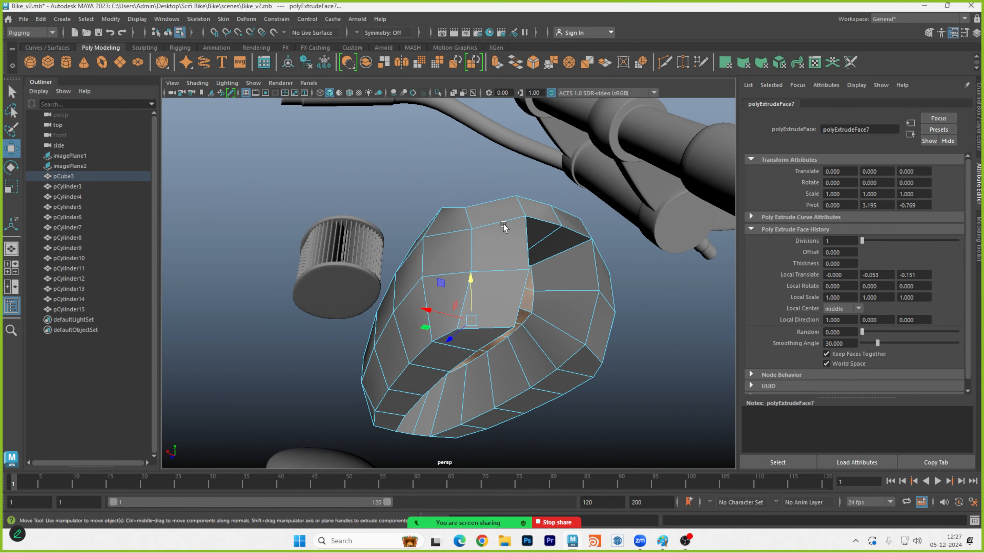
key("3")
left_click(646, 324)
scroll(647, 324, "down", 5)
left_click_drag(639, 314, 716, 302, "alt")
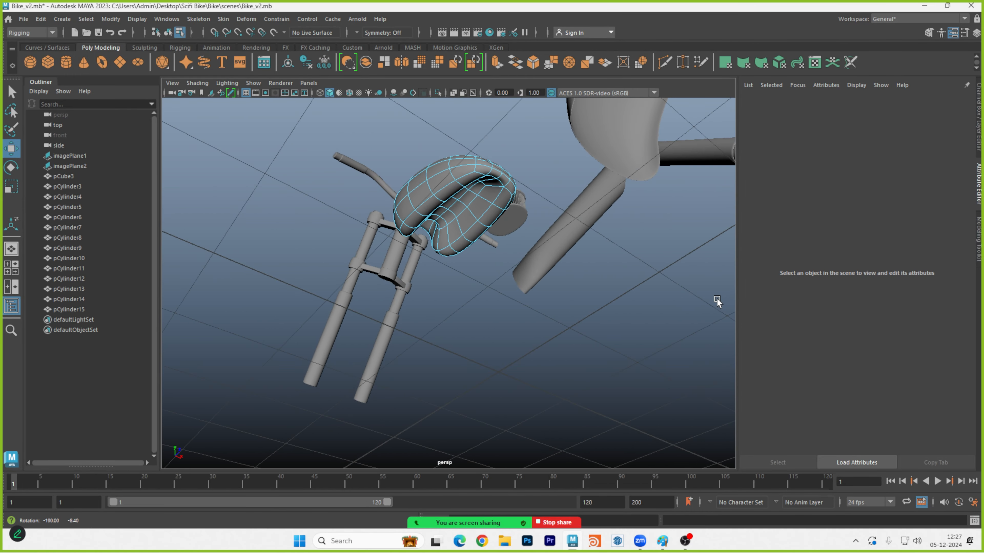
right_click_drag(427, 185, 549, 199, "alt")
middle_click_drag(531, 196, 531, 294, "alt")
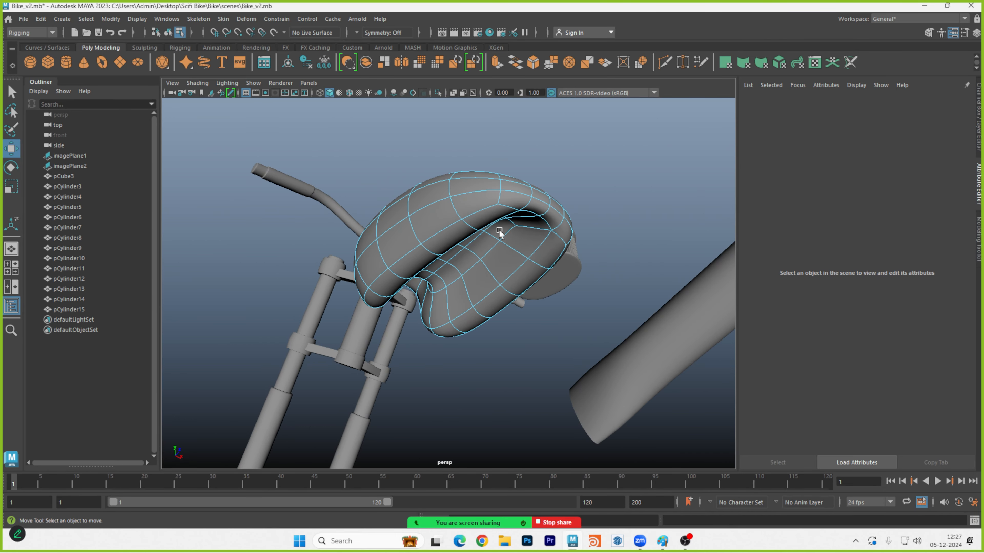
Without smooth preview, select the rim edges along both sides of the underside channel and scale them closer together across the tank's width.
key("1")
right_click_drag(501, 226, 504, 248, "alt")
left_click_drag(505, 249, 464, 246, "alt")
left_click_drag(427, 213, 471, 223, "alt")
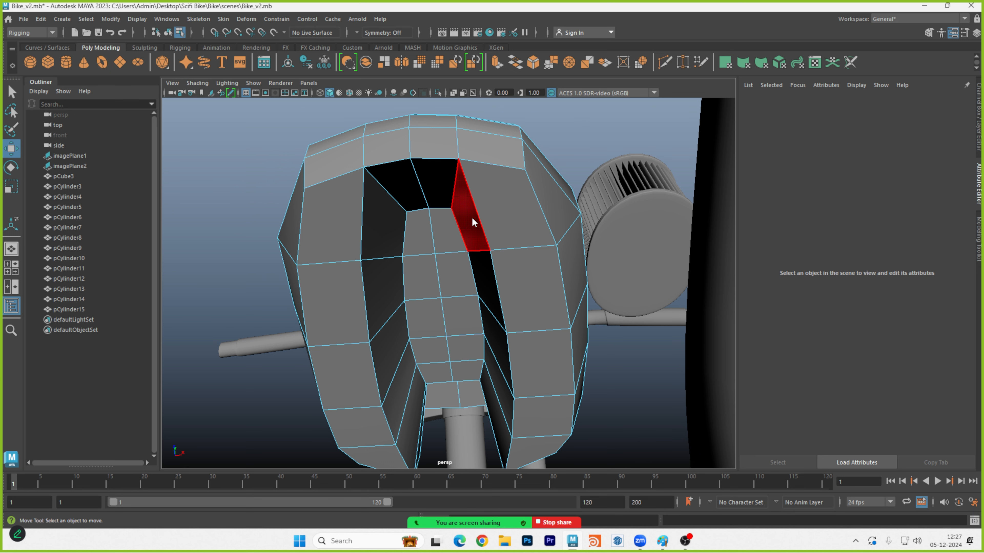
right_click_drag(473, 222, 470, 190)
left_click(470, 193)
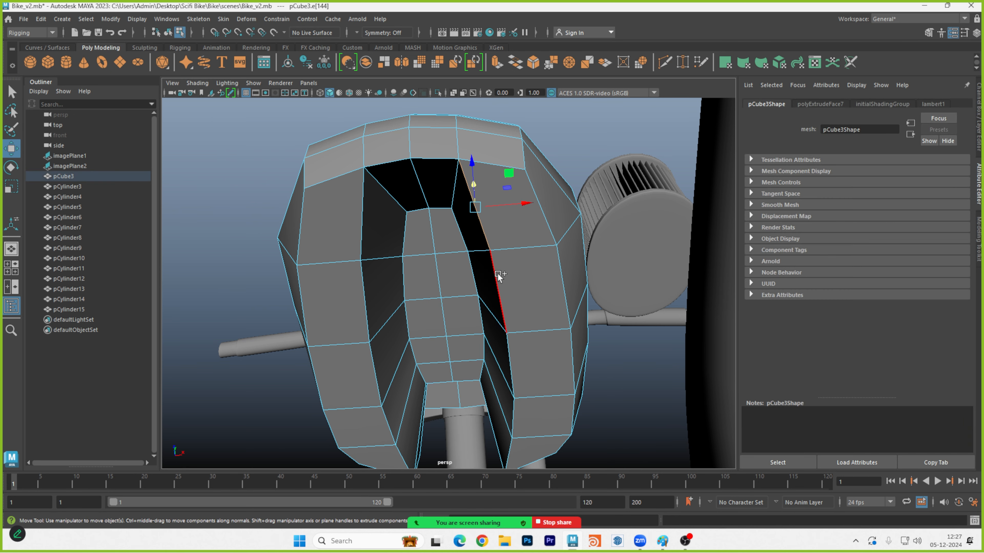
left_click(499, 308, "shift")
left_click_drag(476, 209, 526, 303, "alt")
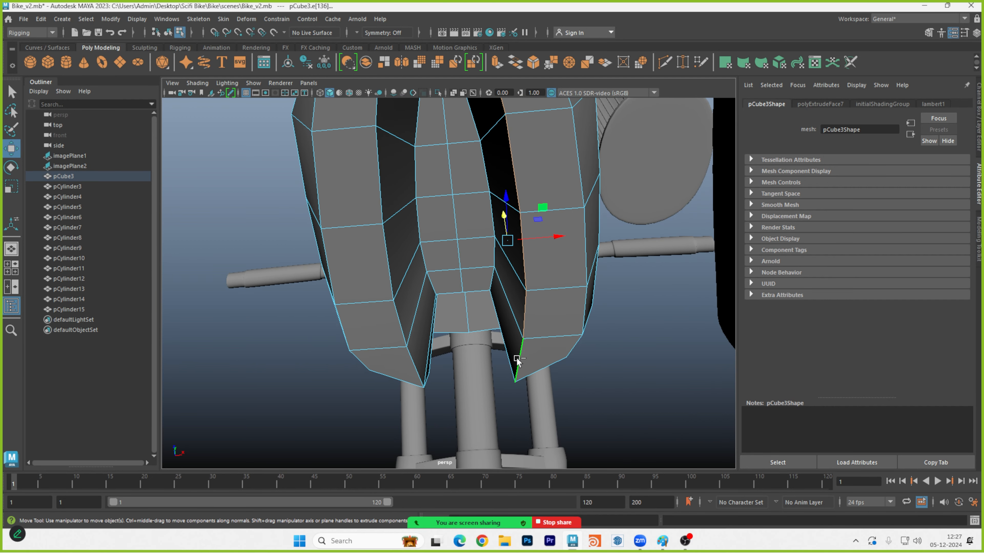
left_click_drag(517, 360, 446, 239, "alt")
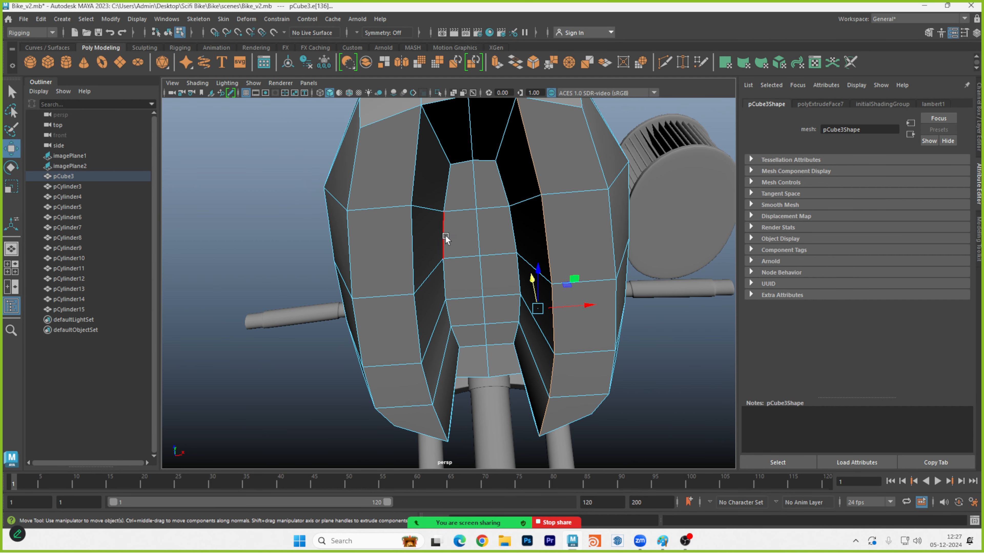
left_click(412, 175, "shift")
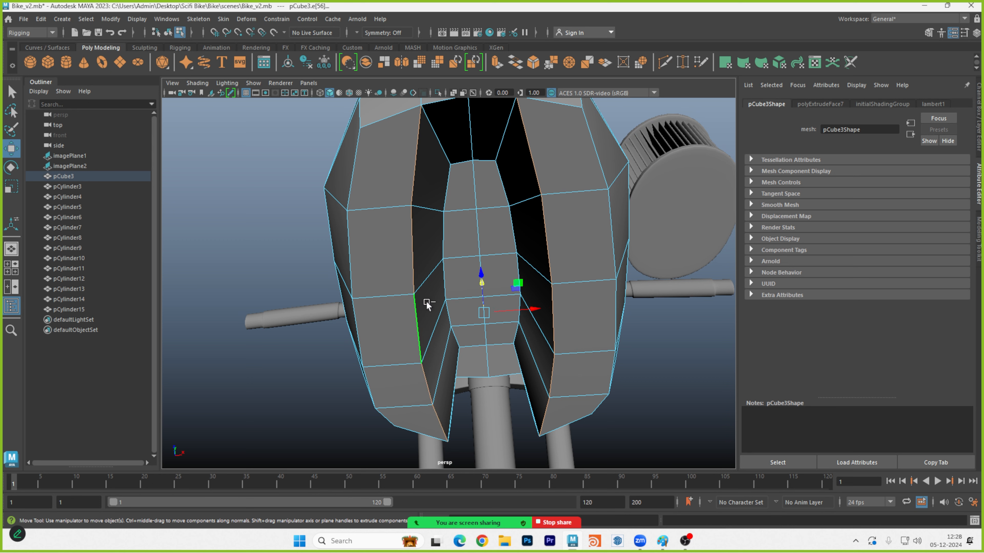
key("r")
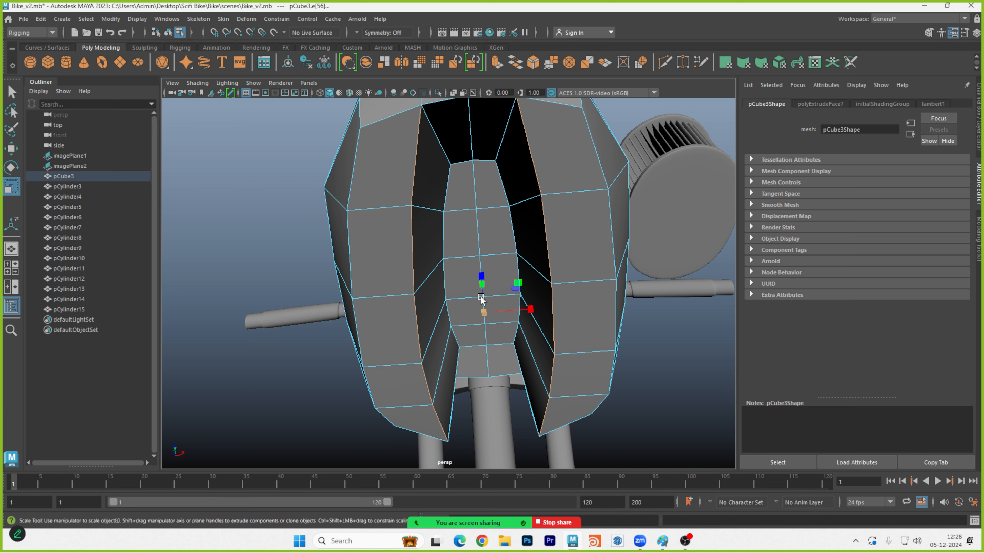
left_click_drag(532, 309, 514, 314)
Select the two opposite vertical rim edges at the channel's front end and scale them inward to match the channel floor's width.
right_click_drag(534, 308, 355, 305, "alt")
left_click_drag(355, 305, 681, 325, "alt")
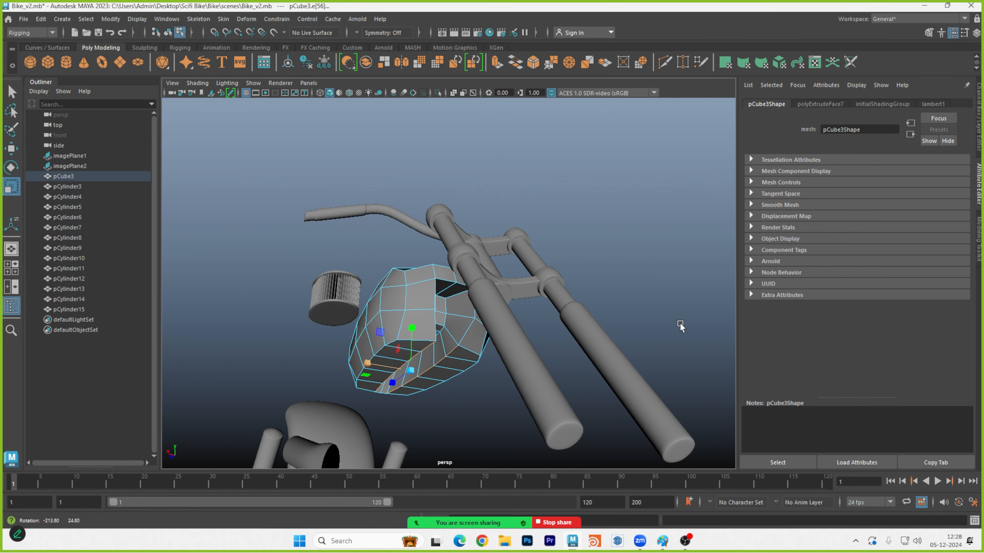
scroll(461, 291, "up", 5)
left_click_drag(454, 301, 412, 289, "alt")
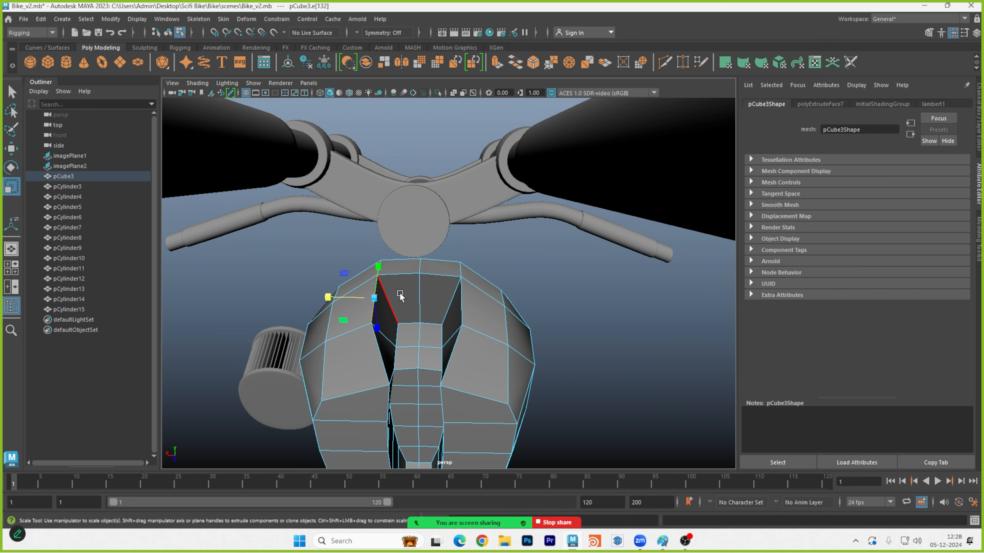
left_click(460, 299, "shift")
left_click(376, 347, "shift")
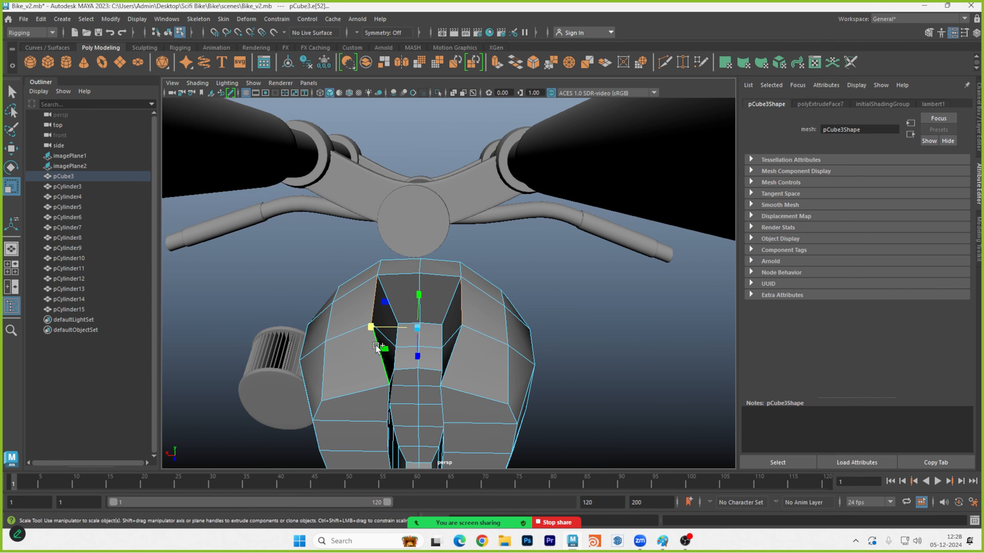
left_click(463, 310, "shift")
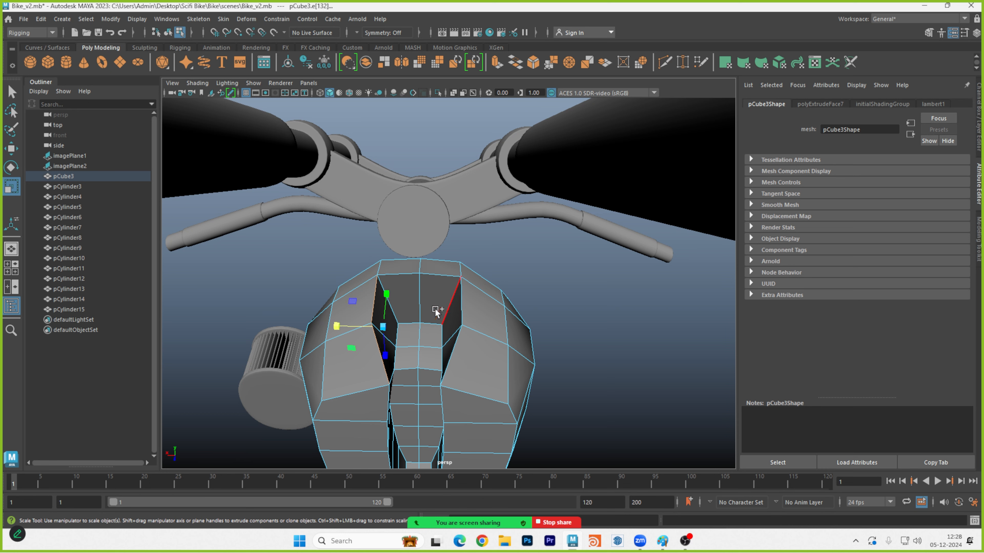
left_click(381, 366, "shift")
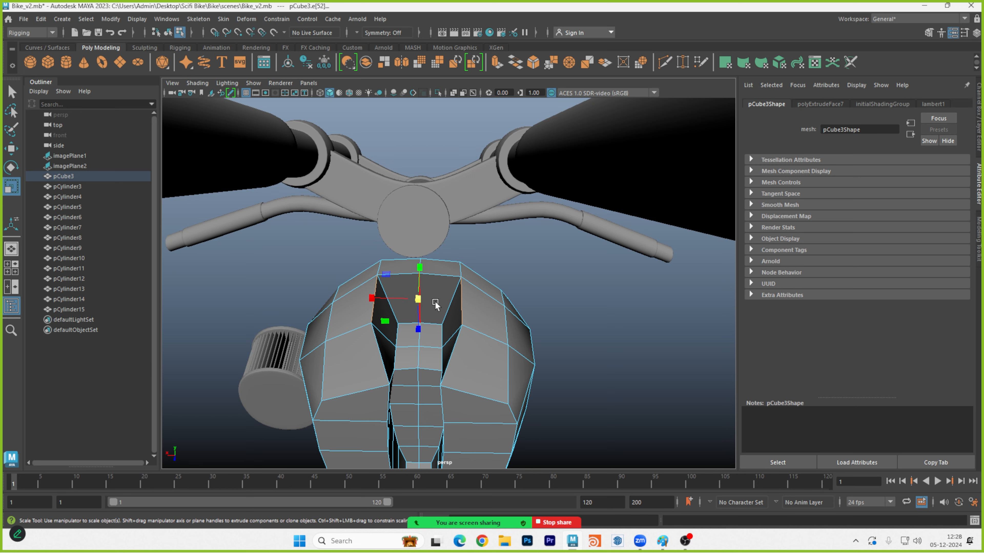
left_click_drag(373, 299, 391, 306)
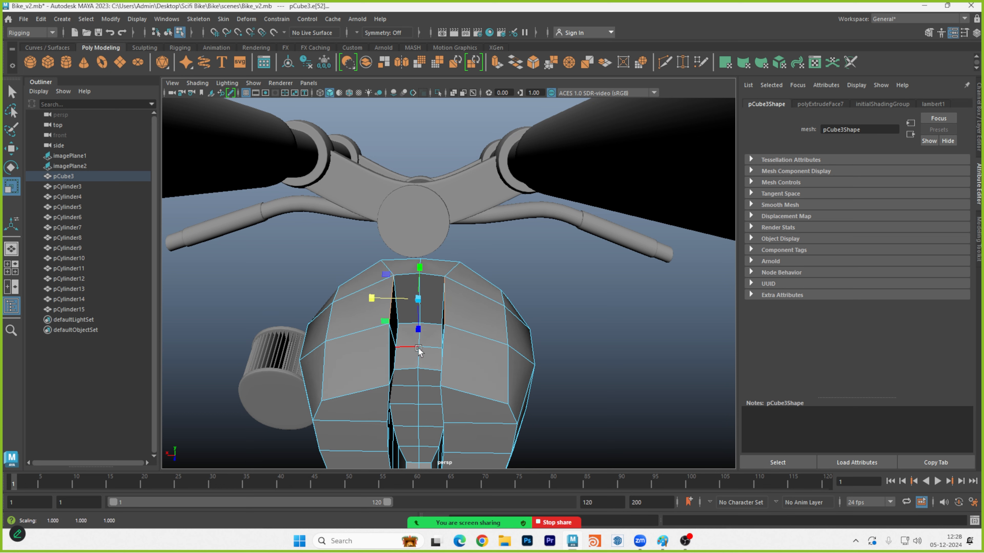
Check the narrowed front opening and channel with smooth preview, returning to the unsmoothed display.
left_click_drag(419, 351, 475, 343, "alt")
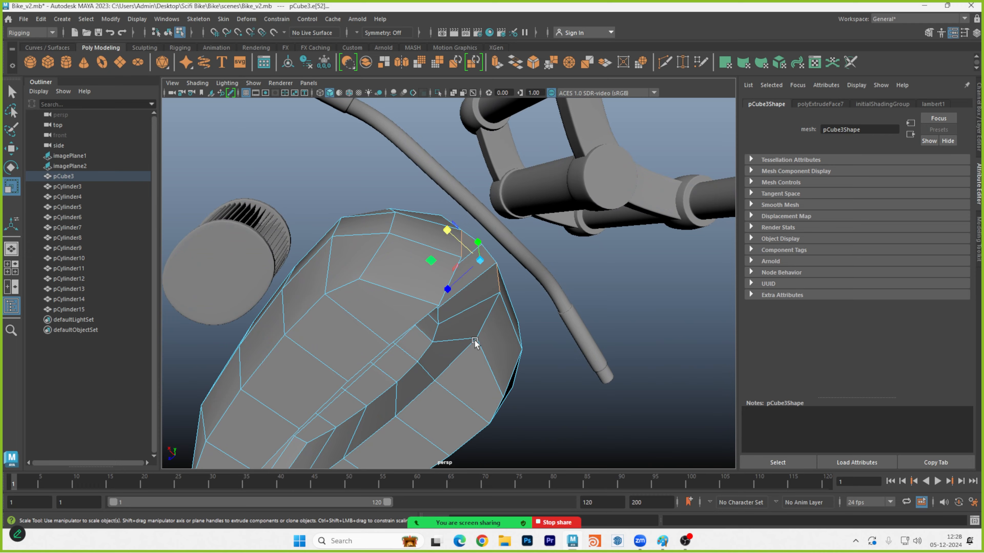
key("3")
scroll(468, 317, "down", 5)
left_click_drag(420, 317, 384, 326, "alt")
key("1")
scroll(426, 320, "up", 5)
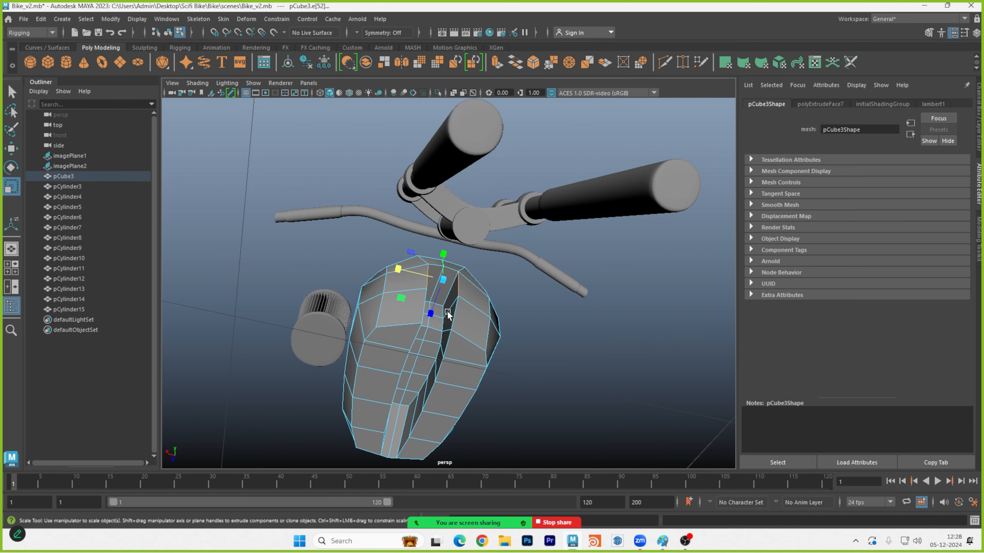
In face mode, select the tank's flat underside faces along both sides of the central channel, from rear to front.
left_click_drag(447, 314, 446, 249, "alt")
right_click_drag(446, 249, 433, 270)
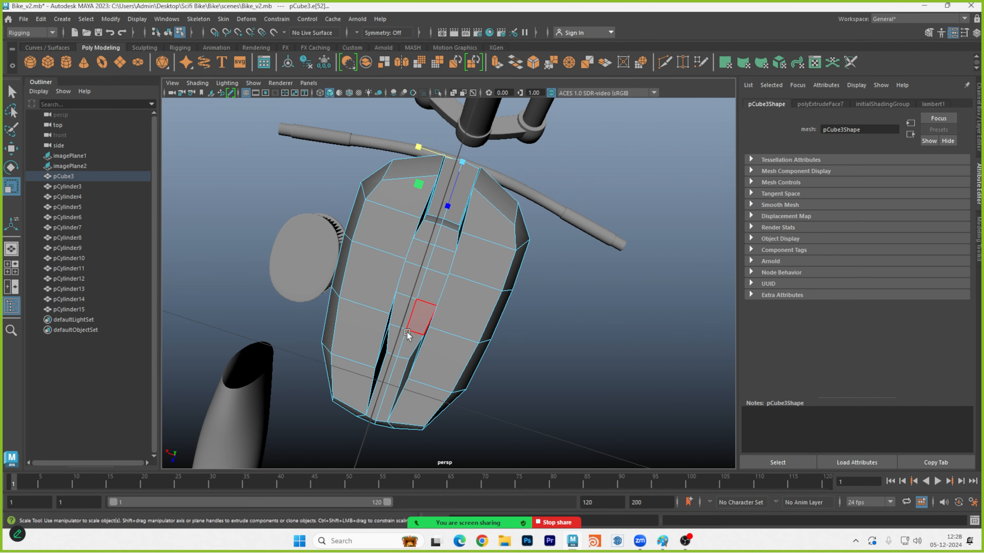
left_click(359, 383)
left_click(360, 336, "shift")
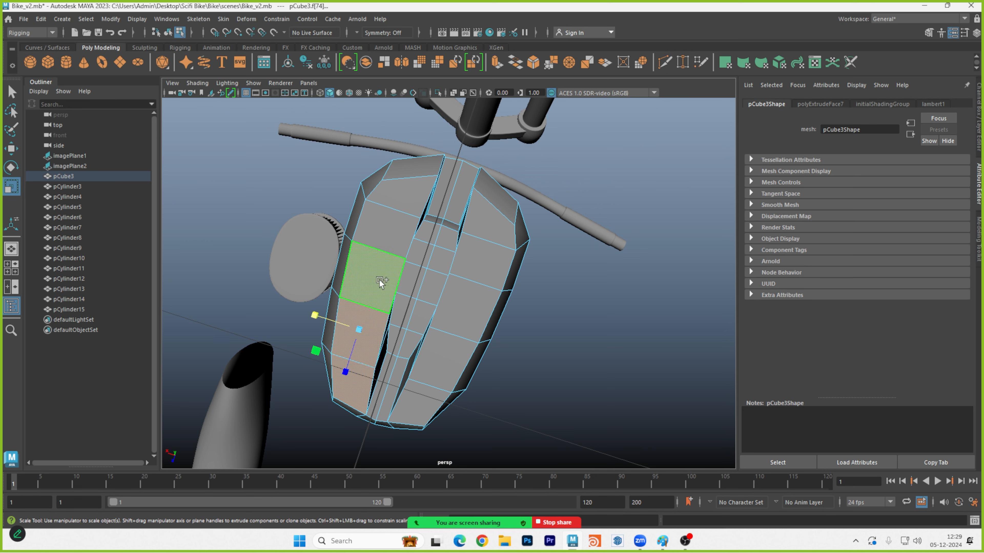
left_click(376, 279, "shift")
left_click(395, 227, "shift")
left_click(387, 196, "shift")
left_click(484, 220, "shift")
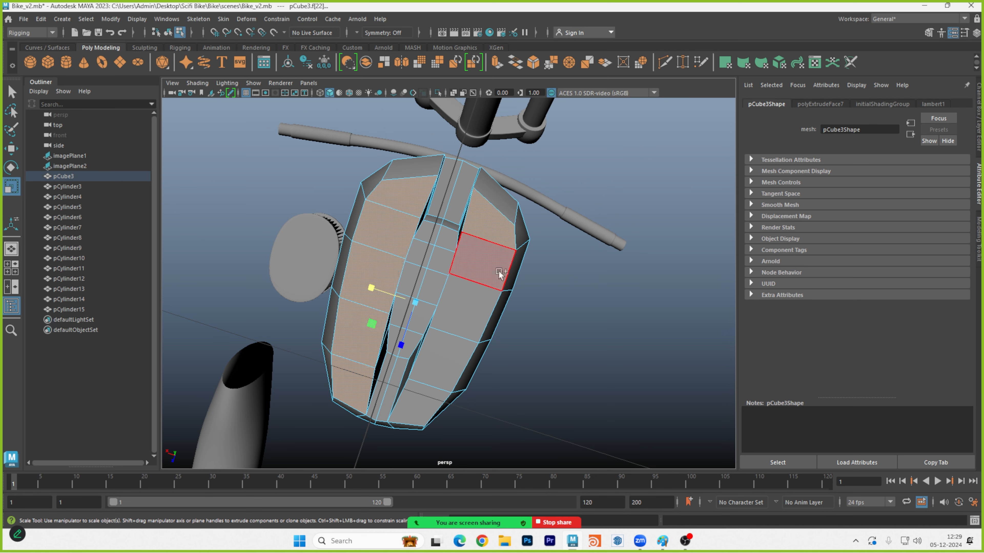
double_click(421, 402, "shift")
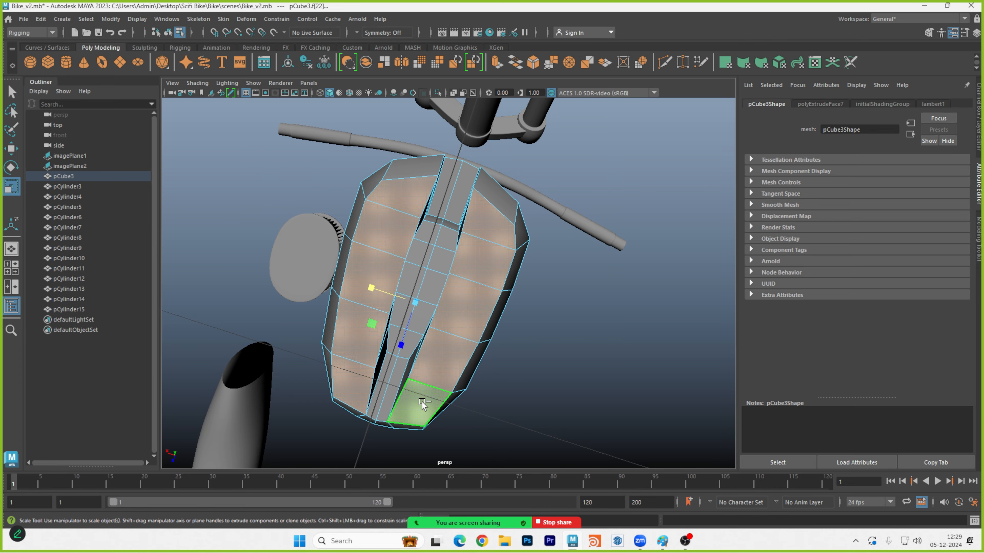
Add the front faces beside the channel opening to the selection and extrude all the selected faces.
mouse_move(424, 402)
left_mouse_down("alt")
mouse_move(432, 345)
mouse_move(412, 413)
left_mouse_up("alt")
left_click_drag(437, 310, 429, 291, "alt")
left_click(455, 266, "shift")
left_click(449, 300, "shift")
left_click(461, 259, "shift")
scroll(447, 270, "up", 2)
key("ctrl+e")
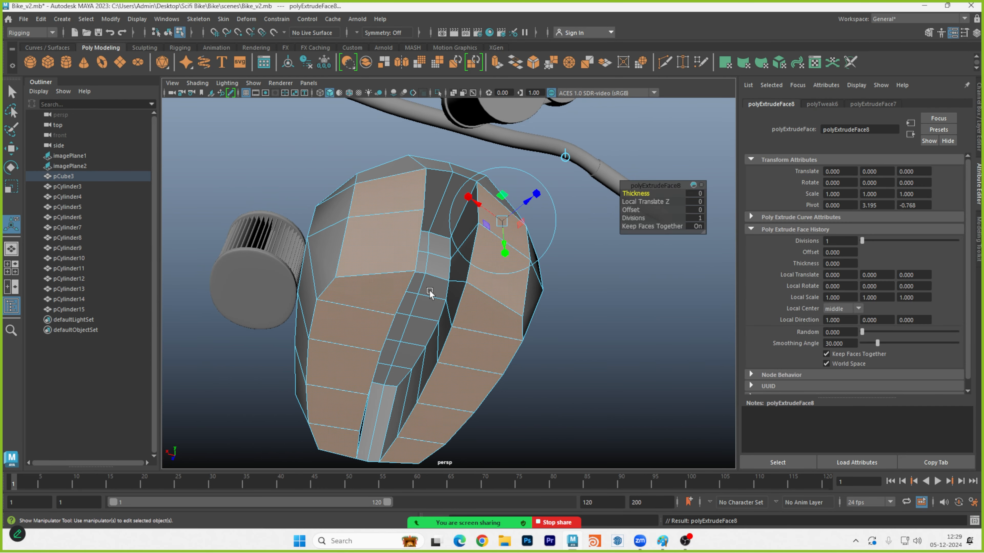
Inset the extruded faces by setting their local scale to 0.874 across the width and 0.794 in height.
left_click_drag(458, 282, 464, 275, "alt")
left_click_drag(441, 217, 443, 217)
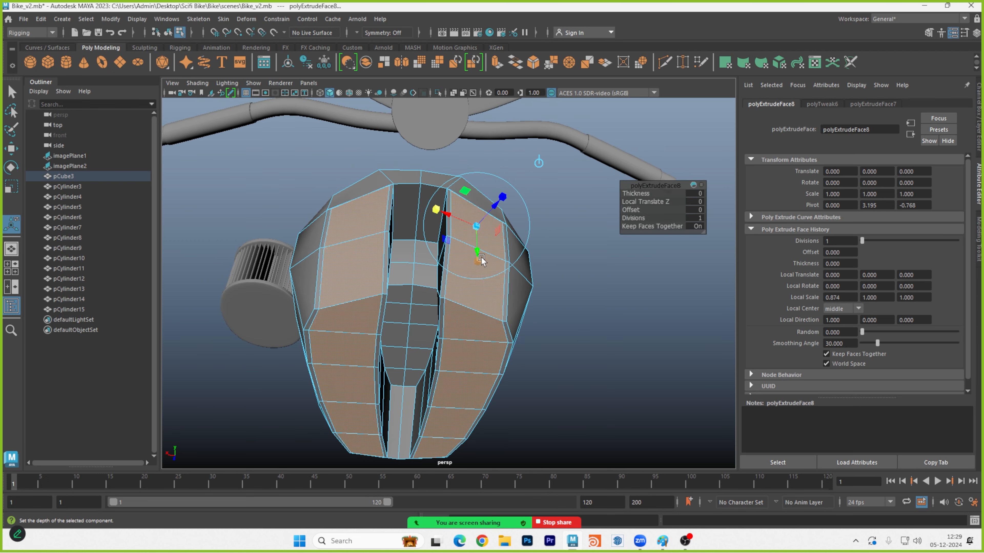
left_click_drag(482, 260, 481, 260)
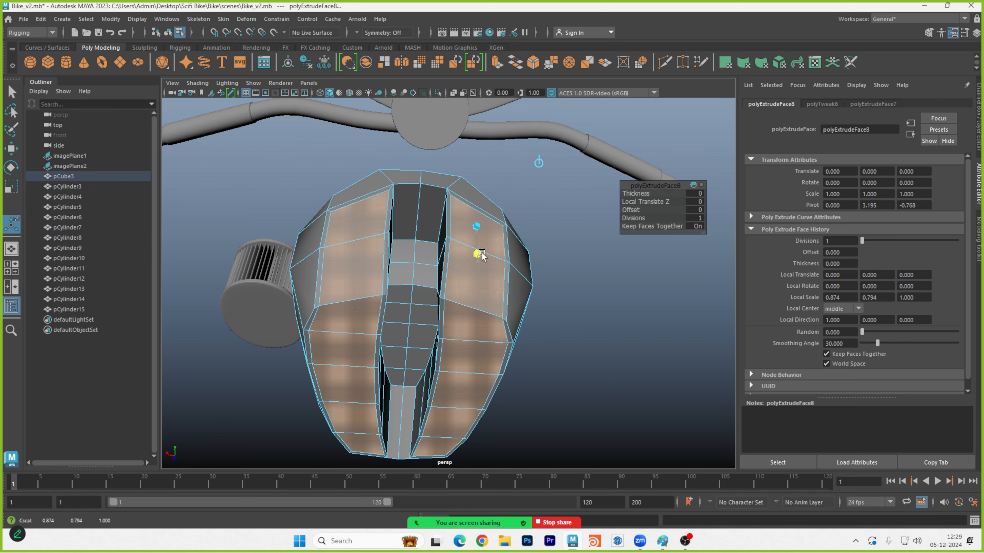
Examine the inset borders around the extruded faces from below, from the sides and from above the tank.
scroll(481, 258, "up", 10)
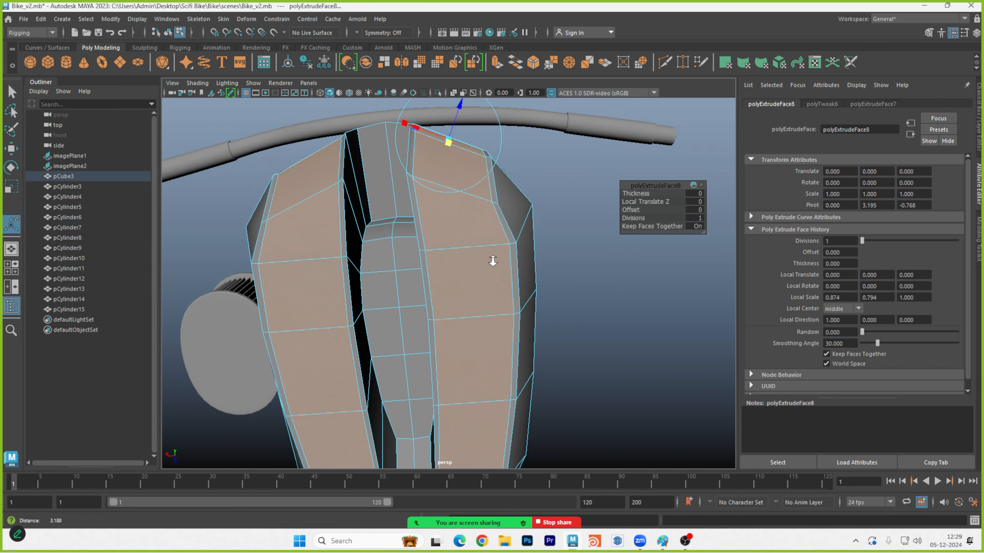
left_click_drag(493, 261, 494, 312, "alt")
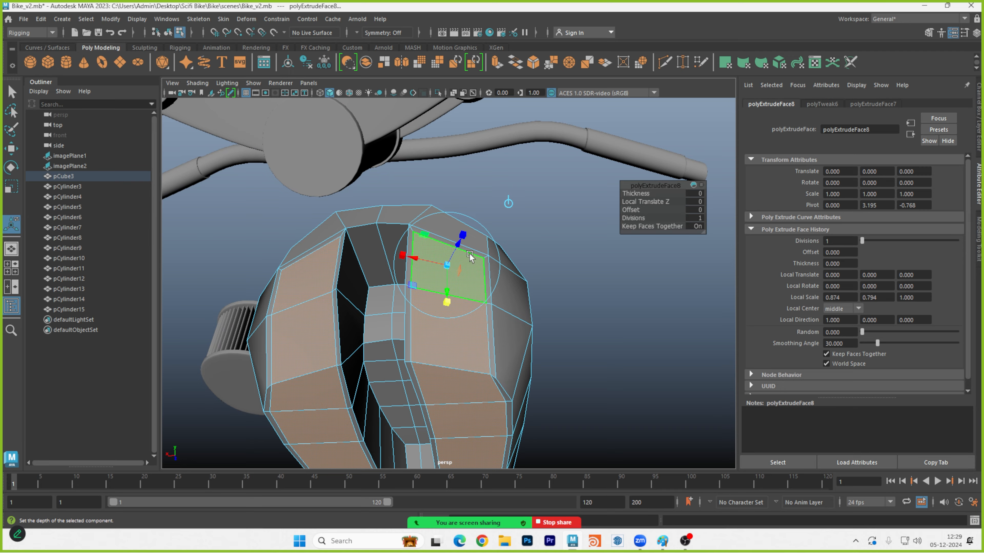
left_click_drag(324, 281, 378, 273, "alt")
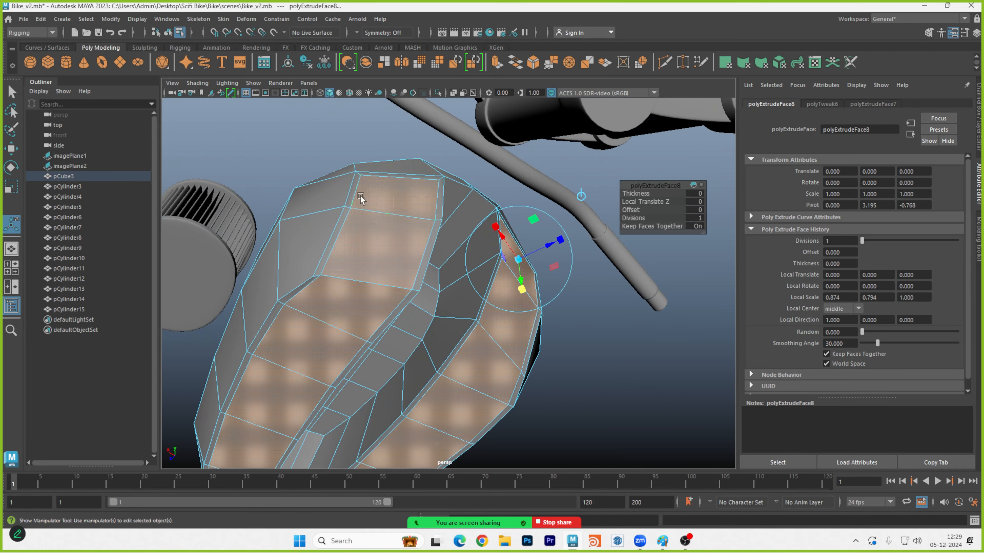
left_click_drag(310, 298, 447, 312, "alt")
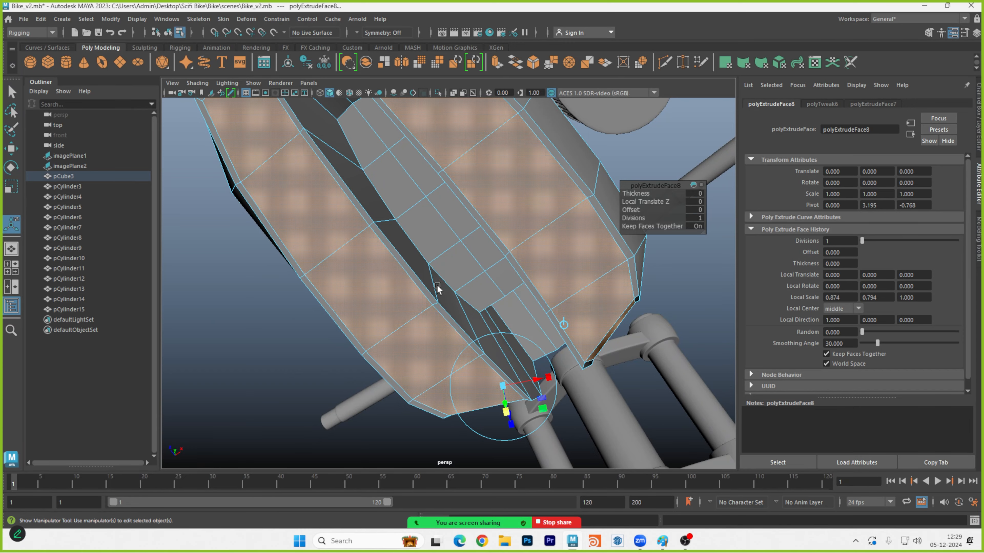
middle_click_drag(456, 276, 450, 308, "alt")
right_click_drag(450, 308, 365, 275, "alt")
left_click_drag(364, 275, 379, 310, "alt")
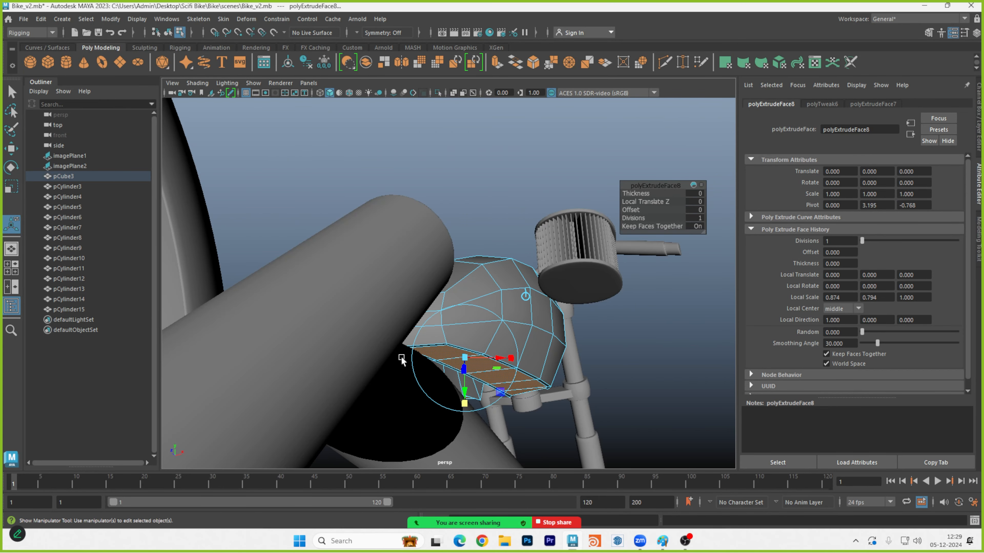
scroll(461, 349, "up", 10)
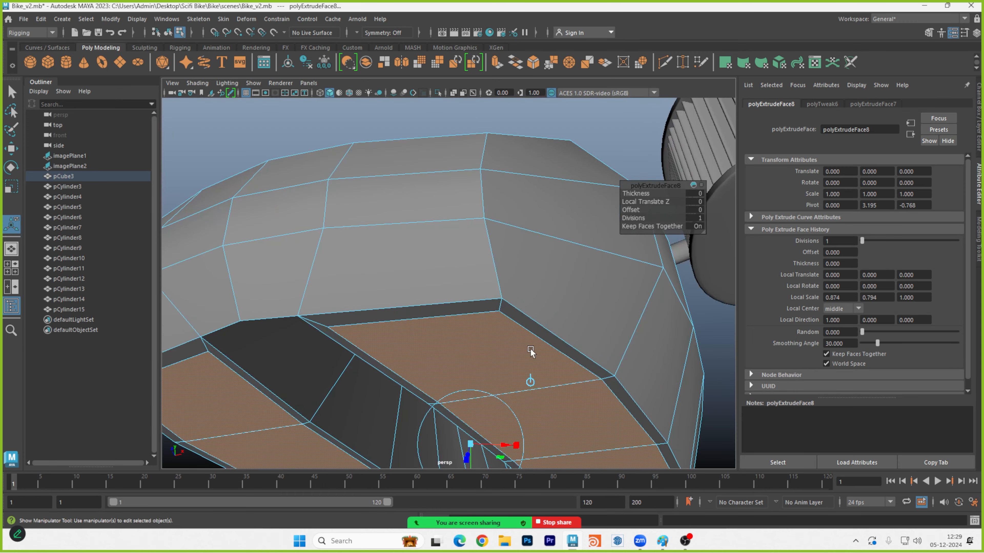
scroll(530, 349, "up", 1)
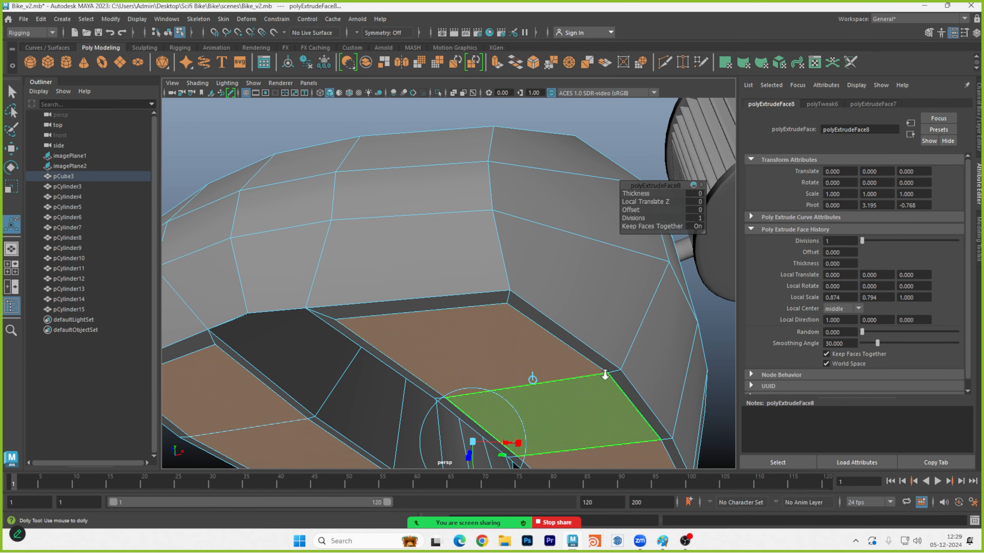
right_click_drag(605, 375, 562, 378, "alt")
left_click_drag(562, 377, 538, 266, "alt")
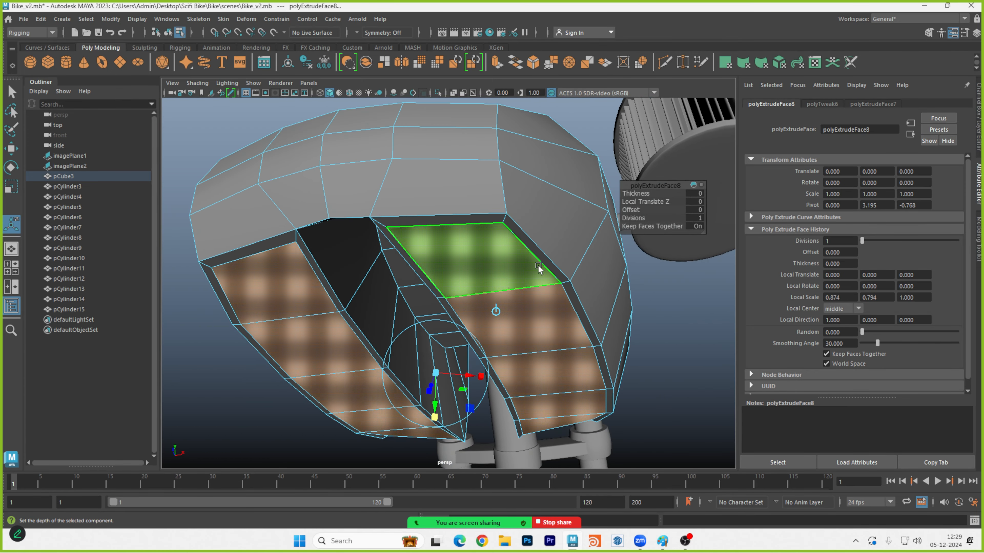
left_click_drag(543, 348, 542, 317, "alt")
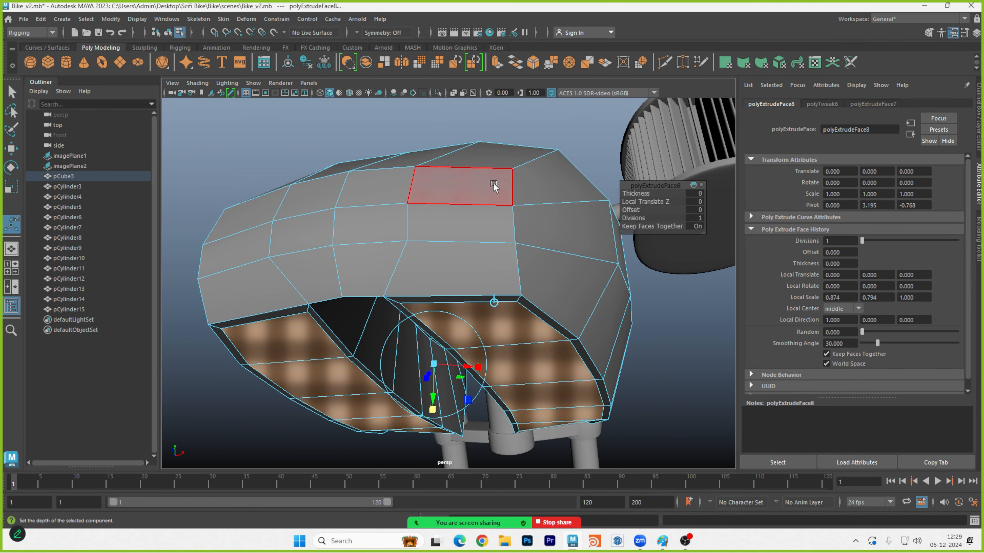
left_click_drag(494, 186, 526, 232, "alt")
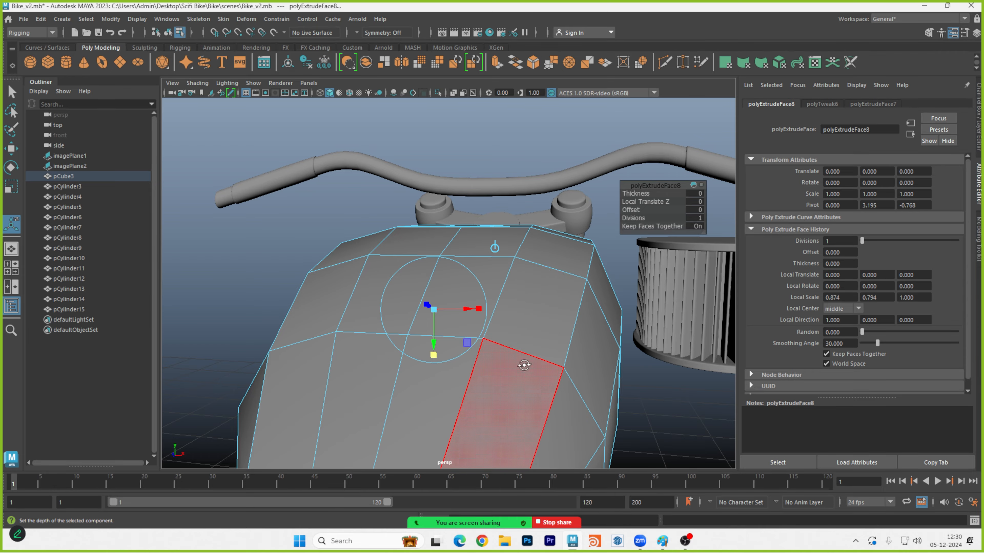
left_click_drag(524, 365, 490, 320, "alt")
right_click_drag(490, 321, 491, 323, "alt")
Preview the tank with smoothing, return to object mode with nothing selected and view it with the surrounding parts.
left_click_drag(467, 327, 367, 334, "alt")
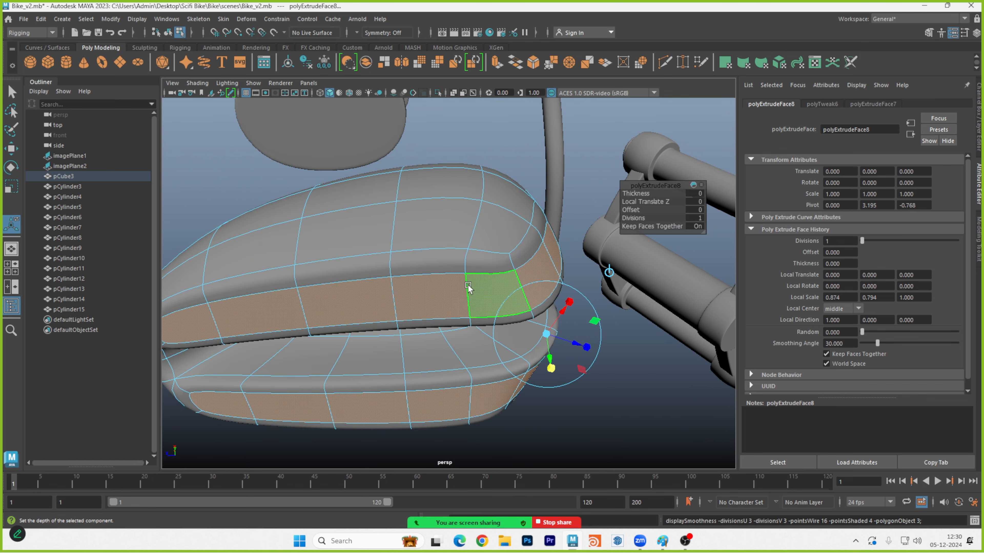
right_click_drag(464, 273, 426, 257)
left_click(511, 170)
scroll(509, 231, "down", 6)
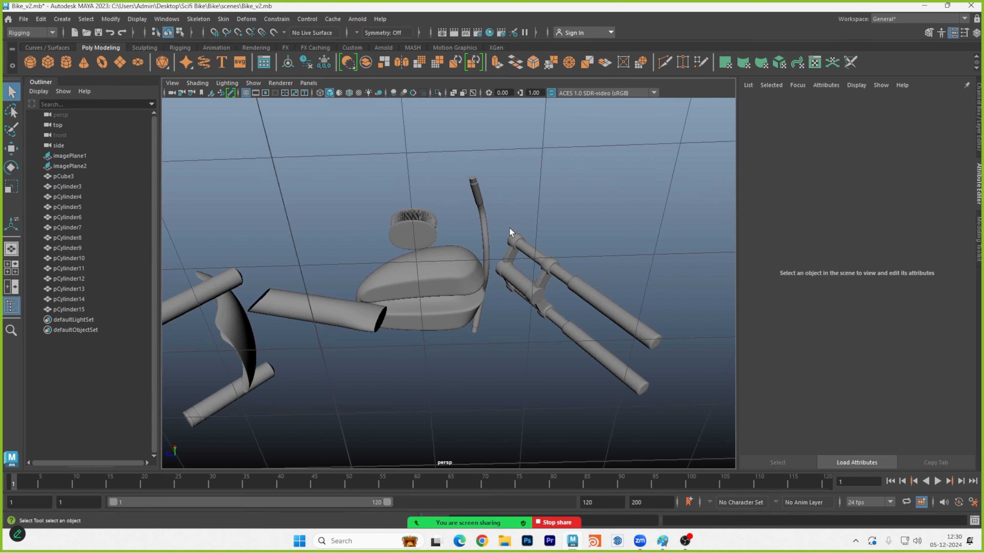
Scale the extruded faces up vertically to narrow their border, and check the result with smooth preview in object mode.
left_click_drag(510, 230, 448, 295, "alt")
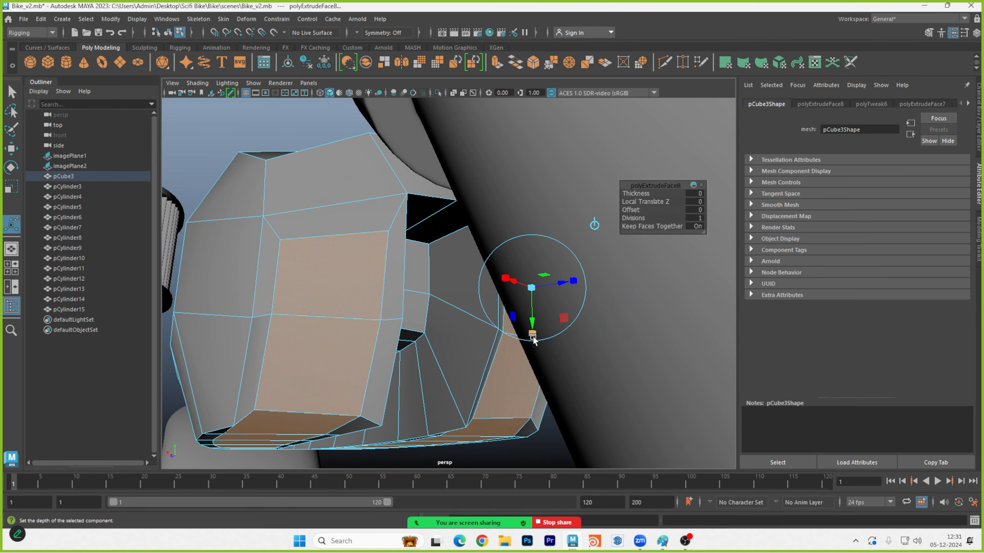
left_click_drag(533, 336, 533, 360)
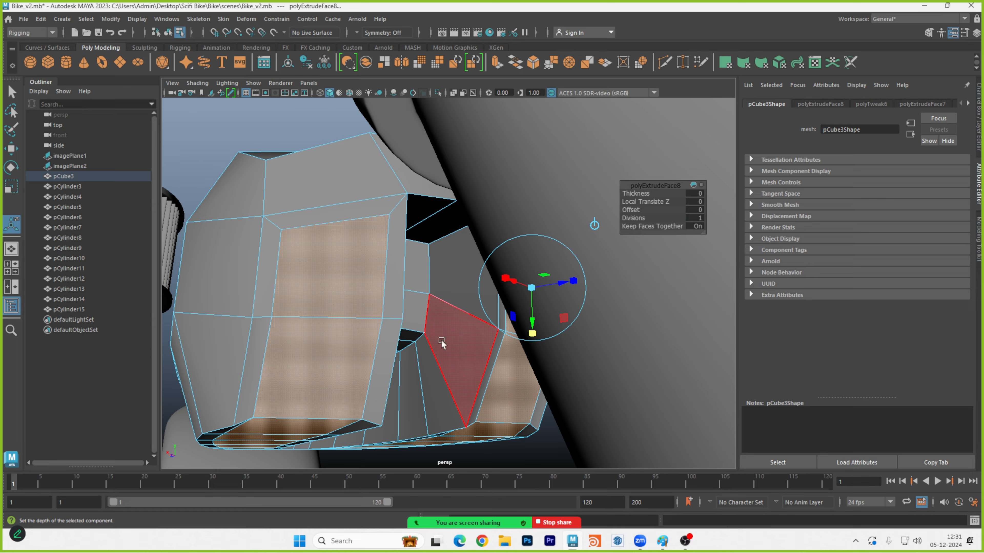
left_click_drag(442, 342, 307, 330, "alt")
key("3")
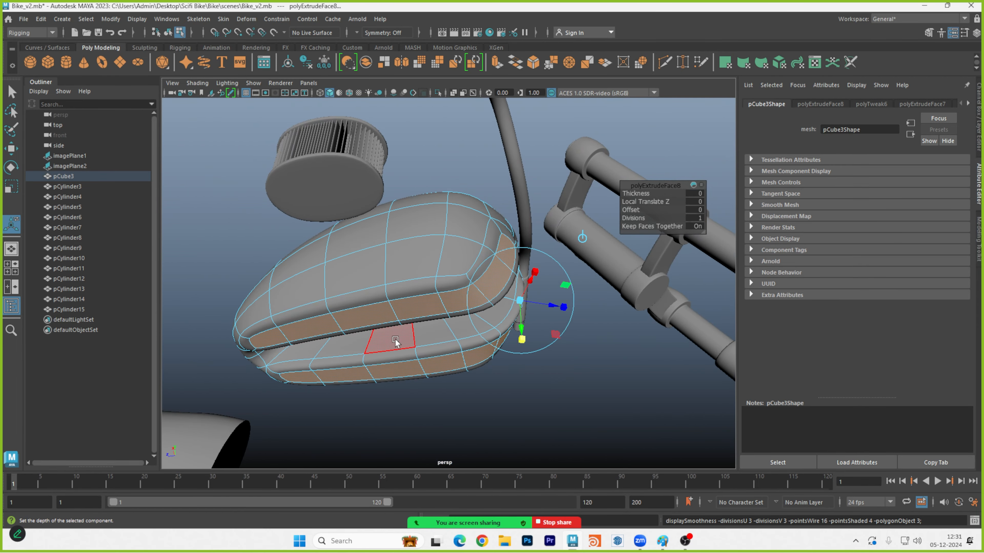
left_click_drag(395, 340, 476, 392, "alt")
left_click(504, 380)
right_click_drag(461, 310, 511, 221)
left_click(641, 220)
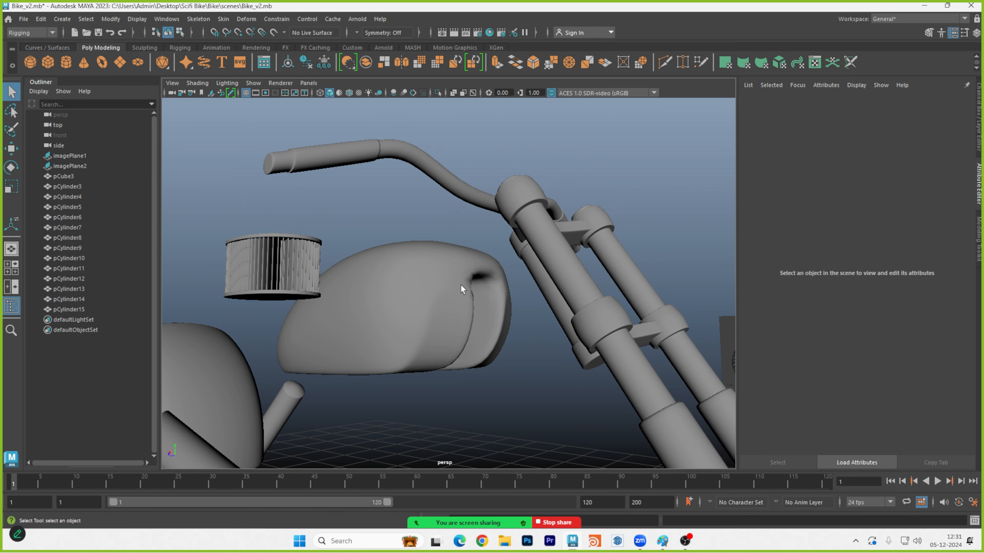
Select the upper inset edges on both sides of the tank's front opening and move them down.
left_click_drag(462, 289, 454, 313, "alt")
left_click(453, 313)
scroll(455, 314, "up", 4)
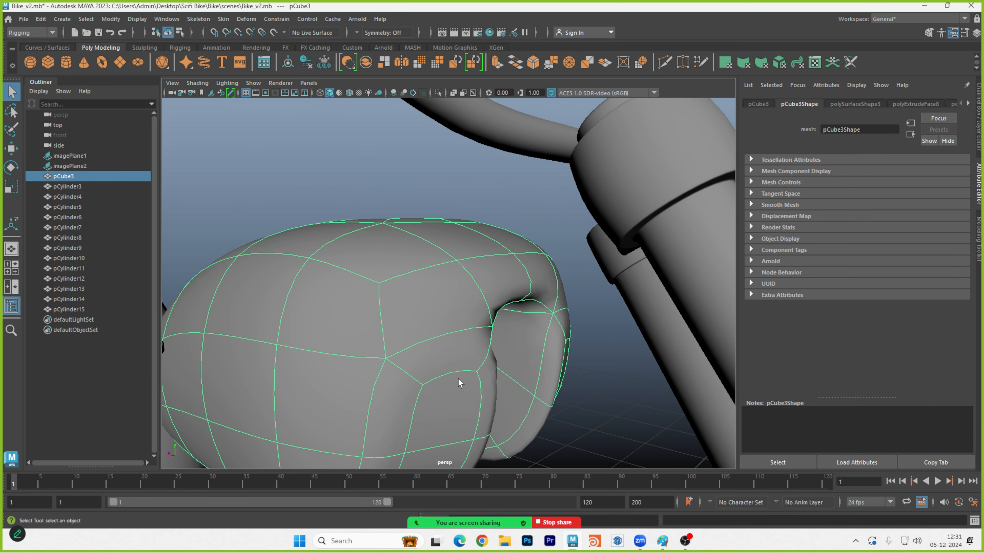
right_click_drag(461, 235, 464, 210)
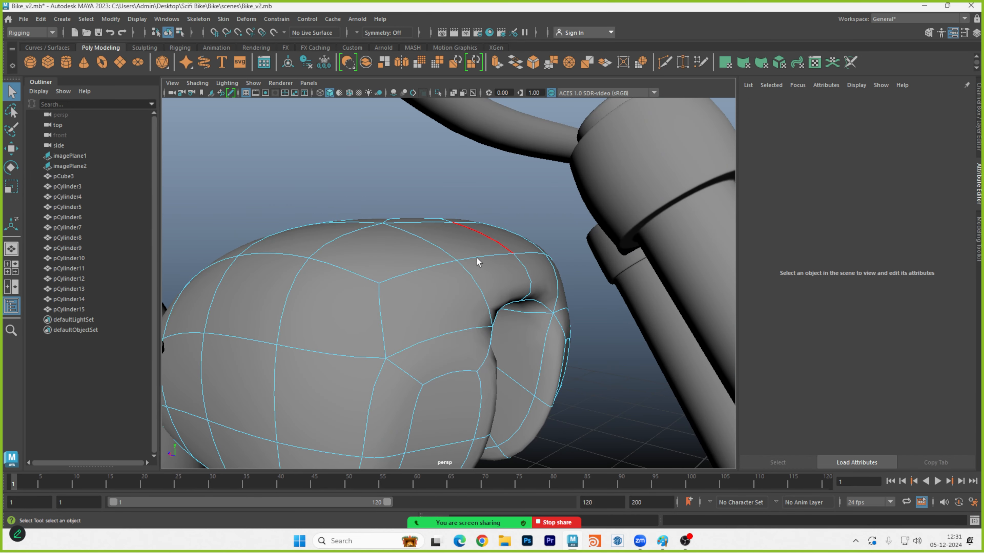
left_click(452, 371)
mouse_move(452, 371)
left_mouse_down("alt")
mouse_move(461, 373)
mouse_move(412, 376)
mouse_move(424, 365)
mouse_move(468, 362)
left_mouse_up("alt")
left_click(430, 336, "shift")
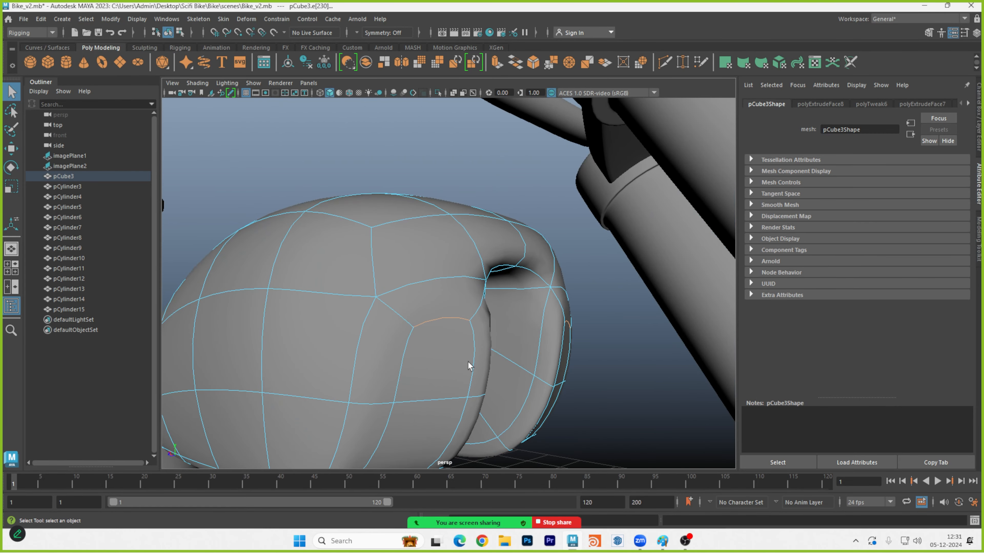
key("w")
left_click_drag(513, 273, 508, 321)
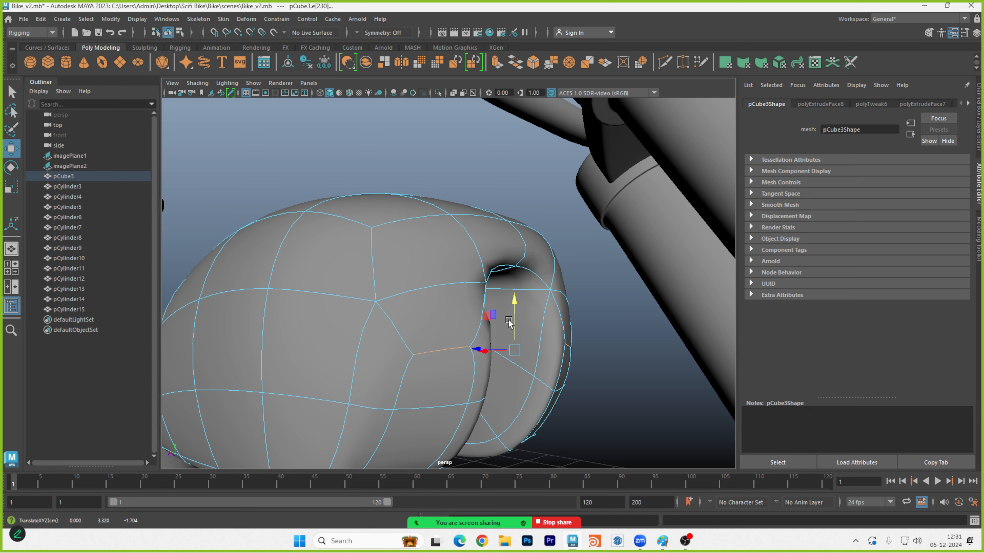
Return the tank to unsmoothed display and examine its front in object mode alongside the rest of the bike.
key("1")
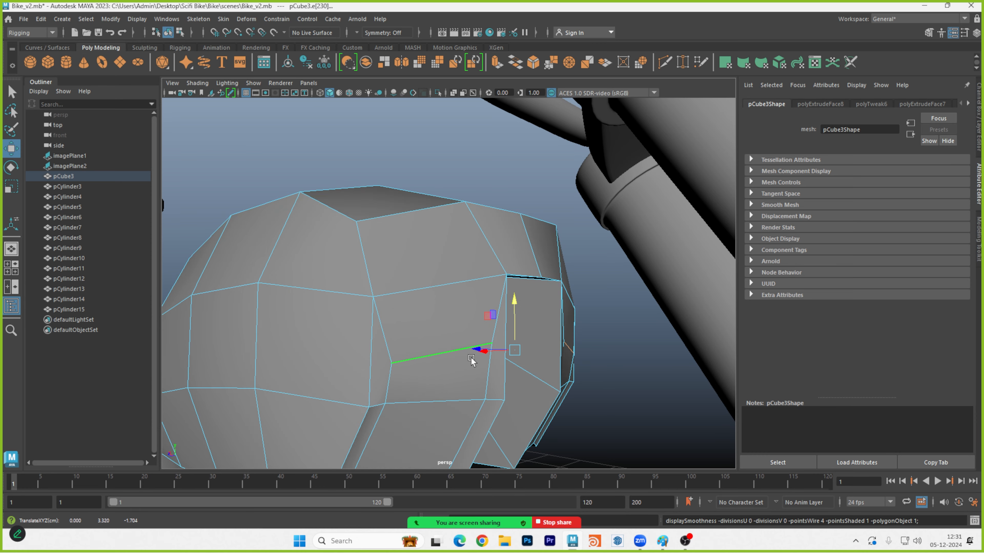
left_click_drag(496, 367, 463, 369, "alt")
right_click(462, 369)
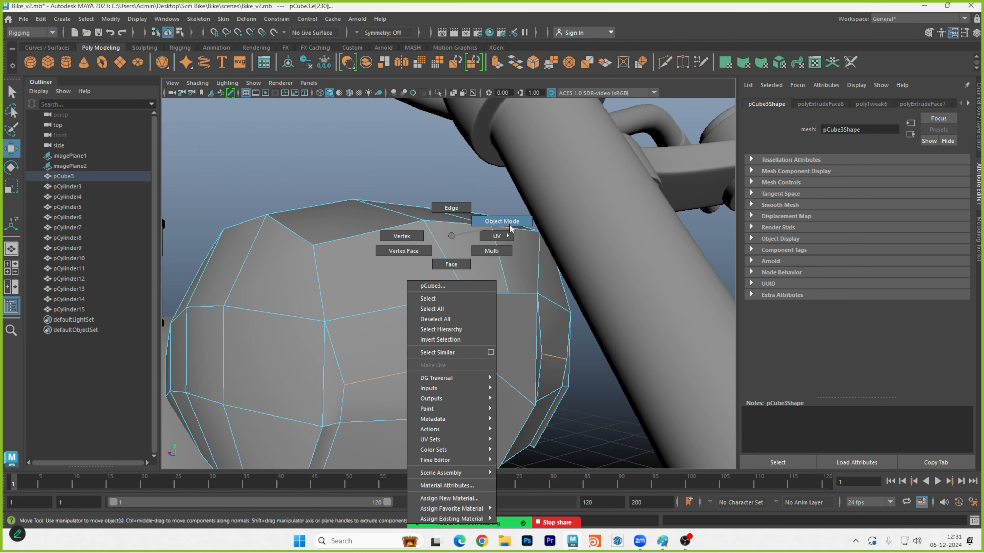
right_click_drag(510, 223, 509, 223)
left_click(443, 188)
scroll(432, 262, "down", 6)
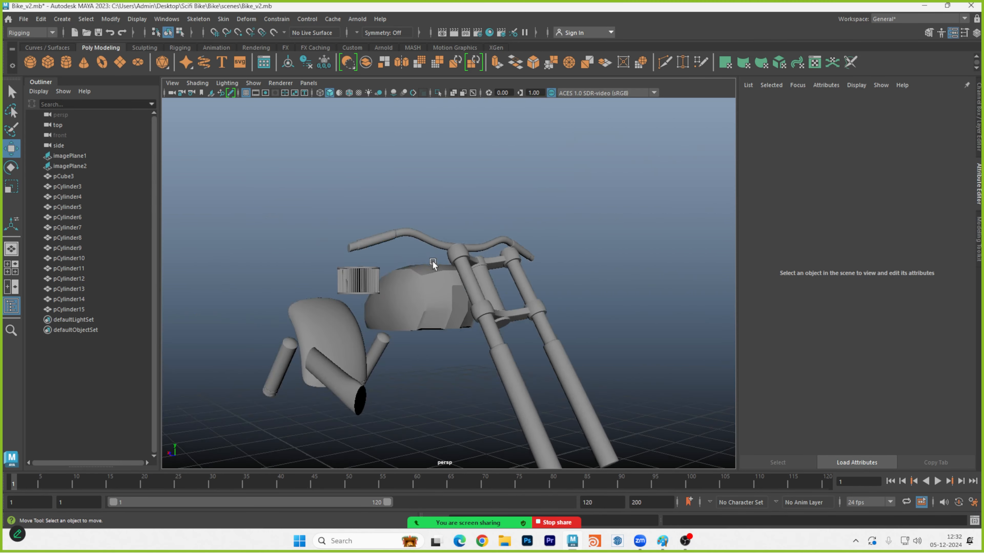
mouse_move(429, 298)
left_mouse_down("alt")
mouse_move(465, 315)
mouse_move(450, 334)
mouse_move(428, 294)
left_mouse_up("alt")
right_click_drag(428, 294, 721, 305, "alt")
left_click_drag(429, 287, 421, 320, "alt")
key("space")
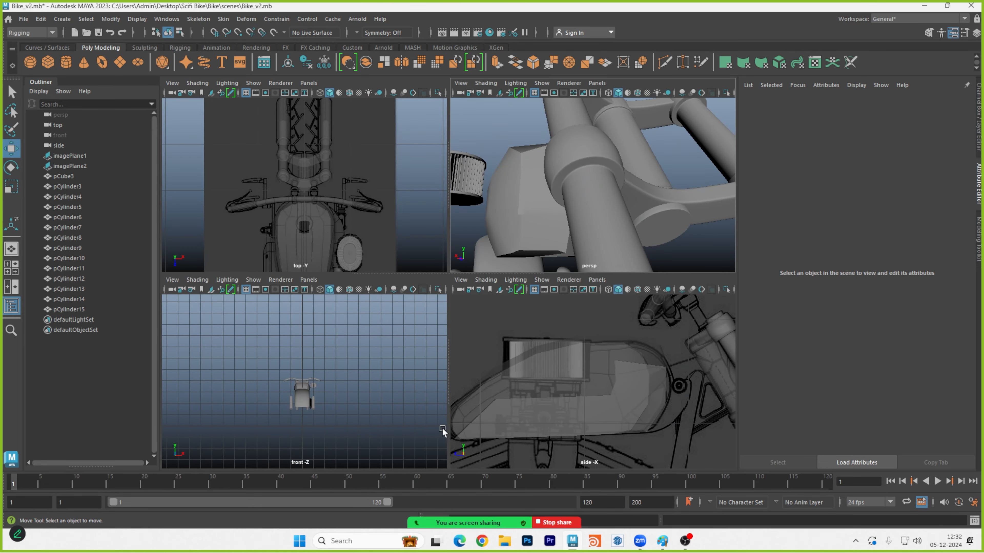
key("space")
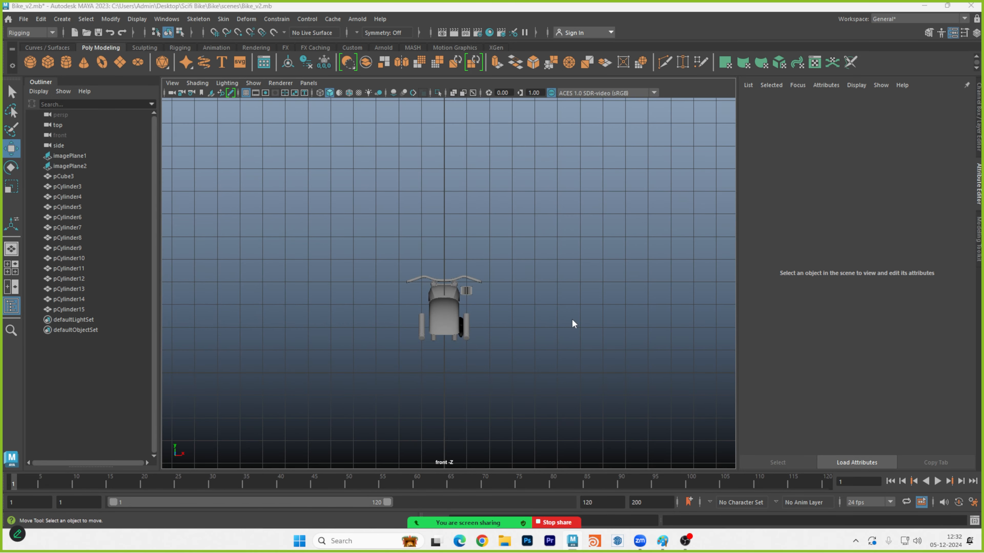
key("space")
key("space")
left_click(561, 365, "alt")
key("space")
key("space")
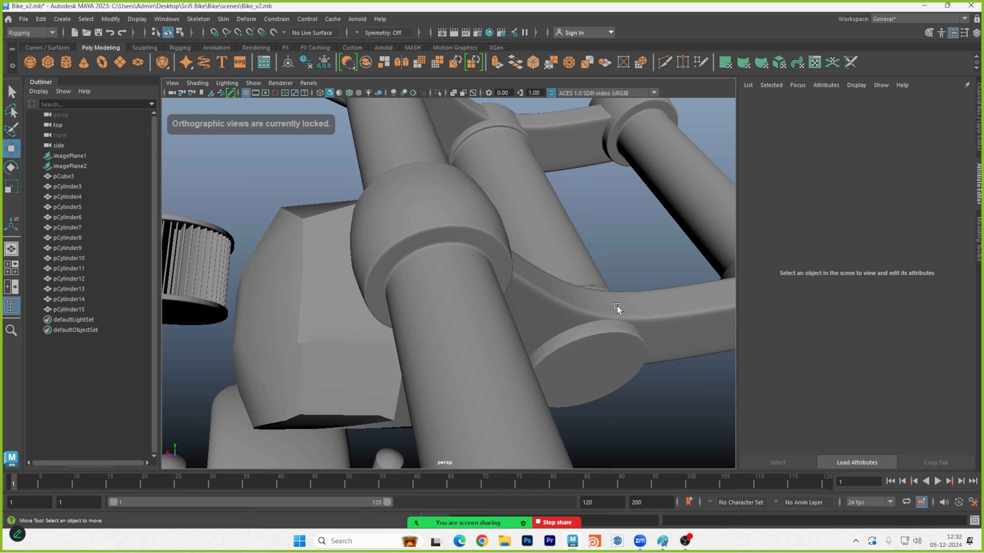
With Object X symmetry on, move the tank's lower inset vertices down to its bottom edge and preview the result smoothed.
left_click_drag(617, 306, 477, 293, "alt")
left_click(438, 338)
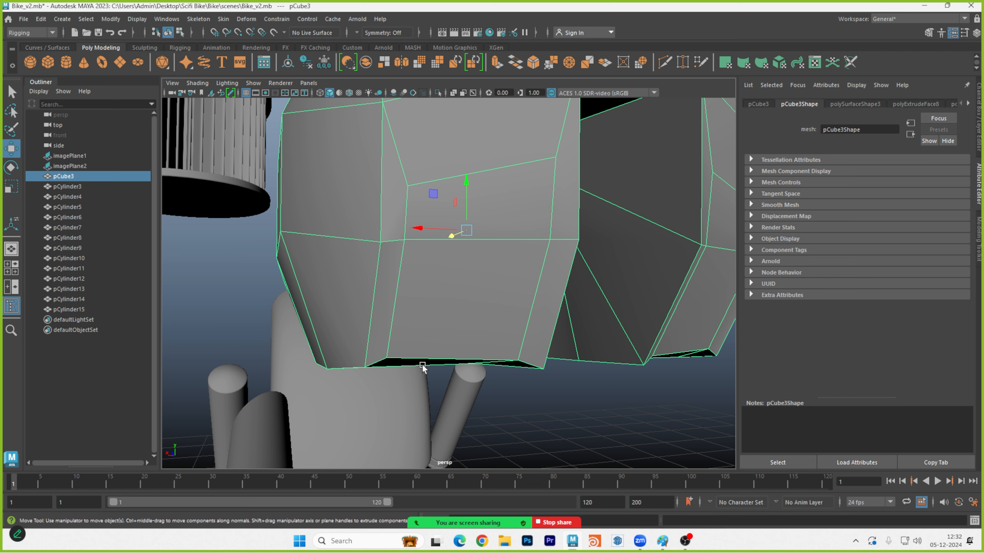
right_click_drag(451, 235, 409, 237)
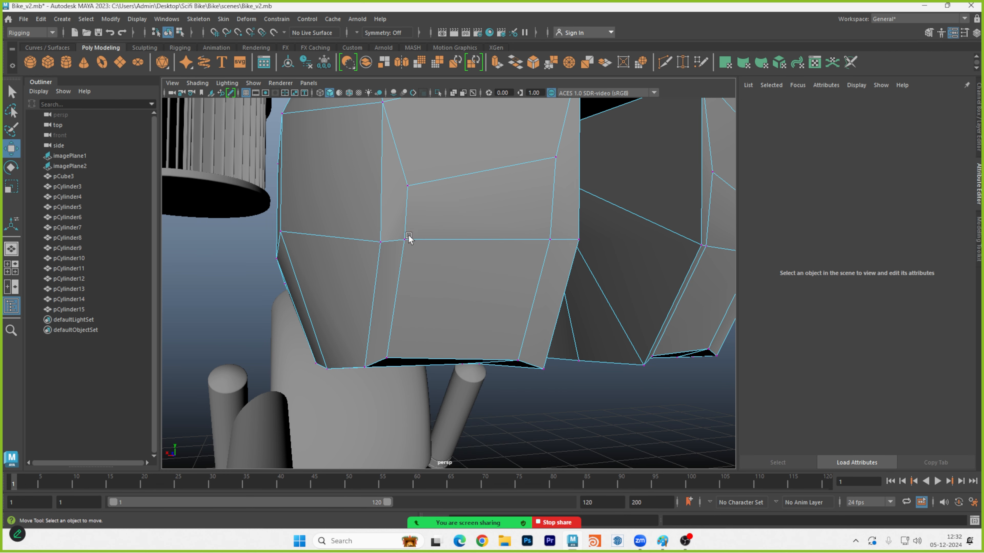
left_click(389, 353)
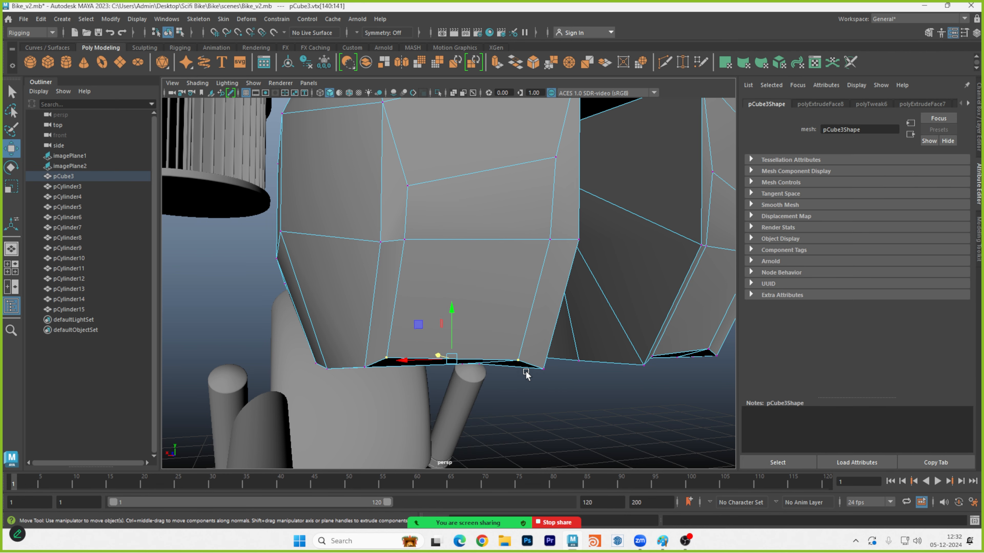
middle_click_drag(546, 375, 491, 362, "alt")
left_click_drag(519, 362, 510, 362, "alt")
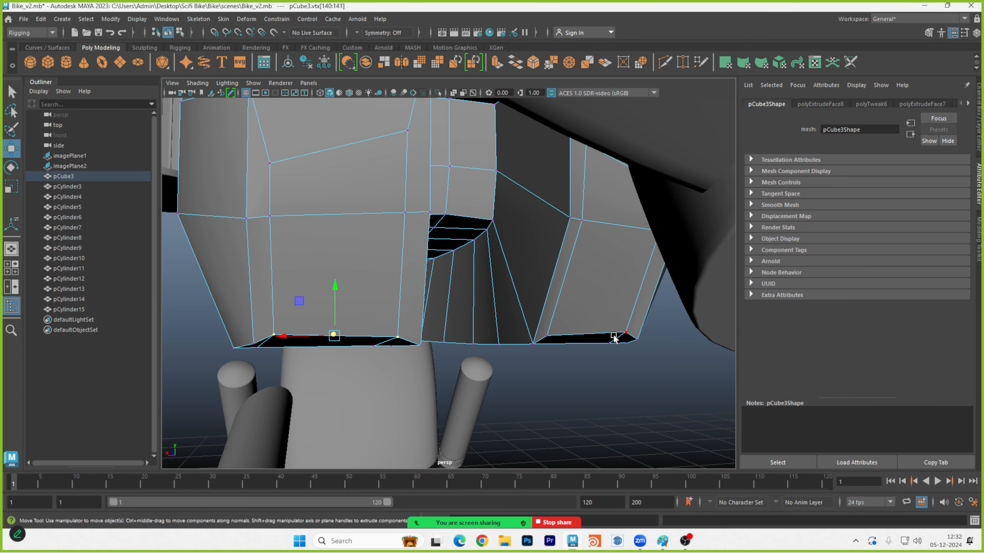
left_click(366, 32)
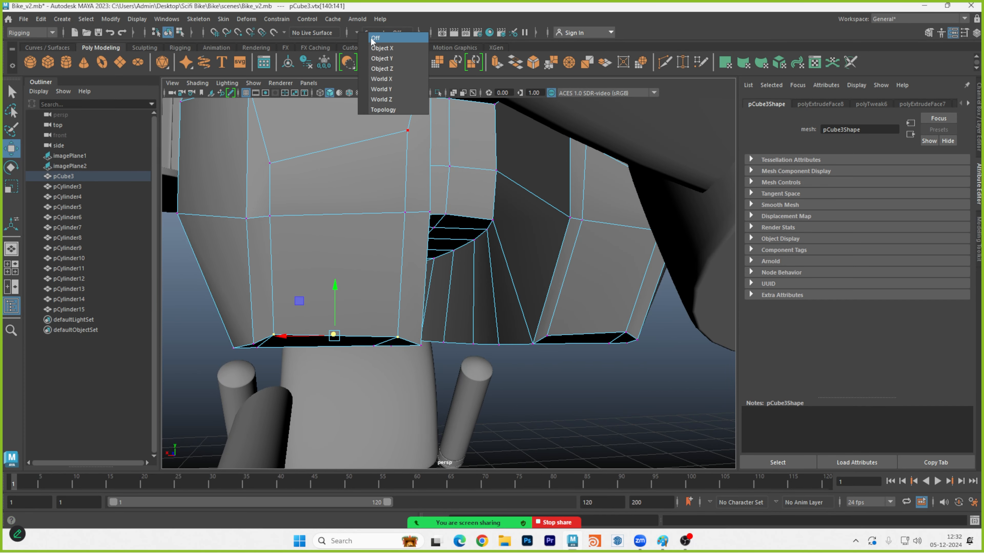
left_click(383, 49)
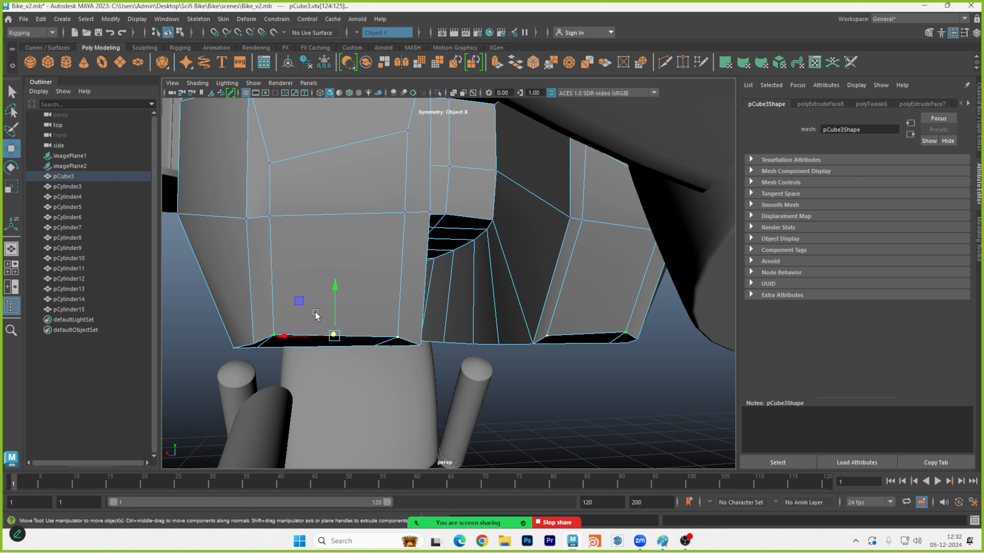
left_click_drag(337, 311, 333, 317)
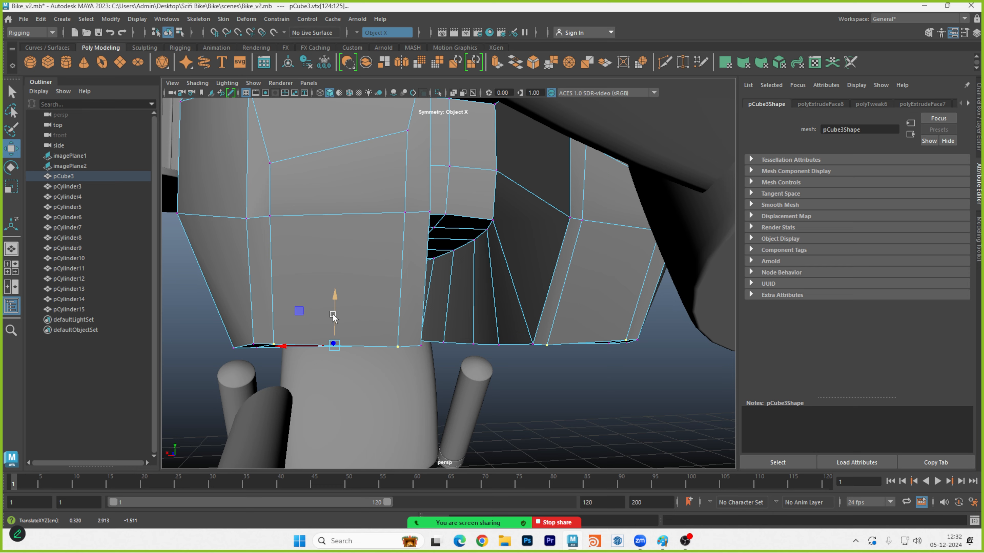
key("3")
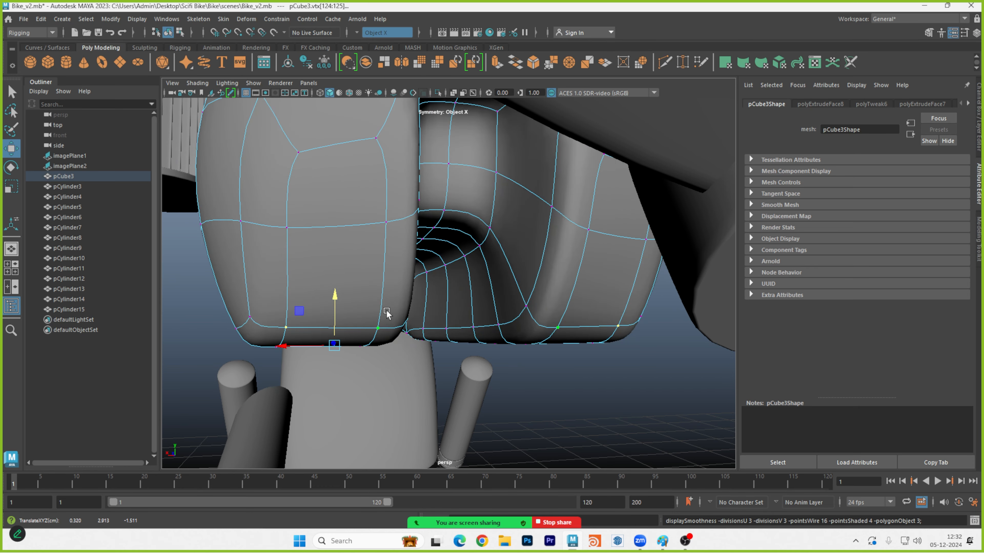
scroll(460, 308, "up", 3)
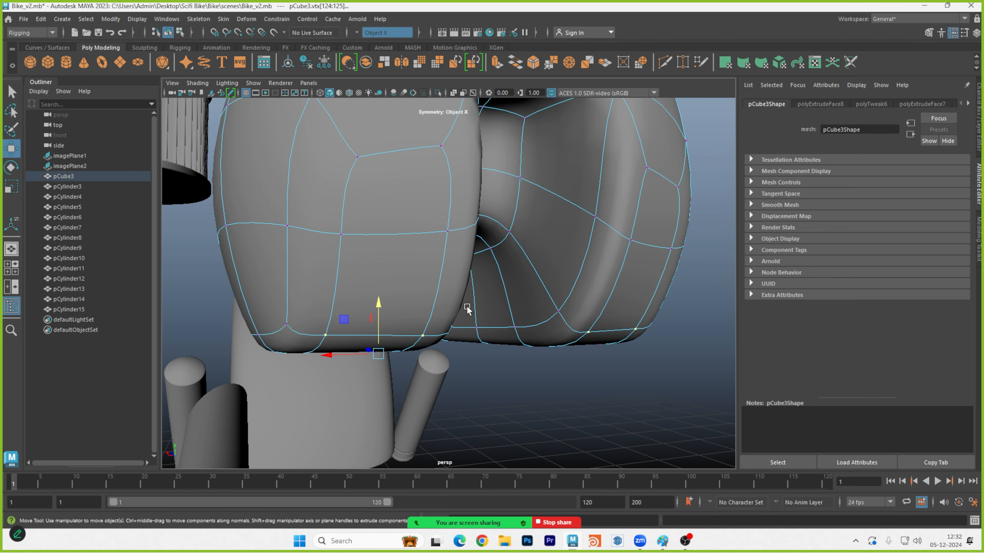
In unsmoothed display, select the neighbouring pair of inset vertices on the tank's underside and reposition them to even out the bottom edge.
key("1")
left_click_drag(472, 318, 420, 285, "alt")
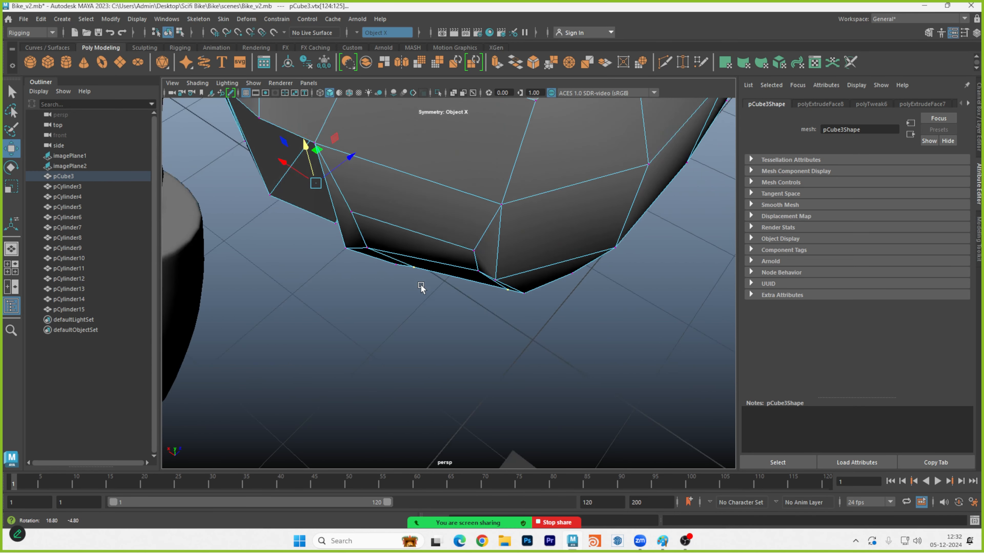
left_click(371, 252, "shift")
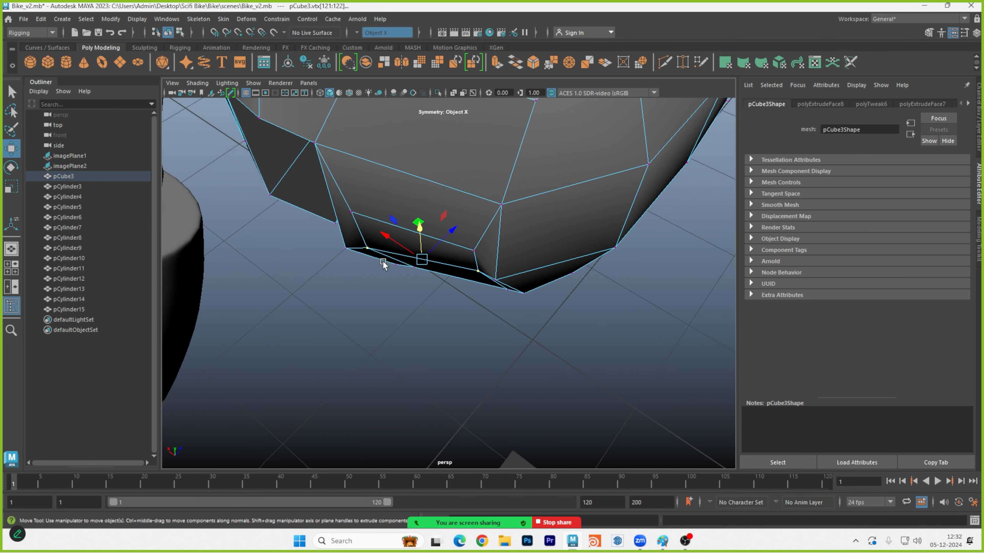
left_click_drag(426, 251, 705, 345)
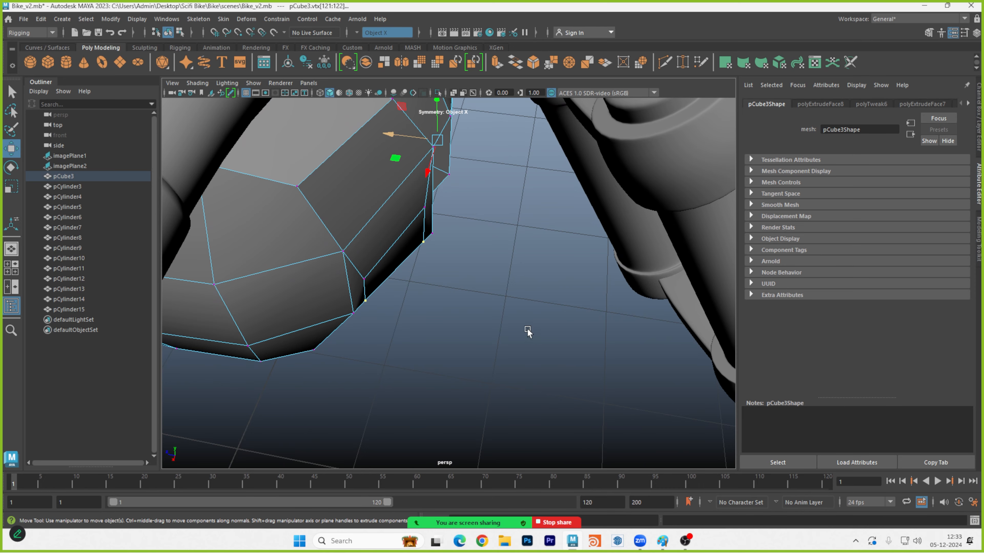
Preview the tank with smoothing, return to object mode and examine it among all the bike parts with nothing selected.
left_click_drag(528, 330, 500, 312, "alt")
key("3")
left_click(480, 297)
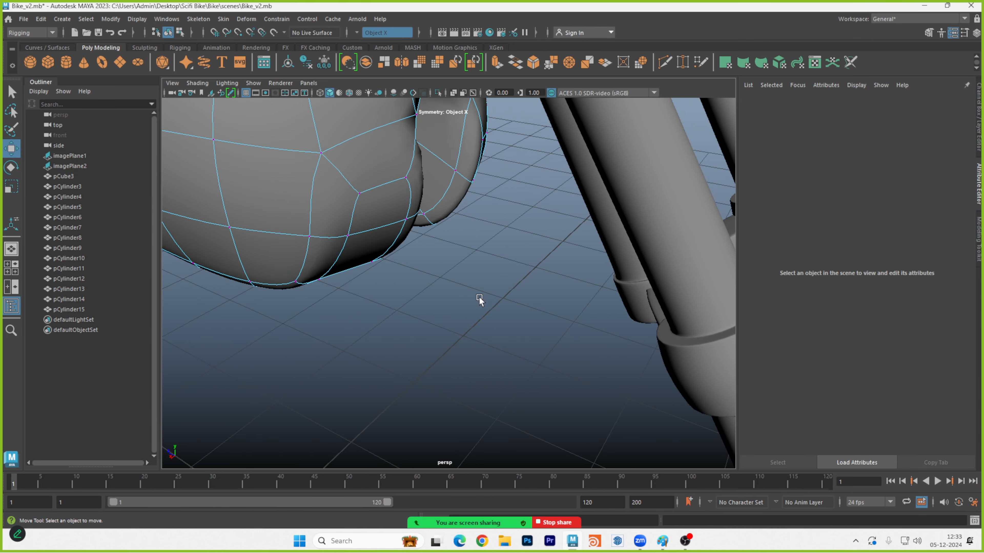
right_click_drag(456, 283, 506, 222)
key("a")
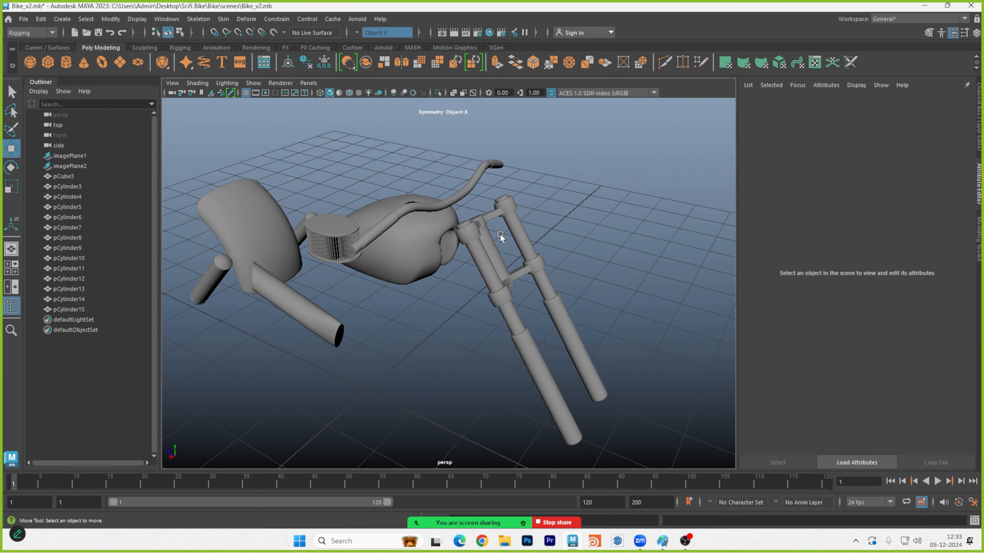
left_click_drag(501, 234, 225, 183, "alt")
left_click_drag(443, 188, 479, 220, "alt")
left_click(479, 224)
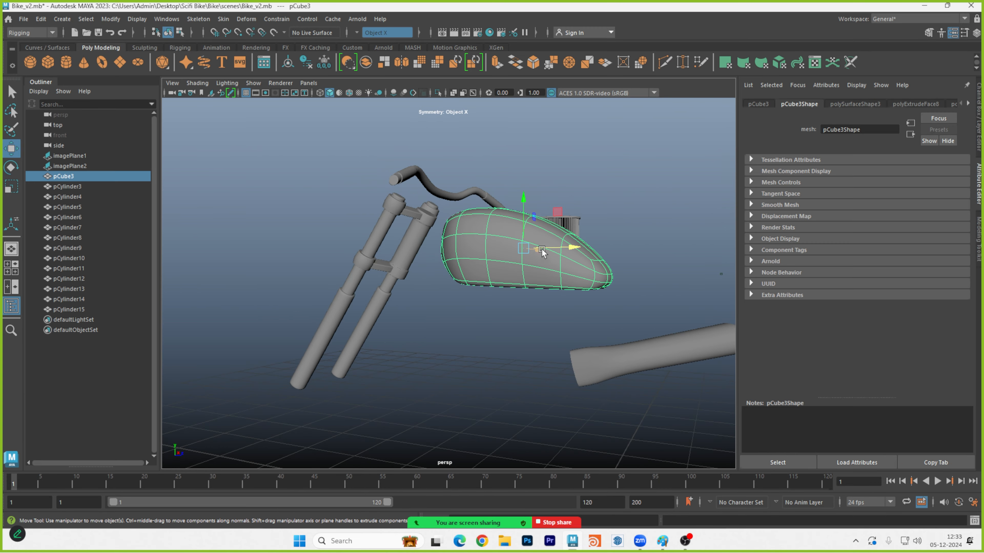
left_click(637, 267)
left_click_drag(539, 269, 598, 275, "alt")
In the side view, create a polygon cylinder and raise it 2.88 units to the level of the tank's lower edge.
key("space")
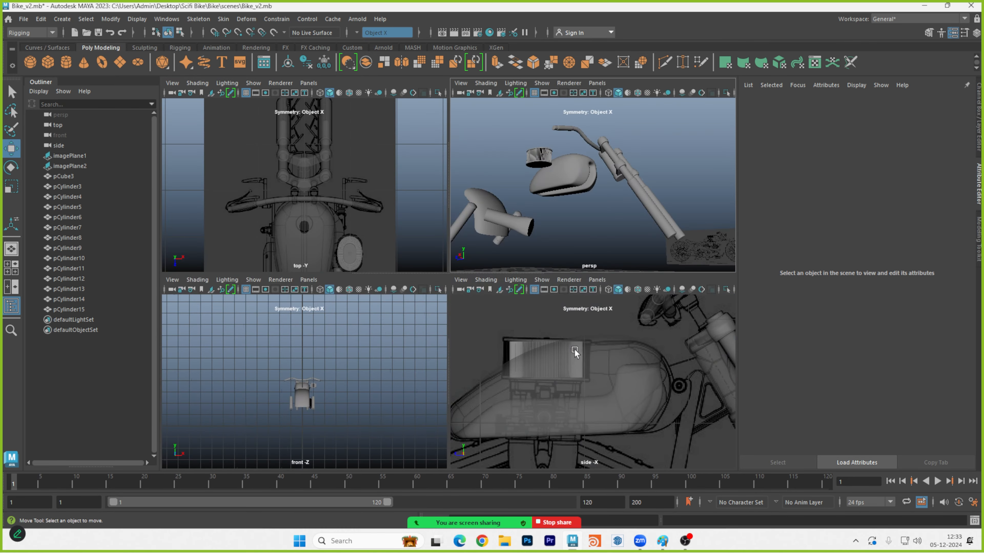
key("space")
scroll(581, 365, "down", 6)
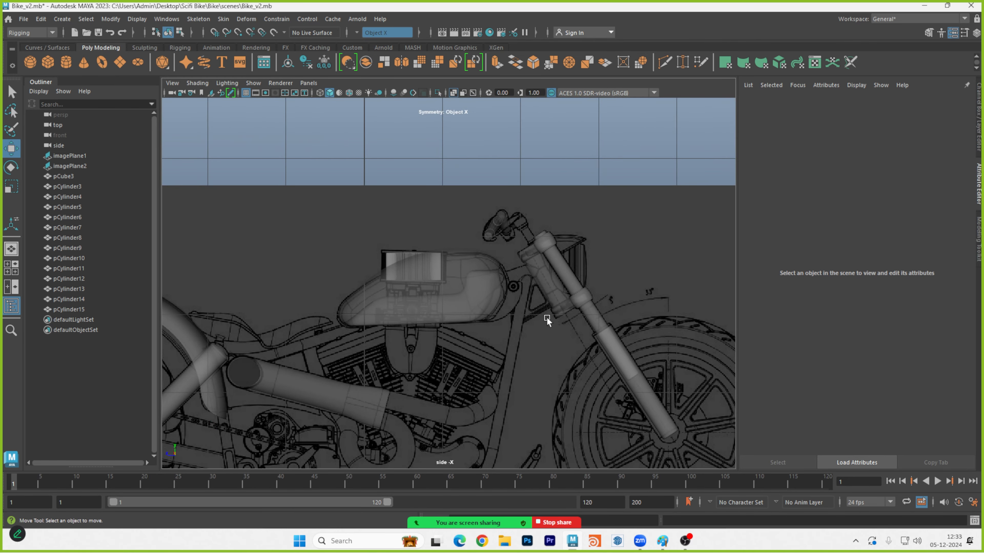
middle_click_drag(546, 317, 618, 249, "alt")
right_click_drag(575, 243, 617, 246, "alt")
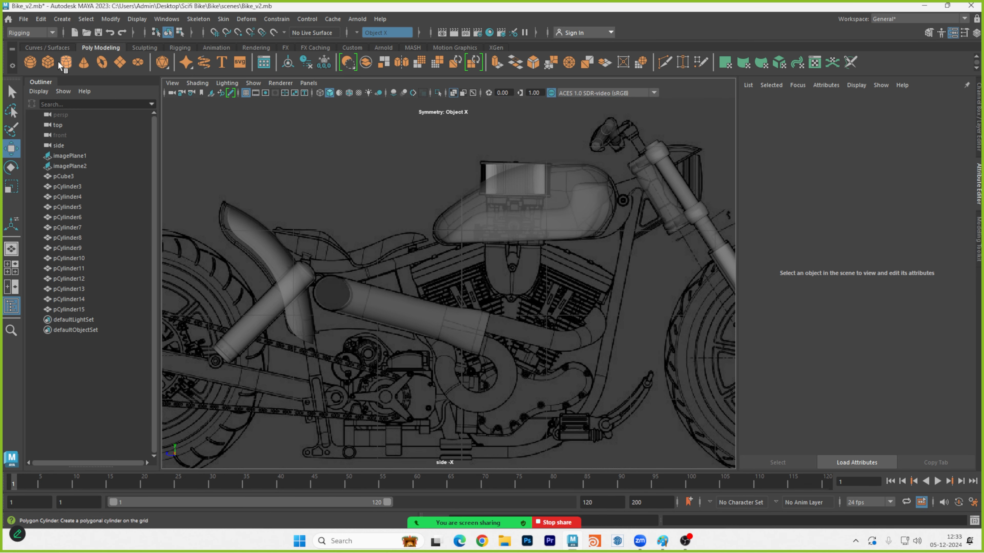
left_click(47, 66)
key("ctrl+z")
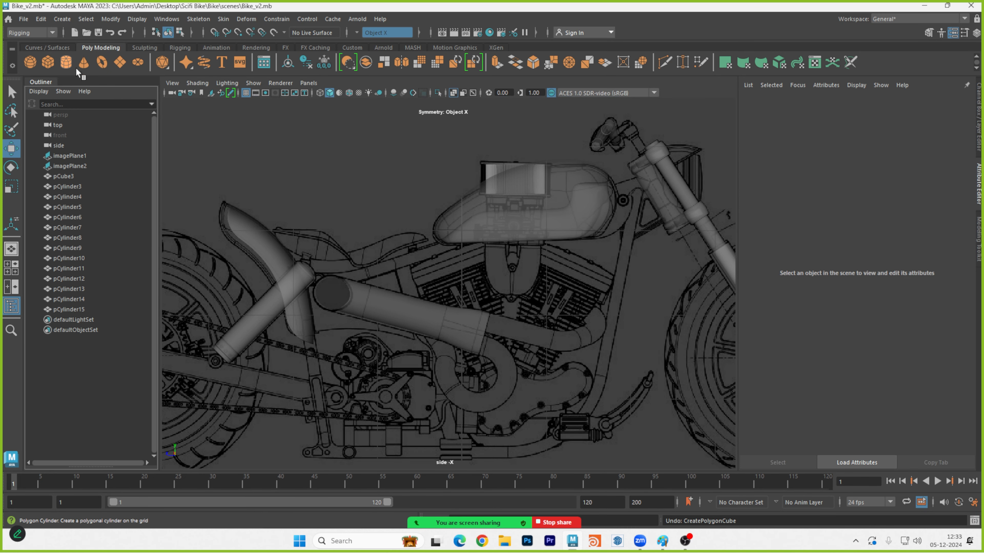
left_click(75, 68)
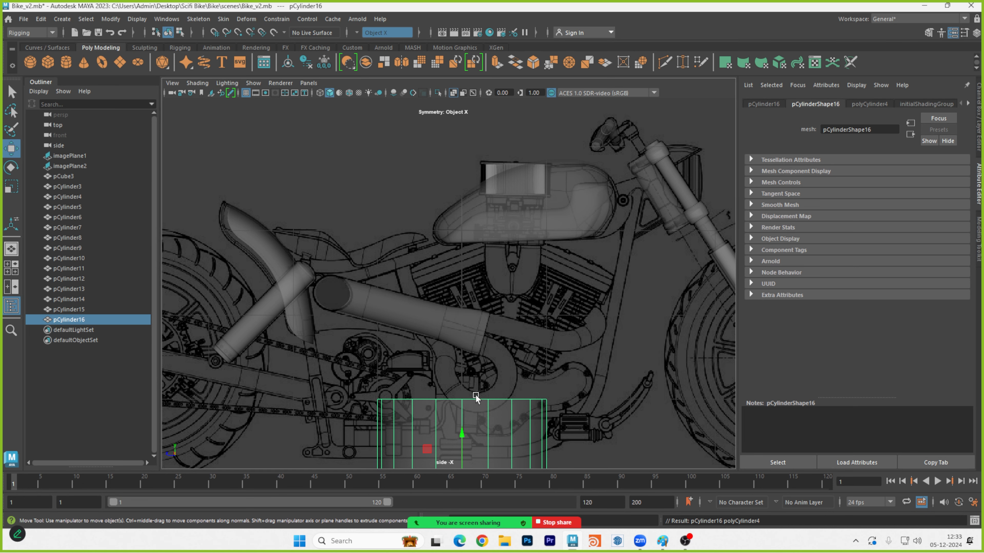
left_click_drag(462, 434, 473, 194)
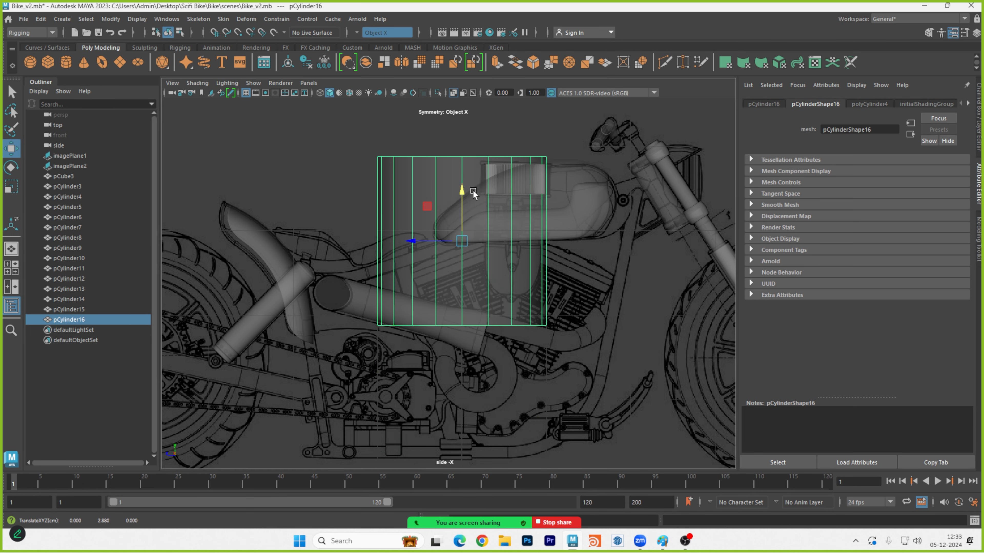
Compare the new cylinder with the side blueprint and the surrounding bike parts in full-screen side and perspective views.
scroll(443, 205, "up", 2)
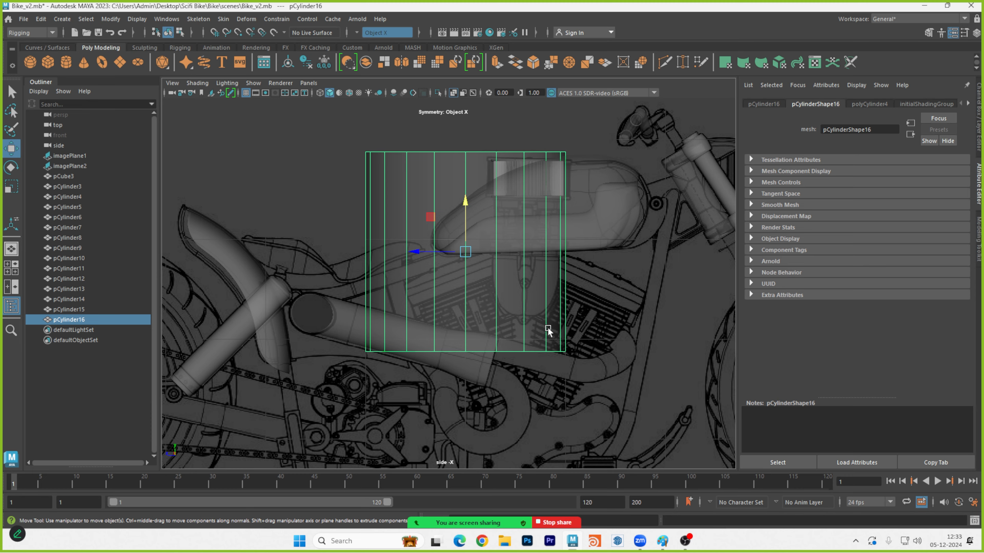
key("ctrl+space")
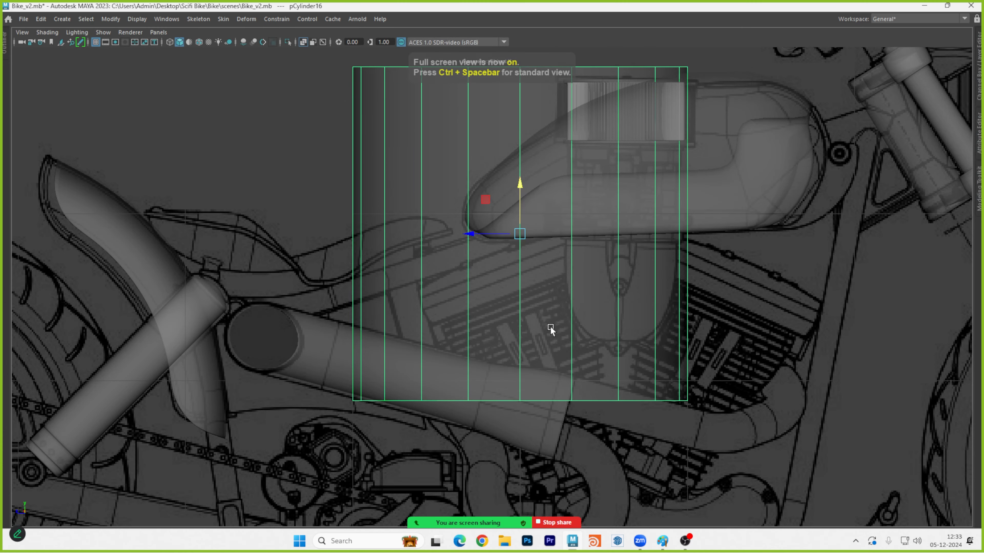
scroll(689, 261, "down", 6)
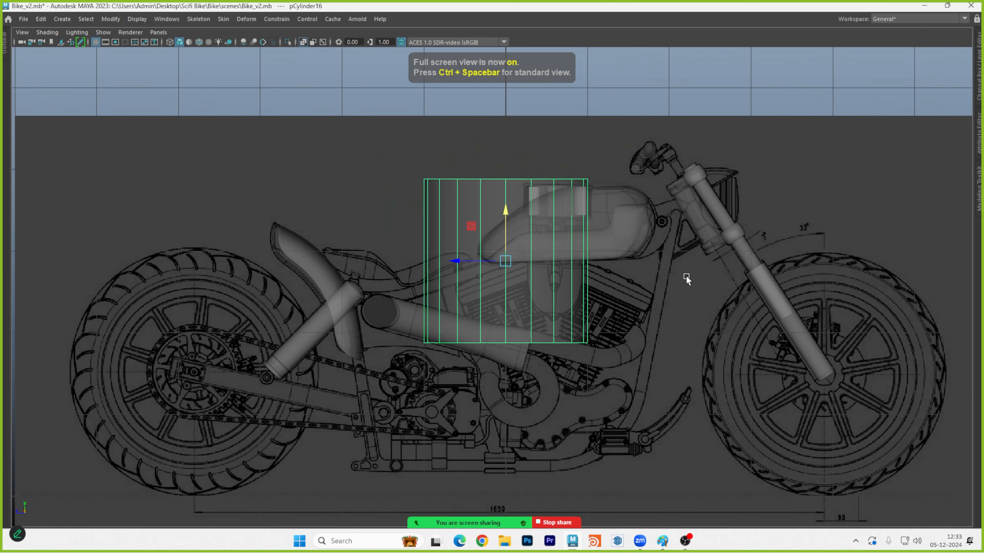
middle_click_drag(686, 275, 656, 242, "alt")
key("space")
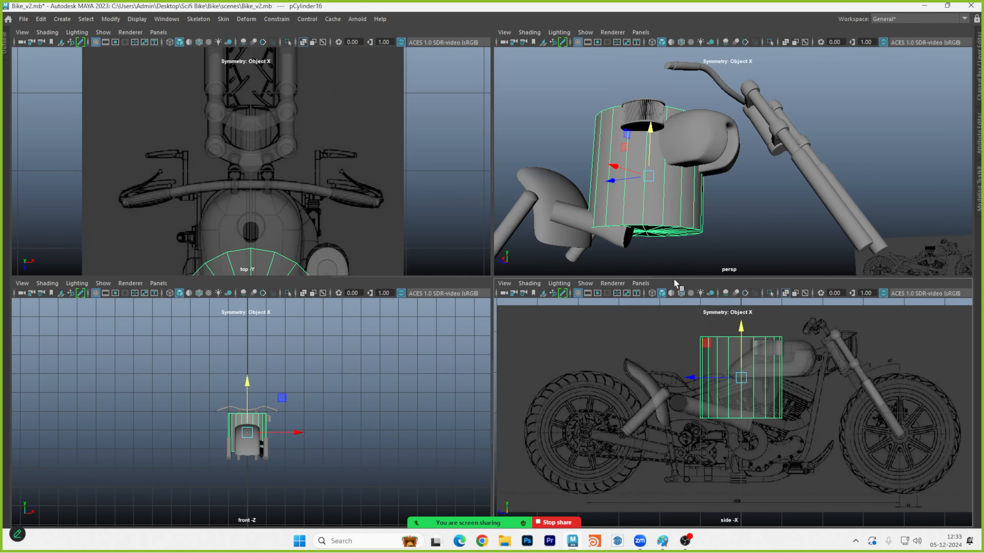
key("space")
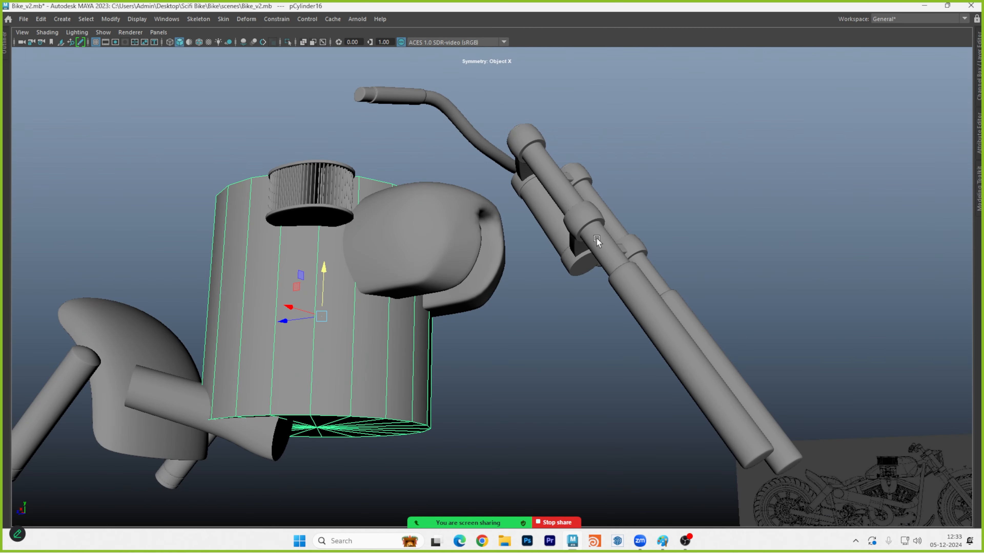
left_click_drag(596, 238, 605, 272, "alt")
key("space")
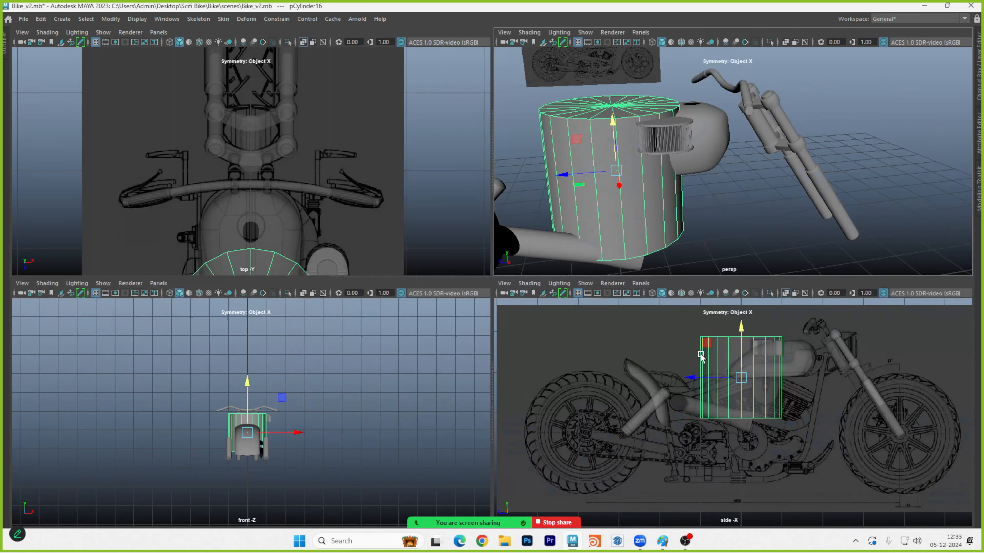
In the side view, rotate the cylinder about -71.6° around X to tilt it over the engine area.
key("space")
middle_click_drag(636, 233, 639, 263, "alt")
right_click_drag(536, 236, 677, 245, "alt")
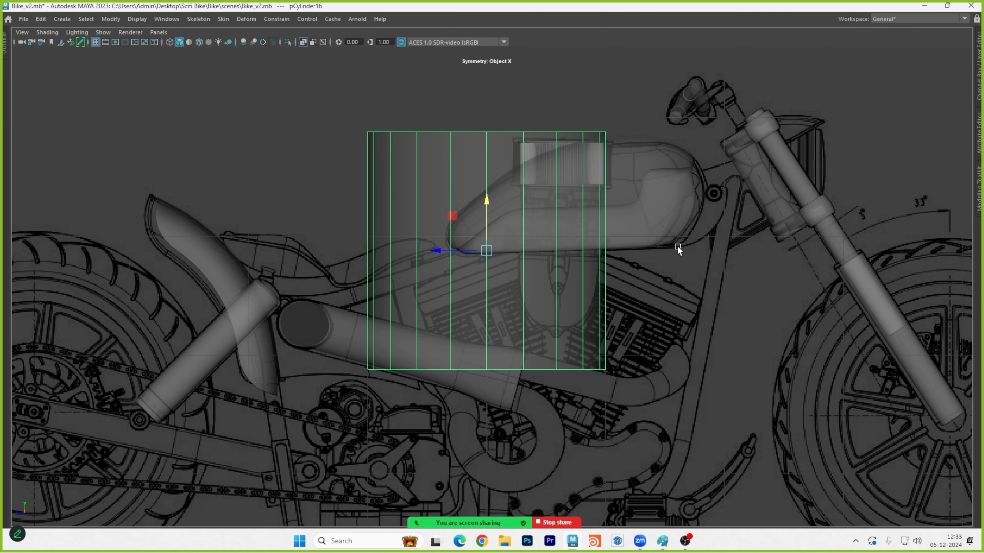
middle_click_drag(614, 259, 641, 248, "alt")
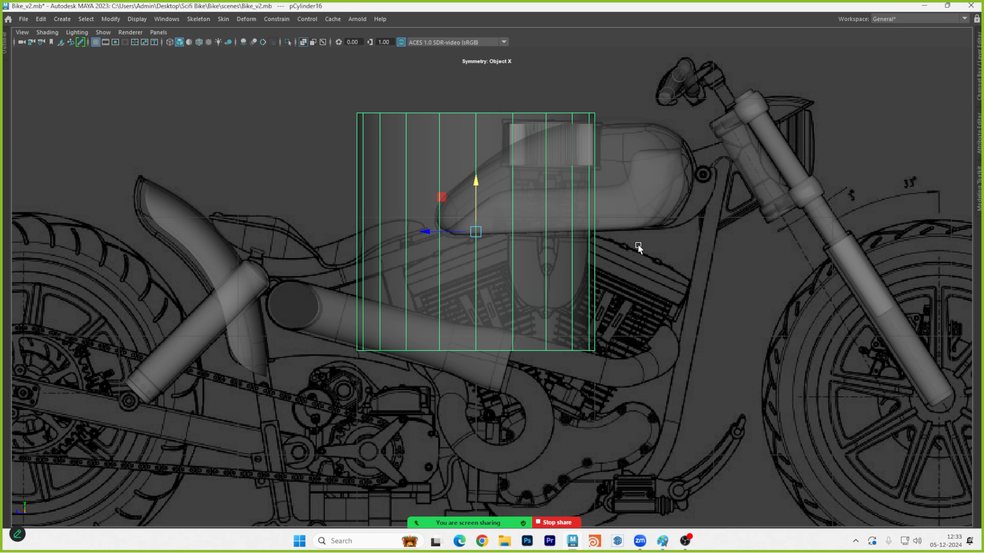
key("e")
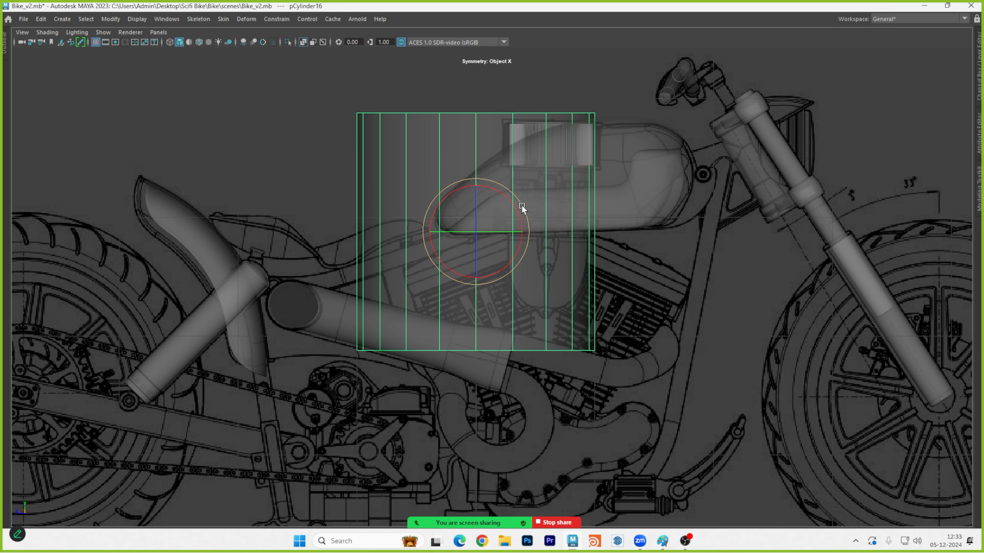
left_click_drag(521, 205, 510, 267)
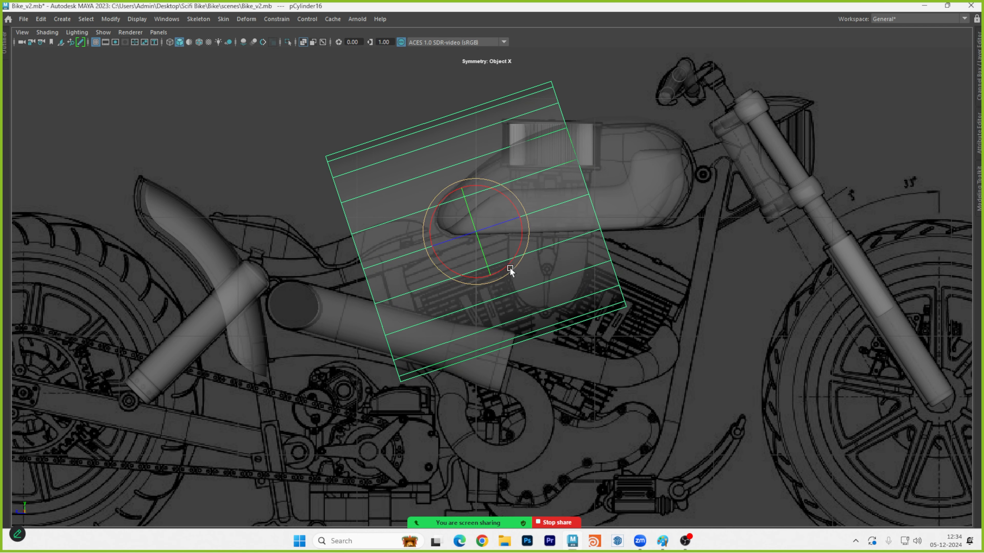
Reveal the new cylinder's creation settings and set its radius to 0.08.
scroll(509, 267, "up", 2)
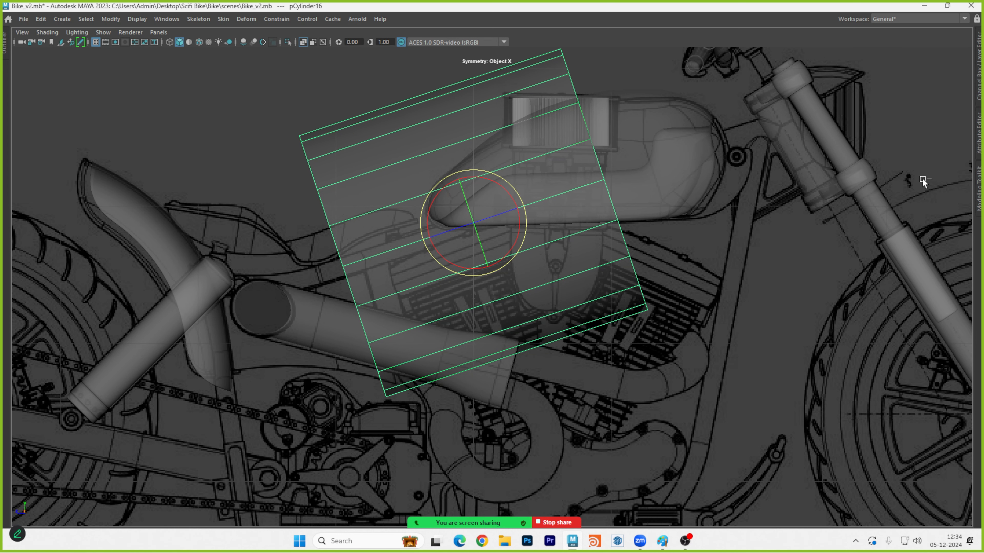
key("ctrl+a")
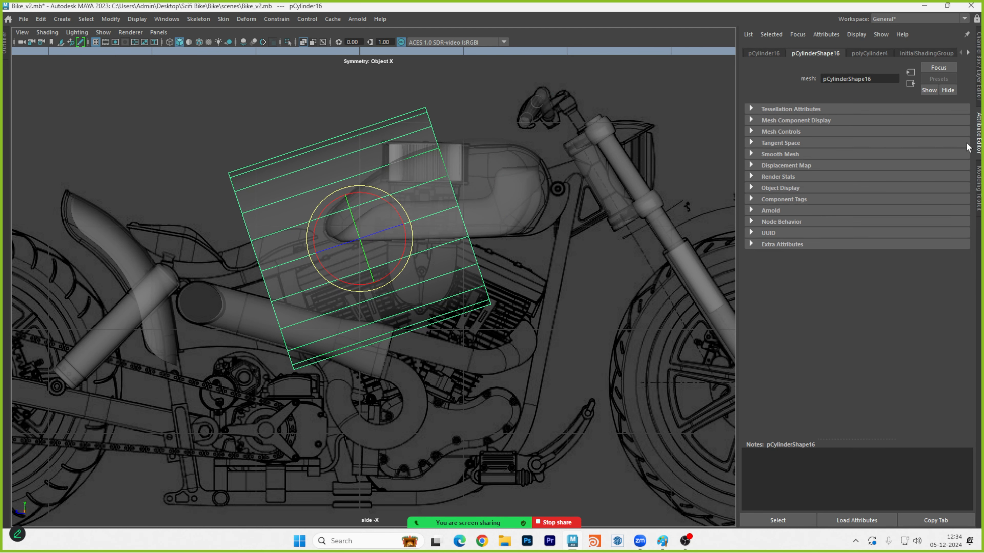
key("ctrl+a")
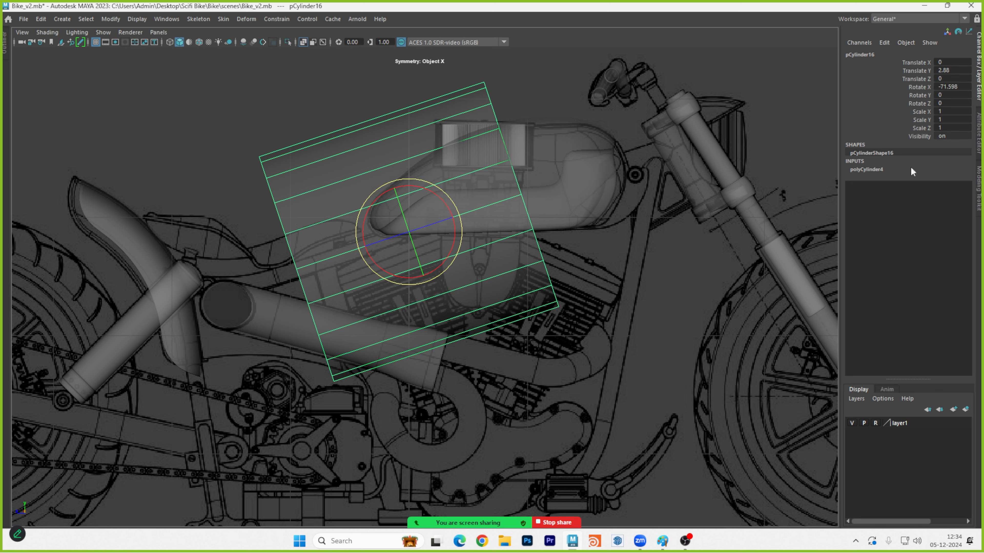
left_click(862, 169)
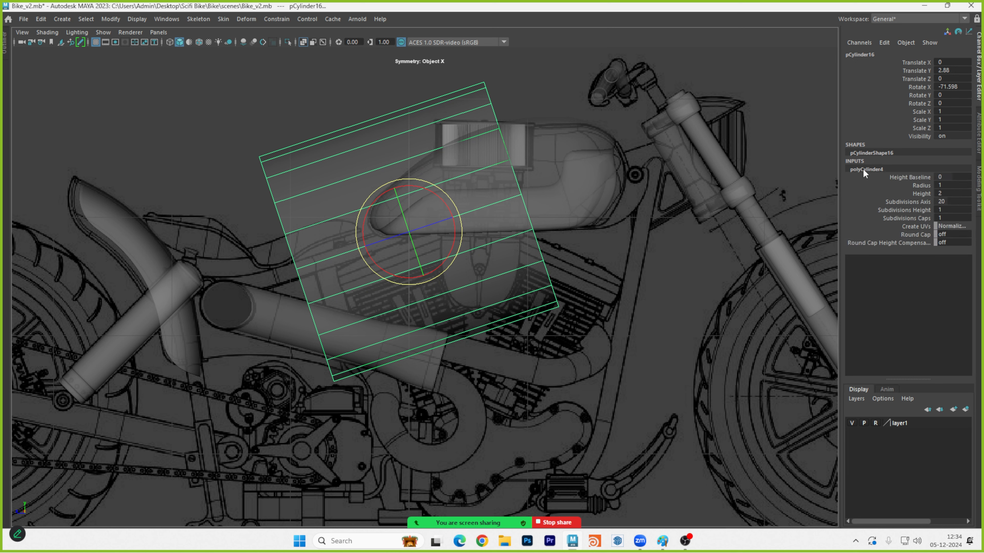
left_click(924, 185)
middle_click_drag(730, 179, 683, 186)
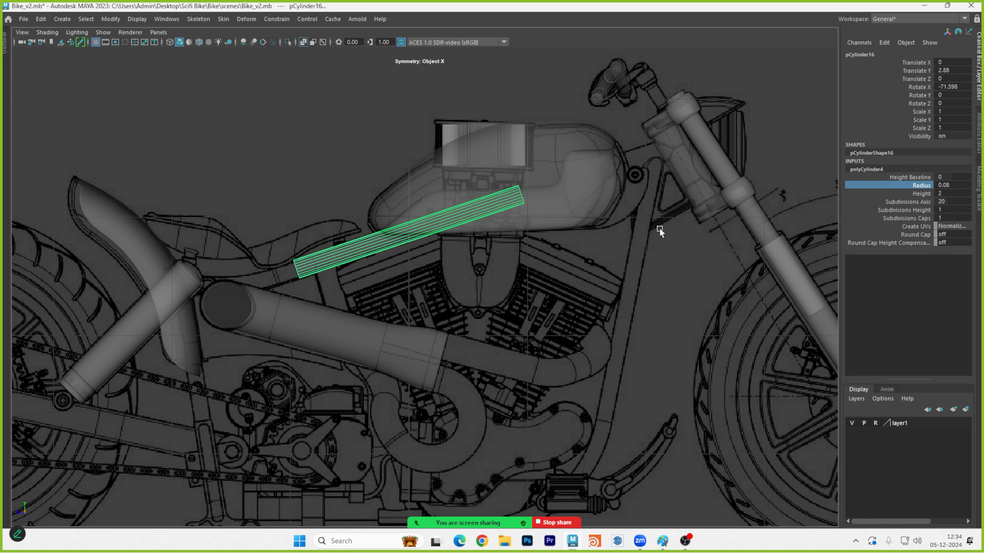
Set the cylinder's axis subdivisions to 8 and its height to 4.3 to form a long frame tube.
left_click(917, 203)
middle_click_drag(673, 194, 613, 197)
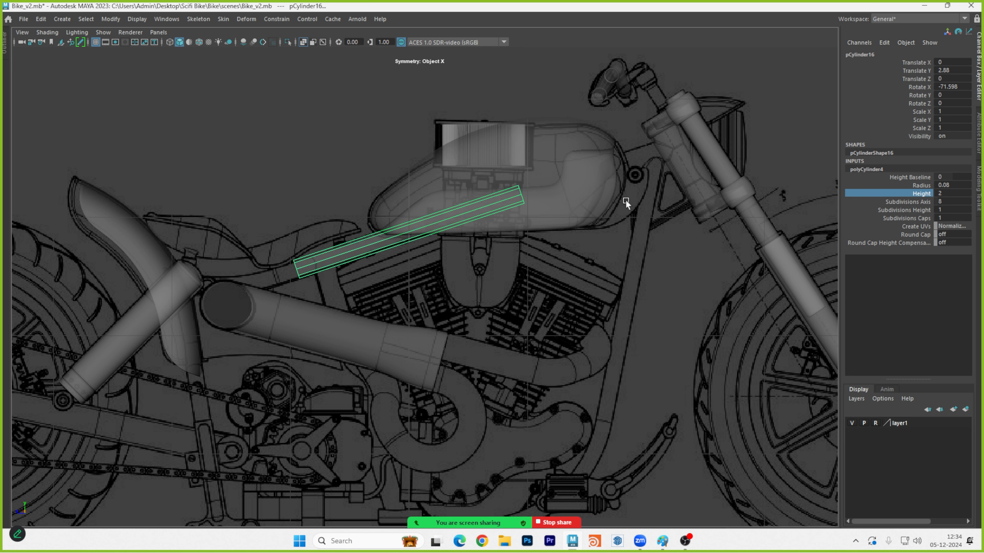
middle_click_drag(602, 200, 604, 201)
middle_click_drag(647, 202, 718, 205)
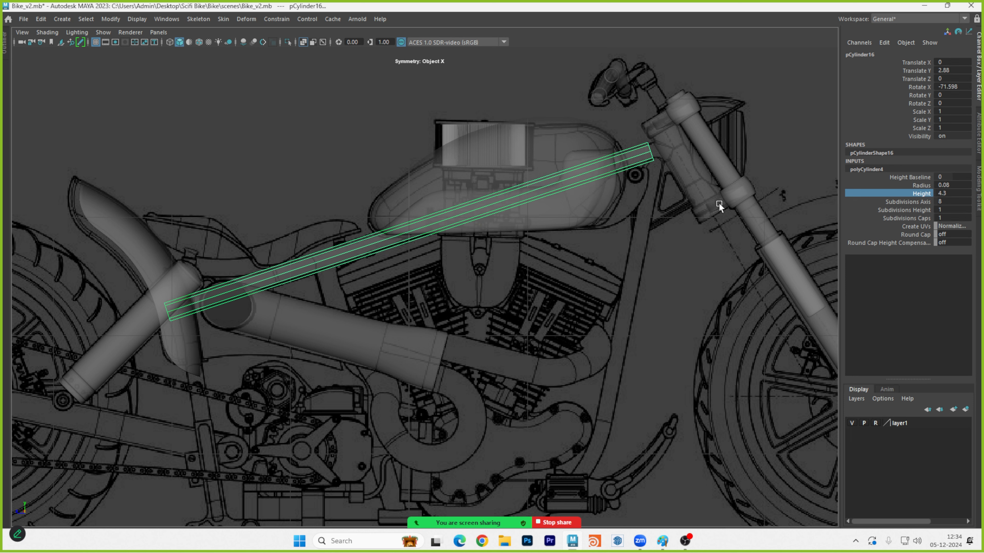
Move the tube to Translate Z -0.147 and Translate Y 2.91, lining it up with the side blueprint's upper frame.
key("w")
left_click_drag(384, 229, 401, 227)
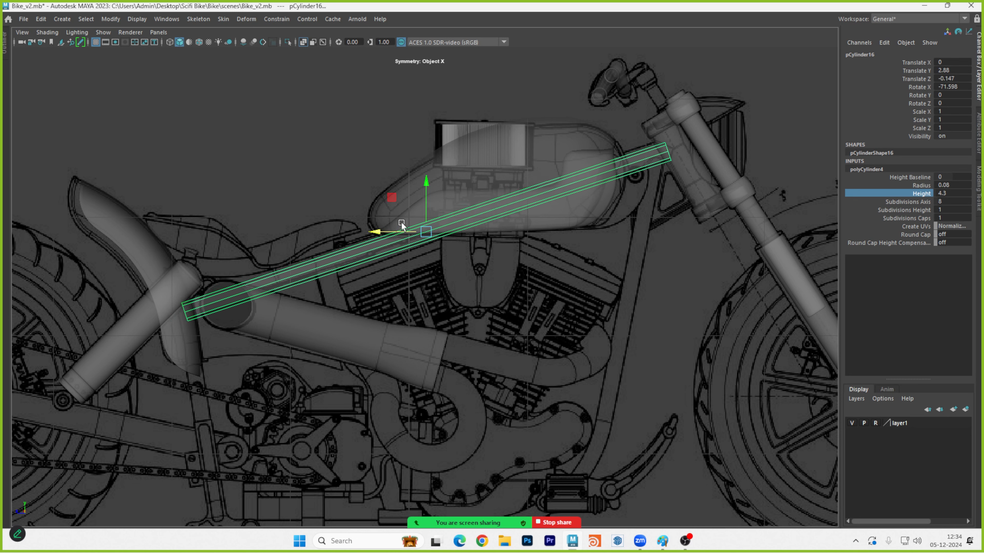
left_click(401, 222)
left_click(380, 242)
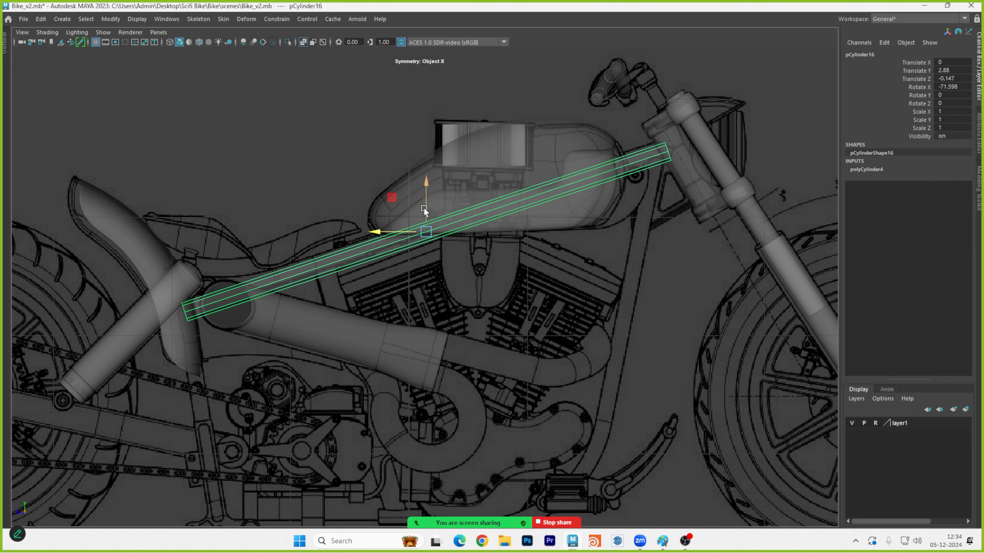
left_click_drag(425, 208, 425, 204)
Select all modelled bike parts except the new tube and create a display layer from them.
scroll(561, 264, "down", 6)
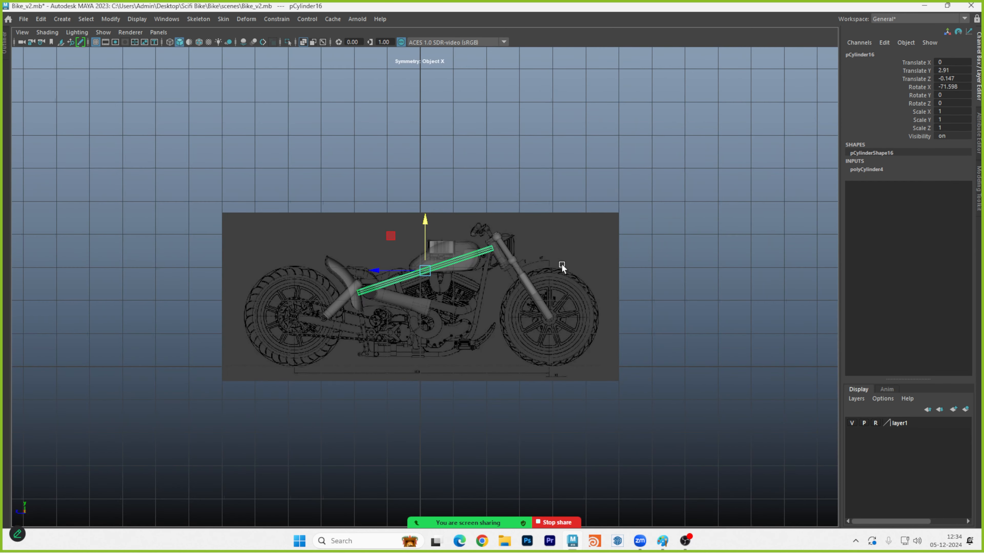
scroll(491, 314, "up", 2)
left_click(671, 395)
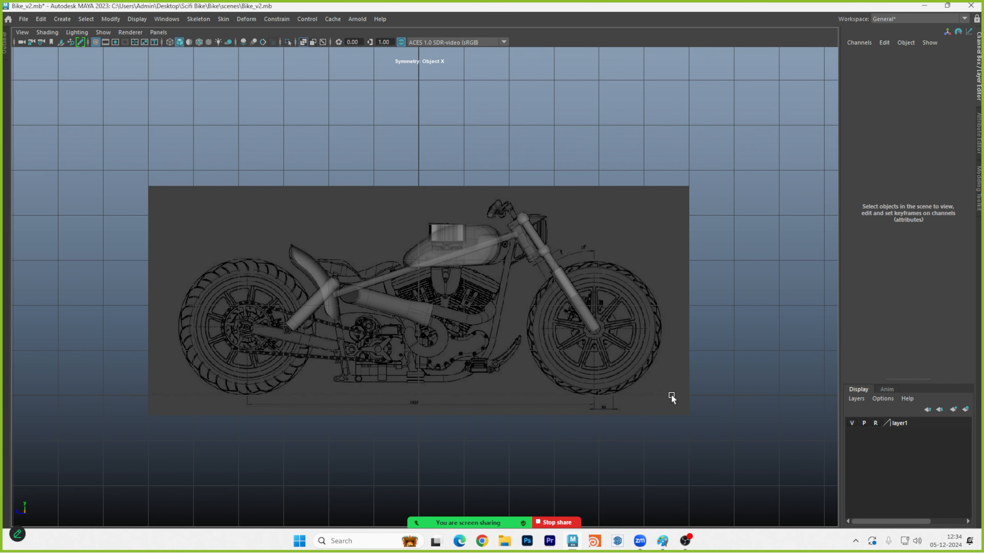
left_click_drag(693, 419, 193, 137)
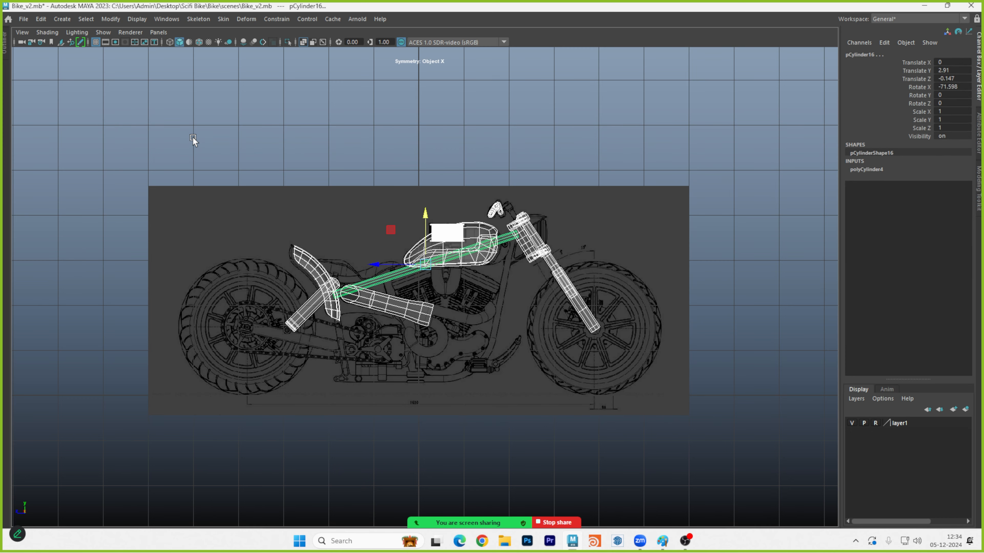
scroll(375, 286, "up", 3)
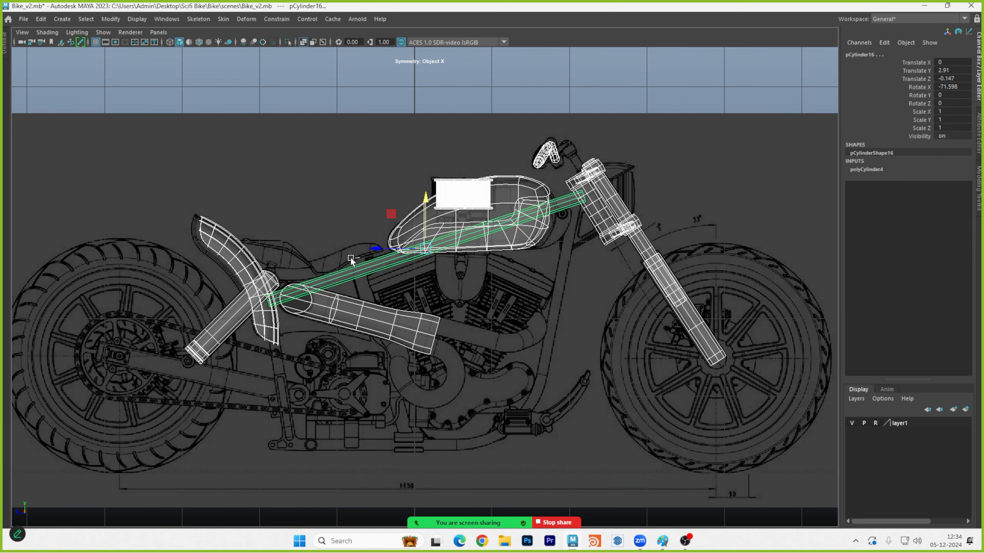
left_click(363, 272)
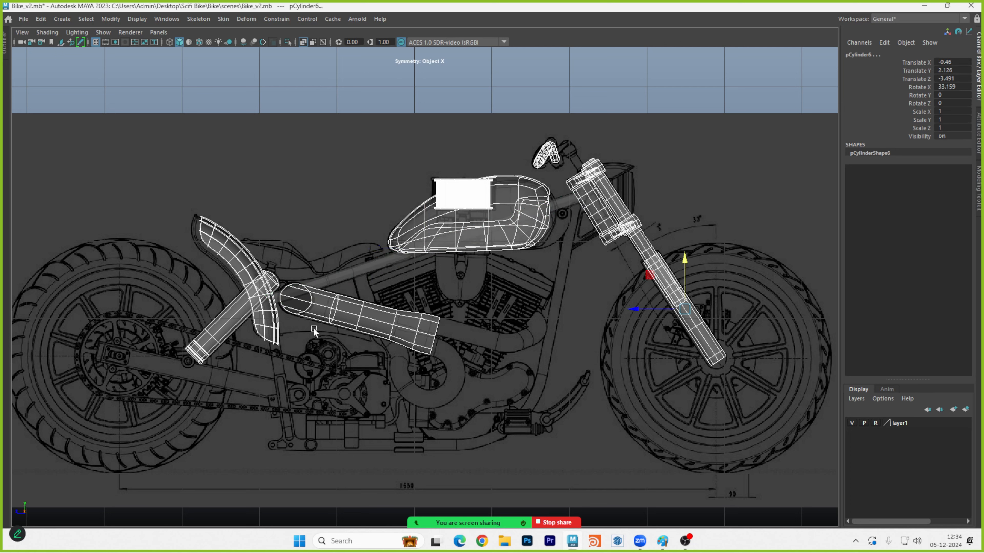
left_click(923, 423)
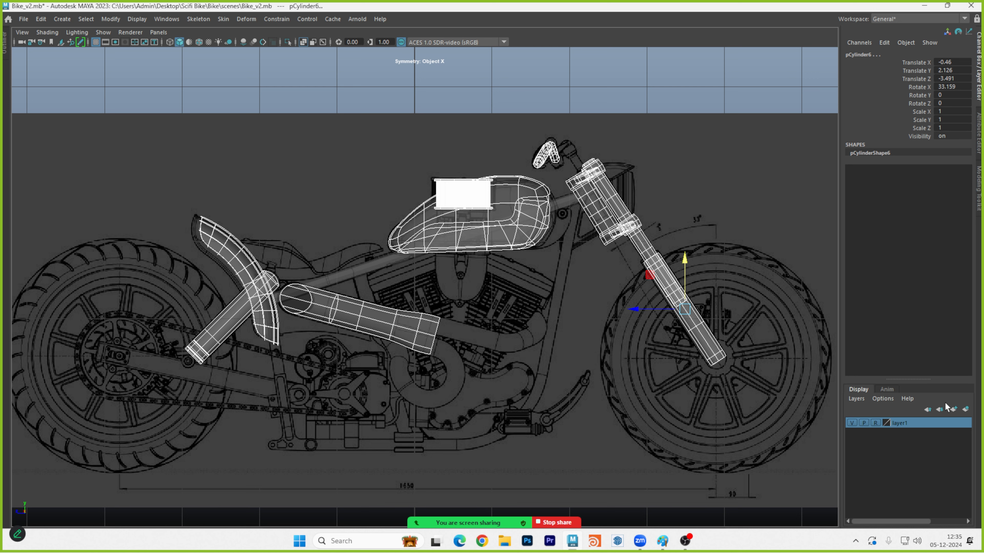
left_click(965, 411)
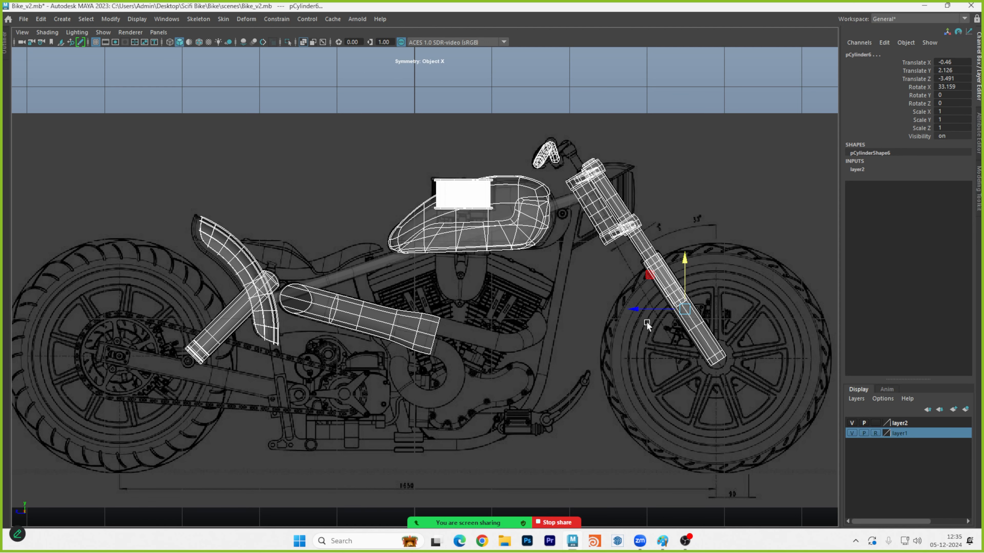
Clear the selection and toggle the visibility of layer1 and layer2 to check their contents, leaving layer2 hidden.
left_click(725, 420)
left_click(852, 433)
left_click(851, 433)
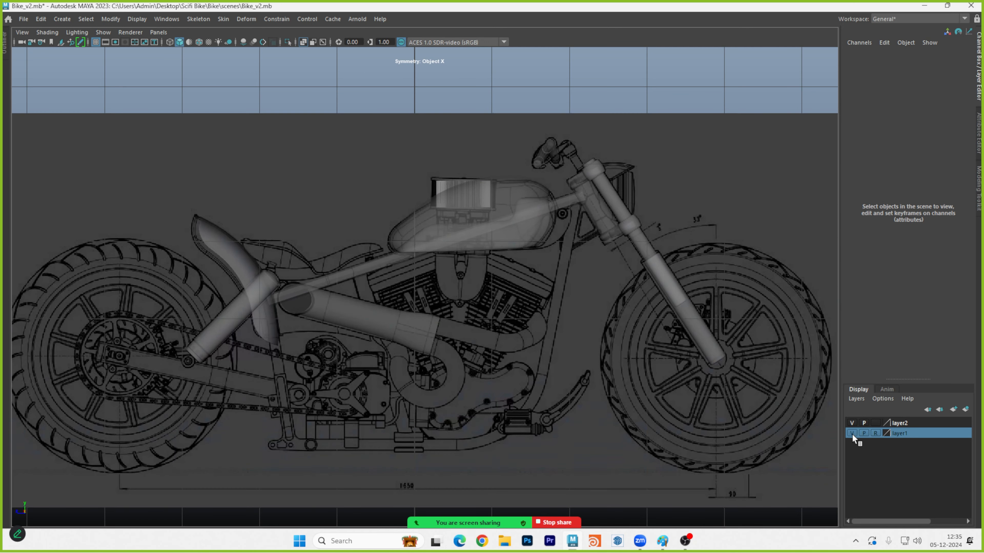
left_click(851, 434)
left_click(852, 434)
left_click(899, 423)
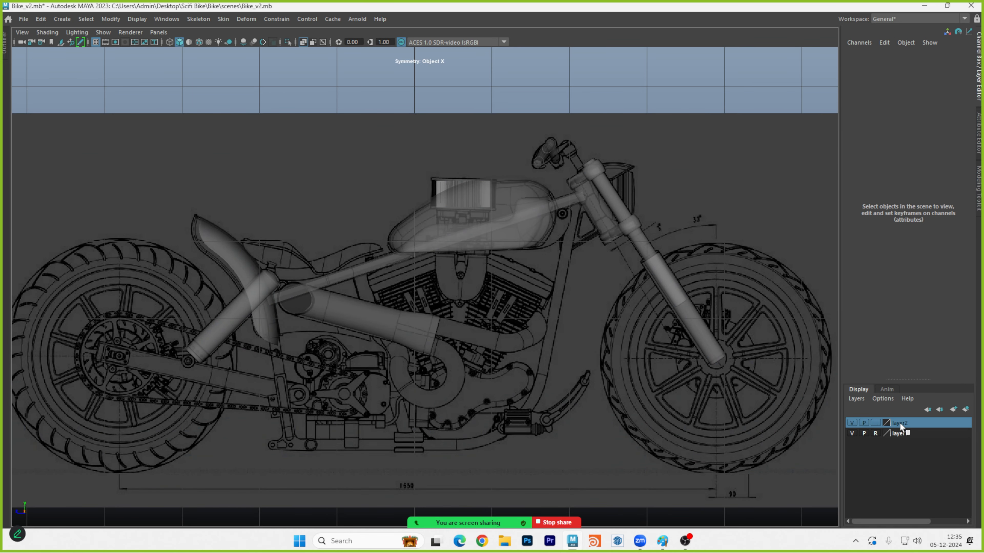
left_click(856, 422)
left_click(856, 422)
left_click(855, 423)
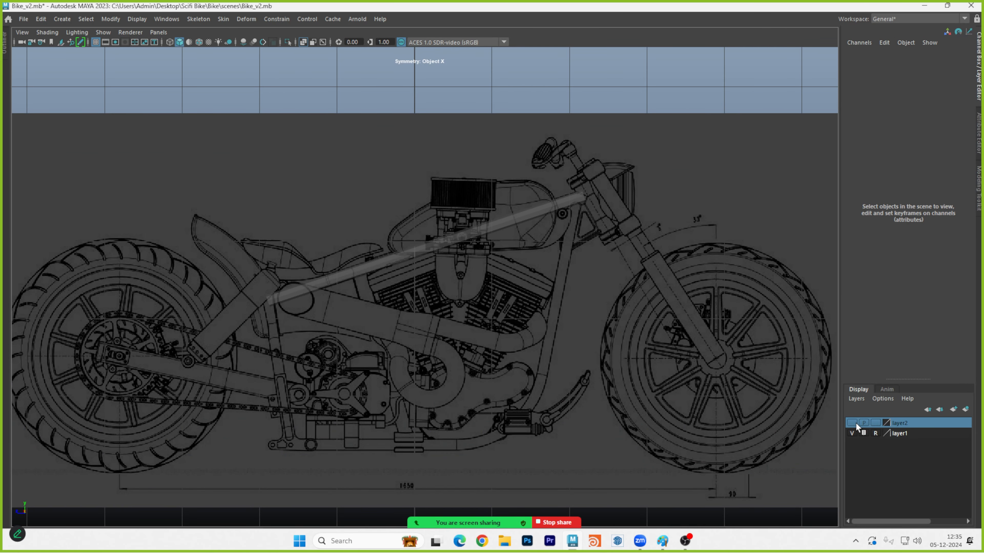
Select the frame tube, open and dismiss layer2's options, and make layer2 visible again.
left_click_drag(386, 227, 480, 279)
left_click(387, 231)
left_click_drag(359, 195, 488, 270)
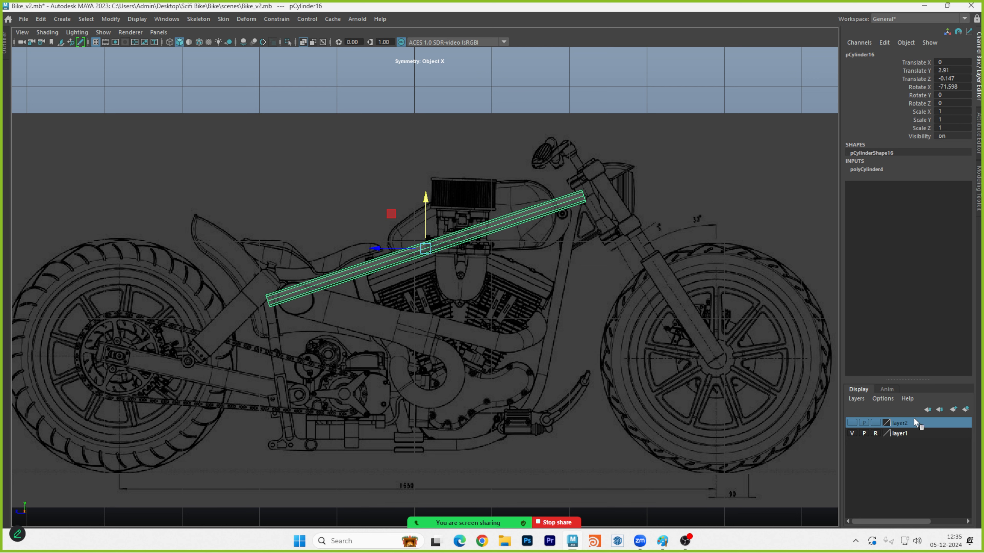
right_click(908, 423)
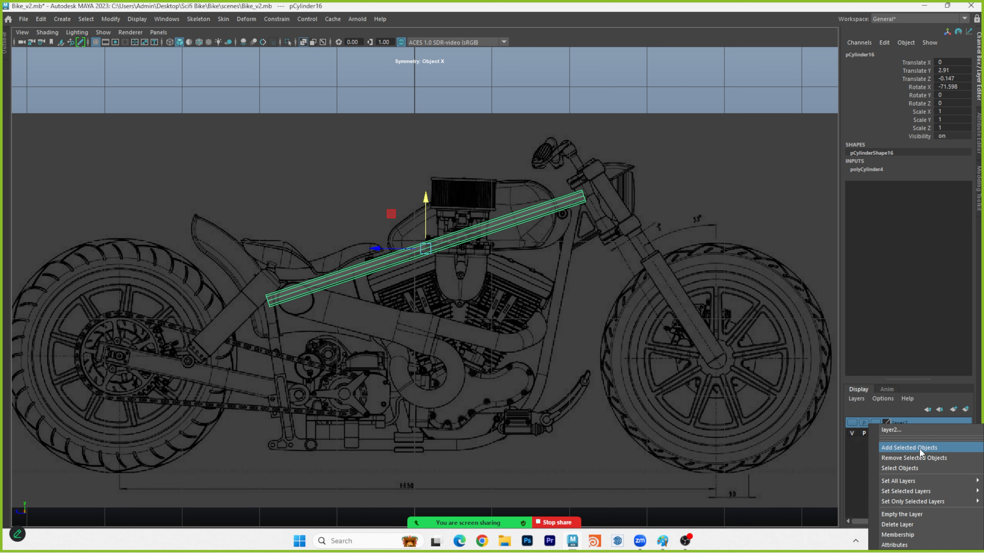
left_click(688, 335)
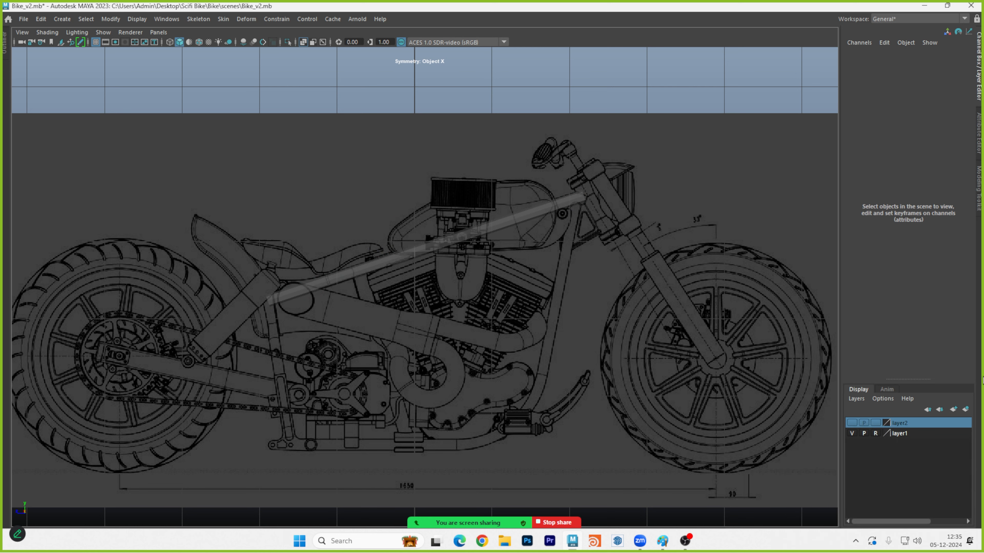
left_click(545, 210)
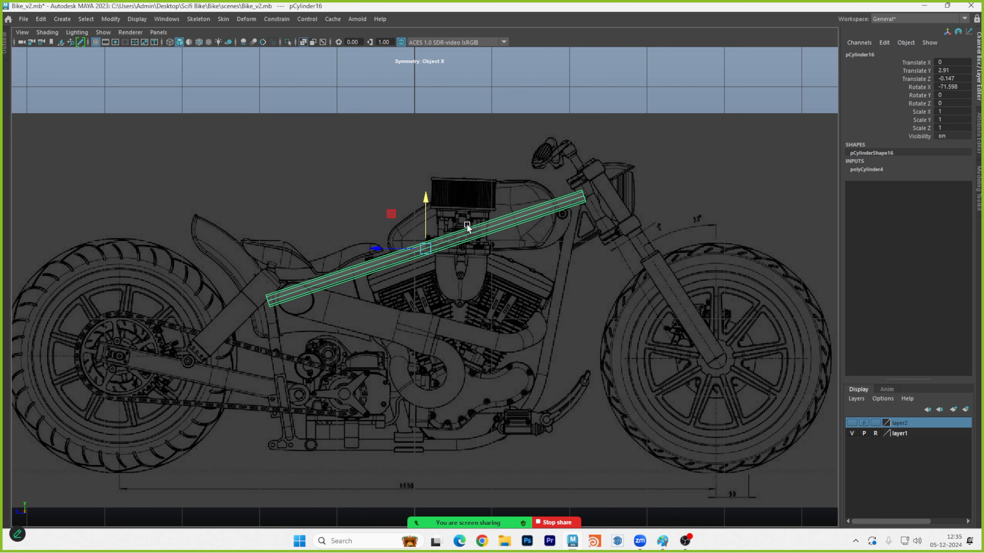
left_click(850, 423)
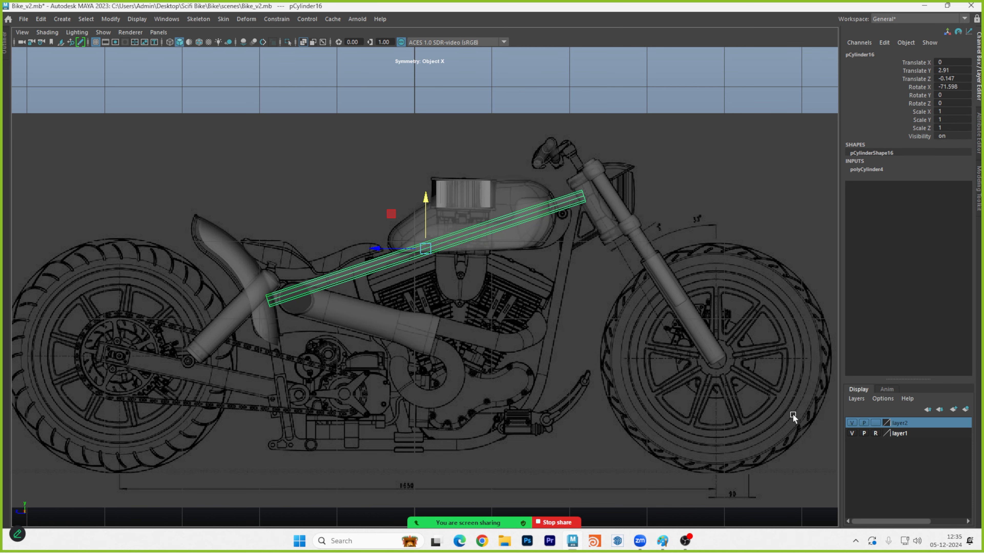
Clear the selection and delete display layer layer2.
scroll(752, 370, "down", 4)
left_click_drag(686, 415, 192, 187)
left_click(676, 402)
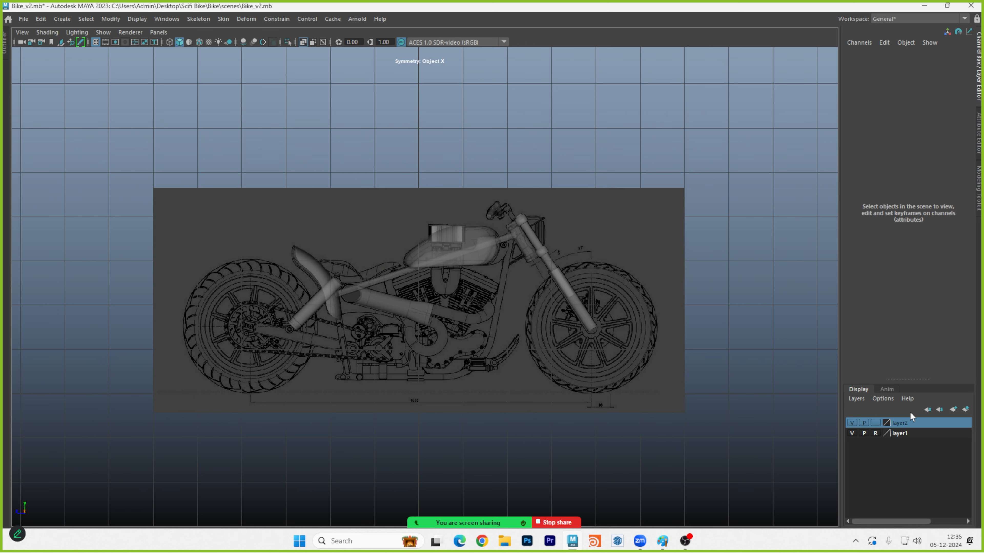
right_click(922, 422)
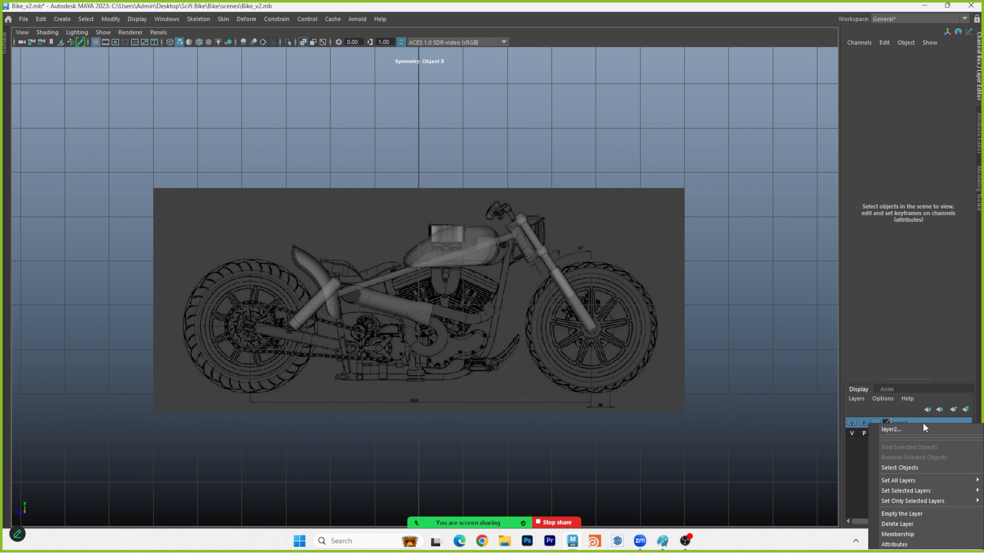
left_click(906, 523)
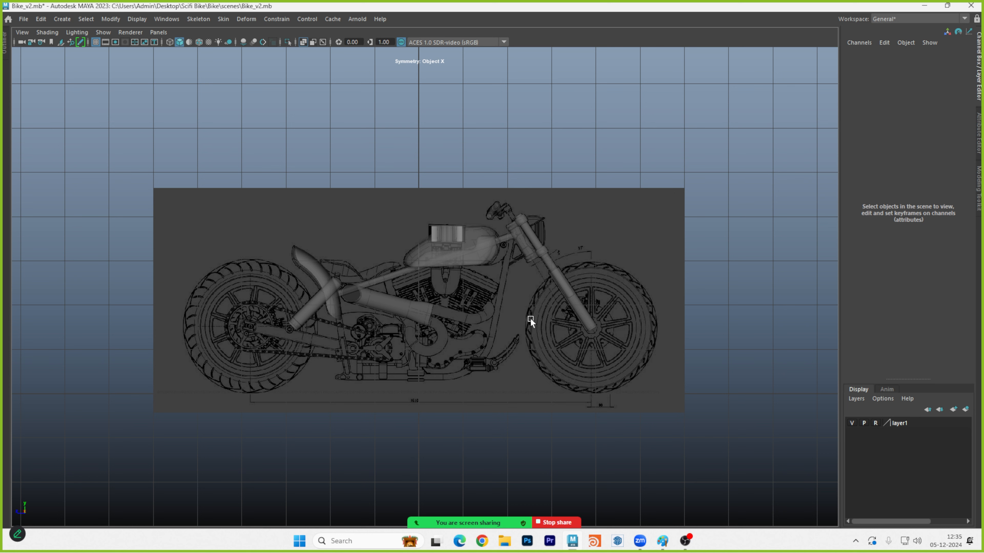
Put every modelled bike part except the frame tube on a new display layer and hide that layer.
left_click_drag(659, 398, 122, 170)
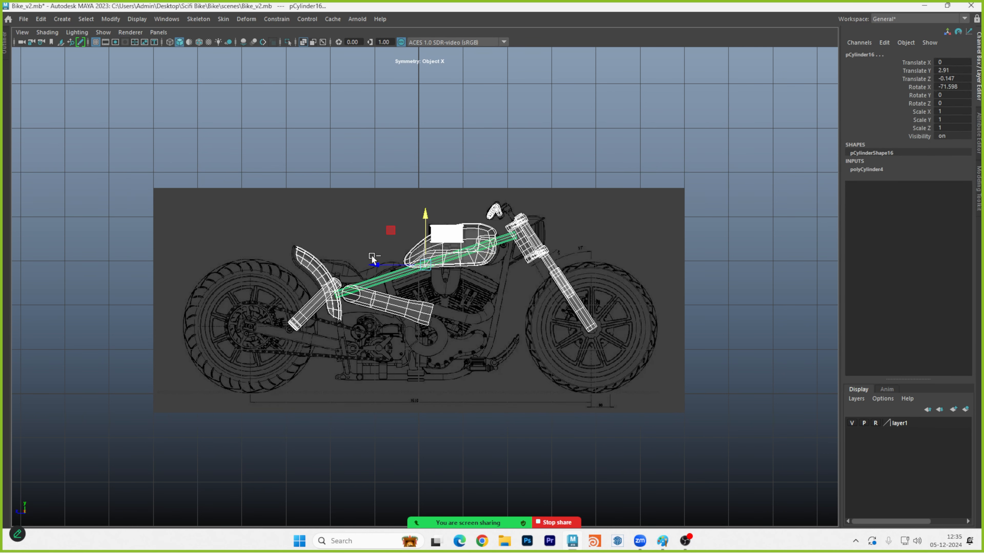
left_click(388, 277, "ctrl")
left_click(965, 410)
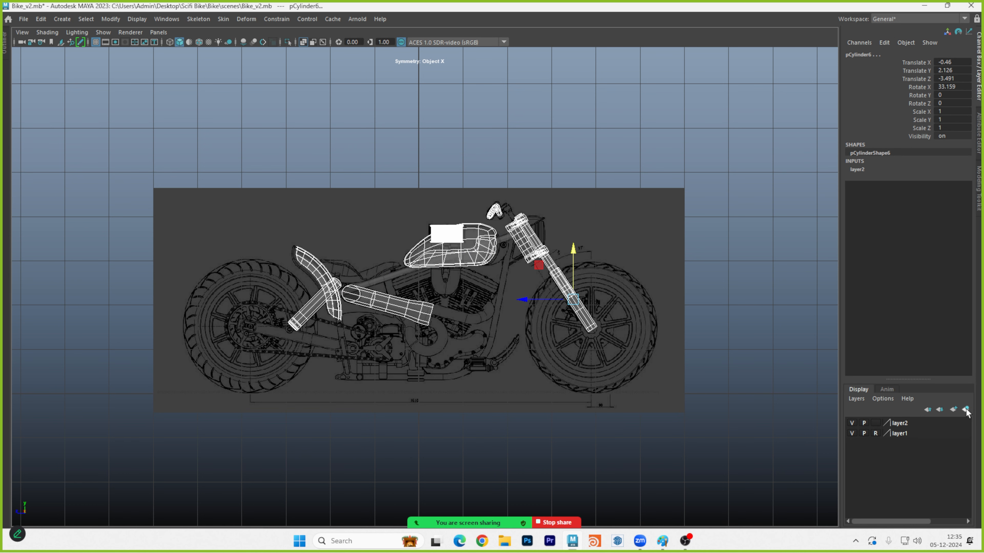
left_click(687, 387)
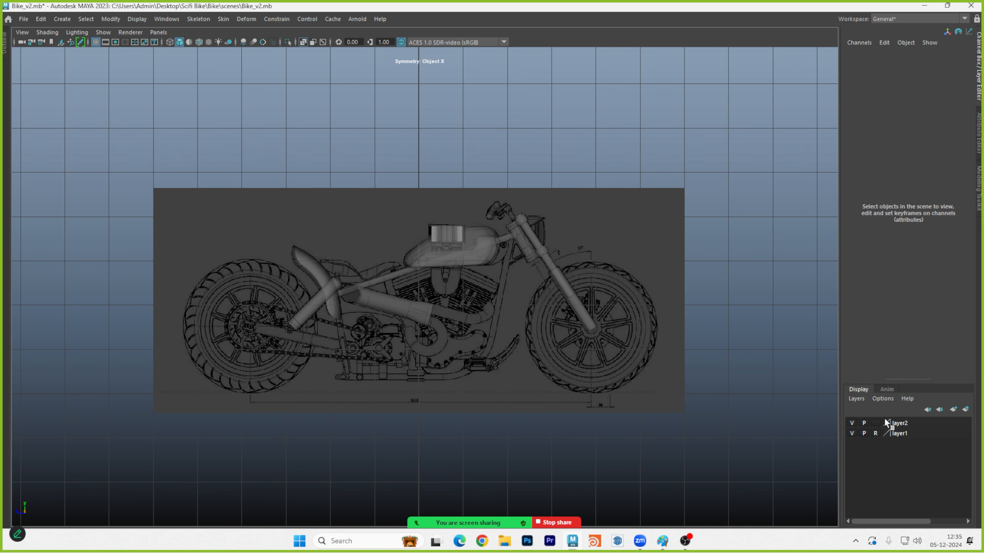
left_click(851, 423)
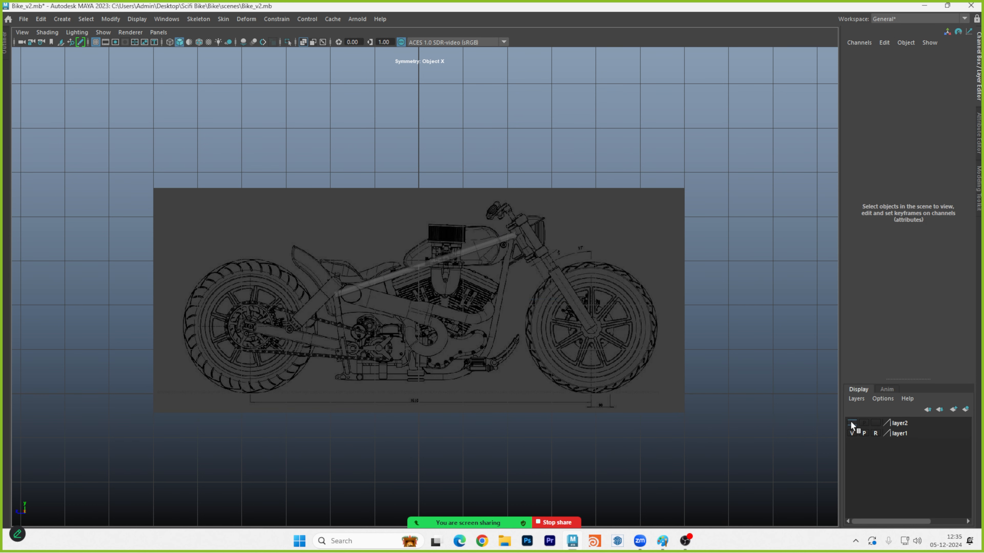
Rename the new display layer to Bike and give it a red colour.
double_click(899, 423)
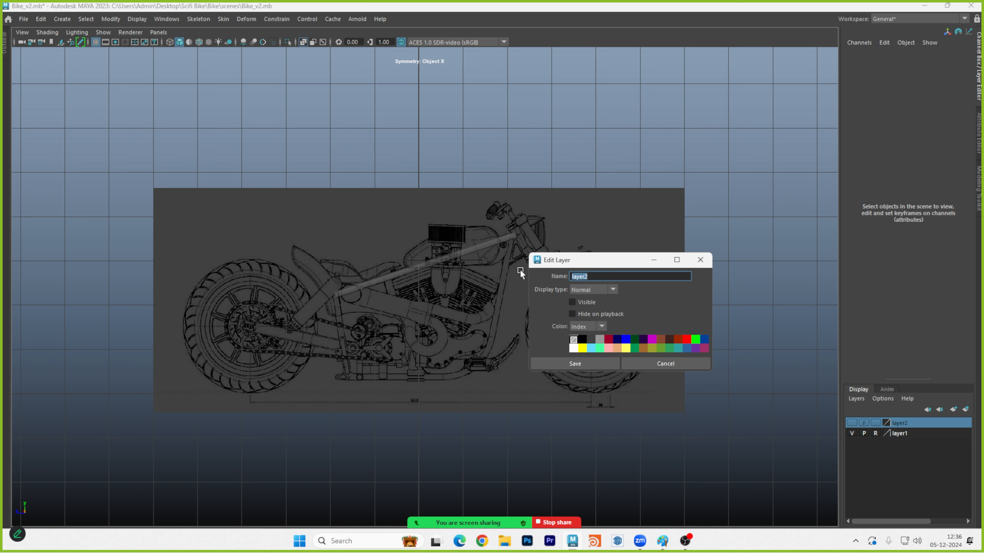
type("Bike")
left_click(685, 339)
left_click(595, 364)
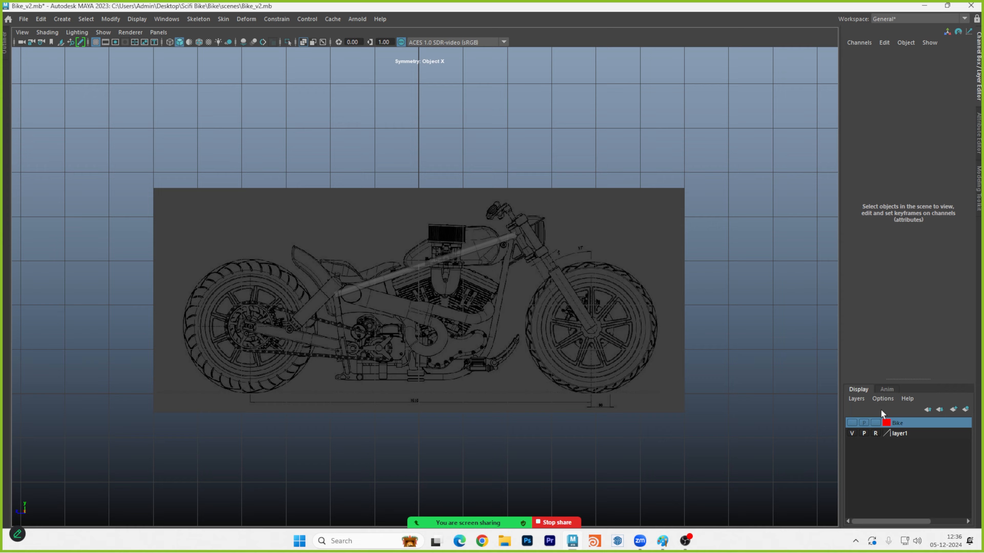
Select the upper frame tube and divide its length into five segments through Subdivisions Height.
scroll(610, 248, "up", 5)
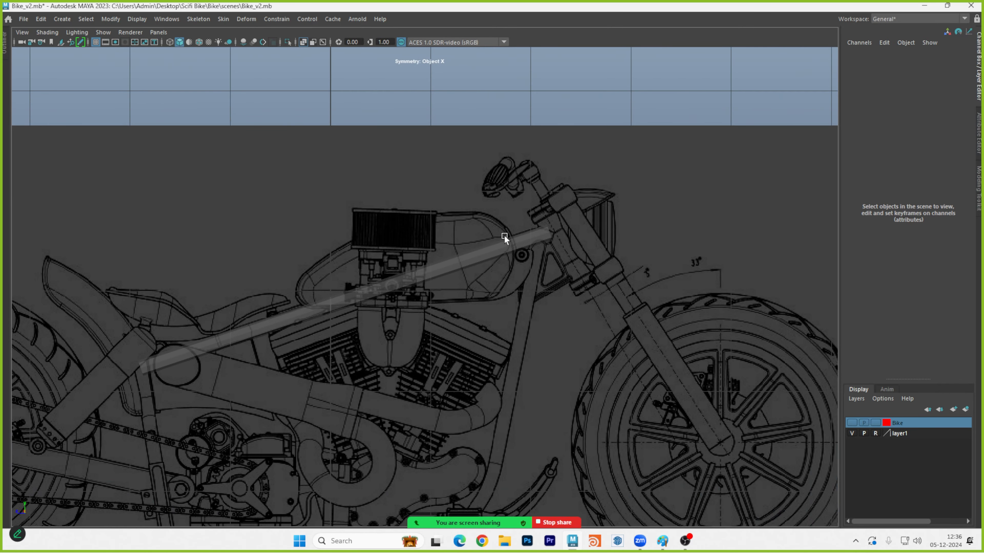
right_click_drag(505, 236, 918, 245, "alt")
middle_click_drag(766, 246, 671, 270, "alt")
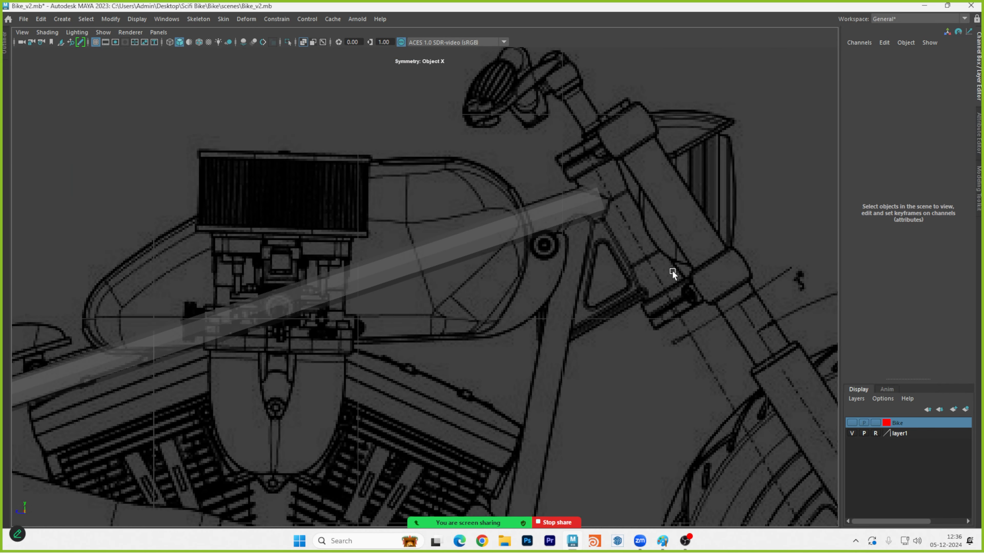
scroll(670, 217, "up", 1)
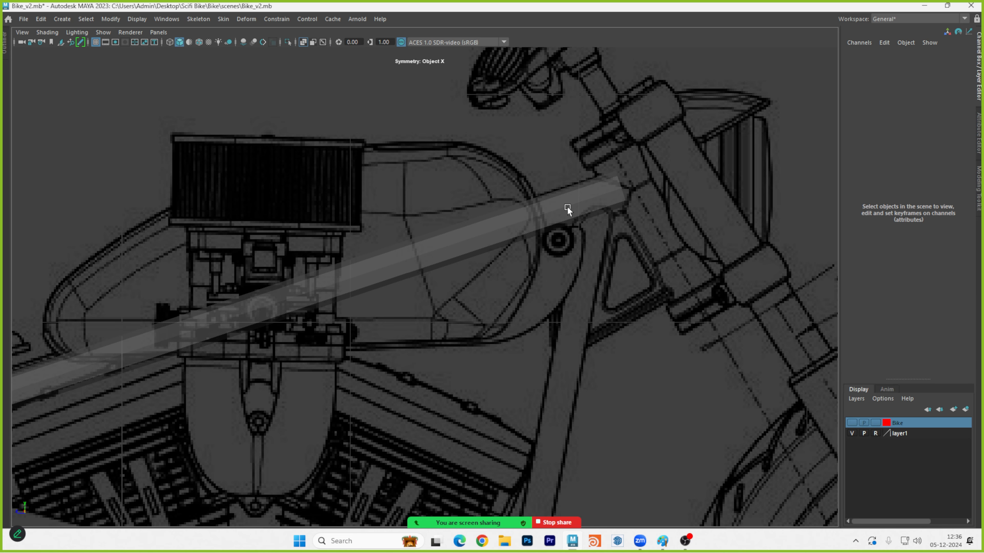
left_click(558, 241)
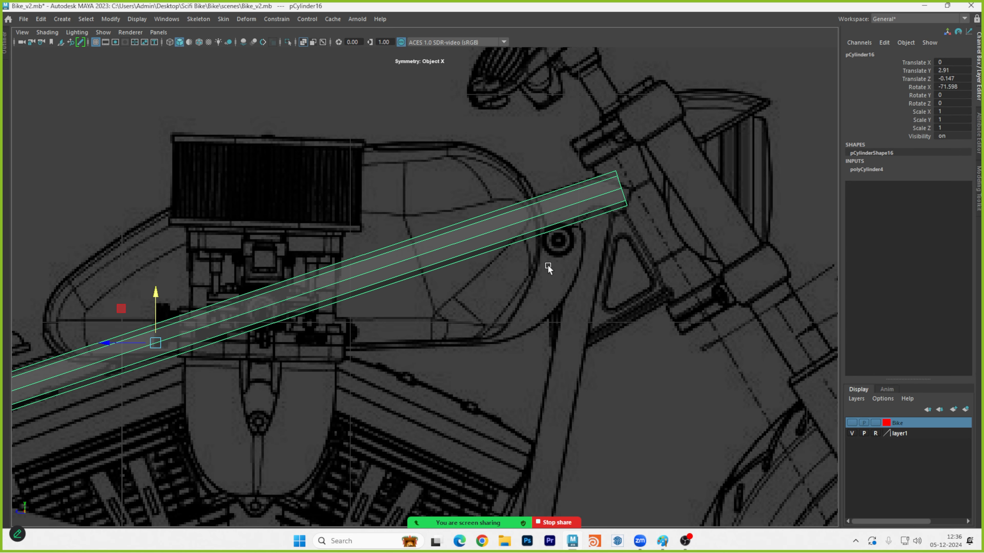
scroll(547, 266, "down", 4)
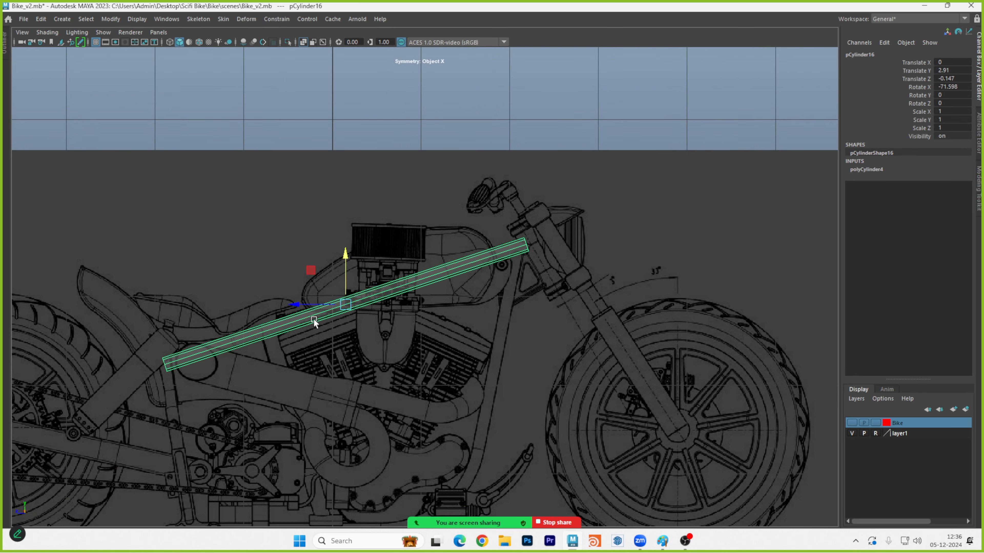
left_click(876, 170)
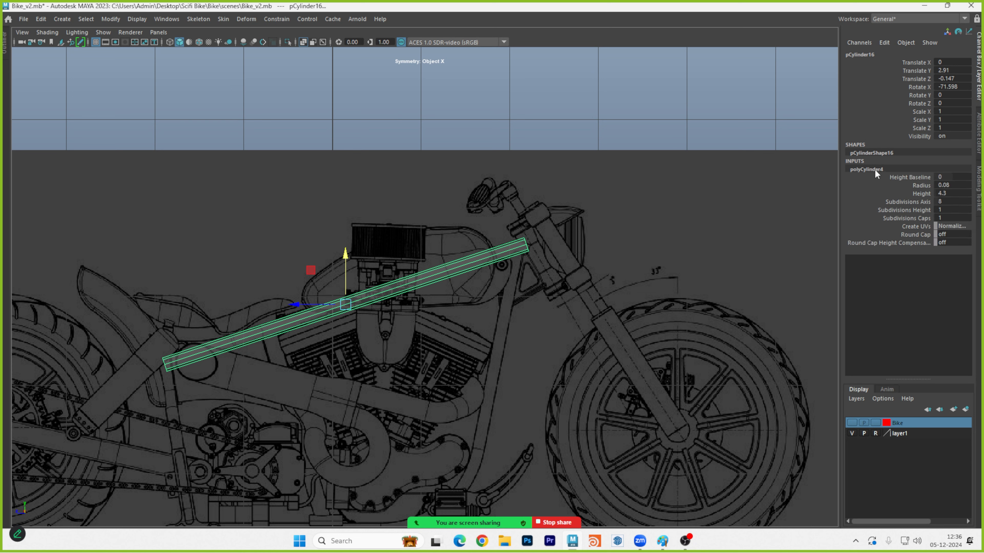
left_click(920, 210)
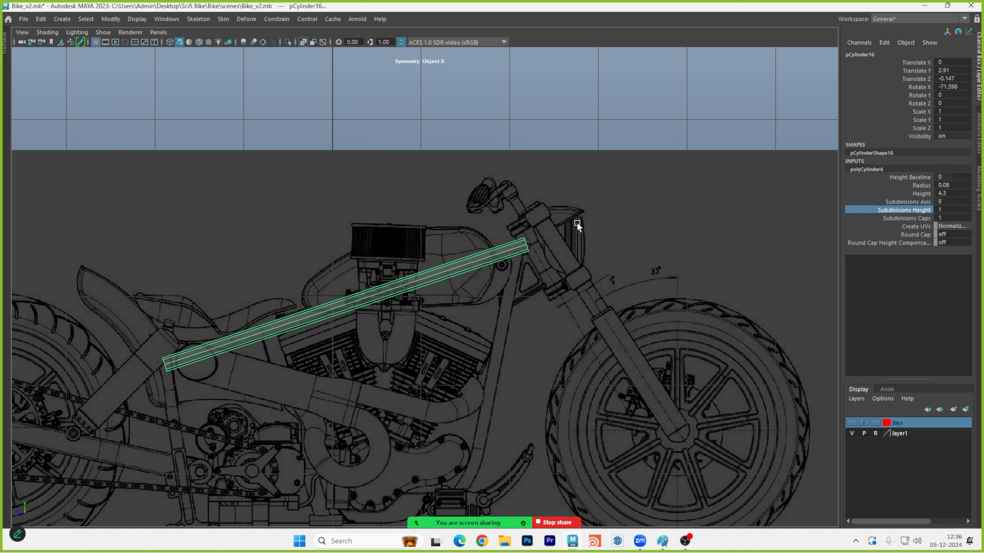
middle_click_drag(576, 222, 605, 222)
Scale the frame tube's three front vertex rings to about twice their thickness across the tube in the side view.
right_click_drag(522, 236, 482, 233)
left_click_drag(609, 201, 395, 287)
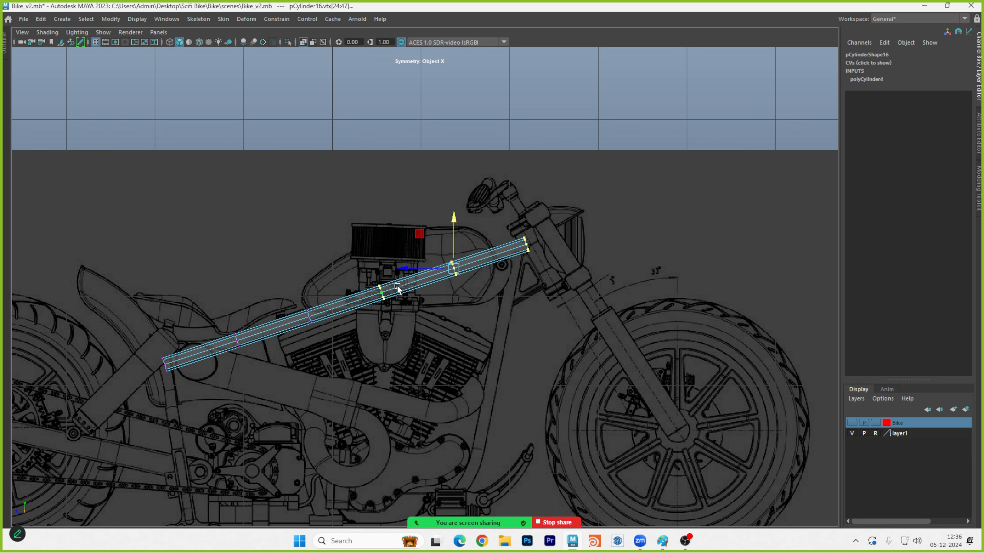
scroll(397, 287, "up", 3)
scroll(398, 287, "up", 1)
key("r")
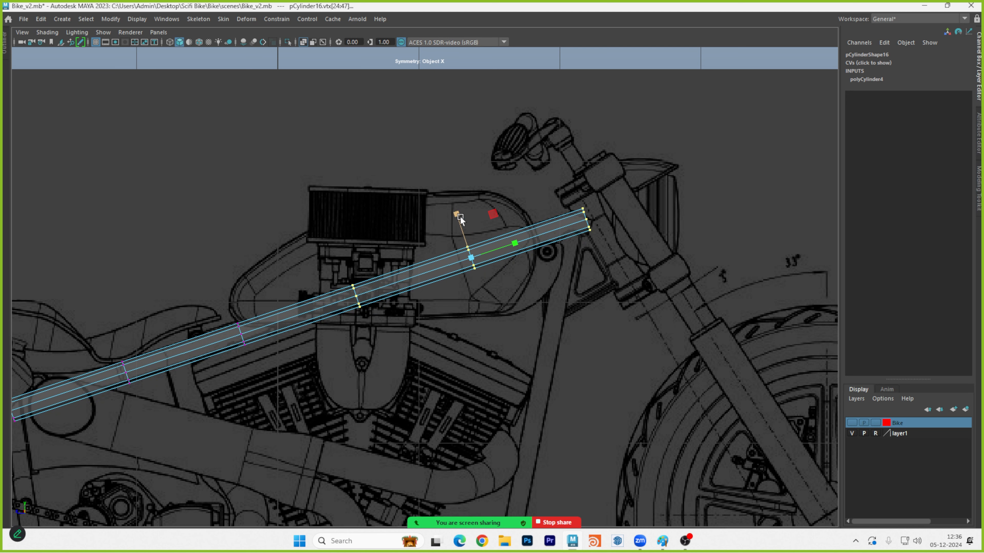
left_click_drag(458, 216, 446, 185)
Shift the widened front vertex rings slightly down and toward the front fork, and clear the selection.
key("w")
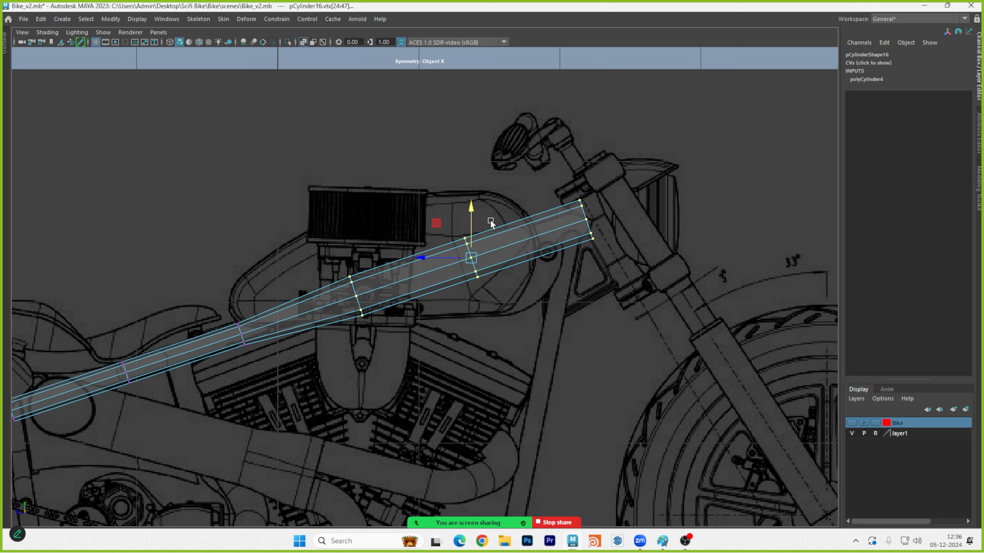
left_click_drag(469, 223, 469, 232)
left_click_drag(434, 266, 450, 268)
middle_click_drag(449, 268, 550, 246, "alt")
left_click(589, 347)
Return to object mode and select the whole frame tube, undoing a trial downward move.
middle_click_drag(342, 353, 517, 280, "alt")
right_click_drag(283, 294, 614, 306, "alt")
middle_click_drag(481, 309, 586, 299, "alt")
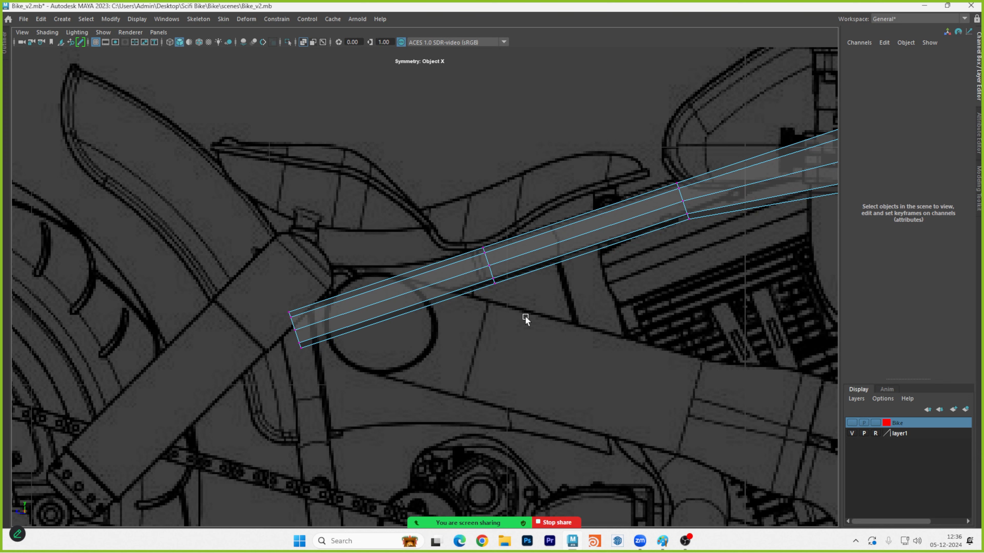
right_click_drag(529, 244, 571, 224)
left_click(588, 280)
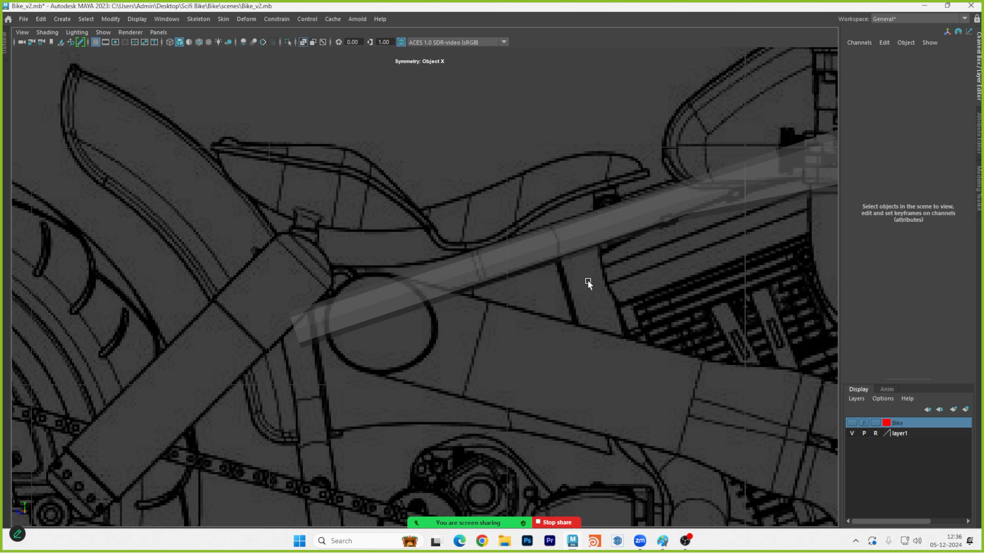
right_click_drag(412, 317, 487, 325, "alt")
middle_click_drag(486, 326, 475, 299, "alt")
left_click(525, 230)
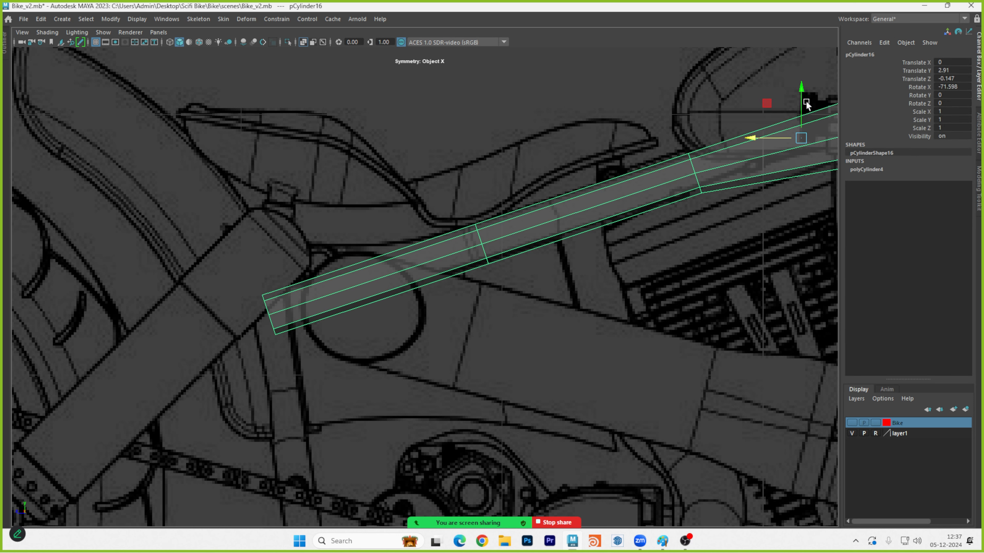
left_click_drag(801, 117, 800, 181)
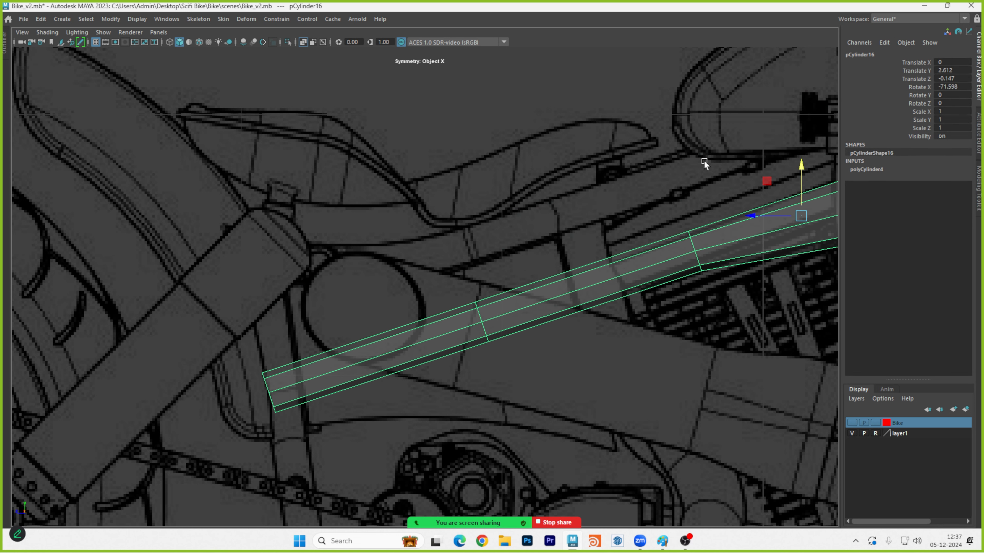
key("ctrl+z")
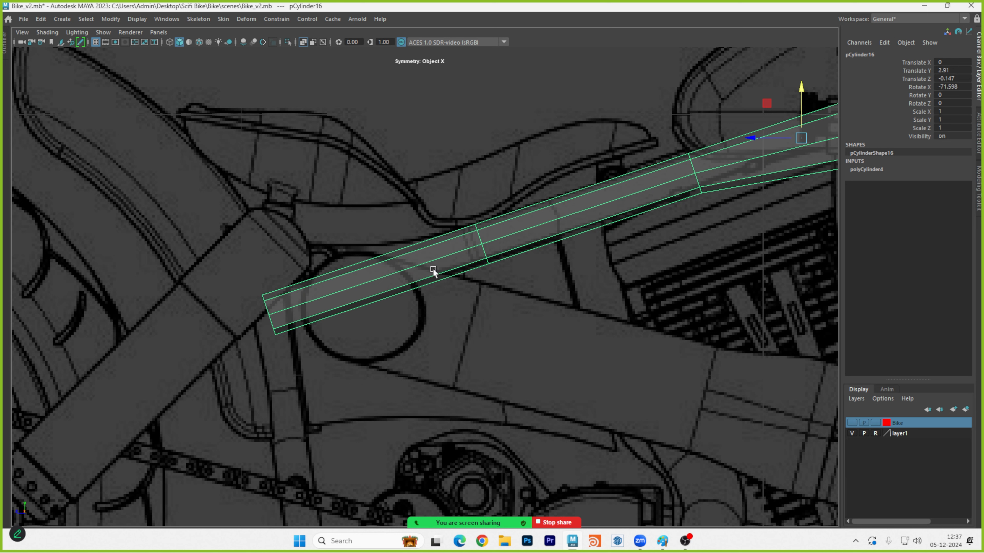
Insert three evenly spaced edge loops in the frame tube's rearmost segment using the Multiple edge loops option.
right_click_drag(426, 267, 400, 260, "shift")
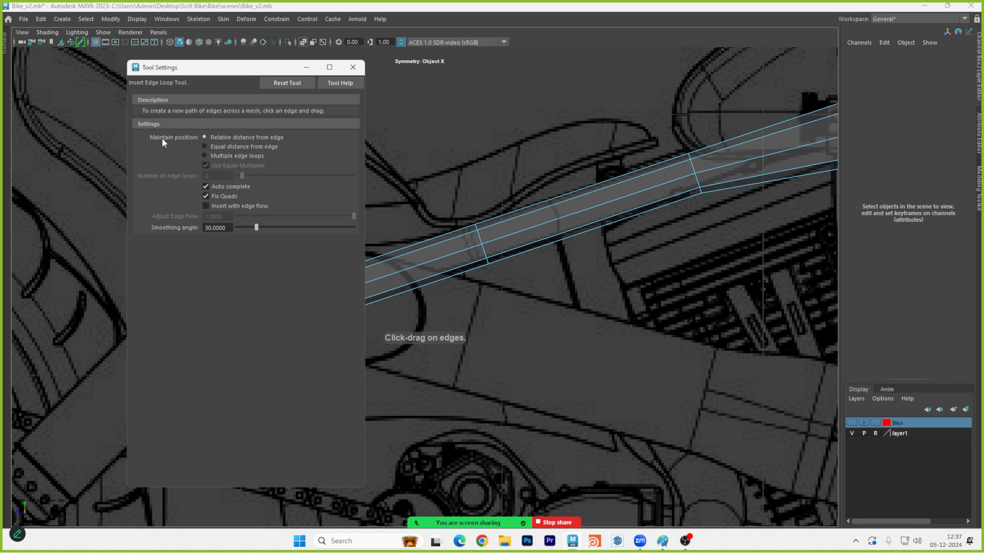
left_click(205, 156)
left_click(217, 176)
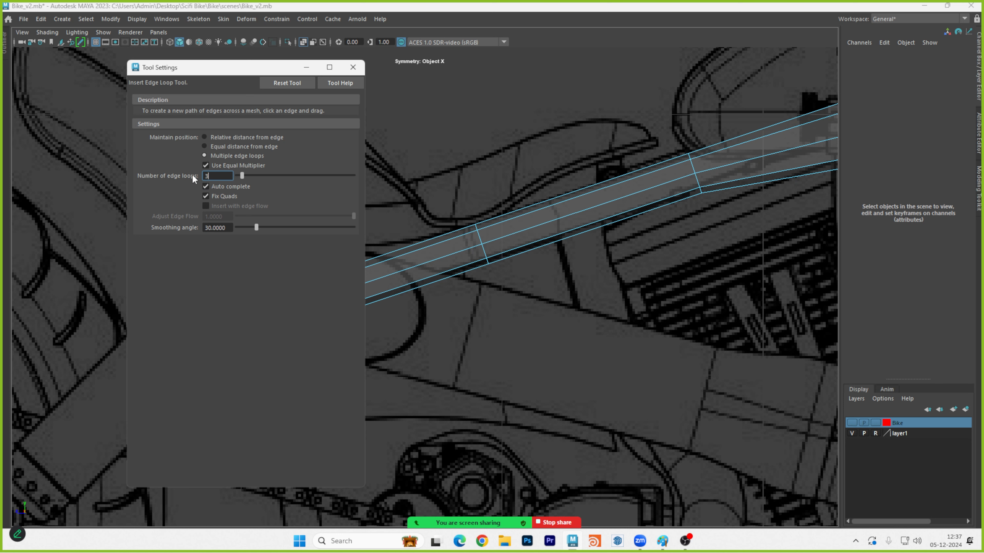
type("3")
key("Return")
left_click(353, 67)
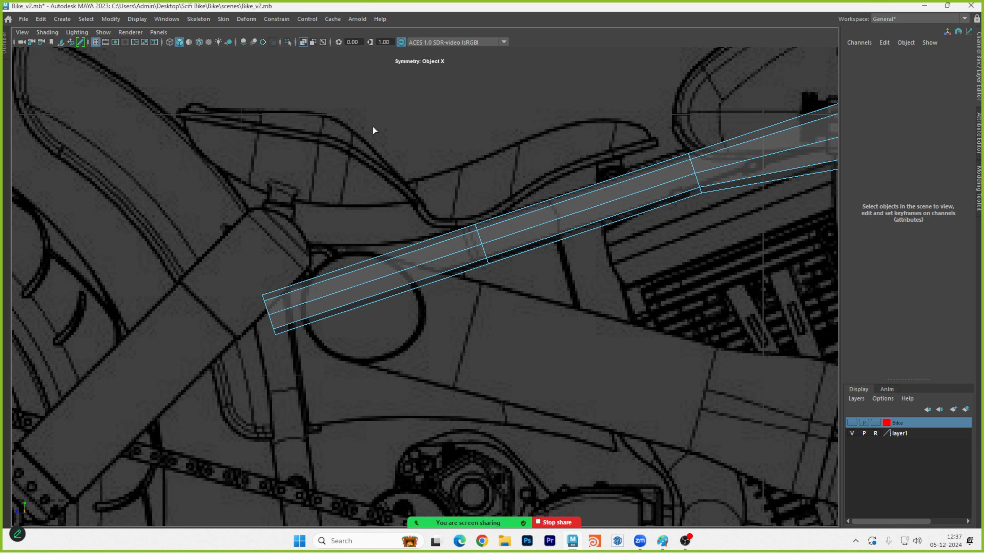
left_click(394, 277)
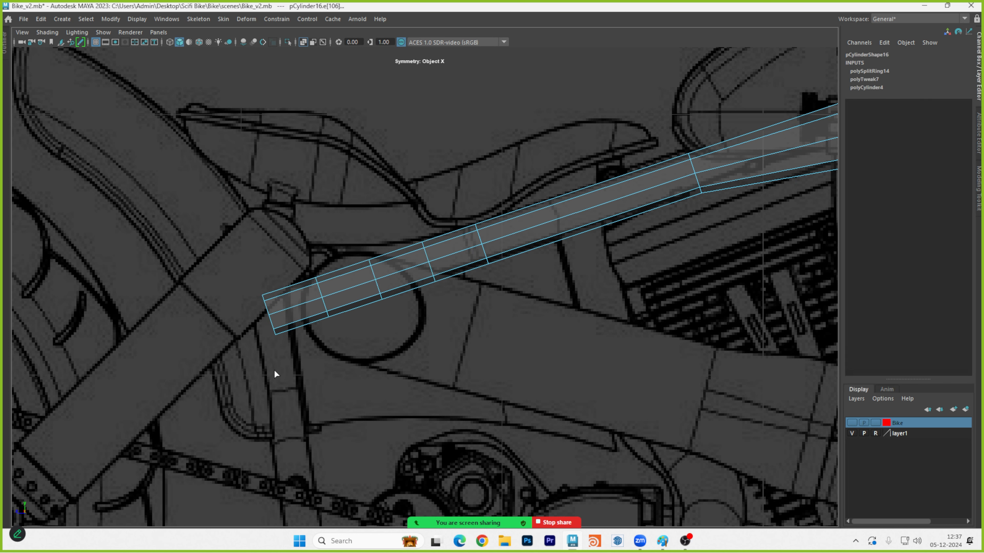
Switch the frame tube to edge editing with the Move tool active and nothing selected.
right_click_drag(363, 262, 359, 205)
left_click(374, 274)
key("ctrl+space")
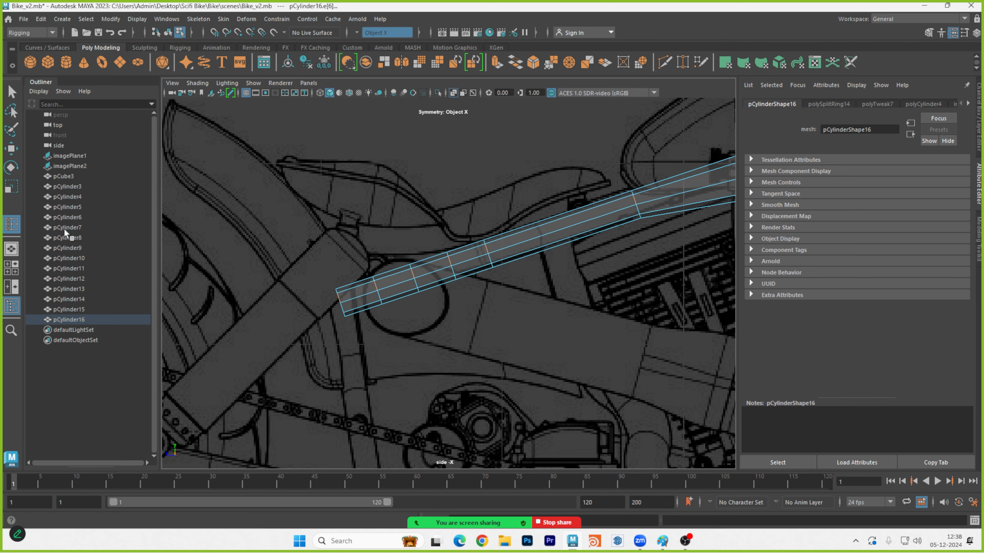
key("ctrl+space")
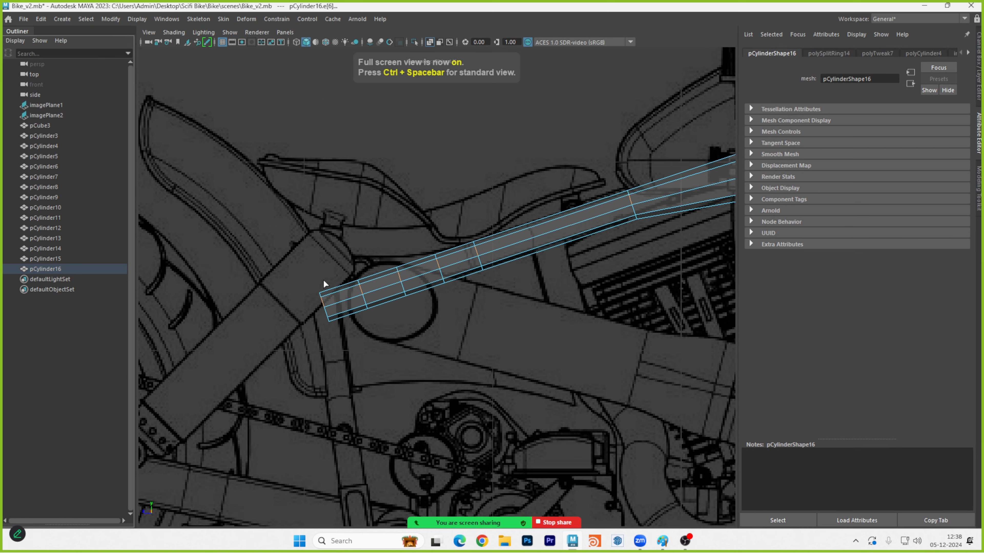
key("w")
left_click(461, 316)
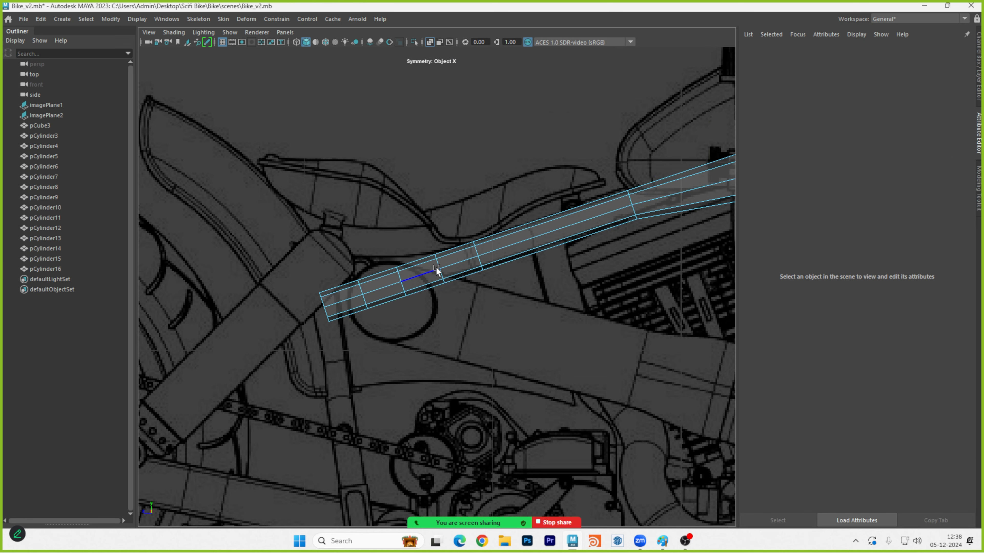
Raise the inserted edge loops one by one so the tube's rear section levels out under the seat.
scroll(437, 269, "up", 3)
left_click(439, 255)
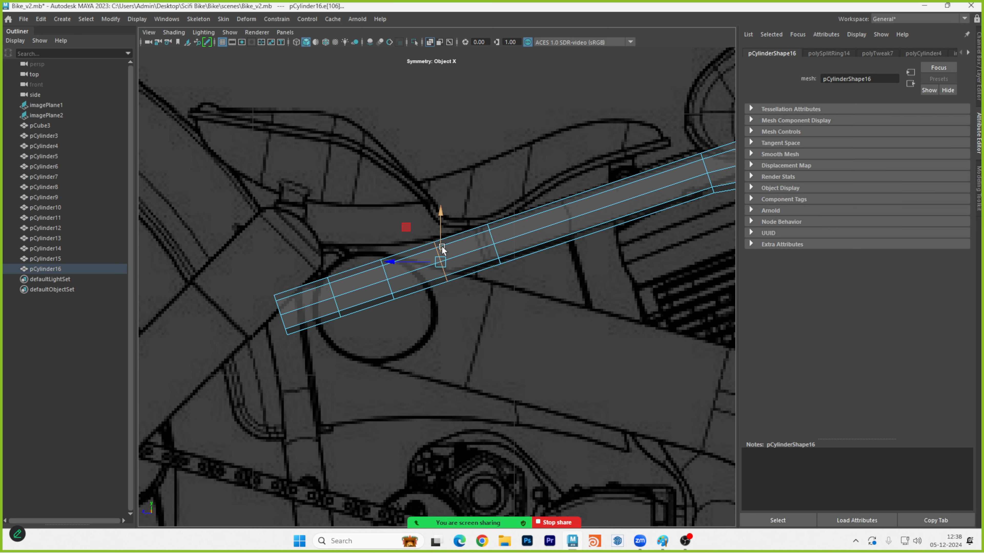
left_click_drag(440, 248, 387, 243)
left_click(379, 267)
left_click(330, 287)
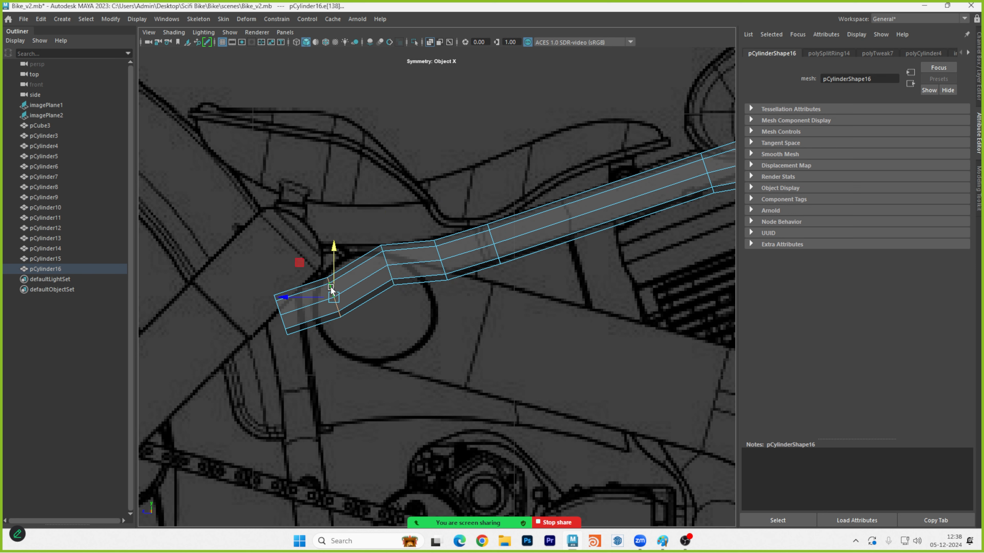
left_click_drag(333, 270, 332, 238)
left_click(295, 300)
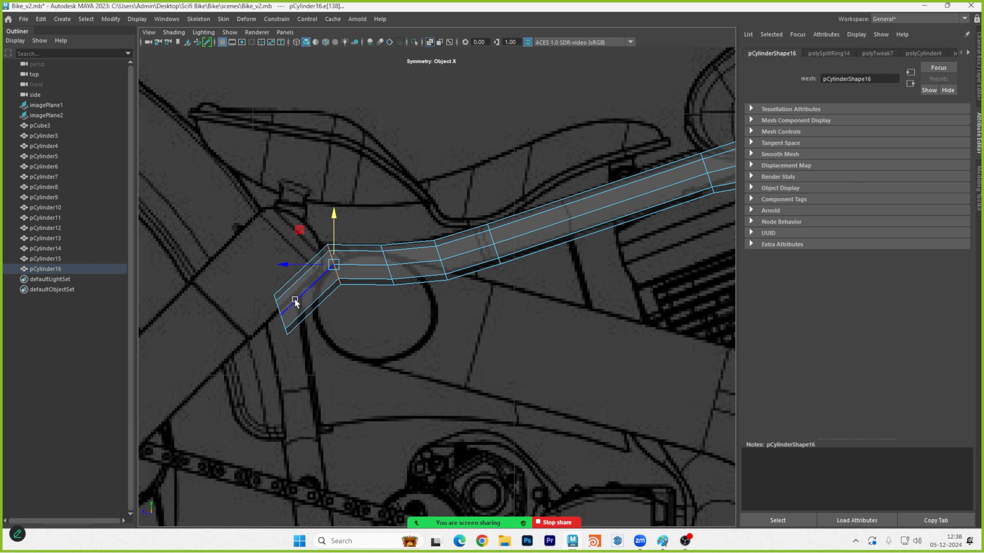
double_click(279, 306)
left_click_drag(281, 291, 281, 228)
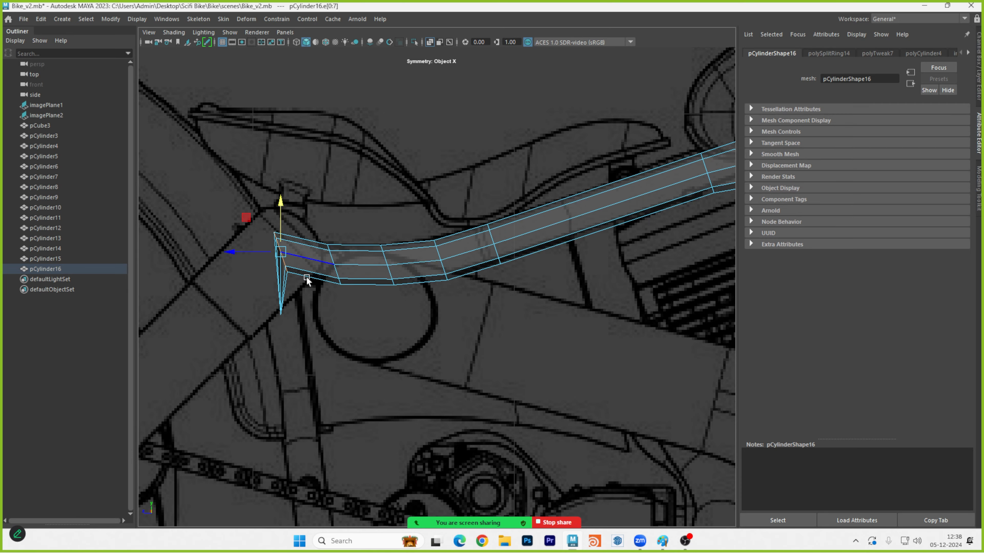
scroll(306, 276, "down", 5)
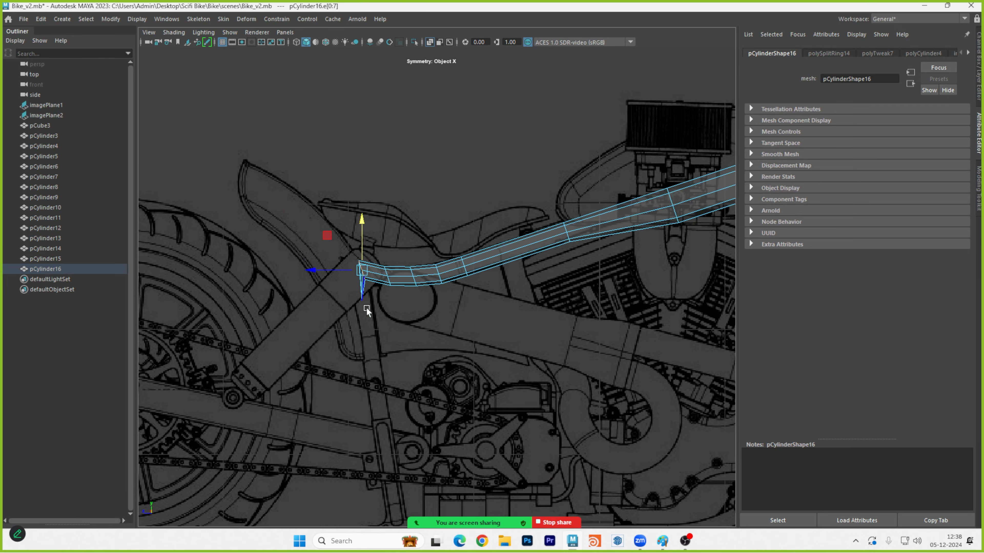
right_click_drag(364, 267, 670, 297, "alt")
middle_click_drag(405, 287, 506, 310, "alt")
right_click_drag(368, 283, 501, 292, "alt")
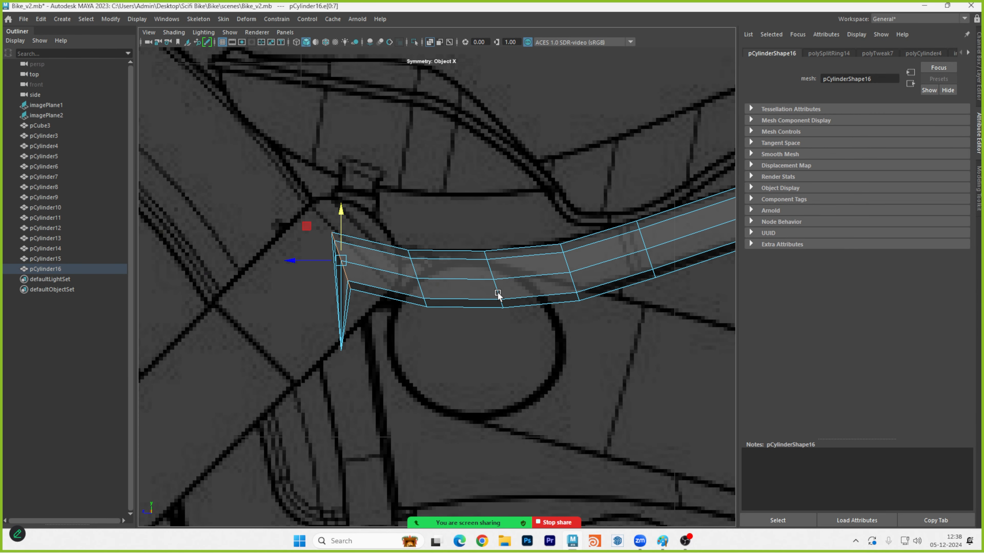
middle_click_drag(501, 293, 375, 406)
left_click(375, 403)
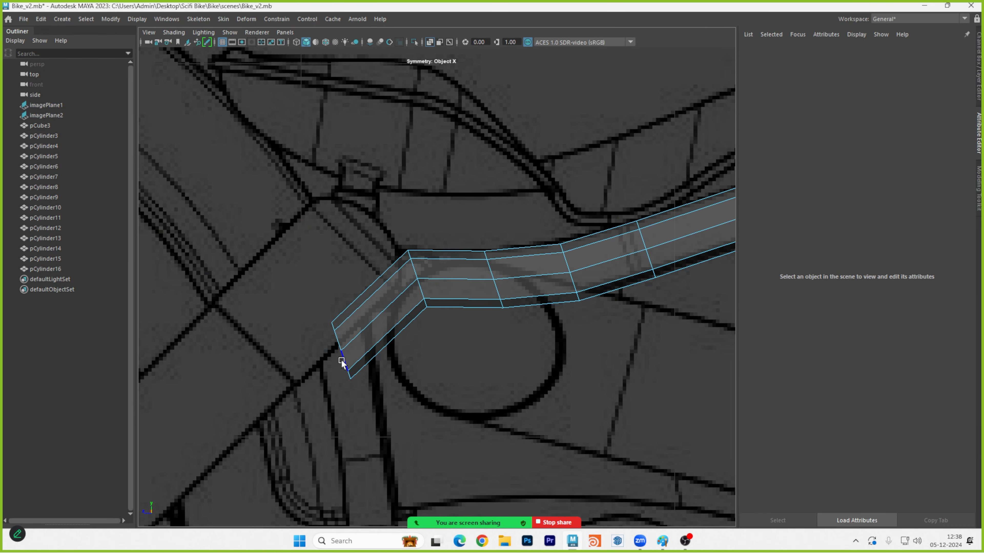
double_click(341, 362)
left_click_drag(339, 324, 328, 246)
key("ctrl+z")
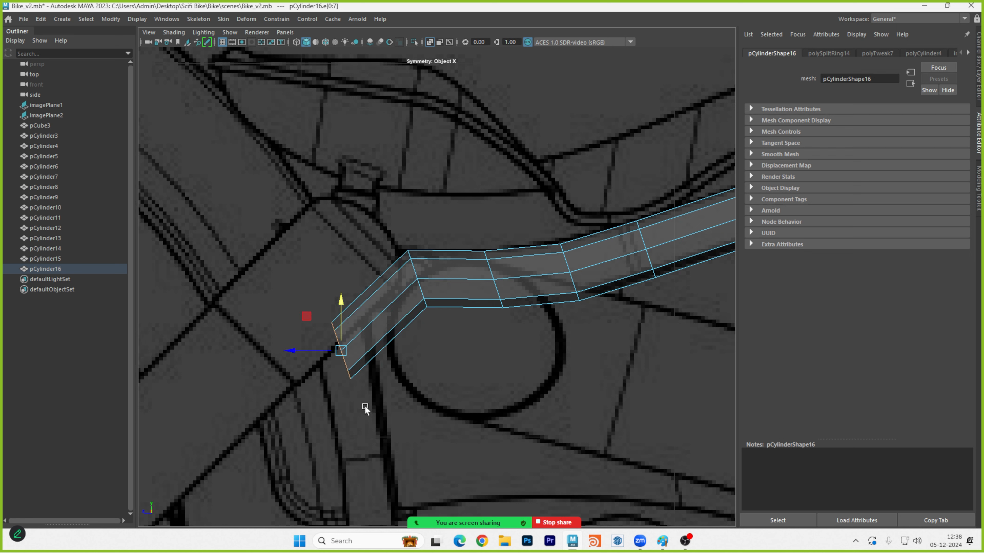
Raise the frame tube's rear end edge ring in line with the neighbouring loops and extend it toward the rear wheel.
left_click_drag(314, 319, 302, 299)
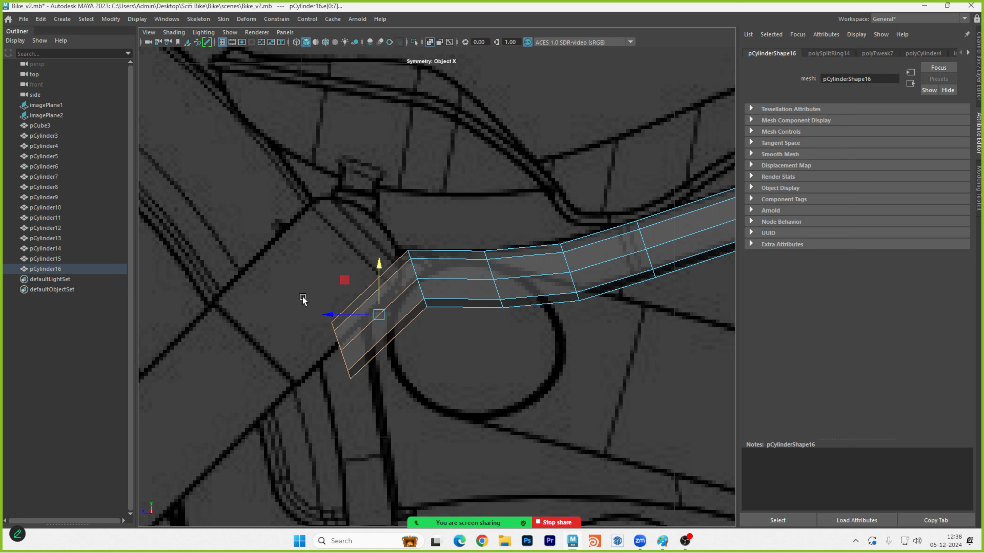
left_click_drag(379, 213, 446, 345)
left_click_drag(337, 317, 328, 234)
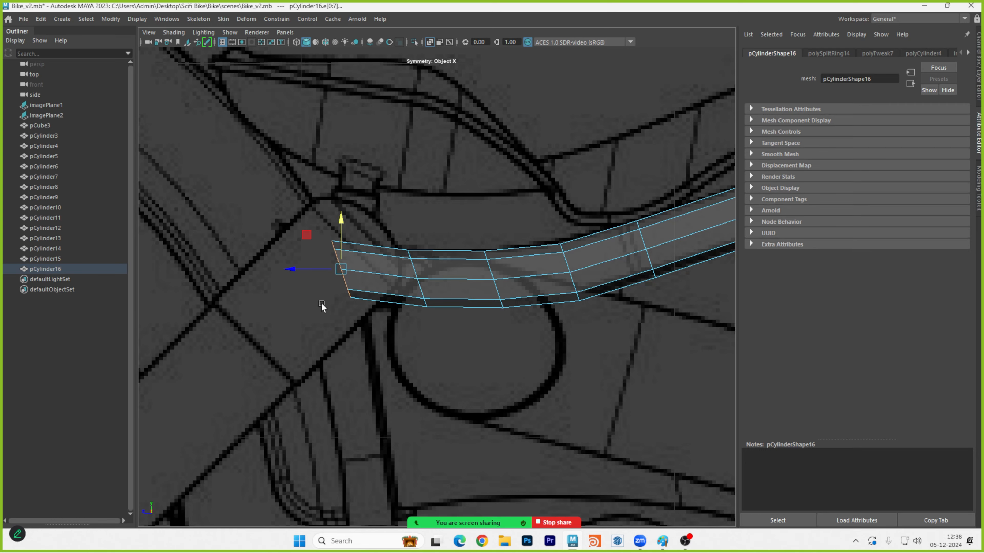
scroll(384, 340, "down", 5)
scroll(438, 337, "up", 5)
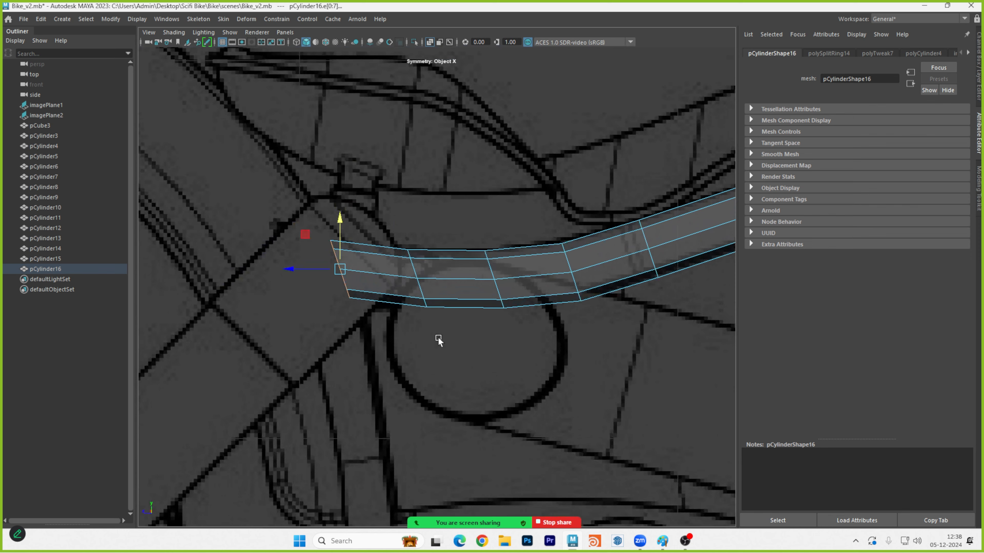
scroll(418, 344, "down", 5)
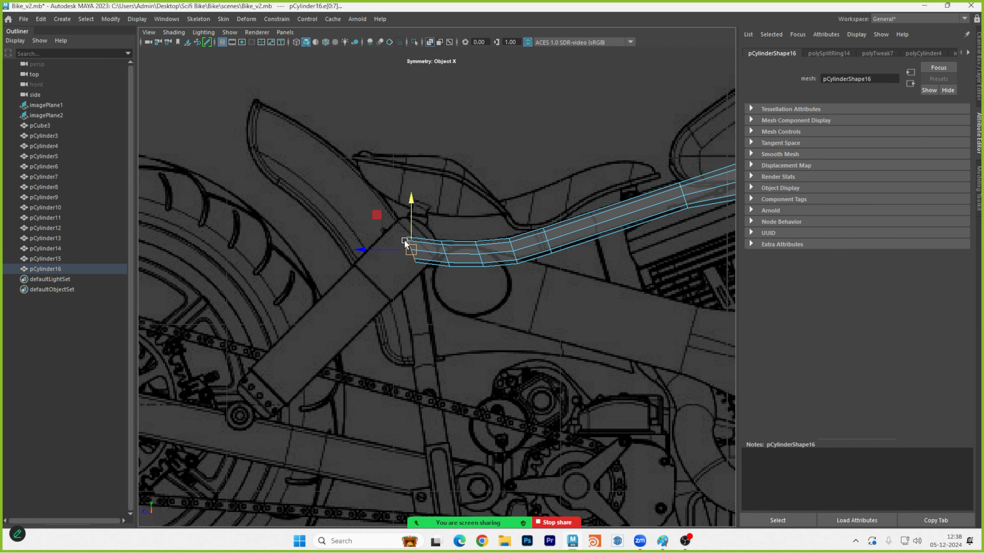
left_click_drag(396, 249, 374, 249)
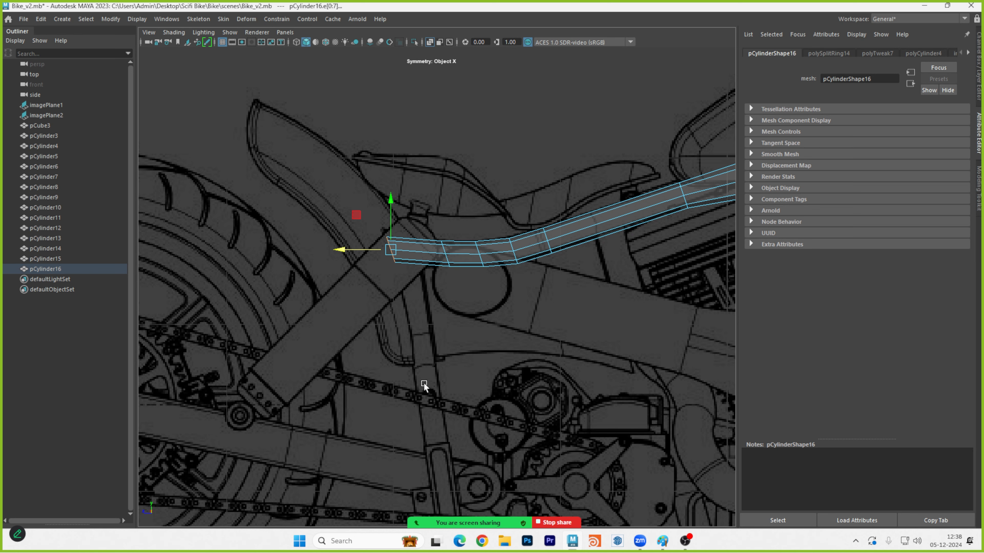
Move the rearmost inserted edge loop of the frame tube slightly toward the rear wheel.
scroll(434, 282, "up", 2)
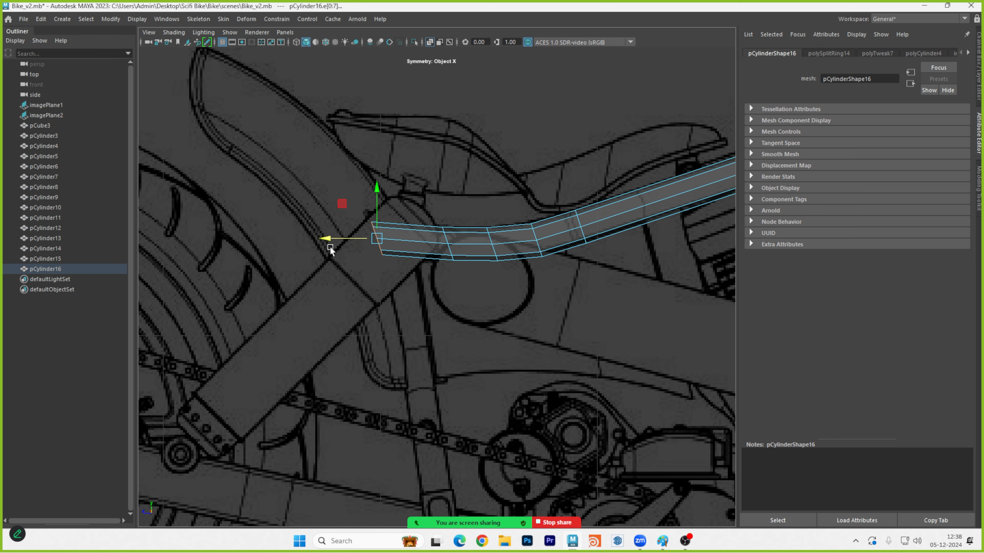
scroll(518, 244, "up", 2)
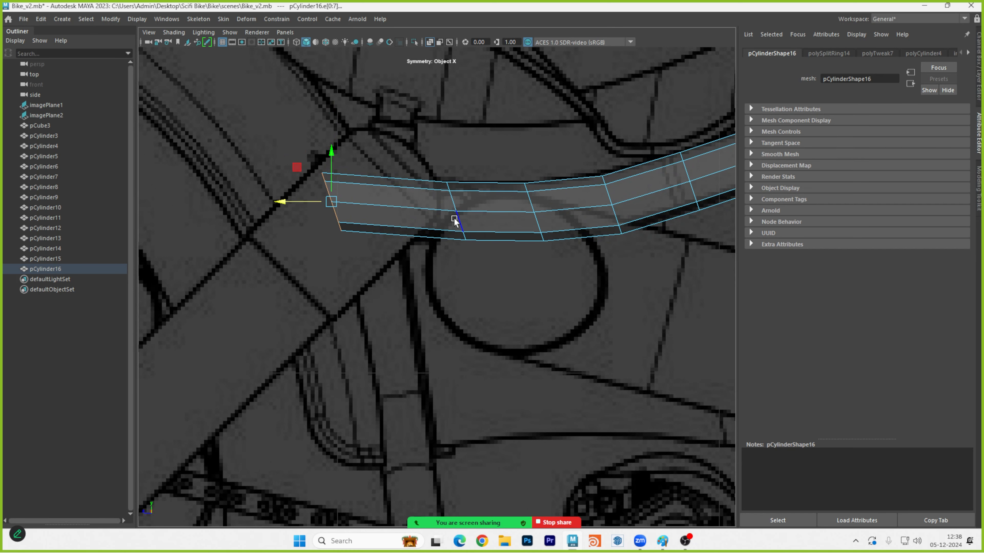
left_click(455, 219)
left_click_drag(441, 214, 423, 214)
middle_click_drag(494, 227, 446, 255, "alt")
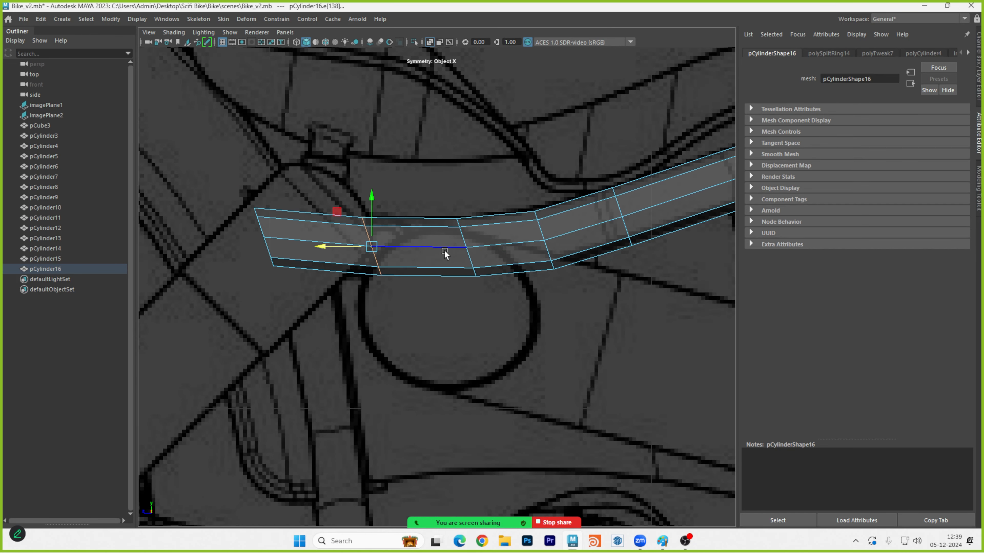
Rotate the three inserted edge loops one by one so they follow the frame tube's bend under the seat.
key("e")
left_click_drag(418, 222, 428, 233)
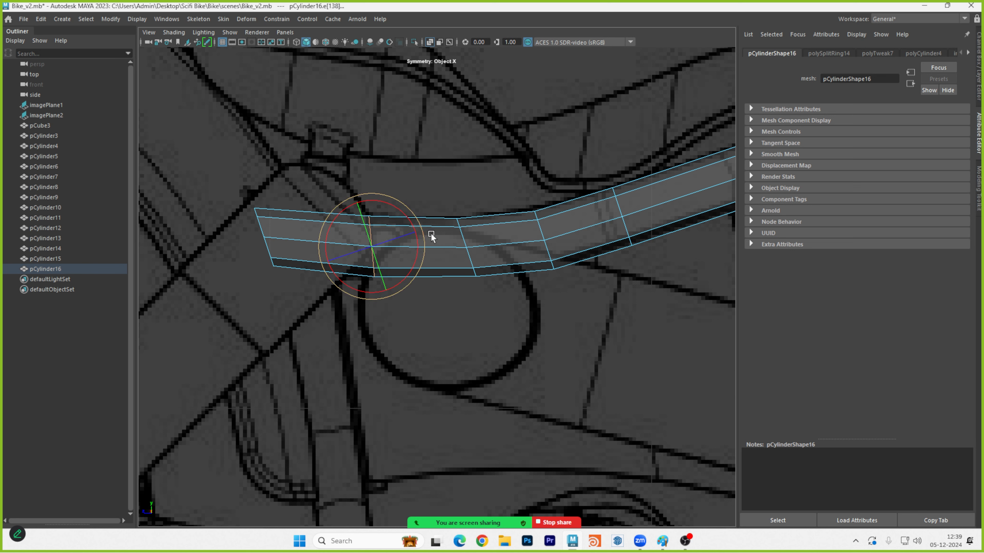
left_click(463, 237)
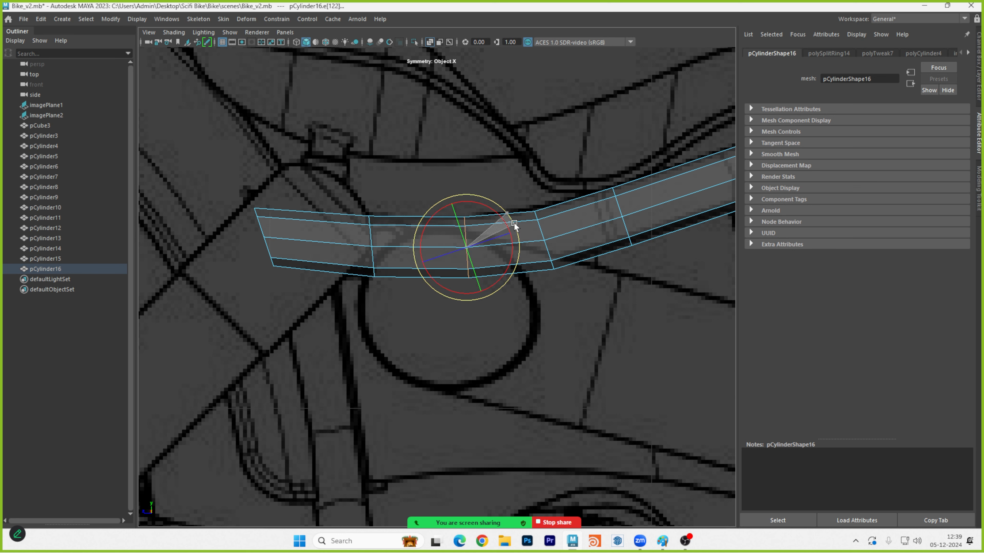
left_click(541, 228)
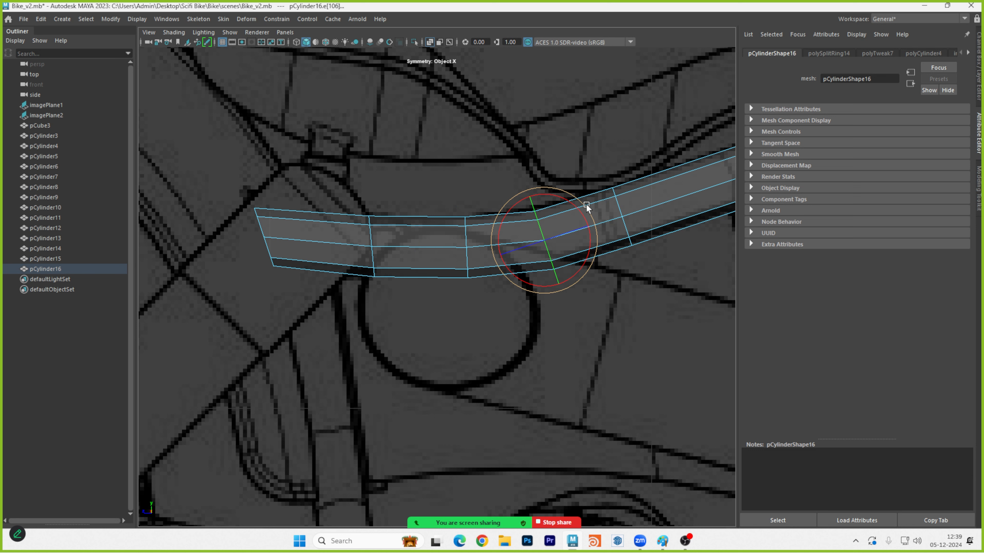
left_click_drag(586, 206, 591, 216)
left_click(471, 239)
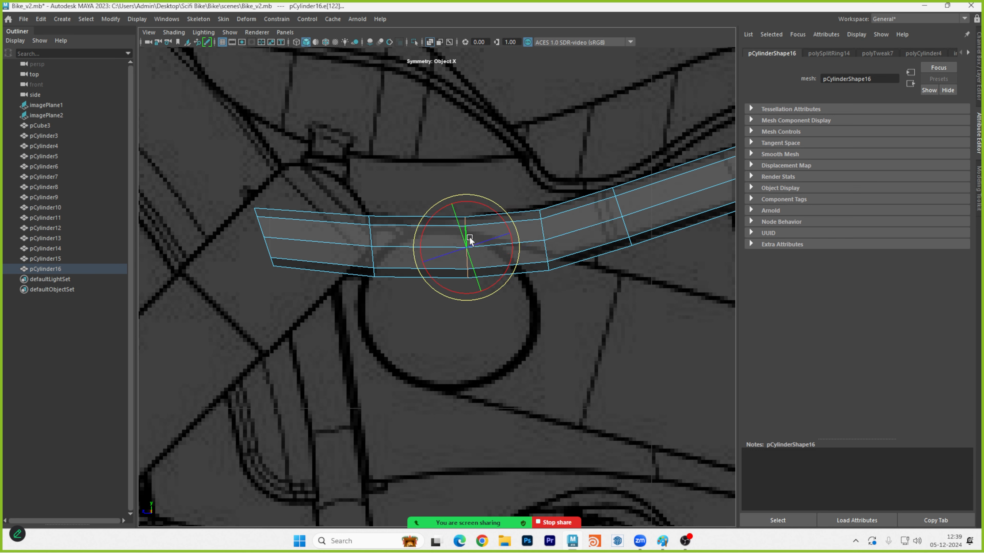
left_click(372, 235)
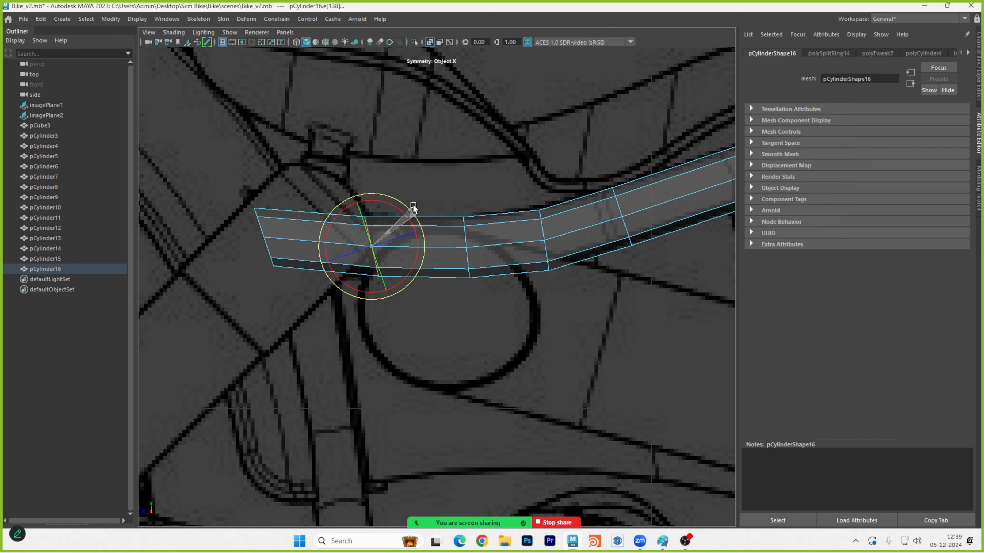
left_click(531, 341)
Preview the frame tube smoothed against the side blueprint, with object selection active and nothing selected.
scroll(452, 272, "down", 5)
scroll(452, 272, "down", 3)
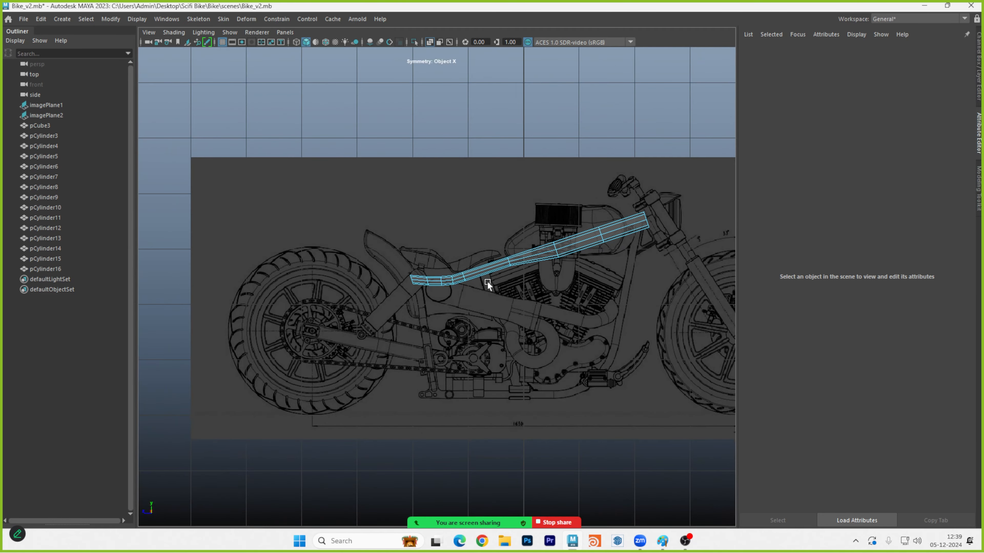
scroll(386, 281, "up", 1)
right_click_drag(473, 284, 717, 278, "alt")
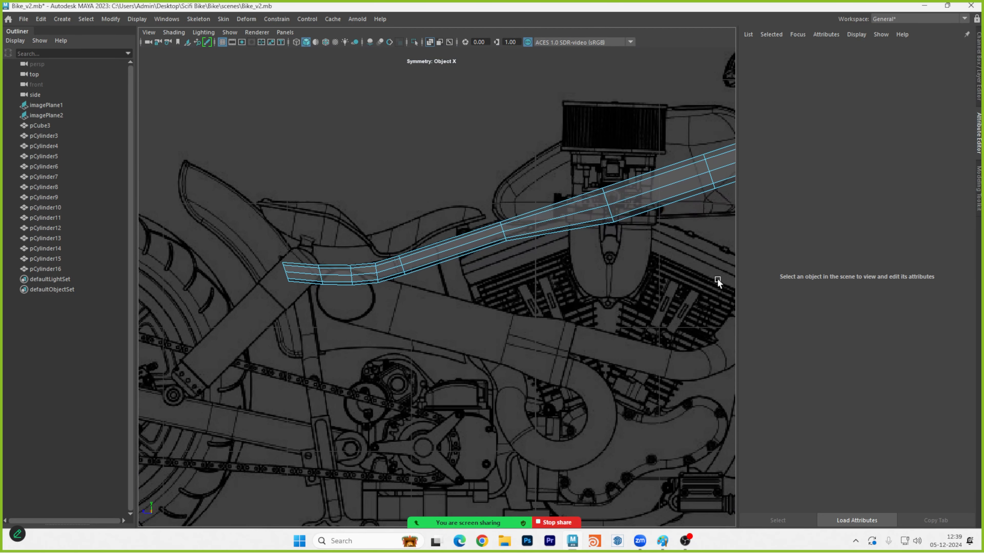
key("3")
right_click_drag(407, 253, 445, 229)
left_click(498, 311)
scroll(527, 297, "down", 4)
middle_click_drag(568, 287, 536, 284, "alt")
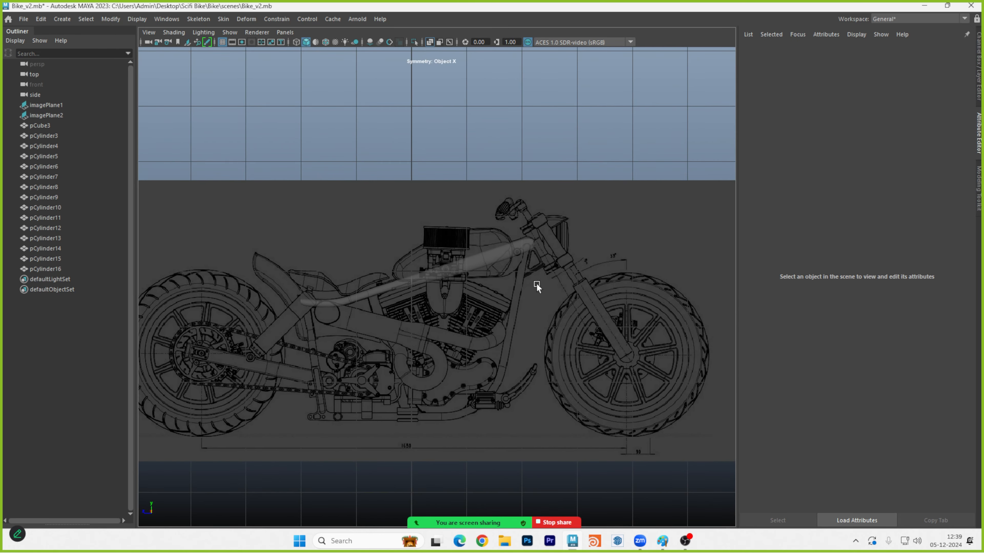
In the perspective view, select the centre vertices of the frame tube's two unsmoothed end caps.
key("space")
key("space")
mouse_move(503, 267)
left_mouse_down("alt")
mouse_move(657, 266)
mouse_move(567, 265)
mouse_move(399, 202)
mouse_move(502, 277)
left_mouse_up("alt")
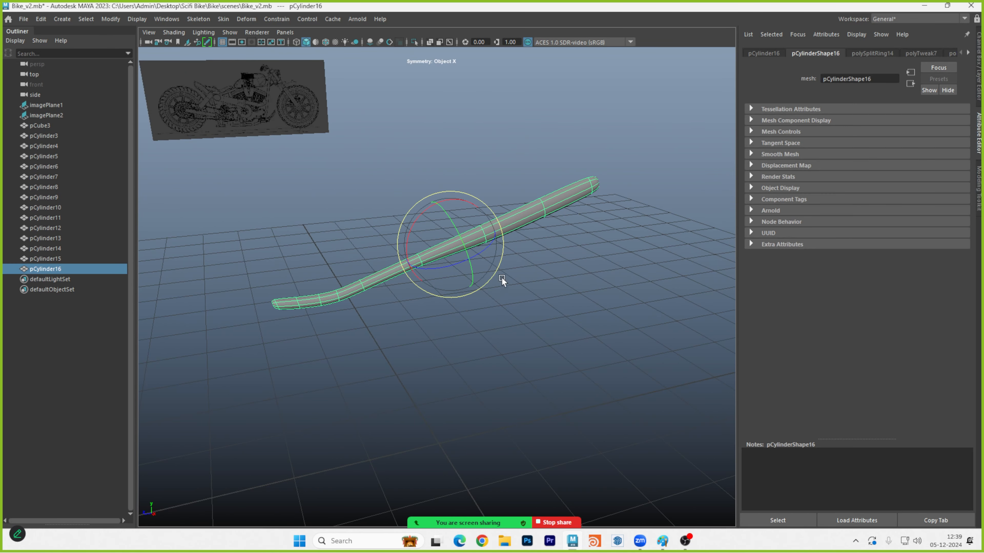
left_click_drag(352, 339, 512, 259, "alt")
right_click_drag(554, 227, 514, 229)
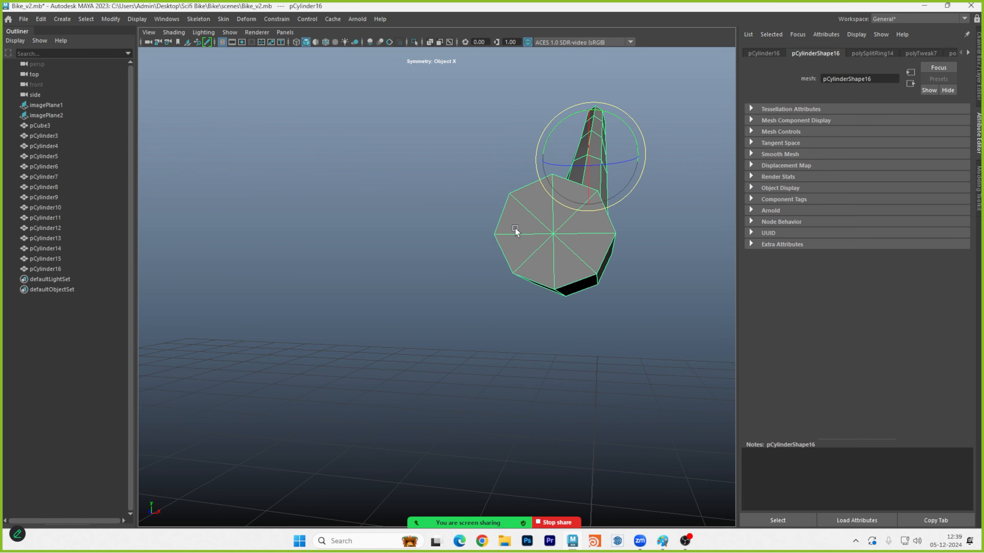
left_click(554, 235)
left_click_drag(614, 269, 545, 299, "alt")
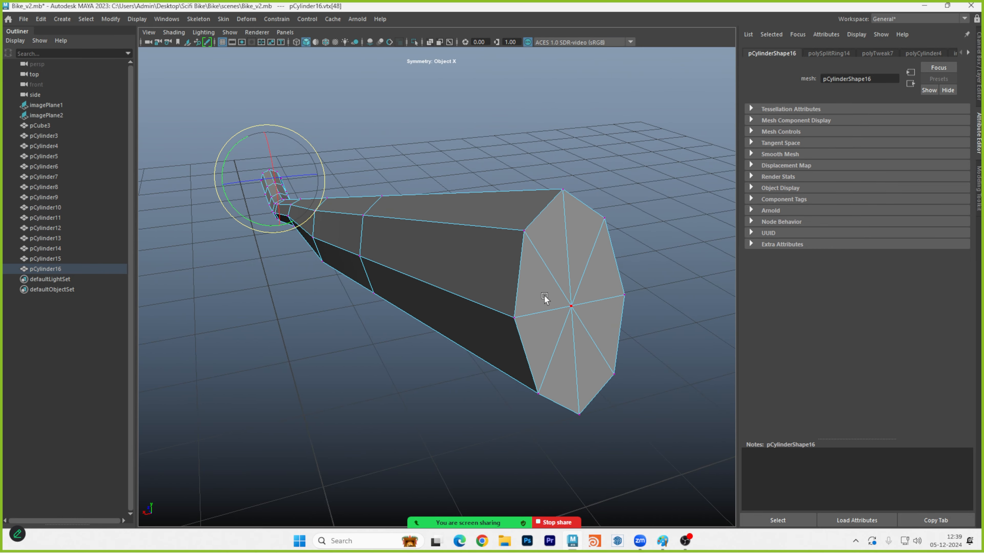
left_click(574, 309, "shift")
left_click_drag(604, 312, 492, 293, "alt")
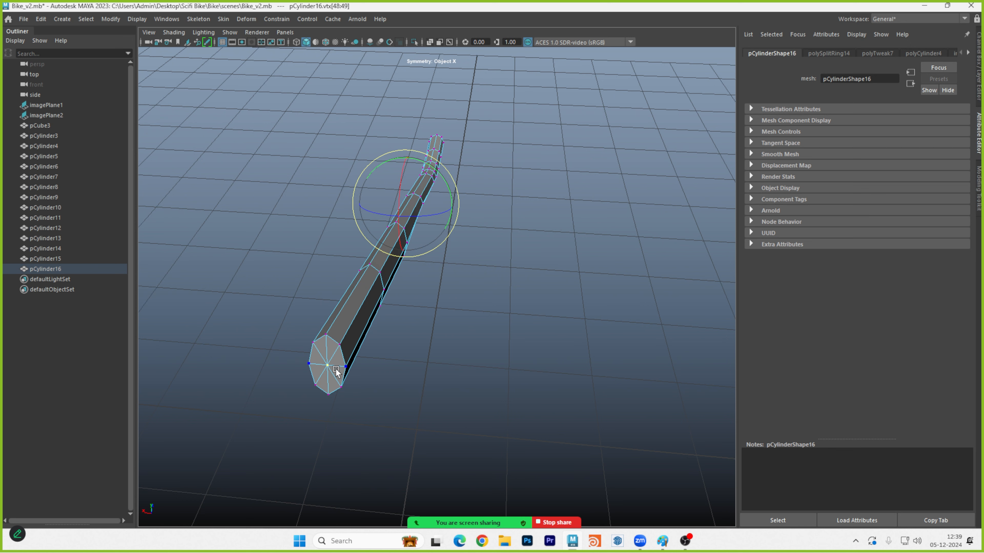
Convert the vertex selection to the triangular end cap faces and delete them from both tube ends.
key("w")
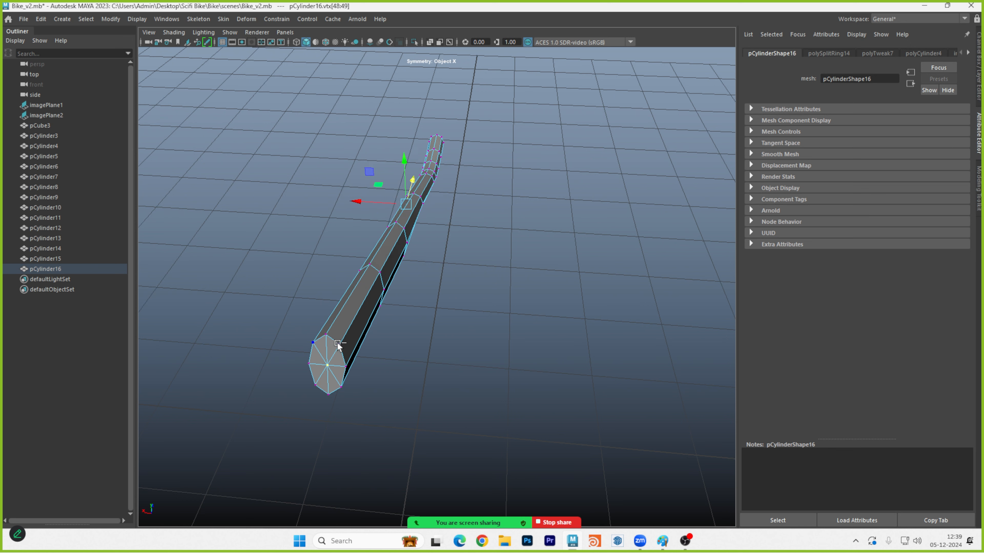
right_click(322, 365, "shift")
right_click_drag(323, 368, 329, 415, "shift")
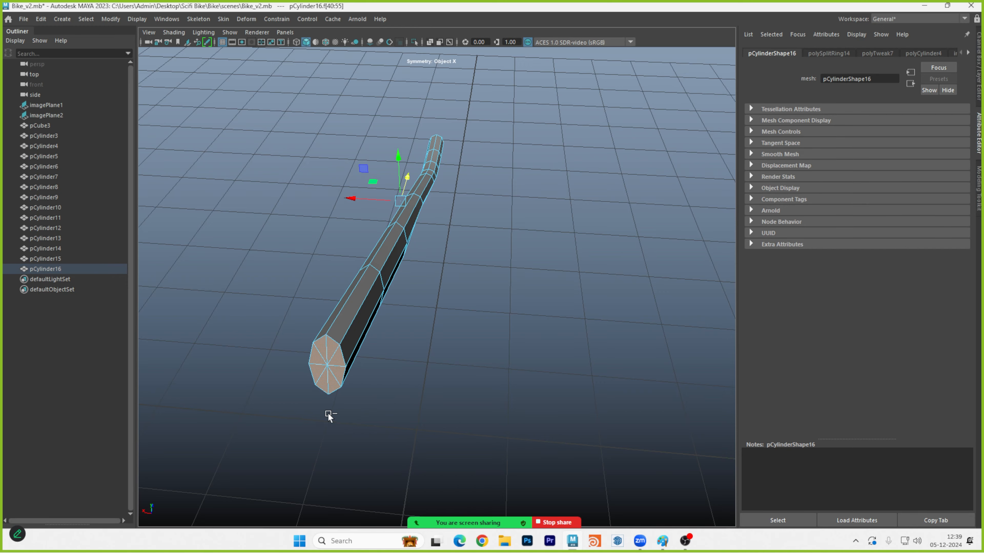
left_click_drag(329, 413, 517, 333, "alt")
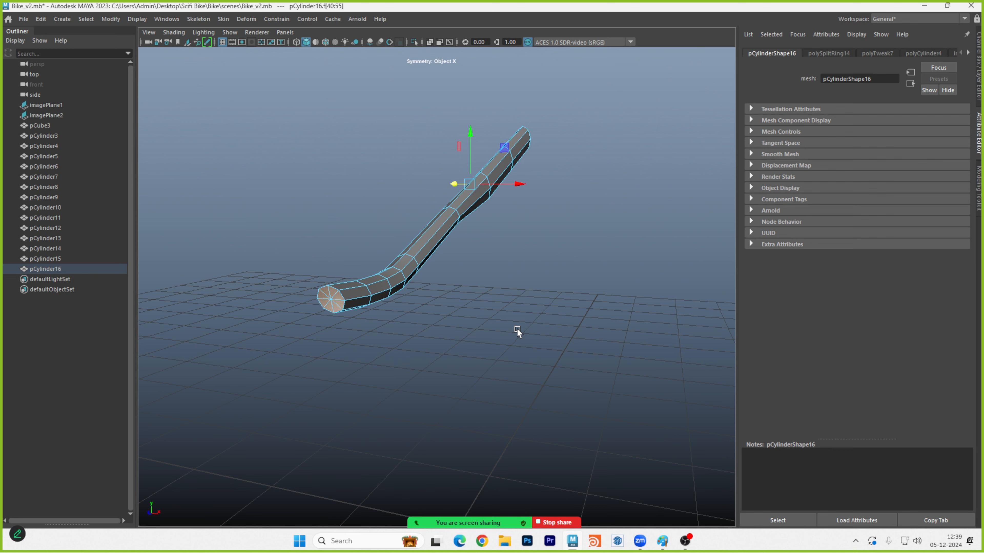
key("Delete")
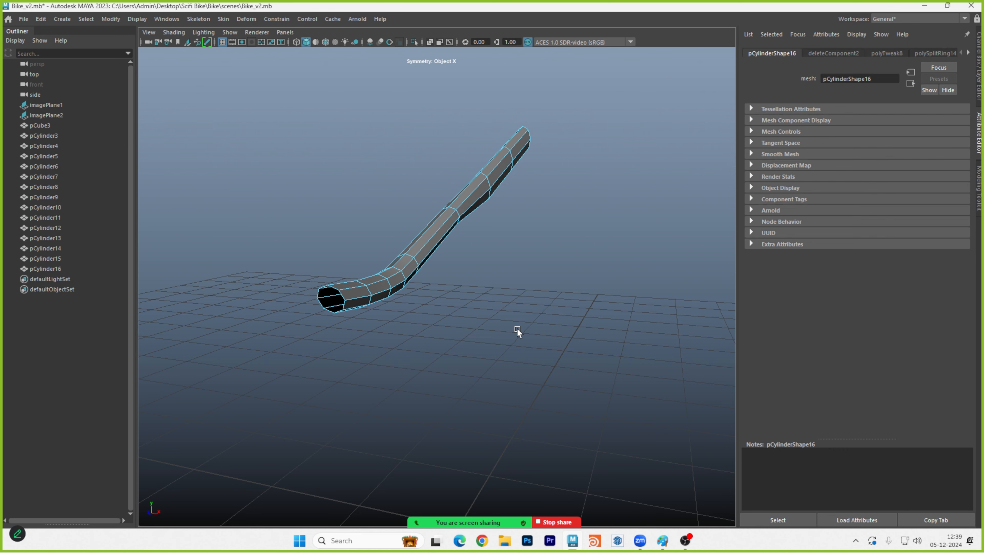
Select the border edge loop of the tube's open rear end and turn Symmetry off.
right_click_drag(475, 310, 580, 305, "alt")
right_click_drag(484, 236, 486, 210)
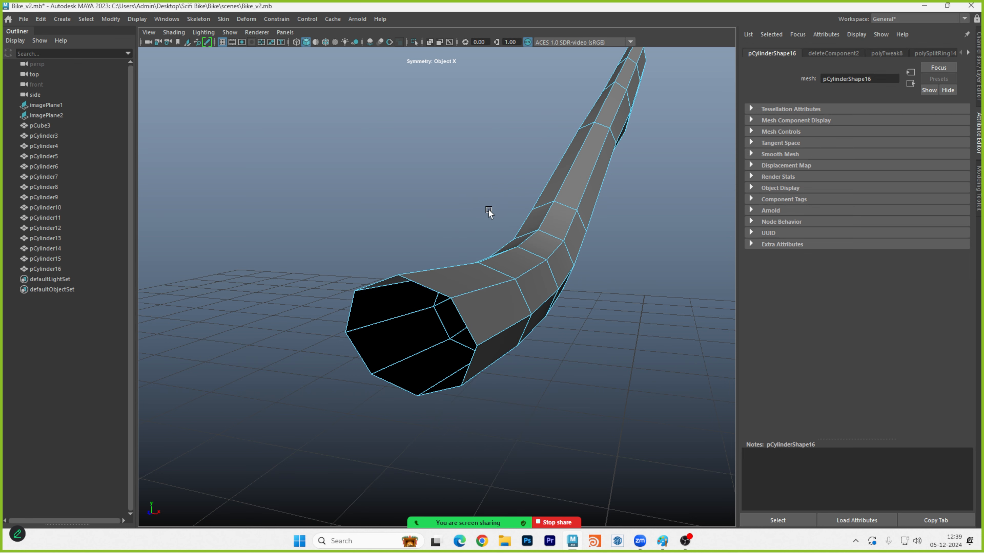
double_click(472, 321)
scroll(574, 306, "down", 3)
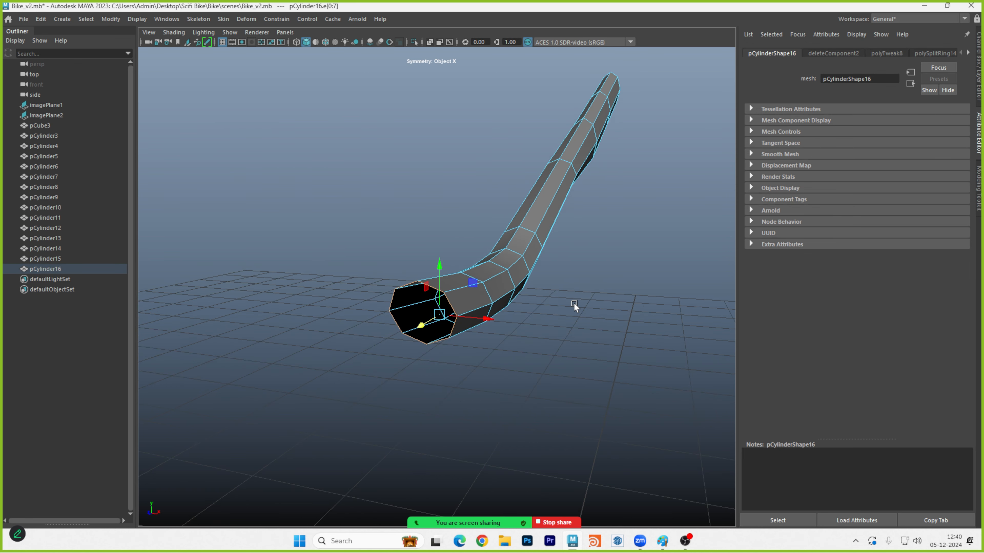
key("ctrl+space")
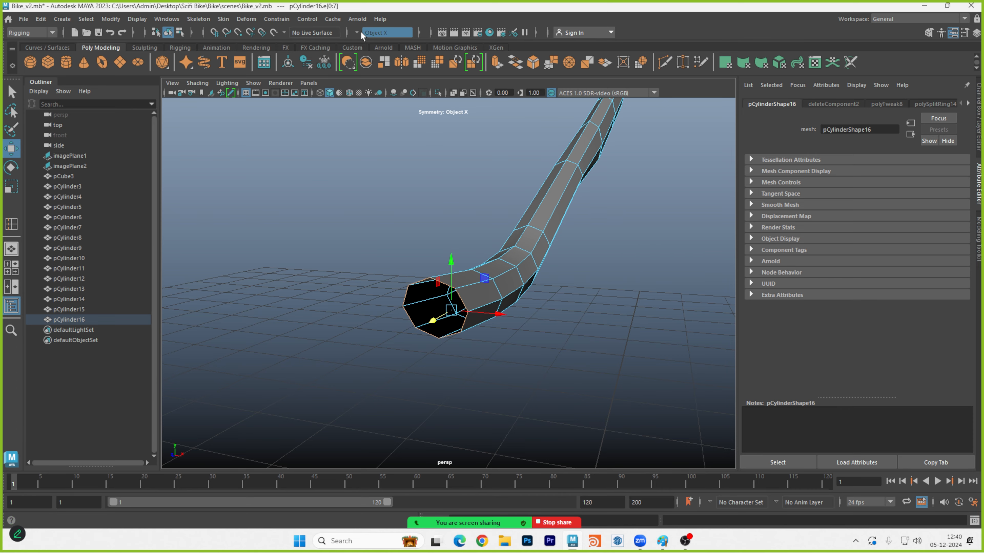
left_click(387, 32)
left_click(373, 38)
Add the front opening's border edges to the selection and fill the holes at both tube ends.
left_click_drag(602, 148, 427, 184, "alt")
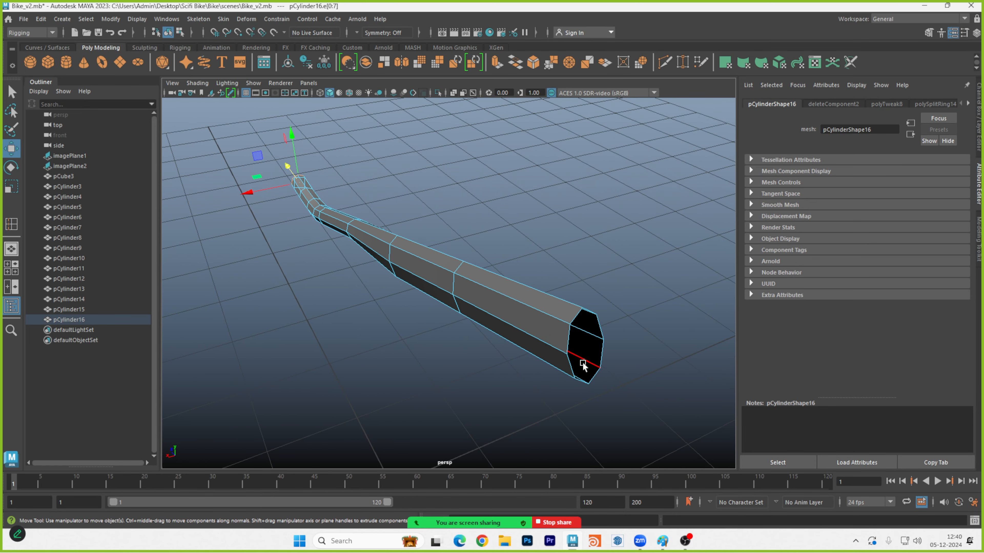
right_click_drag(595, 353, 575, 456, "alt")
double_click(690, 380, "shift")
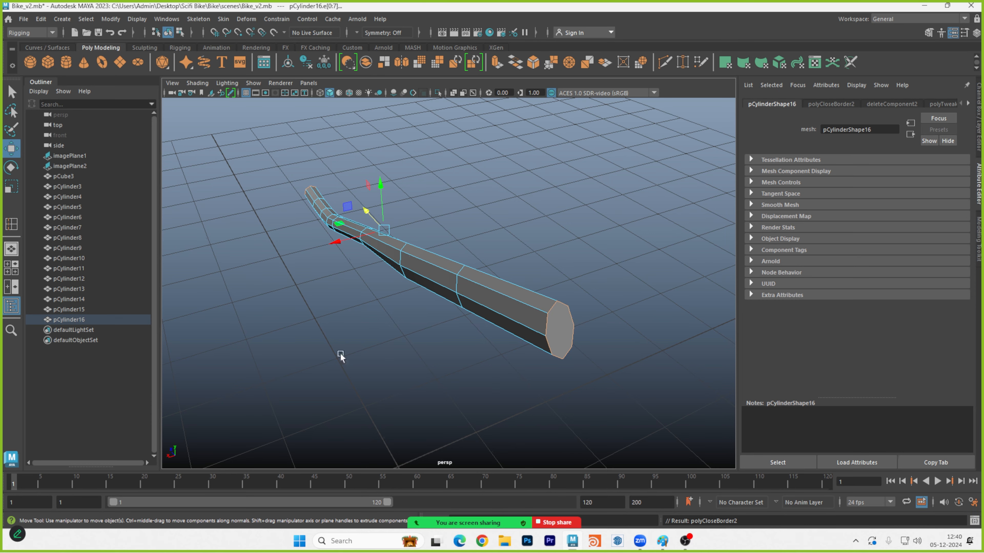
Divide the rear end cap into four quads with two crossing Multi-Cut cuts between opposite corners.
left_click_drag(341, 354, 525, 266, "alt")
left_click(466, 335)
right_click_drag(525, 266, 558, 291, "alt")
mouse_move(542, 289)
left_mouse_down("alt")
mouse_move(573, 286)
mouse_move(560, 289)
left_mouse_up("alt")
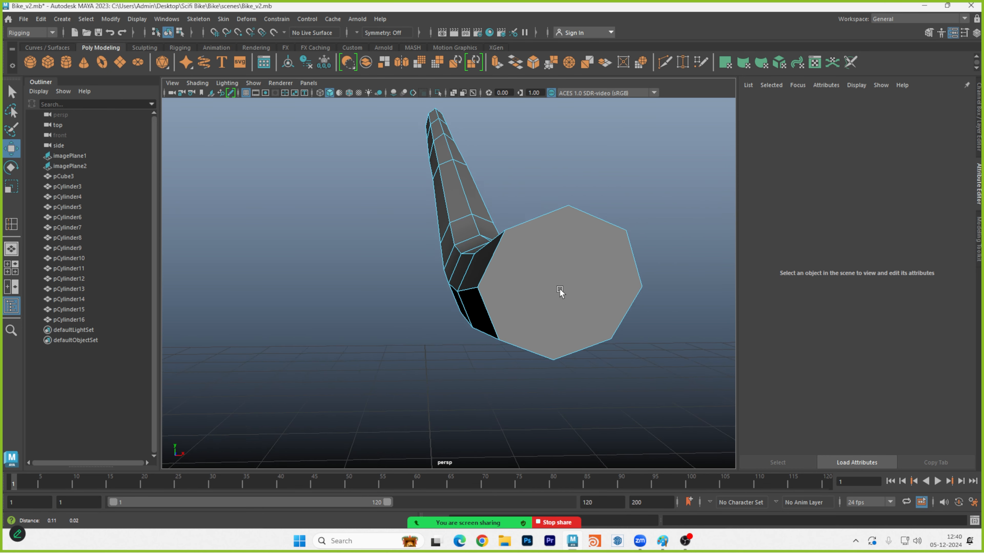
right_click_drag(560, 289, 500, 292, "alt")
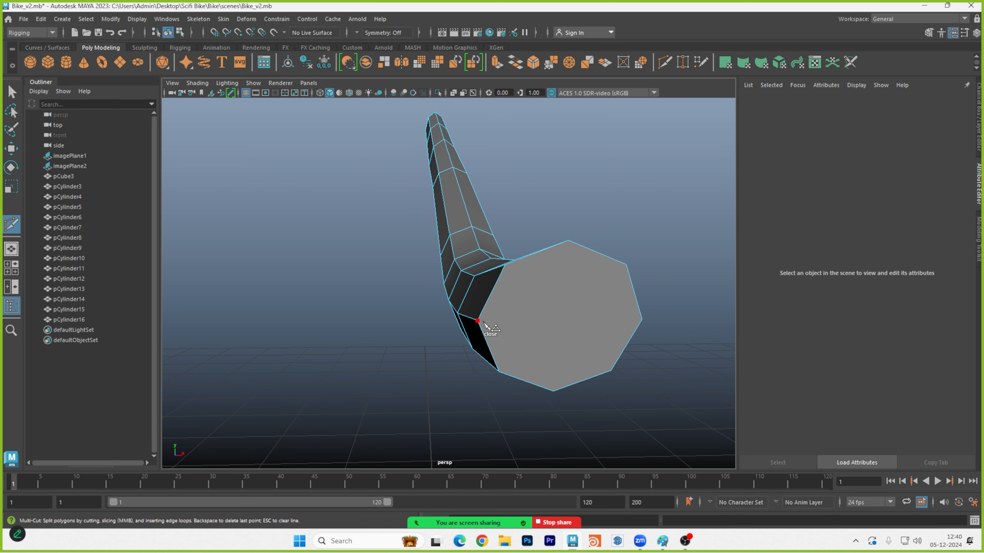
left_click(484, 324)
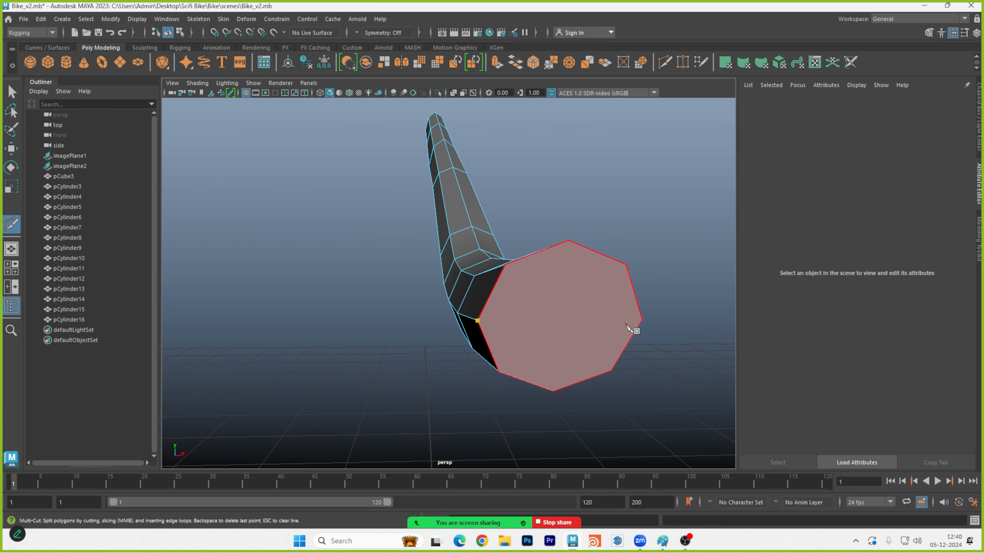
right_click(645, 345)
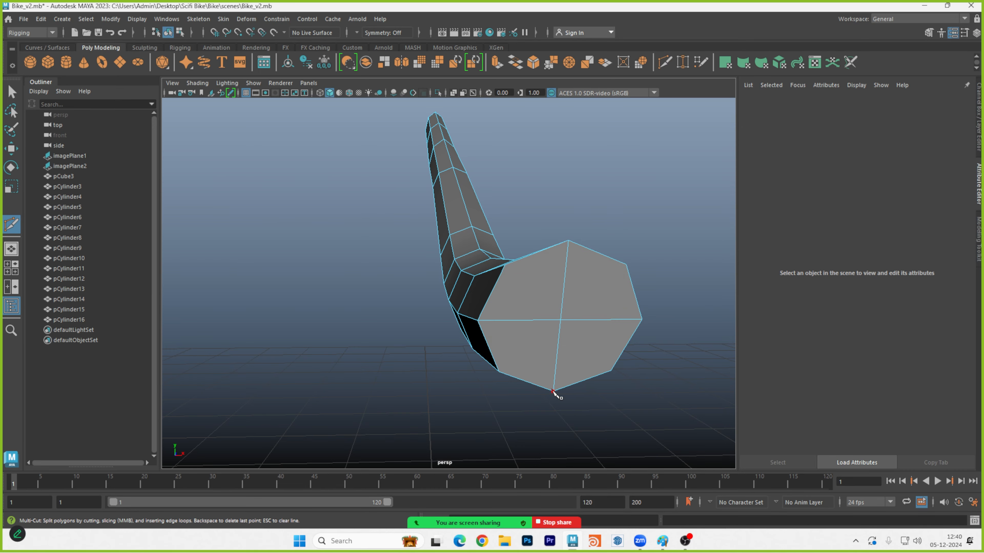
Divide the front end cap into four quads with two crossing Multi-Cut cuts between opposite corners.
left_click_drag(659, 289, 510, 303, "alt")
right_click_drag(509, 303, 450, 304, "alt")
middle_click_drag(450, 303, 400, 353, "alt")
left_click_drag(403, 356, 496, 327, "alt")
right_click_drag(496, 327, 565, 242, "alt")
middle_click_drag(566, 242, 488, 303, "alt")
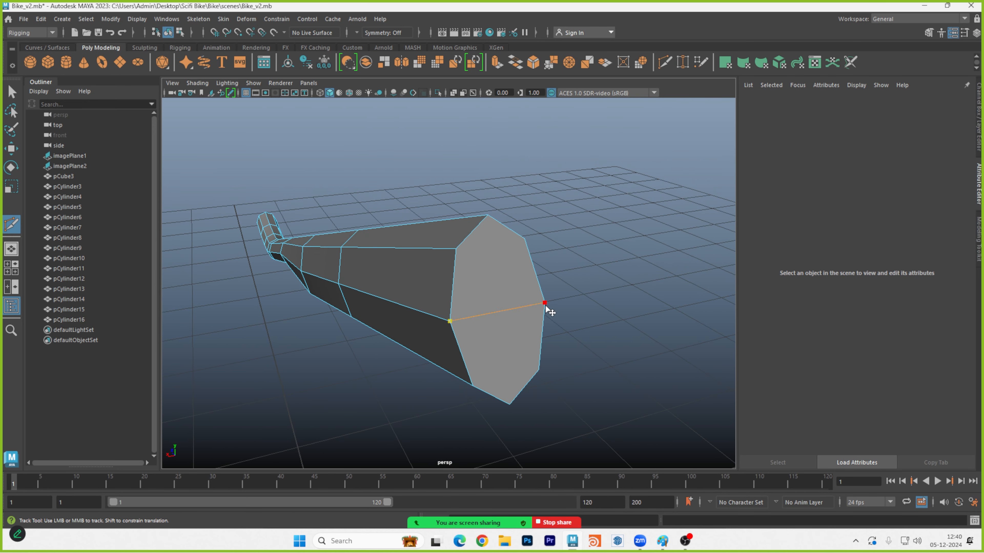
left_click(488, 216)
right_click(541, 318)
Preview the frame tube's front end smoothed, and return to the unsmoothed display.
right_click_drag(541, 318, 525, 319, "alt")
left_click_drag(524, 318, 553, 316, "alt")
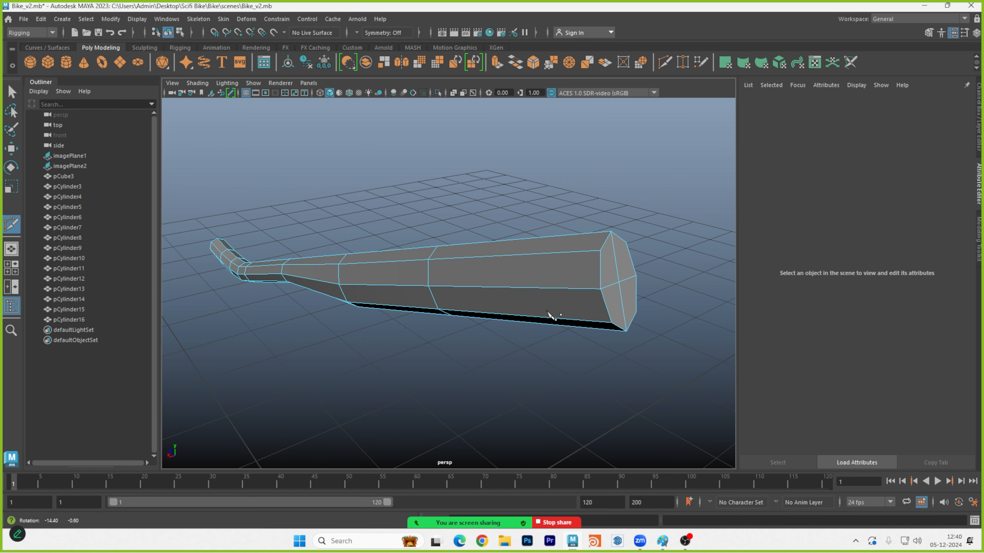
right_click_drag(622, 285, 660, 287, "alt")
middle_click_drag(660, 287, 639, 296, "alt")
key("3")
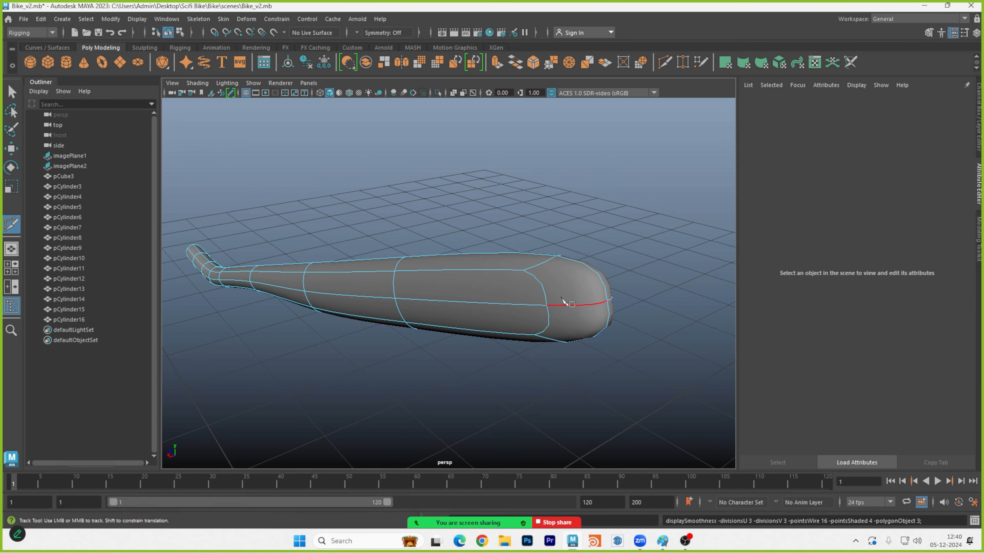
left_click(599, 291)
key("1")
Insert a supporting edge loop close to the frame tube's front end cap with Multi-Cut.
right_click_drag(607, 302, 605, 210, "shift")
mouse_move(595, 271)
right_mouse_down("shift")
mouse_move(574, 332)
mouse_move(595, 270)
right_mouse_up("shift")
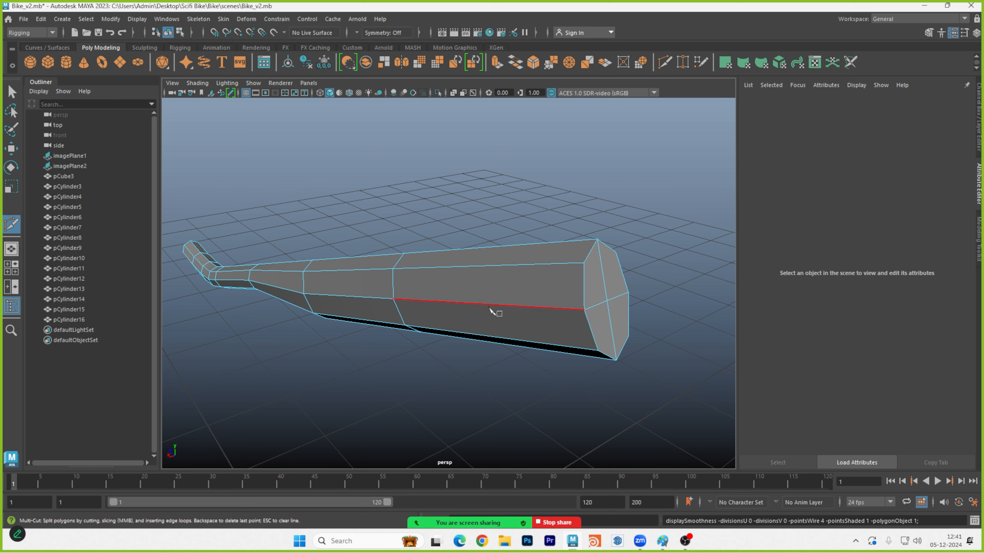
left_click(576, 309, "ctrl")
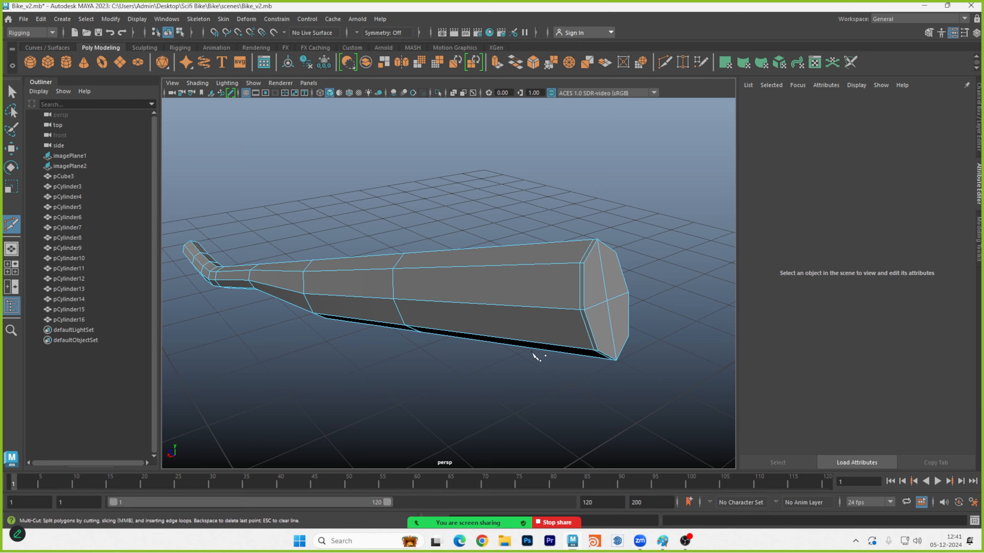
Insert a supporting edge loop close to the frame tube's rear end cap with Multi-Cut.
left_click_drag(632, 328, 660, 144, "alt")
middle_click_drag(660, 144, 625, 159, "alt")
right_click_drag(408, 208, 501, 216, "alt")
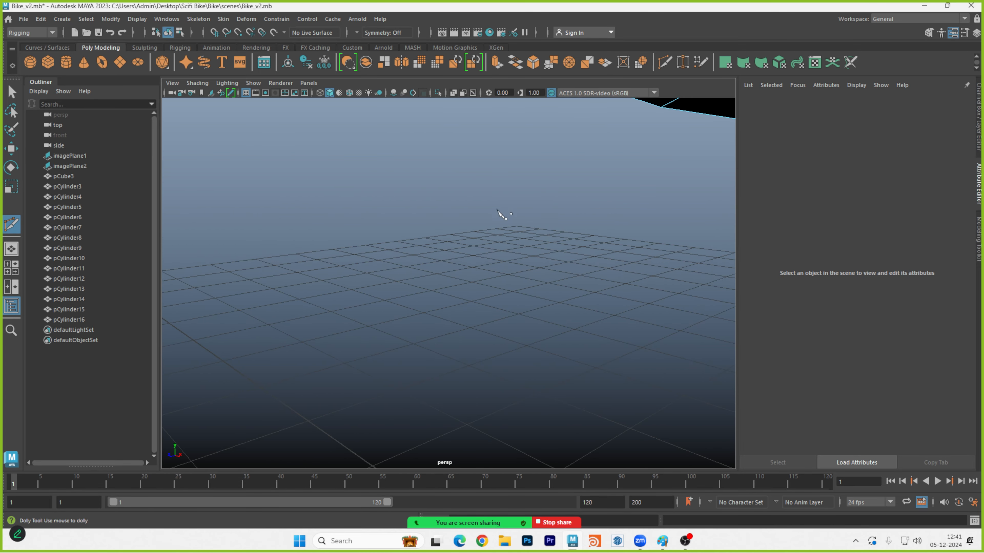
middle_click_drag(501, 216, 494, 257, "alt")
right_click_drag(494, 257, 459, 257, "alt")
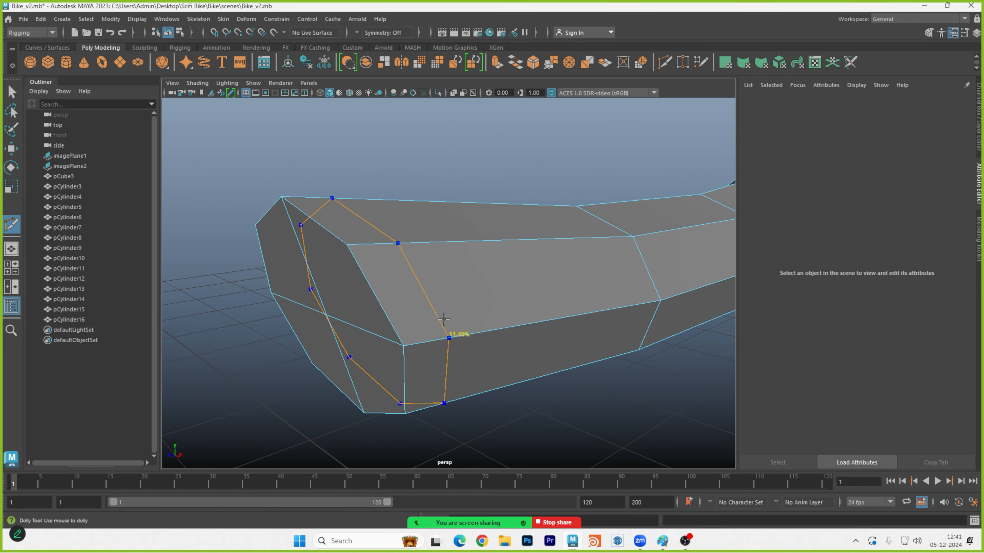
left_click(413, 346, "ctrl")
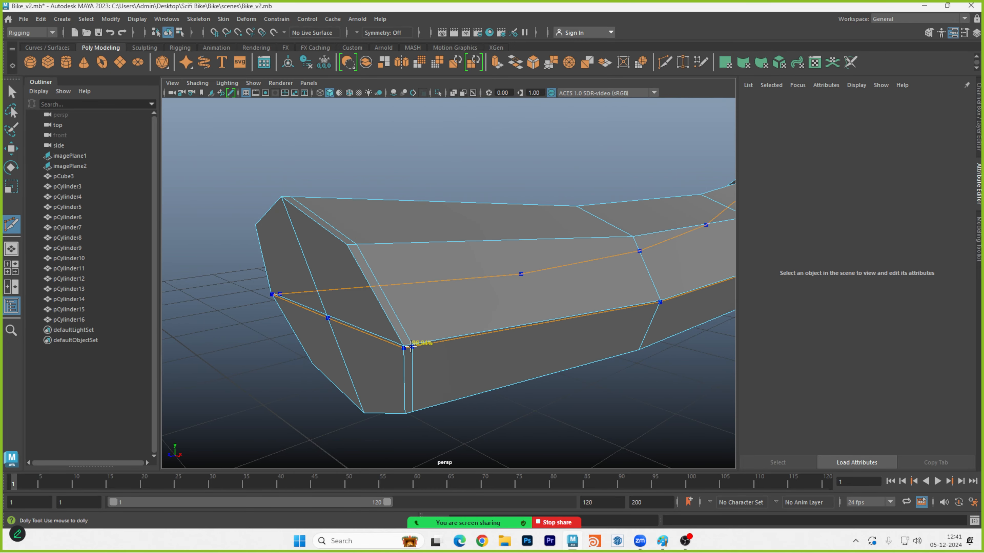
Display the frame tube in smooth preview and return from component editing to object mode.
right_click_drag(497, 301, 428, 310, "alt")
left_click_drag(466, 308, 459, 312, "alt")
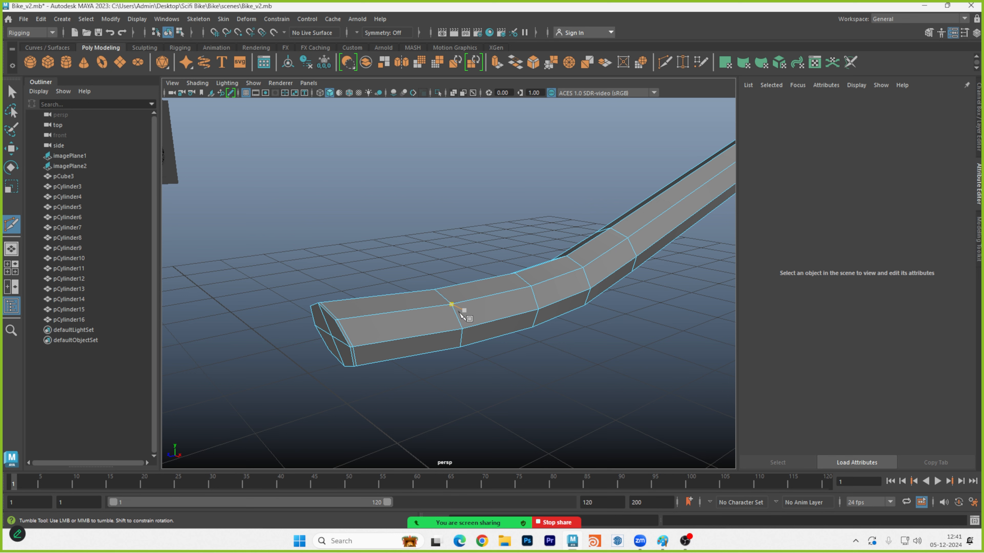
key("3")
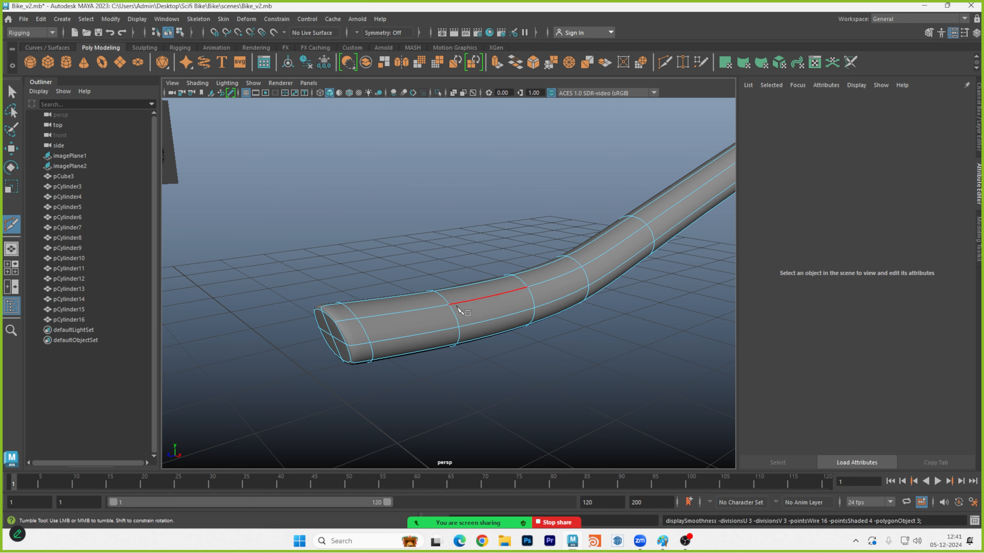
right_click_drag(523, 275, 456, 299, "alt")
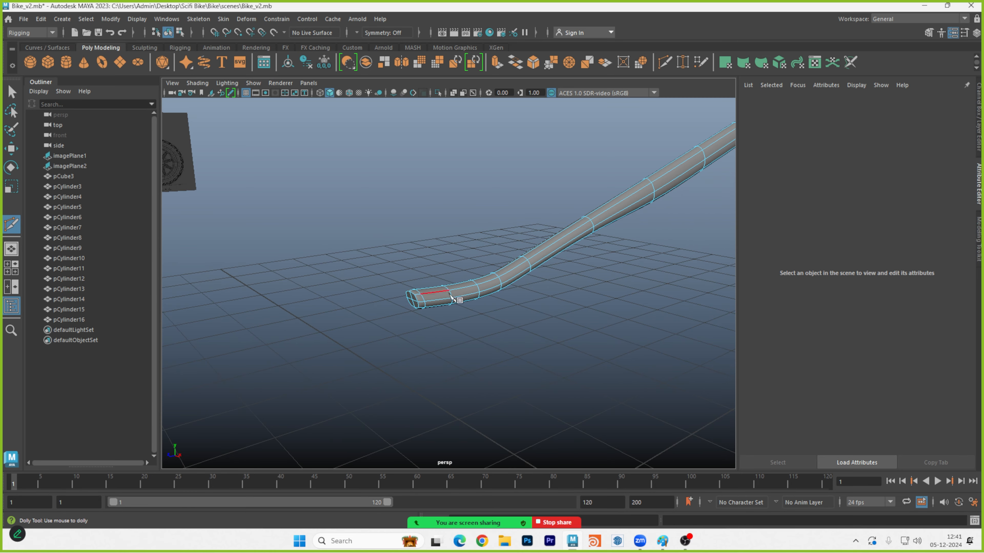
left_click_drag(456, 298, 446, 279, "alt")
key("w")
right_click_drag(451, 223, 503, 210)
Check the selected frame tube against the side blueprint, deselect it, and make the Bike display layer visible.
left_click(464, 282)
left_click_drag(464, 282, 488, 278, "alt")
left_click_drag(422, 244, 446, 264)
key("space")
key("space")
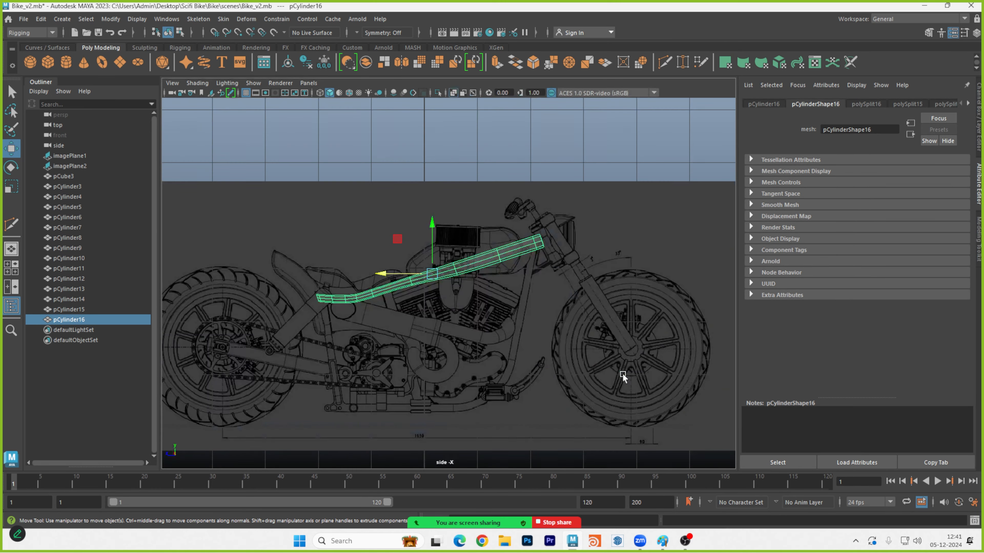
left_click(534, 363)
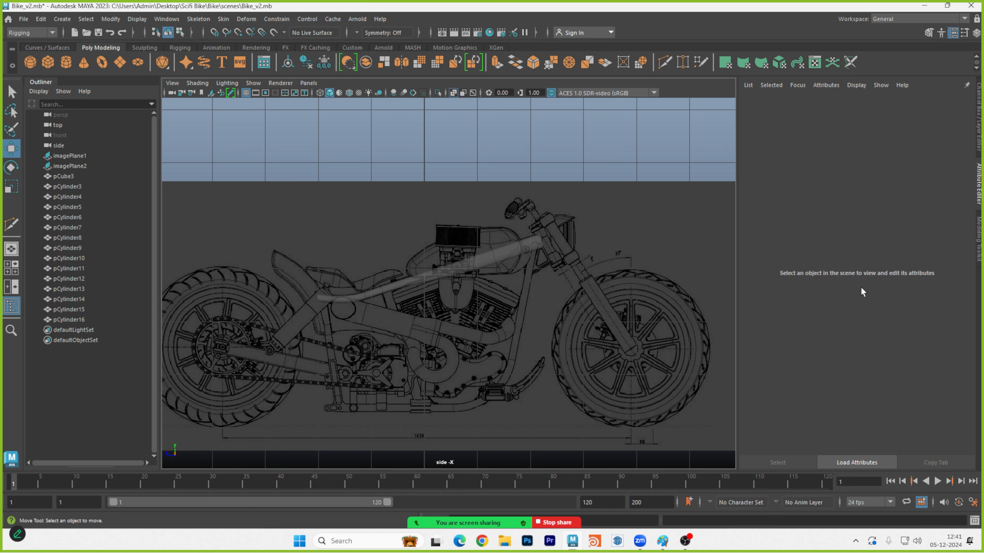
left_click(980, 122)
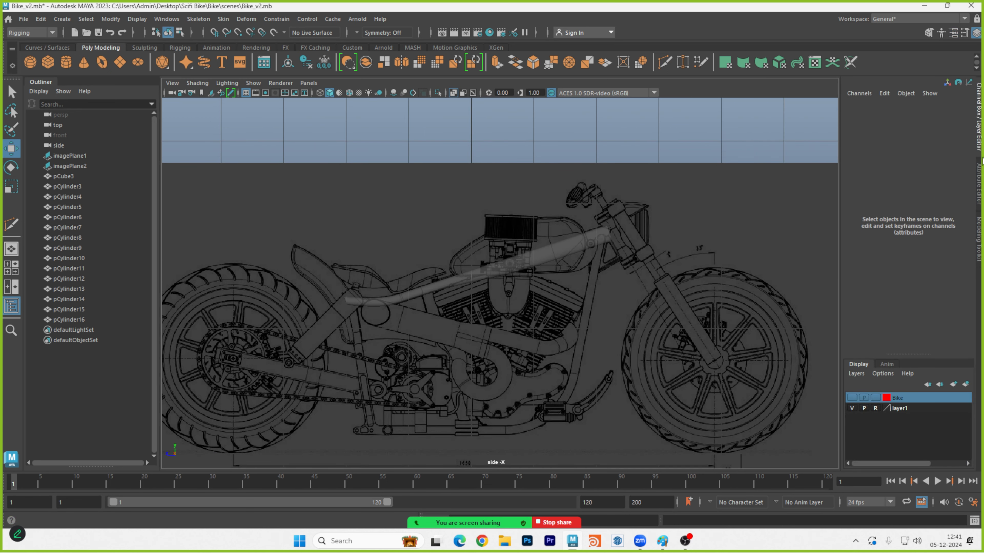
left_click(851, 398)
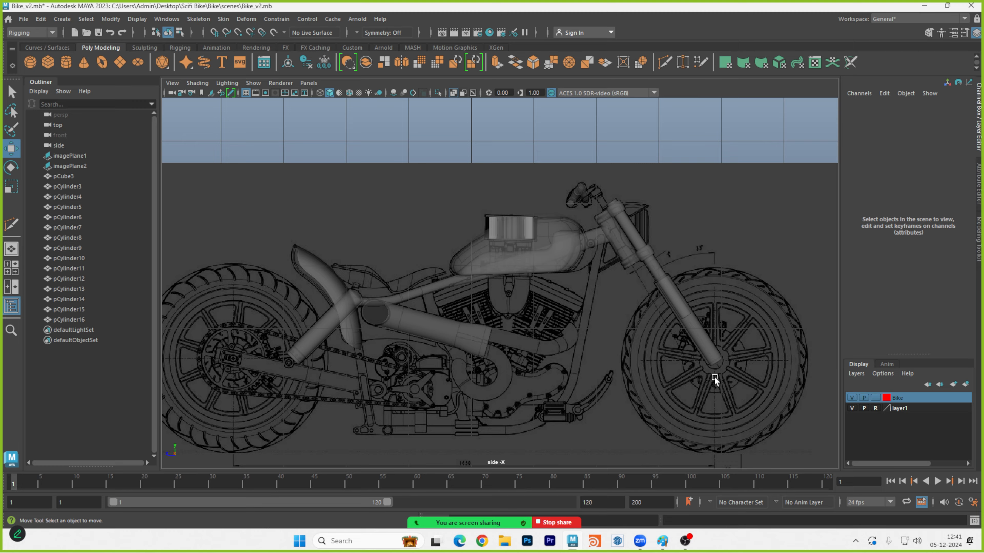
Examine how the frame tube meets the rear strut, fender and exhaust in the perspective and side views.
key("space")
key("space")
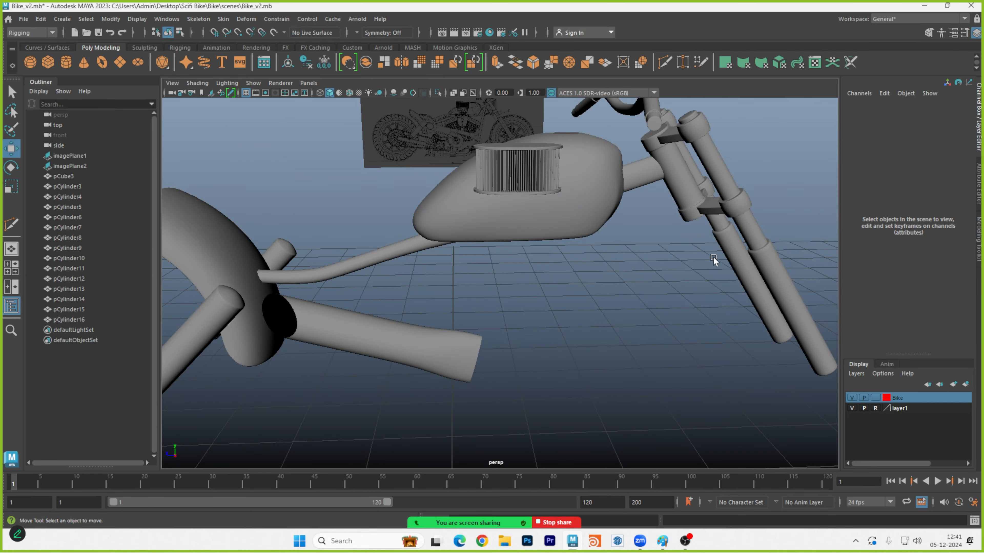
left_click_drag(713, 257, 675, 252, "alt")
key("space")
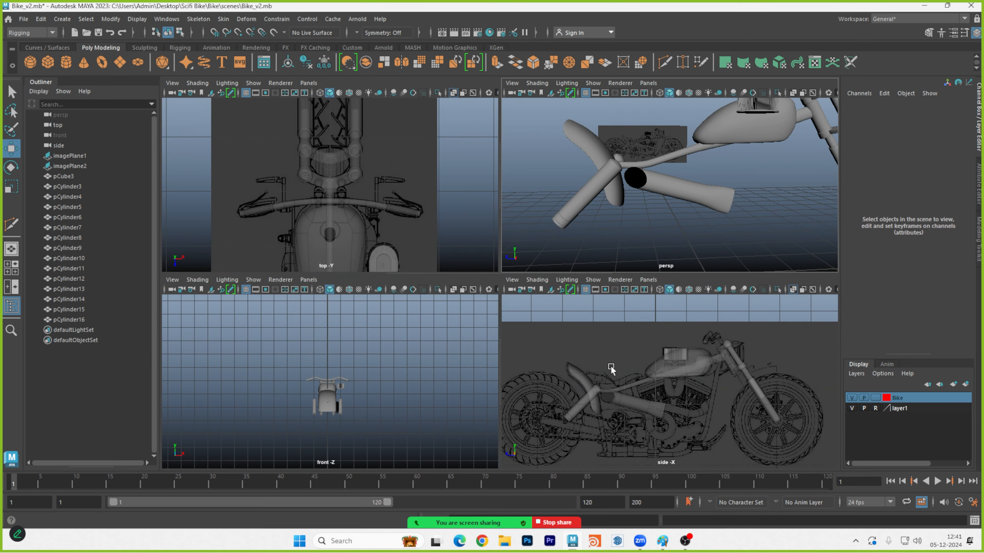
key("space")
middle_click_drag(436, 300, 560, 275, "alt")
right_click_drag(472, 278, 693, 293, "alt")
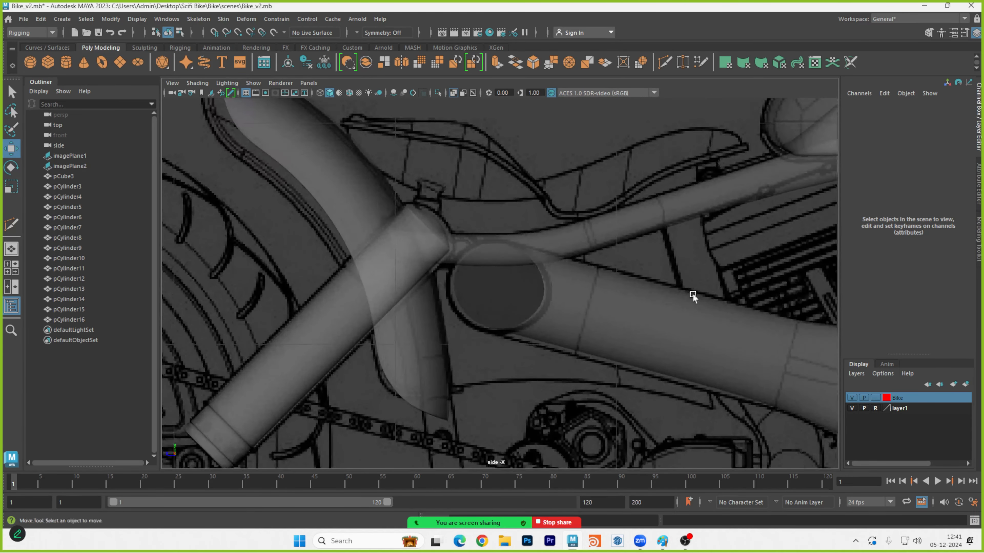
middle_click_drag(693, 294, 719, 292, "alt")
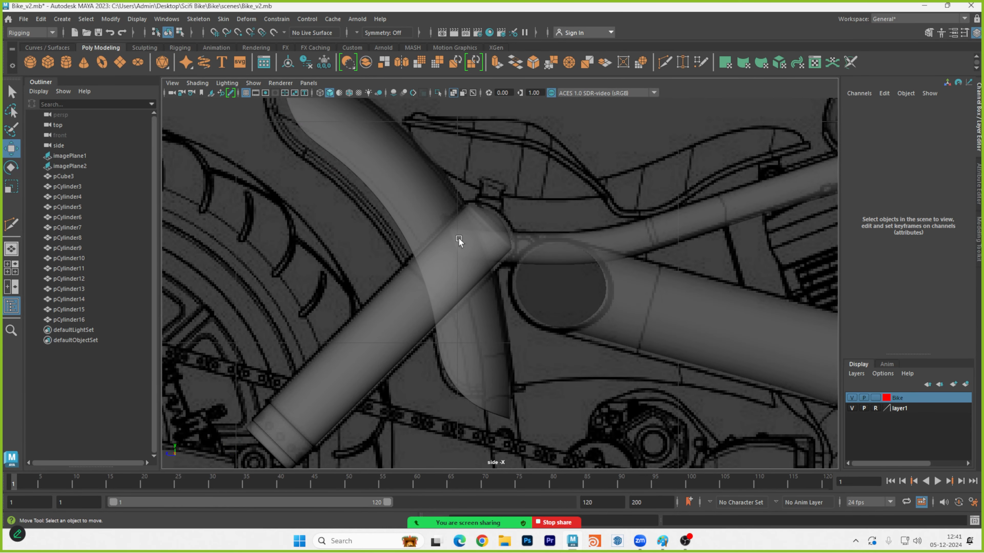
middle_click_drag(606, 263, 663, 228, "alt")
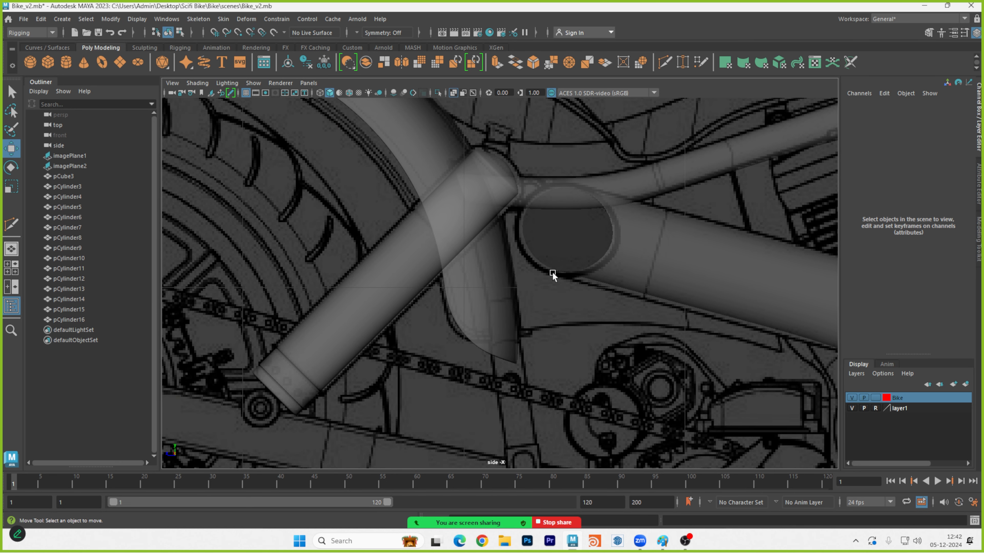
left_click_drag(552, 271, 548, 275, "alt")
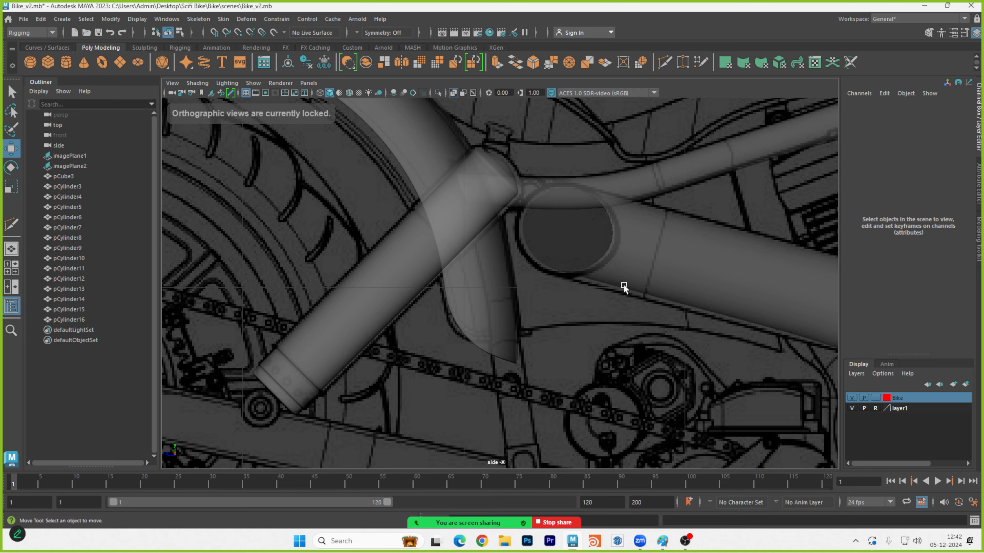
middle_click_drag(624, 287, 656, 265, "alt")
Examine the rear frame area in perspective, selecting the rear fender to inspect it from behind.
key("space")
key("space")
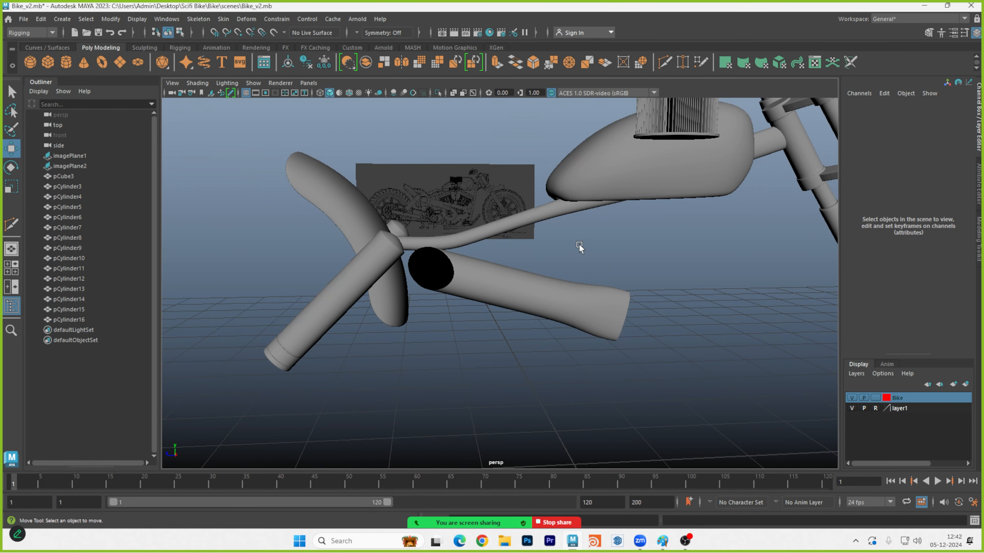
left_click_drag(579, 247, 521, 256, "alt")
left_click_drag(379, 254, 425, 259, "alt")
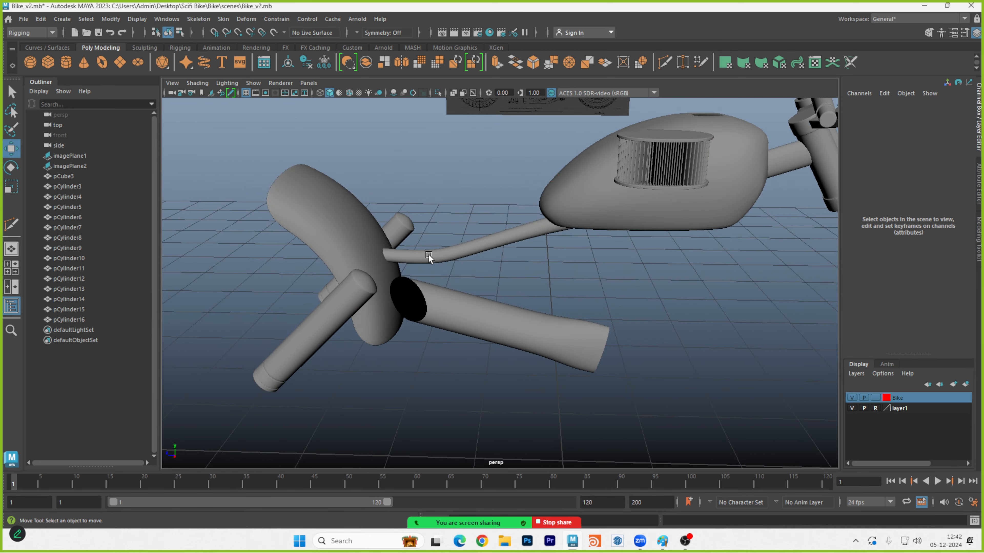
left_click(428, 257)
left_click(416, 243)
left_click(366, 238)
left_click_drag(366, 238, 444, 254, "alt")
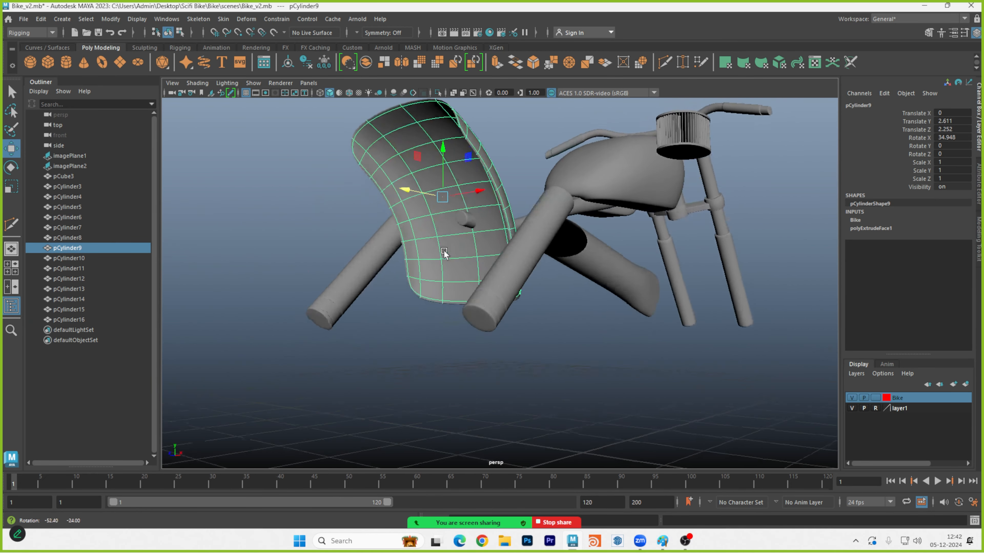
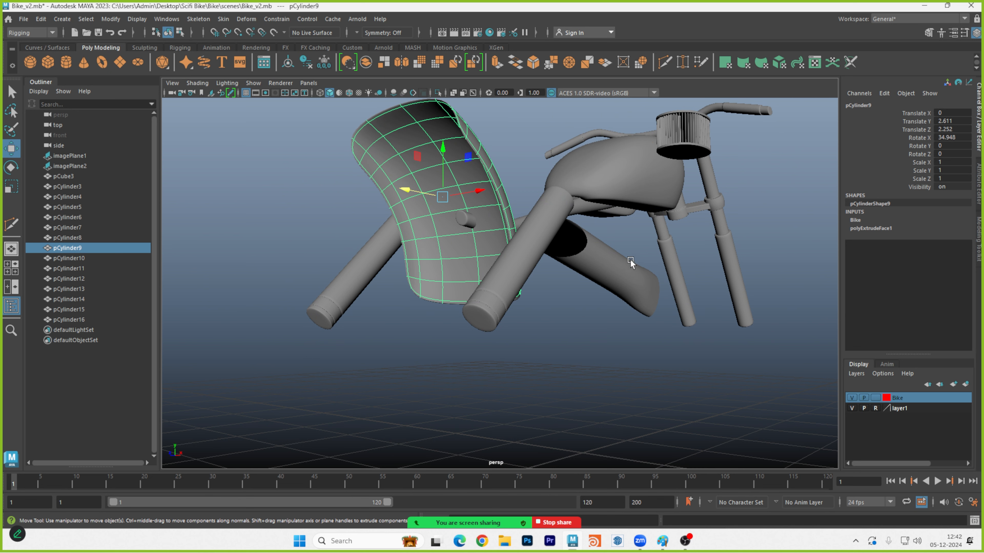
Compare the rear fender, frame tube and steering head area with the side blueprint, and clear the selection.
key("space")
key("space")
scroll(674, 333, "up", 2)
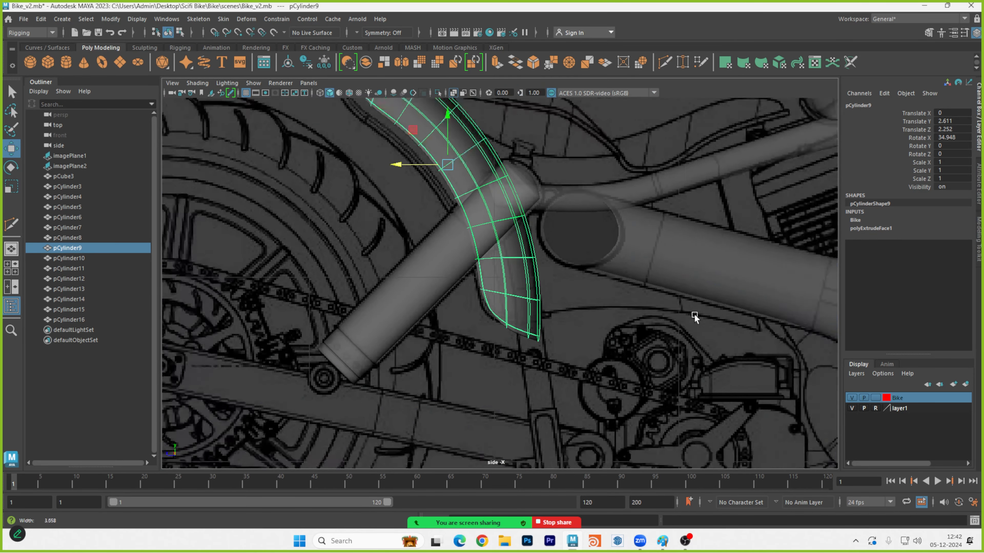
scroll(658, 315, "down", 3)
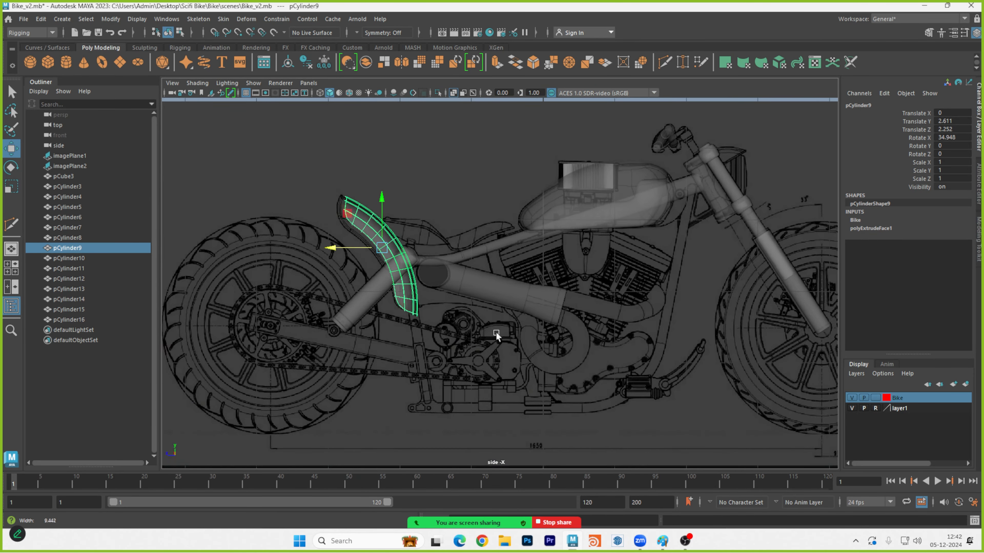
scroll(496, 332, "up", 1)
middle_click_drag(659, 258, 504, 272, "alt")
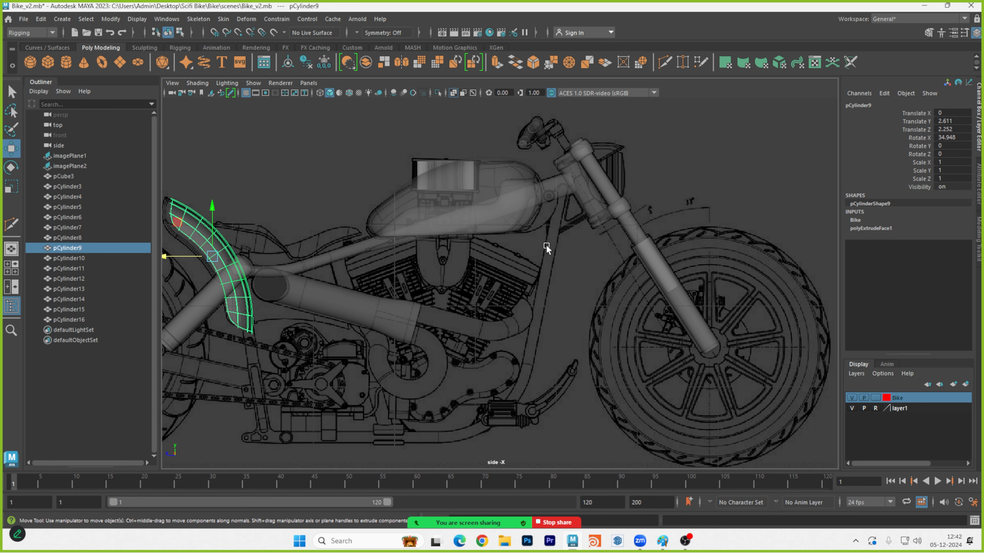
scroll(548, 239, "up", 4)
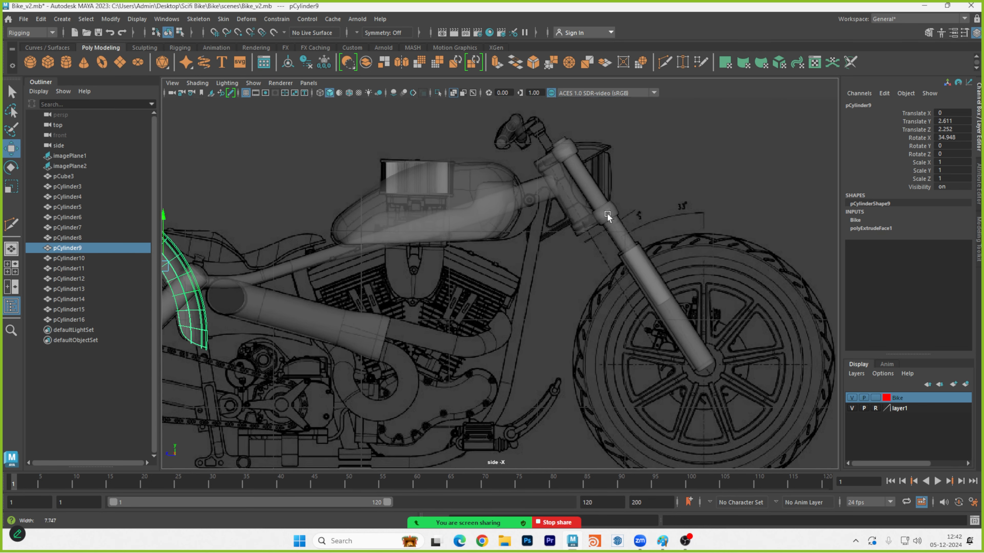
middle_click_drag(602, 218, 582, 289, "alt")
scroll(602, 226, "up", 1)
scroll(603, 226, "up", 2)
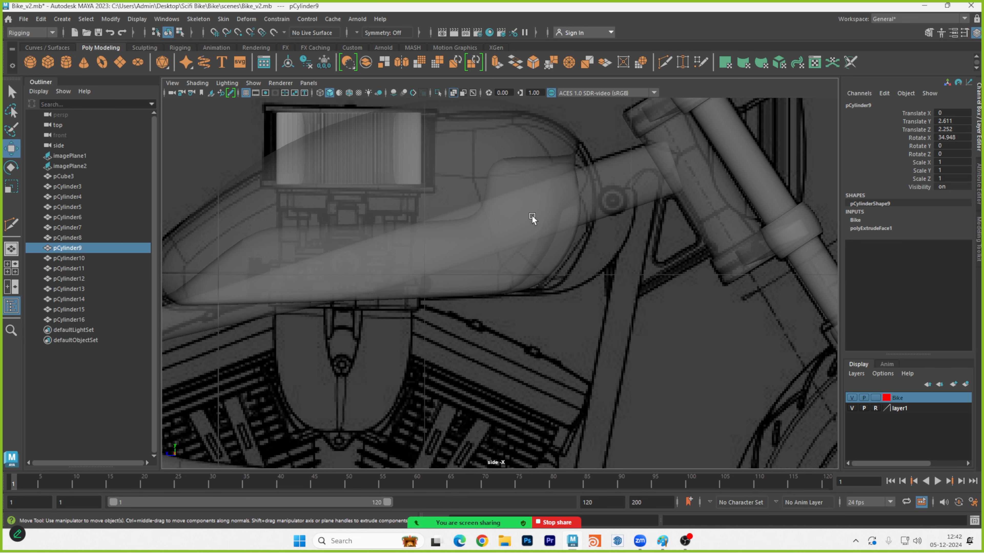
left_click(556, 271)
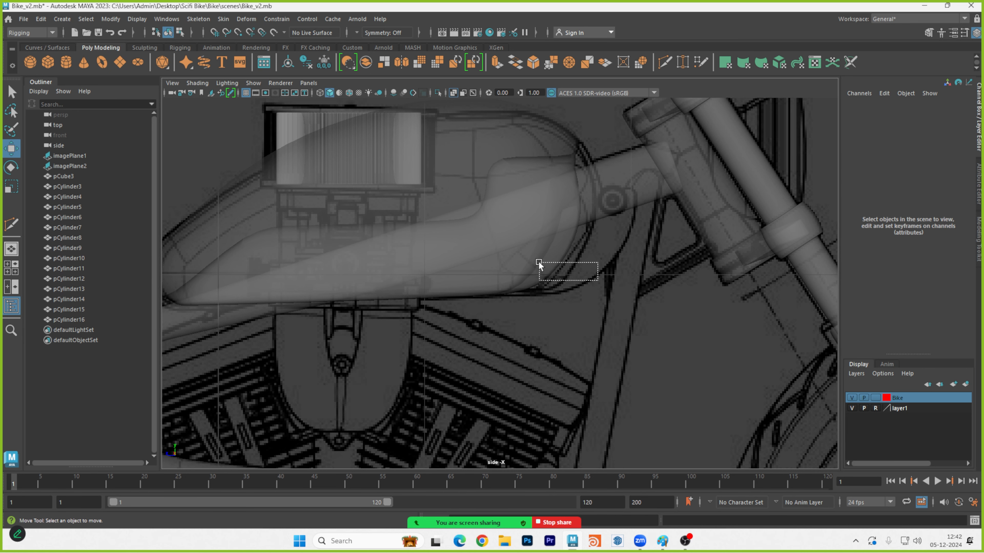
left_click_drag(539, 262, 539, 263)
left_click(619, 210)
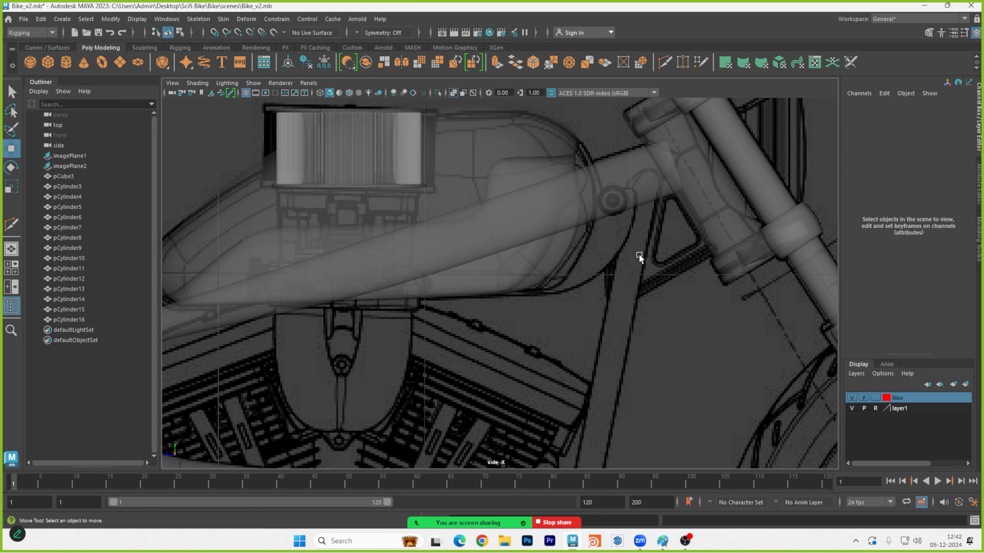
middle_click_drag(638, 254, 649, 256, "alt")
Select the fuel tank and examine its front end against the side blueprint and in perspective.
left_click(567, 245)
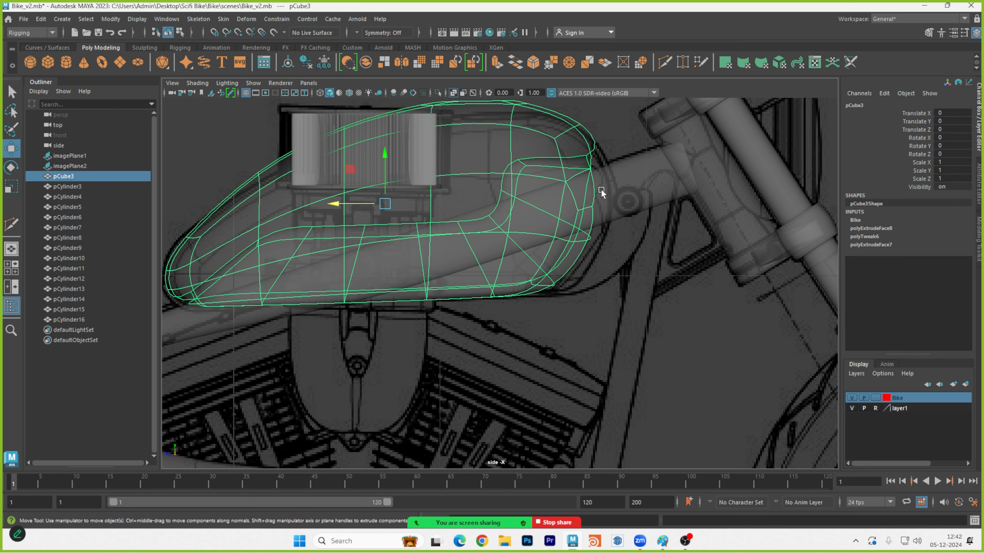
scroll(601, 188, "up", 1)
middle_click_drag(608, 177, 595, 221, "alt")
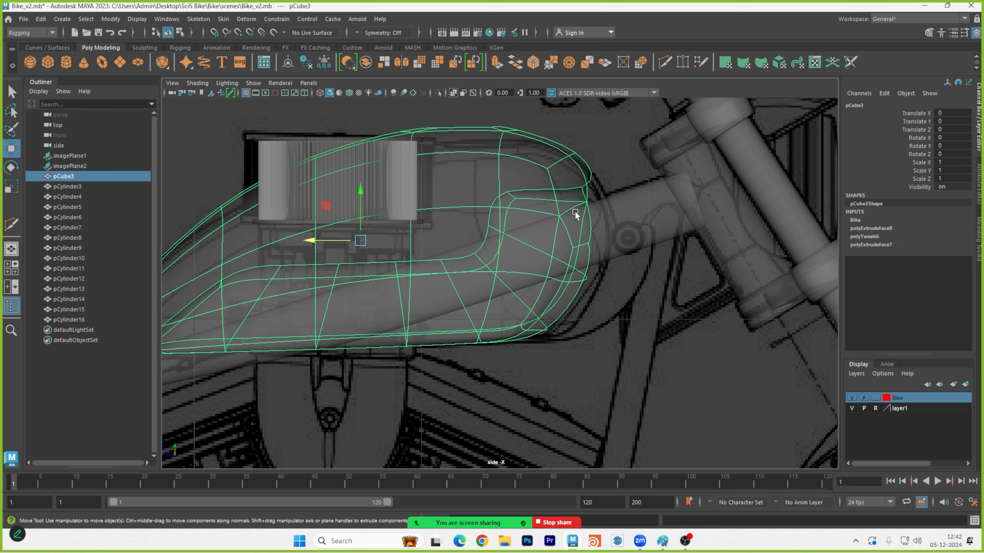
key("space")
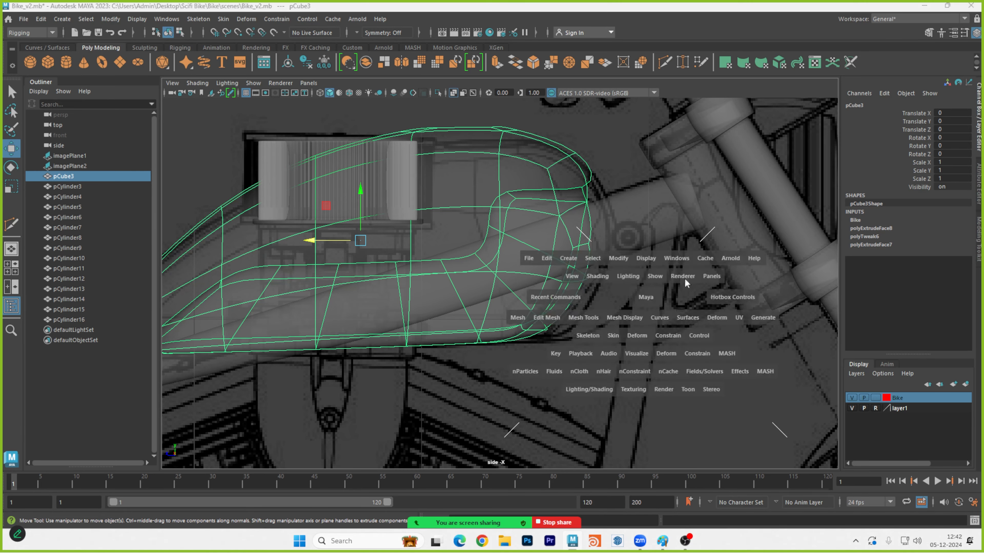
key("space")
left_click_drag(698, 241, 678, 260, "alt")
right_click_drag(678, 260, 735, 270, "alt")
left_click_drag(735, 270, 707, 264, "alt")
Deselect the fuel tank and study the side blueprint from the rear wheel through the engine to the steering head.
key("space")
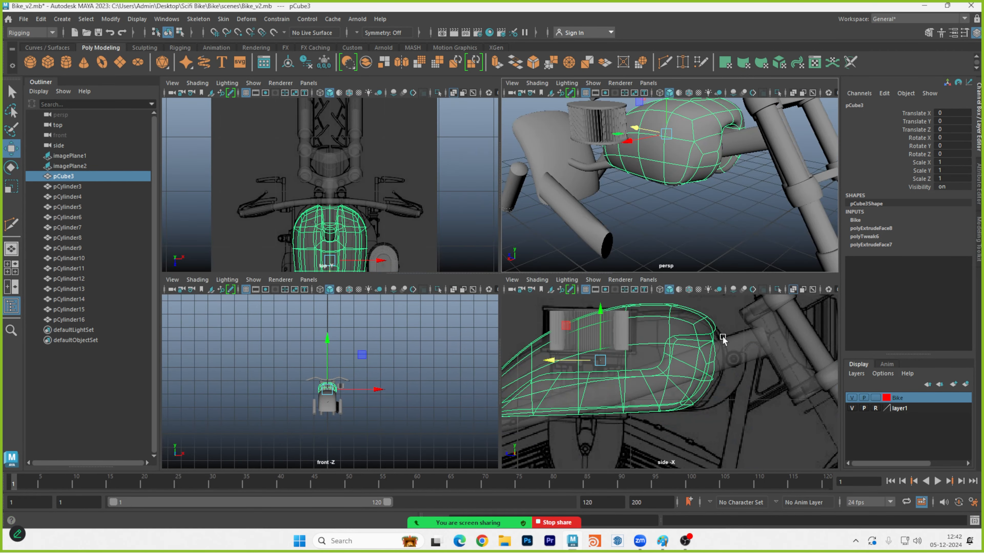
key("space")
left_click(727, 344)
right_click_drag(725, 324, 654, 315, "alt")
middle_click_drag(563, 326, 600, 263, "alt")
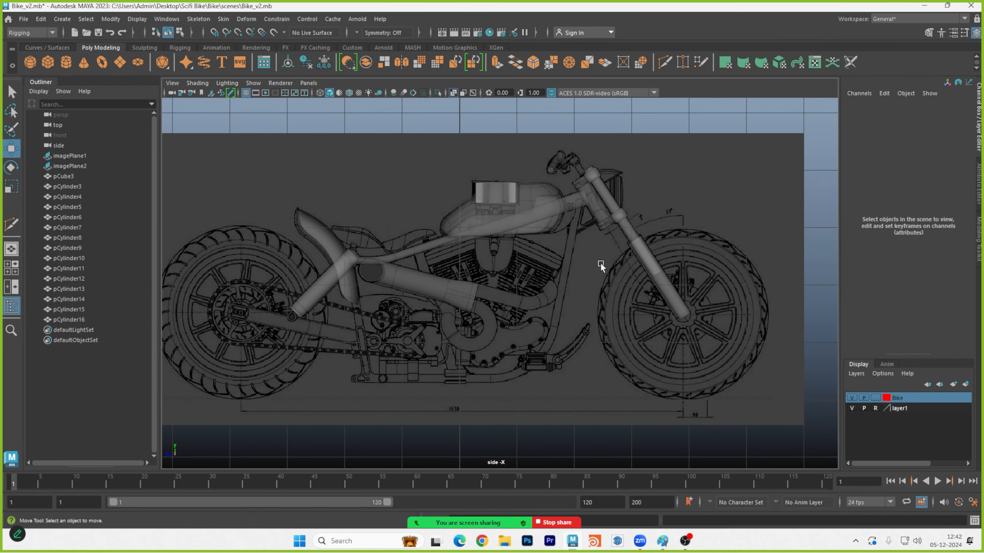
middle_click_drag(511, 274, 578, 273, "alt")
right_click_drag(578, 272, 720, 276, "alt")
middle_click_drag(556, 277, 608, 251, "alt")
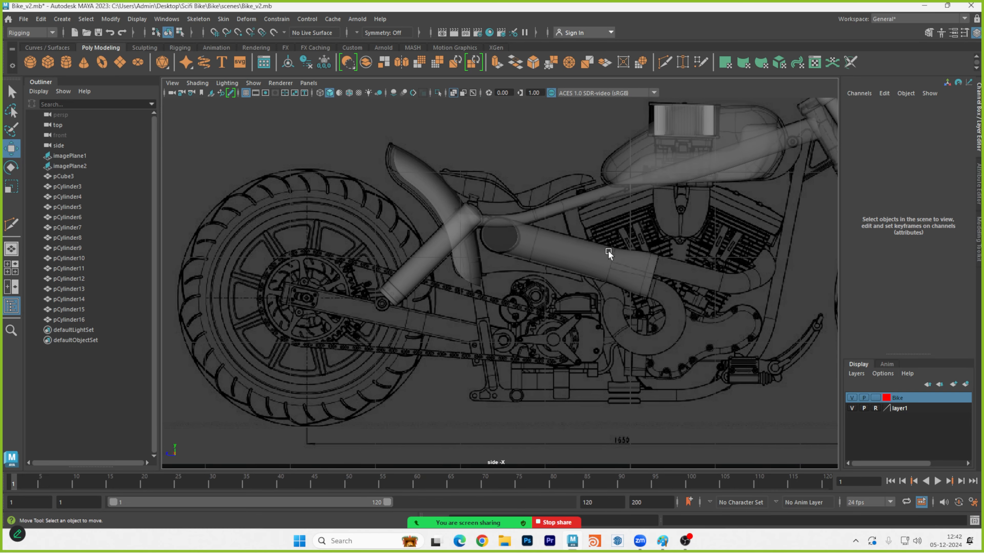
right_click_drag(501, 254, 560, 260, "alt")
middle_click_drag(562, 262, 504, 264, "alt")
middle_click_drag(662, 268, 602, 267, "alt")
right_click_drag(659, 271, 725, 276, "alt")
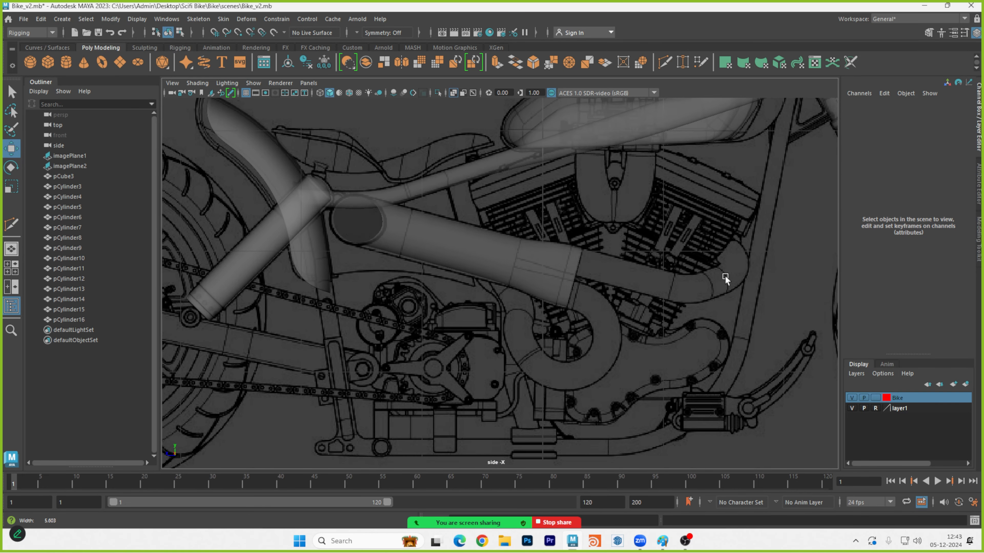
middle_click_drag(725, 275, 639, 309, "alt")
middle_click_drag(725, 257, 685, 301, "alt")
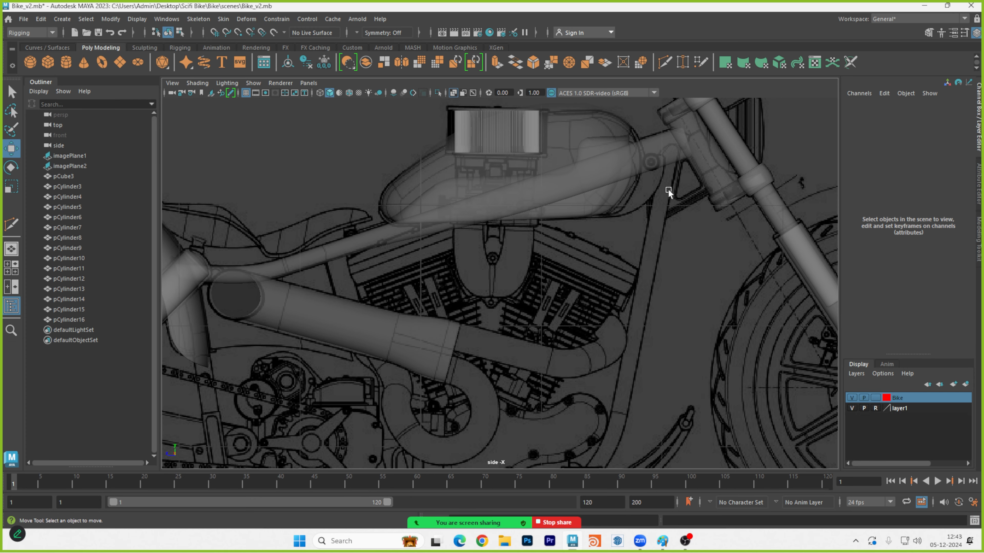
Select the upper frame tube and hide the Bike layer to isolate the tube against the side blueprint.
middle_click_drag(686, 252, 654, 283, "alt")
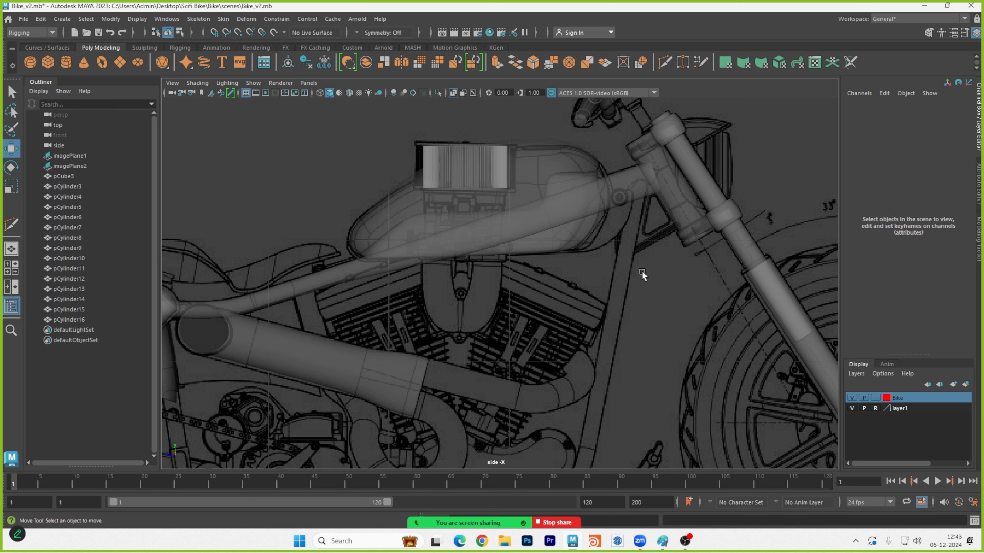
left_click(640, 187)
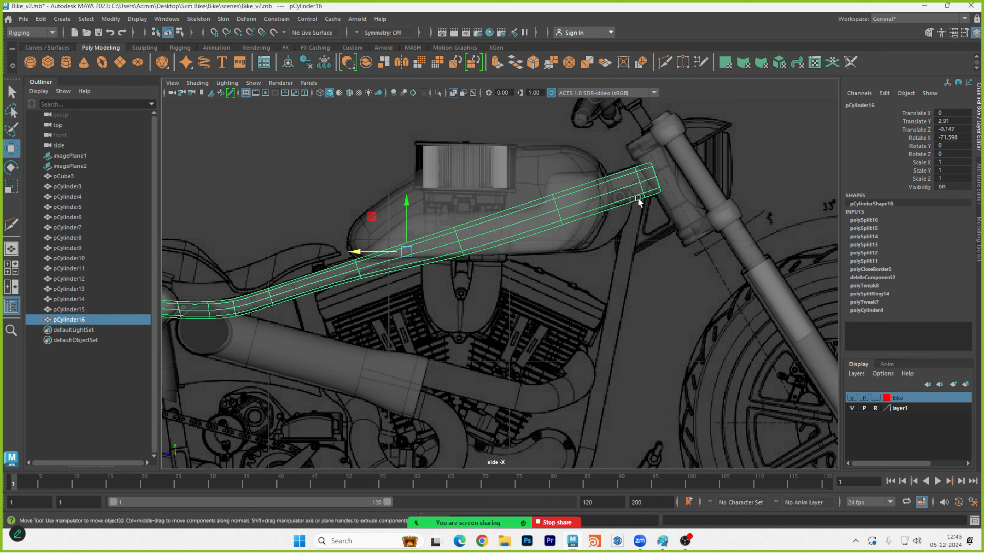
scroll(638, 197, "up", 5)
key("space")
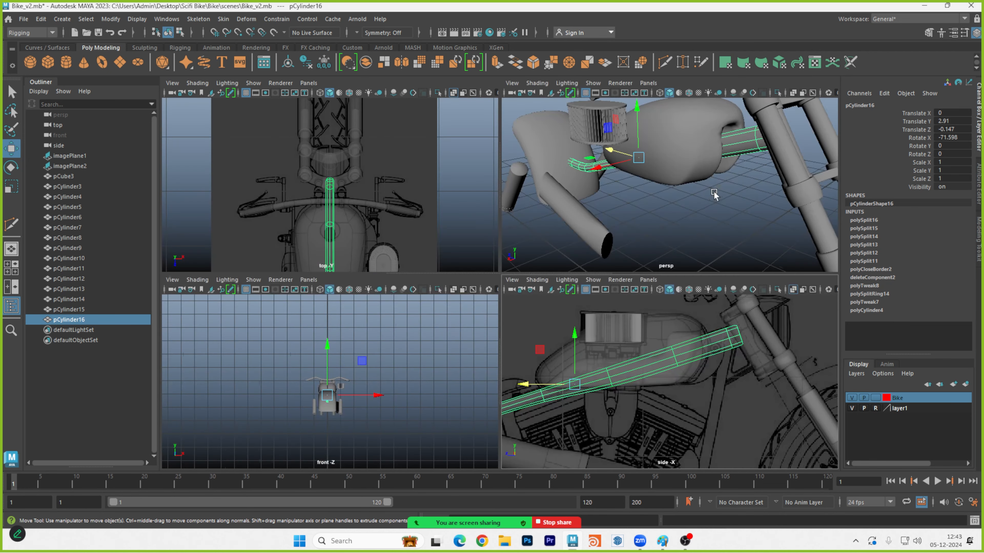
key("space")
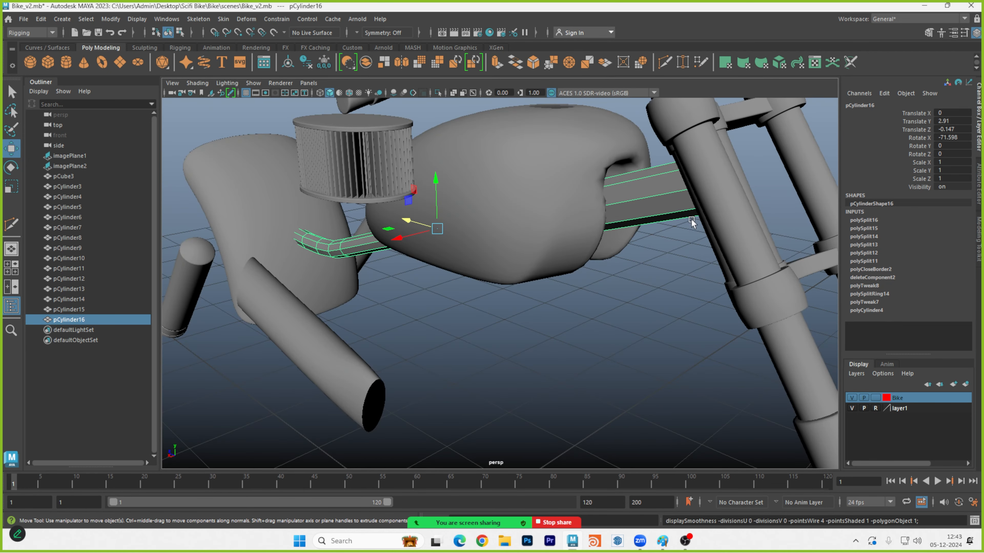
left_click_drag(691, 219, 649, 274, "alt")
left_click(852, 398)
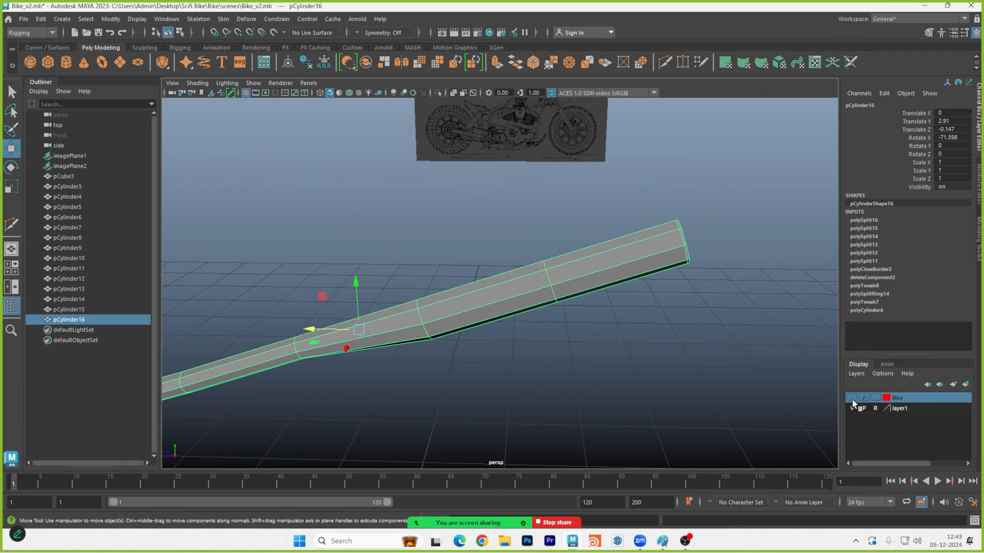
key("space")
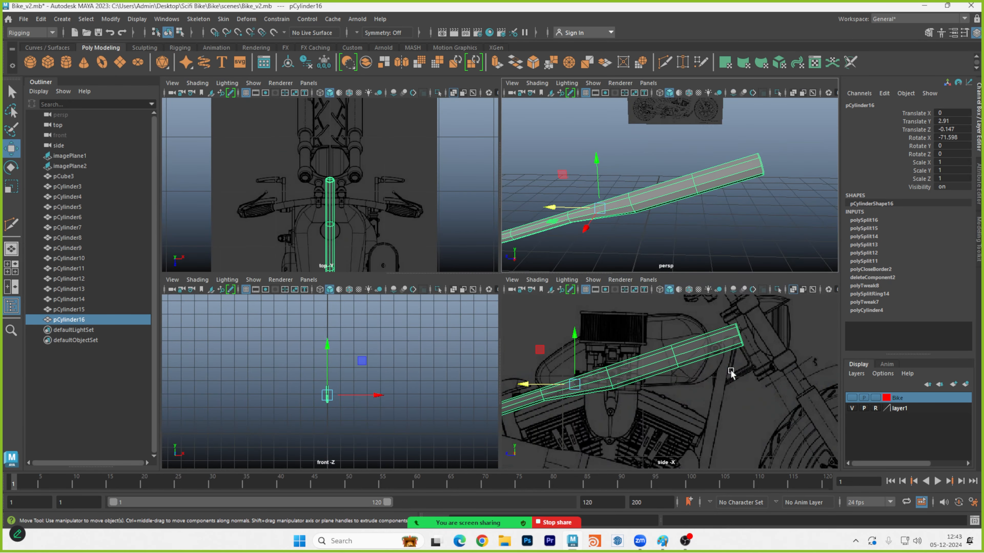
key("space")
scroll(664, 216, "up", 3)
middle_click_drag(699, 228, 637, 266, "alt")
right_click_drag(644, 217, 759, 209, "alt")
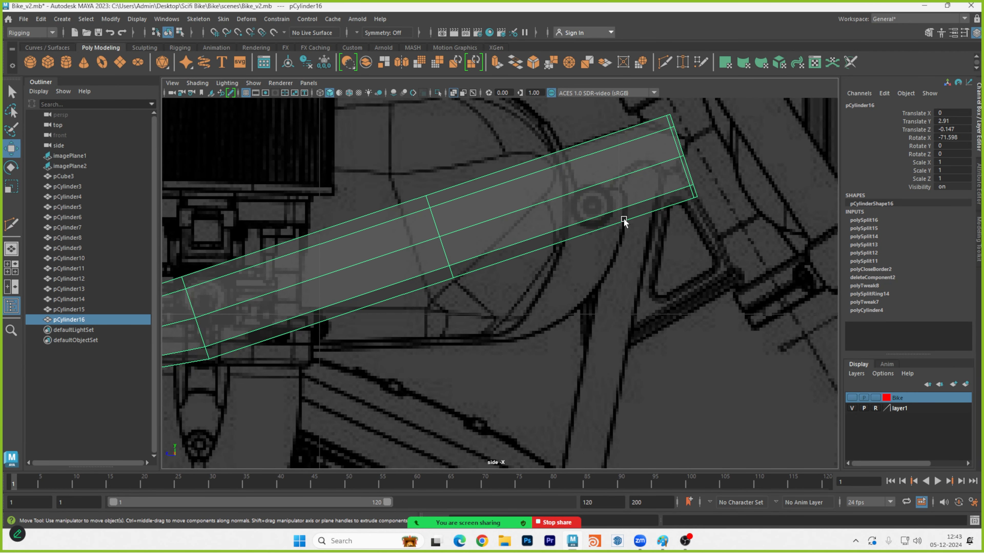
Try inserting three evenly spaced edge loops across the tube's front section, and undo them.
right_click(660, 203)
right_click_drag(655, 189, 655, 273)
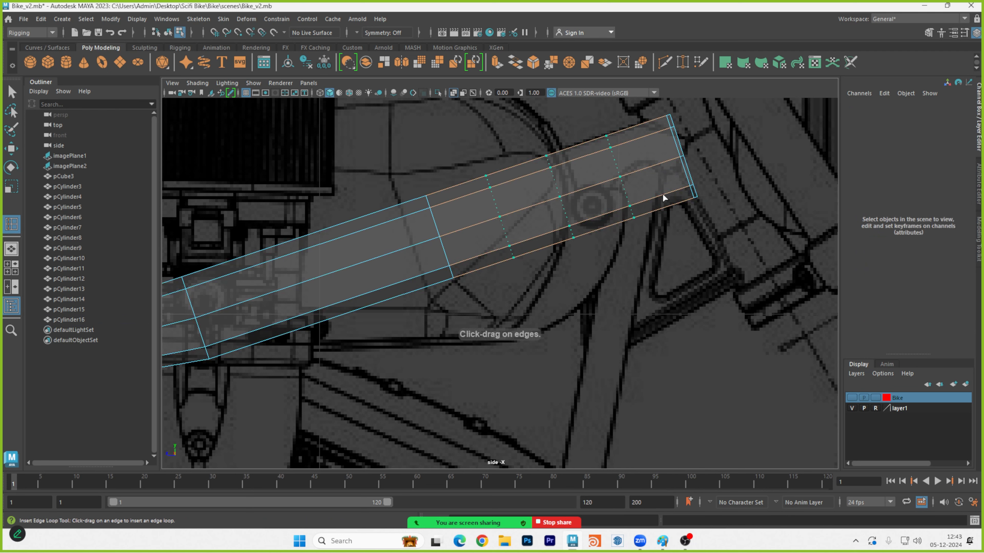
key("ctrl+z")
key("ctrl+z")
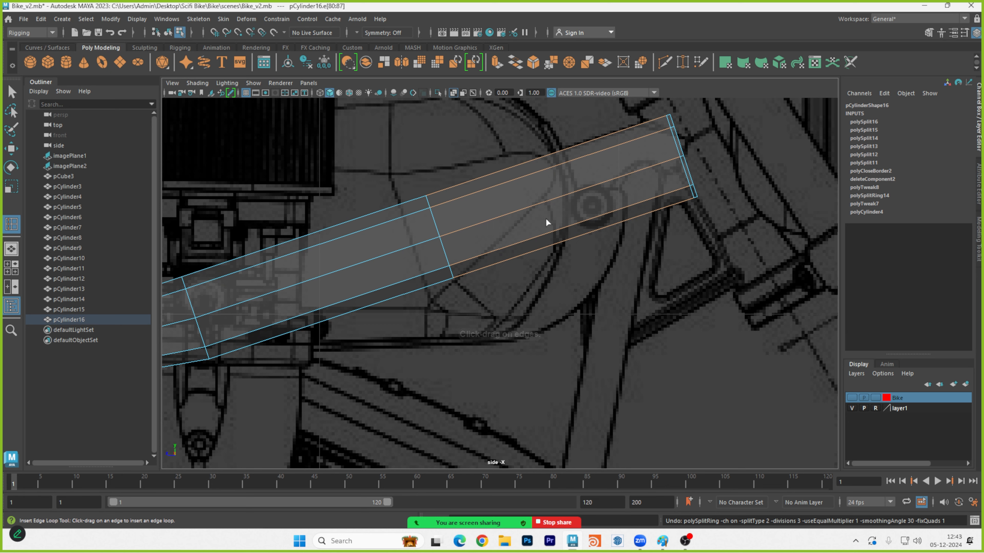
Reset the Insert Edge Loop tool to its defaults and insert two edge loops near the tube's front end, around the blueprint's down tube joint.
double_click(12, 225)
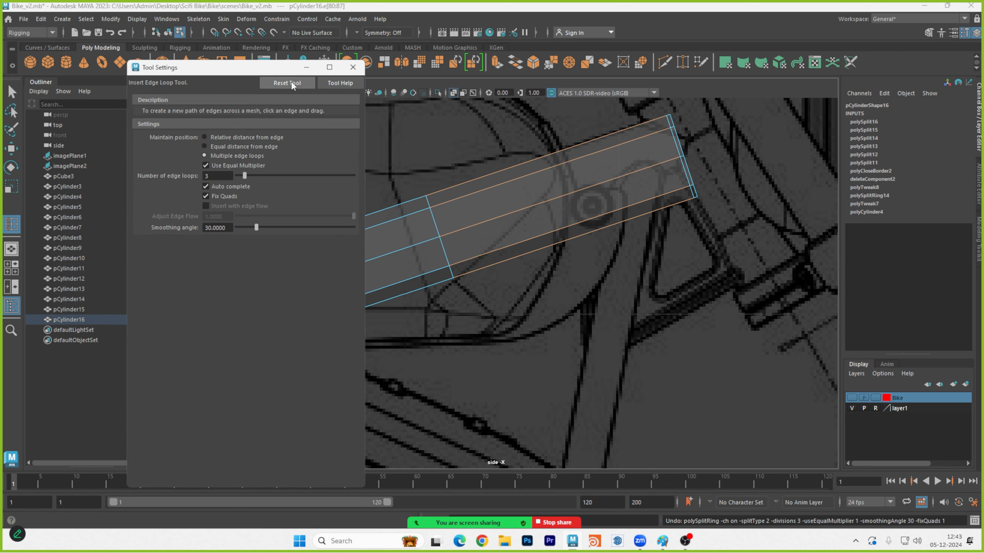
left_click(288, 83)
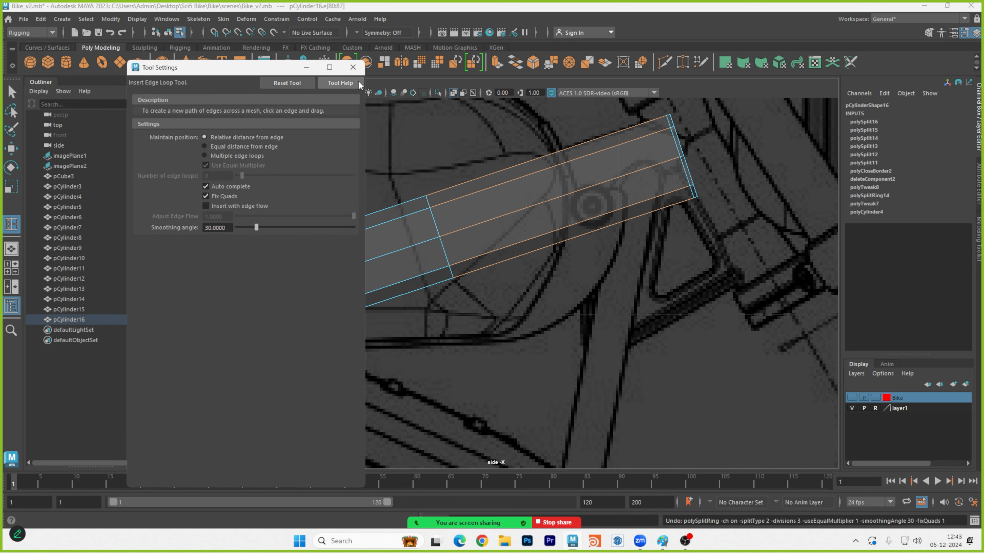
left_click(353, 67)
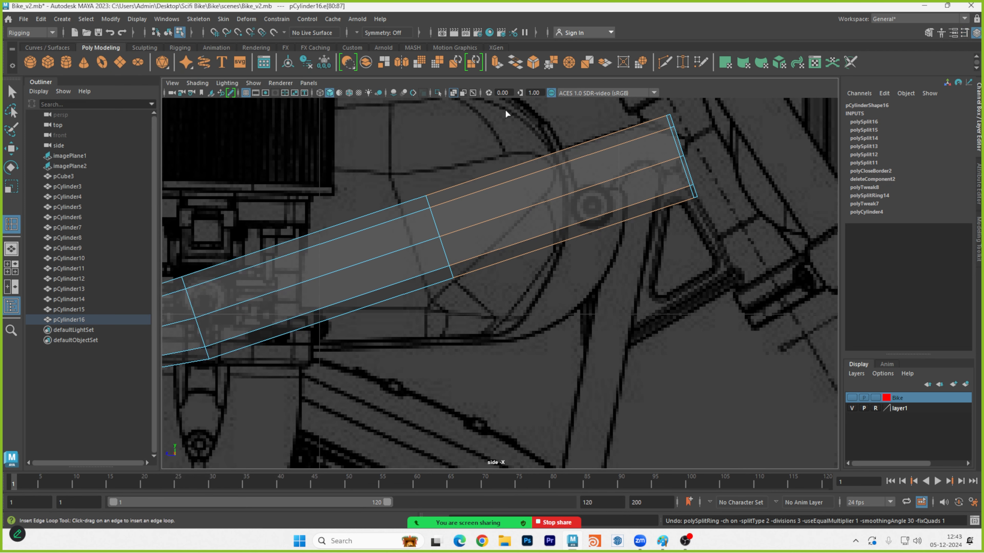
left_click(659, 168)
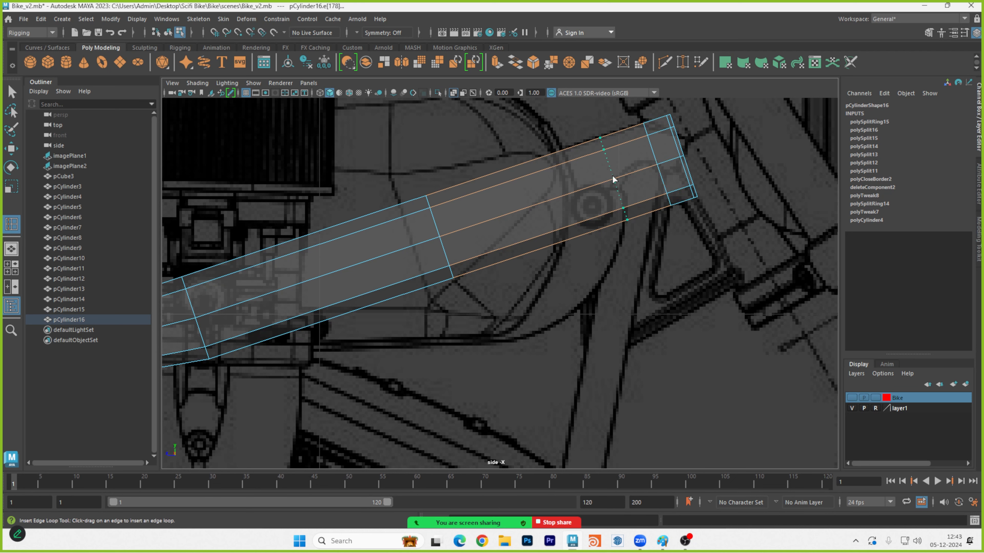
left_click(601, 185)
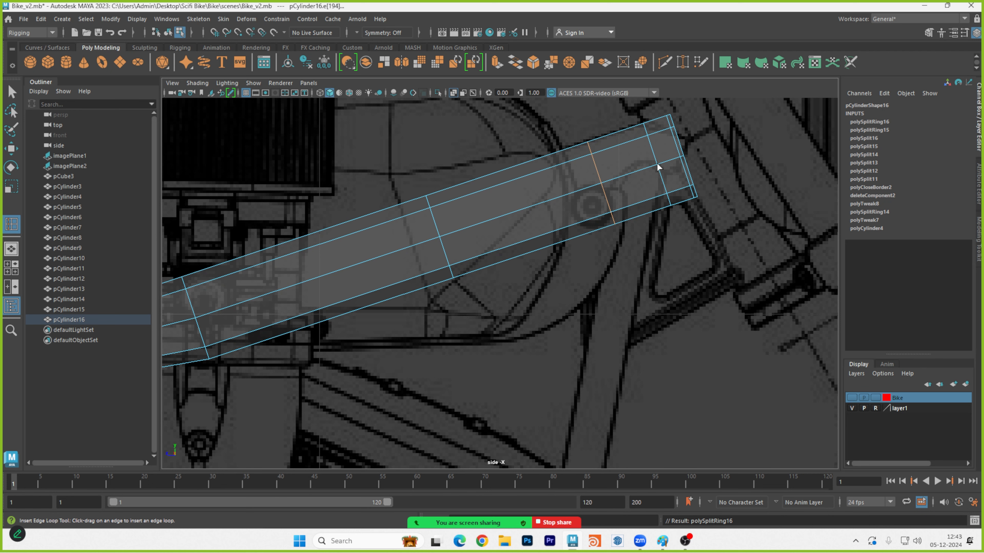
Select the two underside faces between the new edge loops at the tube's front end.
right_click_drag(657, 164, 661, 220)
left_click_drag(662, 224, 650, 211)
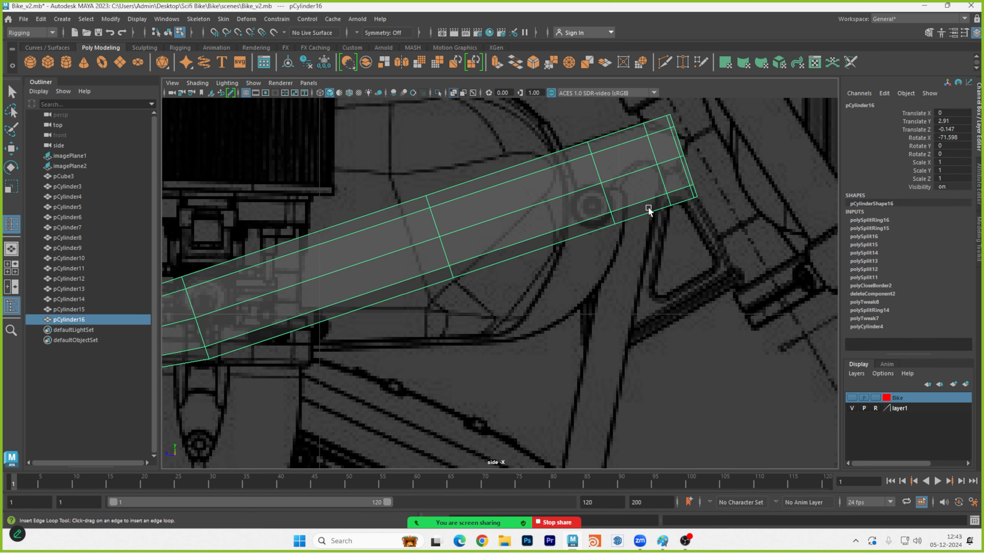
key("w")
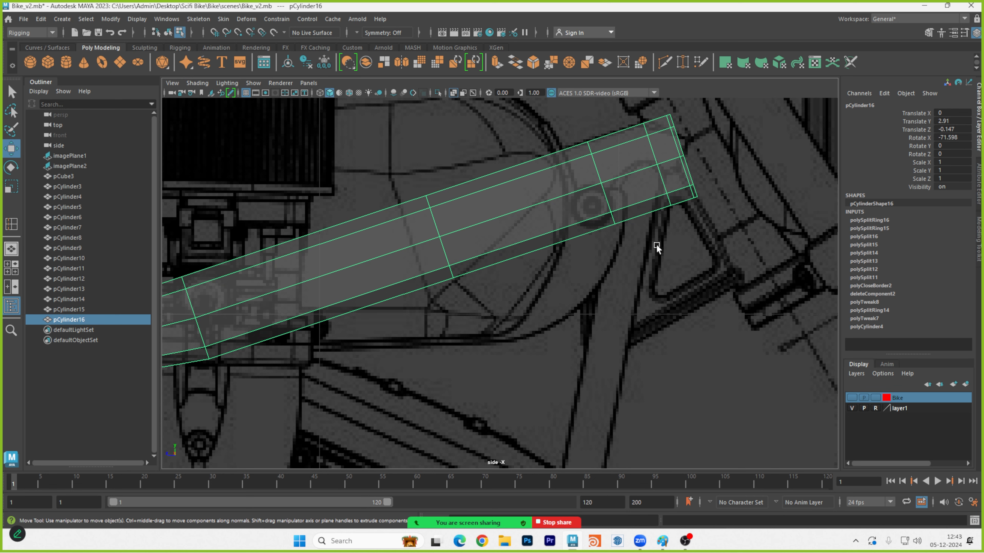
left_click_drag(643, 213, 643, 209)
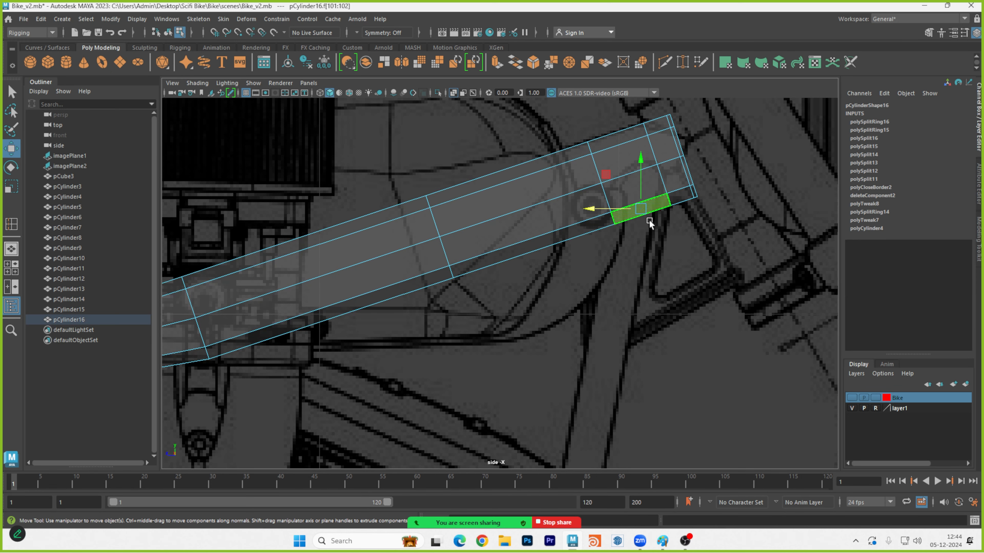
key("space")
key("space")
left_click_drag(758, 228, 657, 235, "alt")
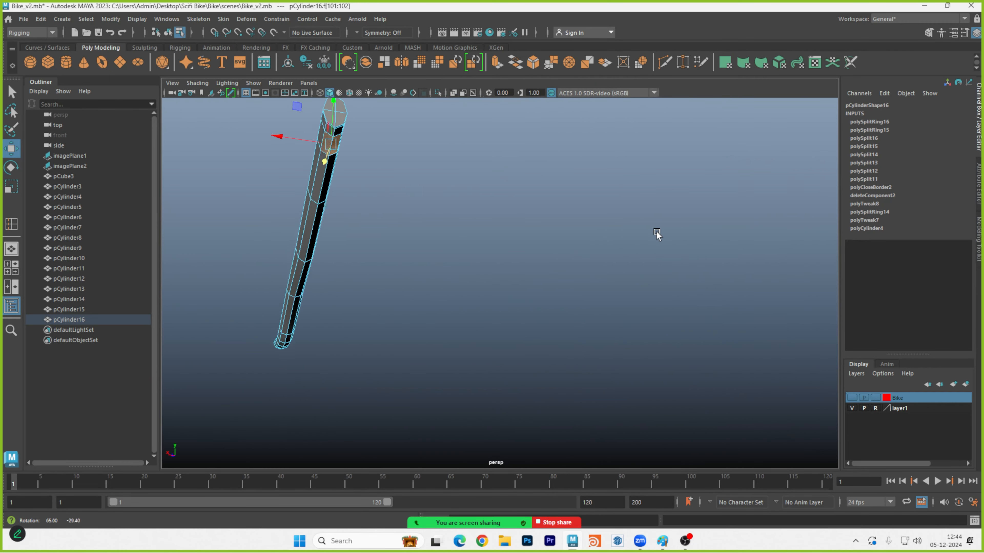
right_click_drag(323, 149, 468, 166, "alt")
key("f")
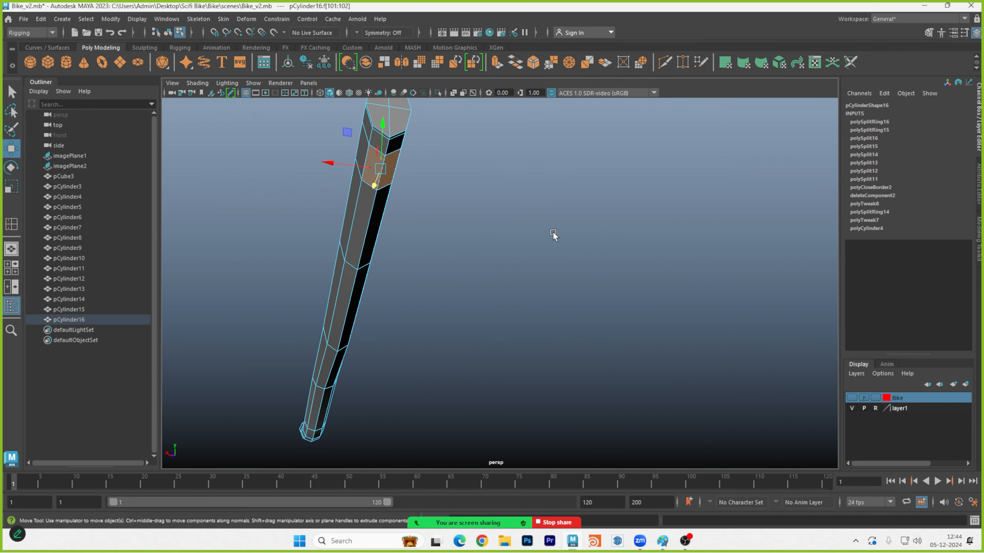
left_click_drag(554, 235, 411, 190, "alt")
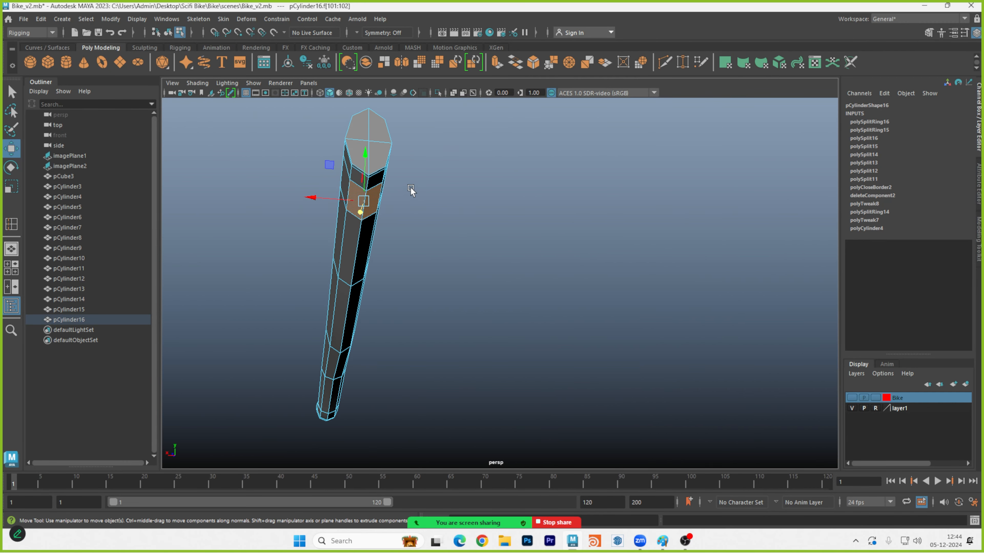
Extrude the two underside faces downward along the blueprint's down tube with a local Z translation of 0.332.
key("space")
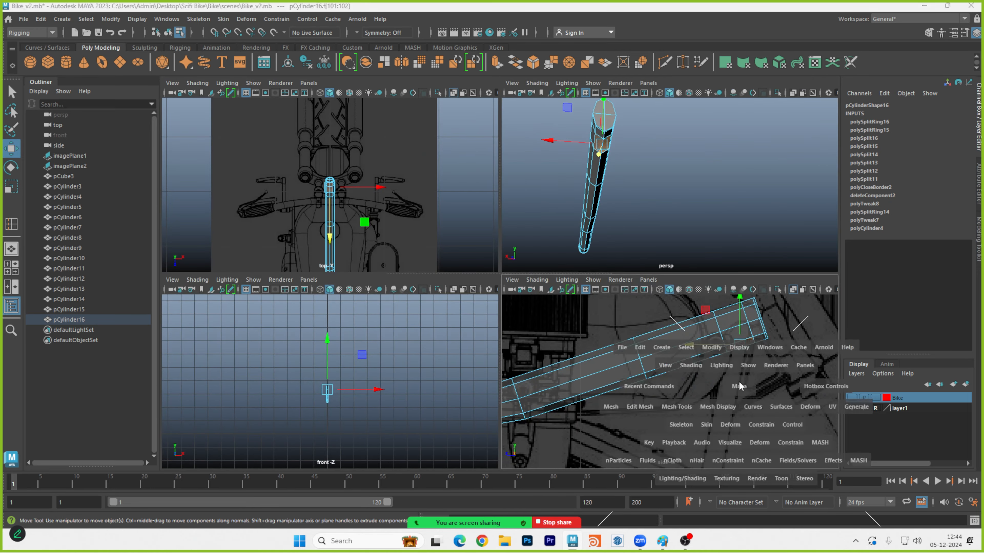
key("space")
scroll(717, 259, "down", 6)
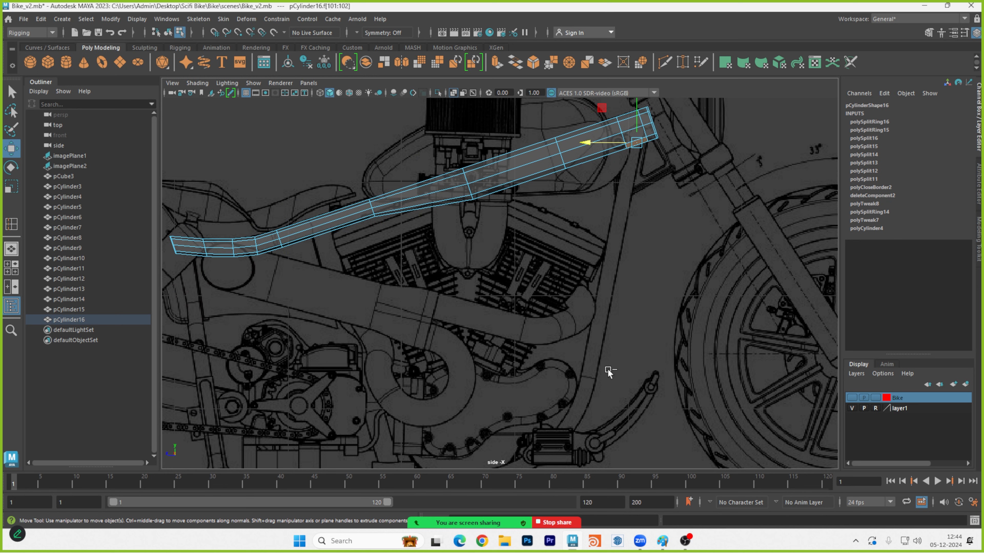
key("ctrl+e")
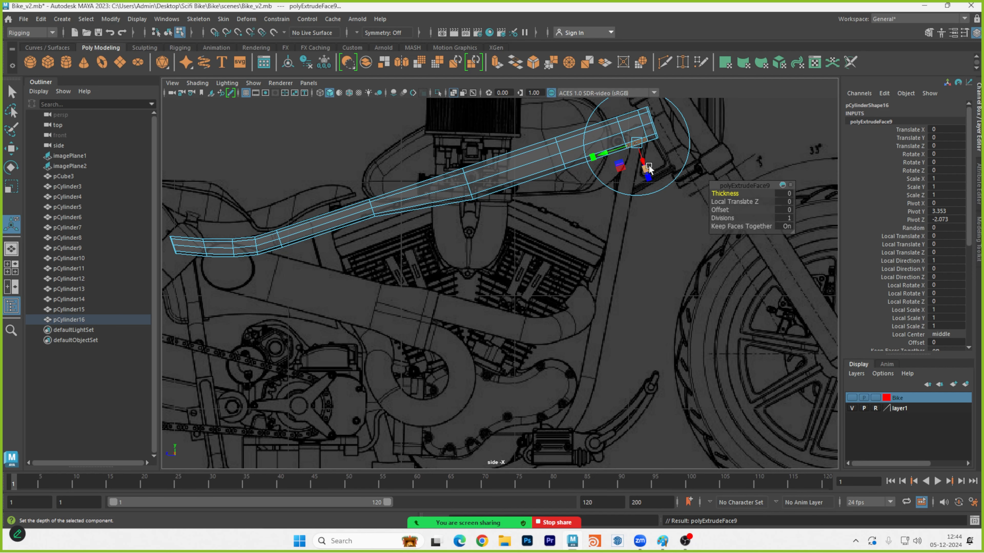
left_click_drag(643, 160, 568, 259)
key("ctrl+z")
Turn off Keep Faces Together for the extrusion so the two faces split into separate branches.
key("space")
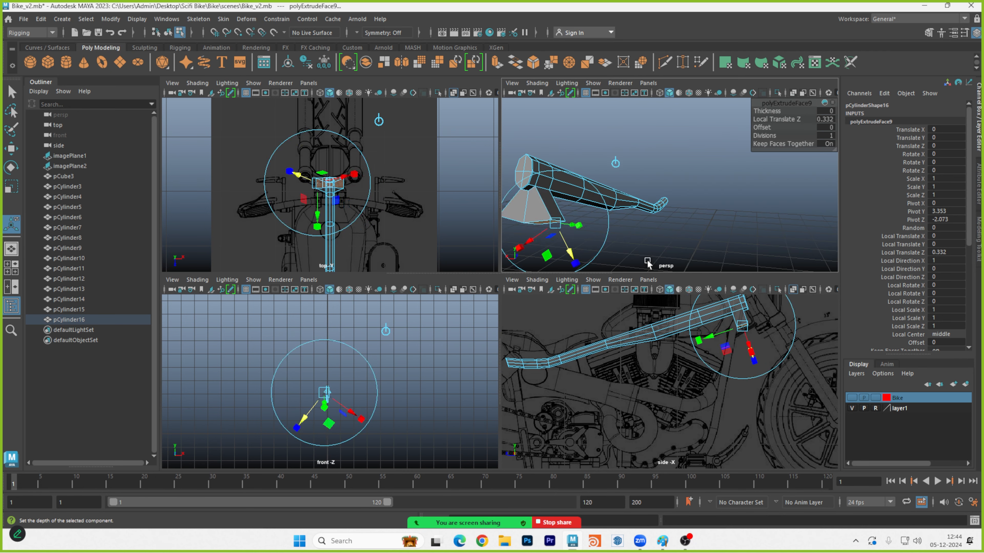
key("space")
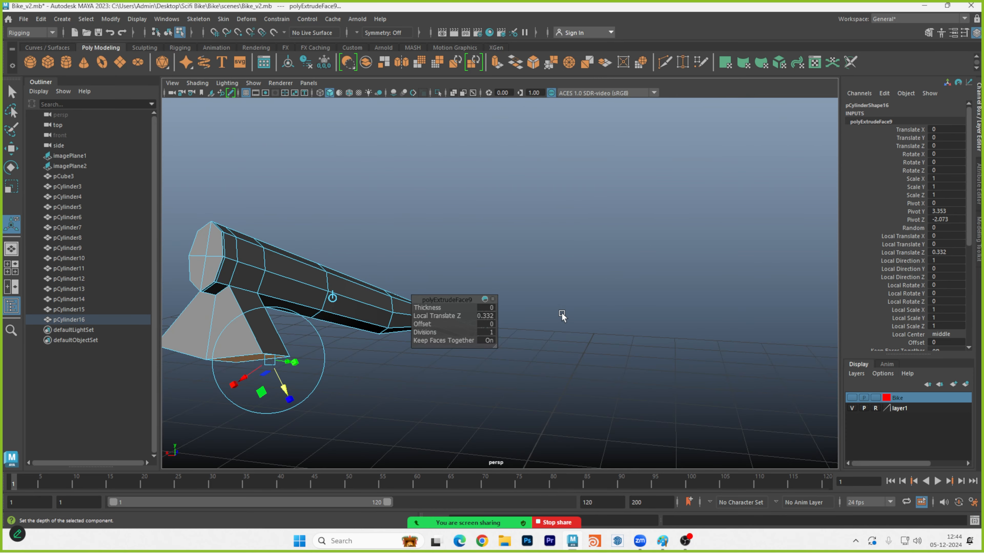
left_click_drag(562, 315, 665, 276, "alt")
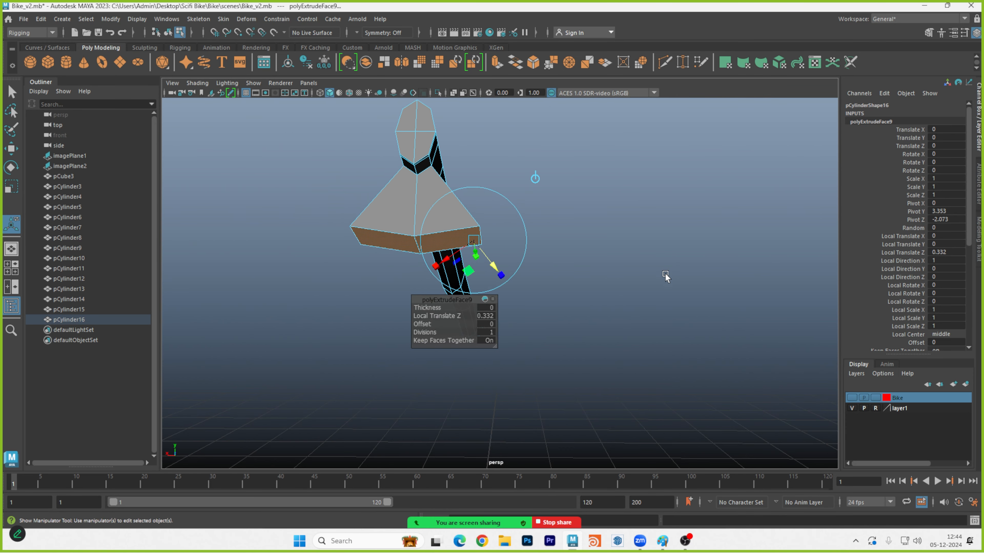
left_click(453, 341)
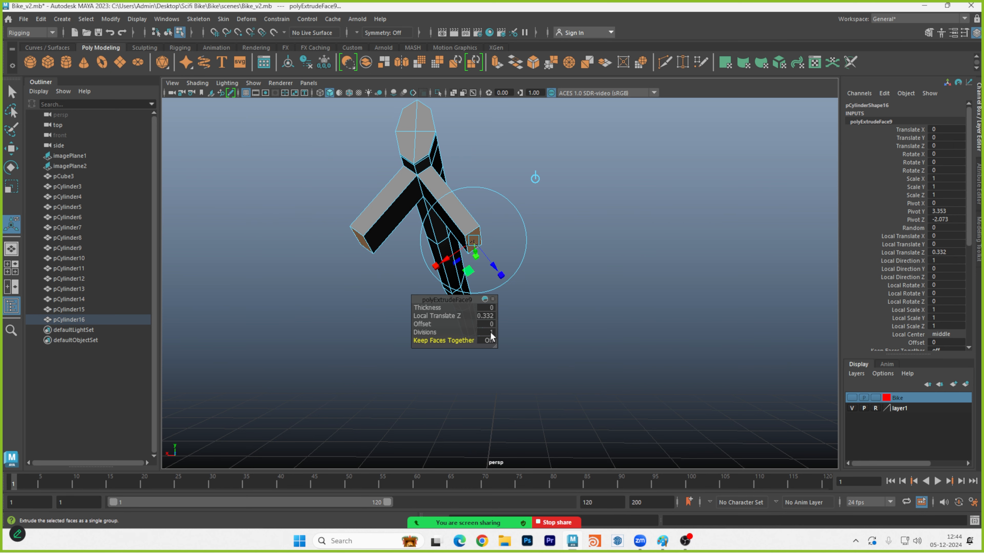
key("space")
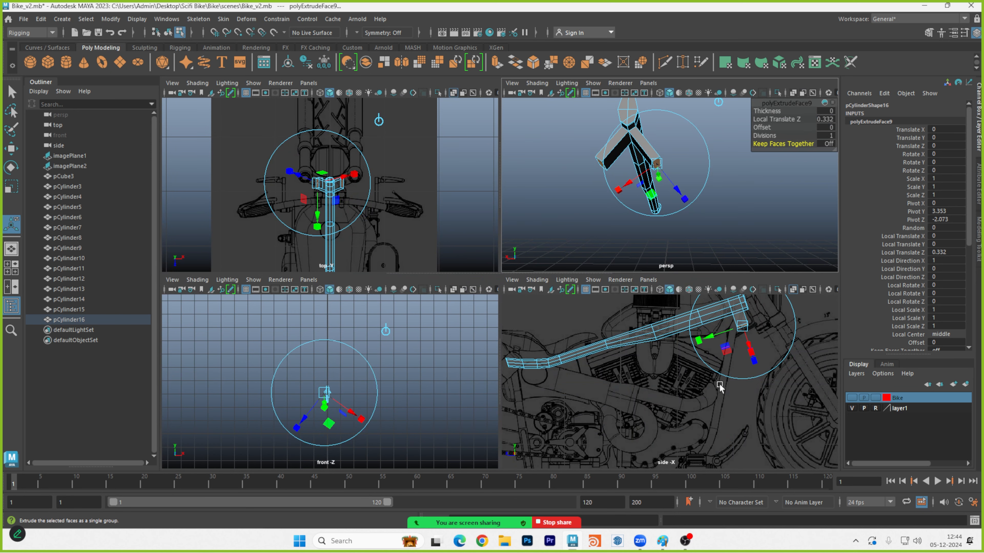
Move the extruded end faces down along the blueprint's front down tube in the side view, ending near the lower exhaust bend.
key("space")
middle_click_drag(658, 344, 651, 326, "alt")
key("w")
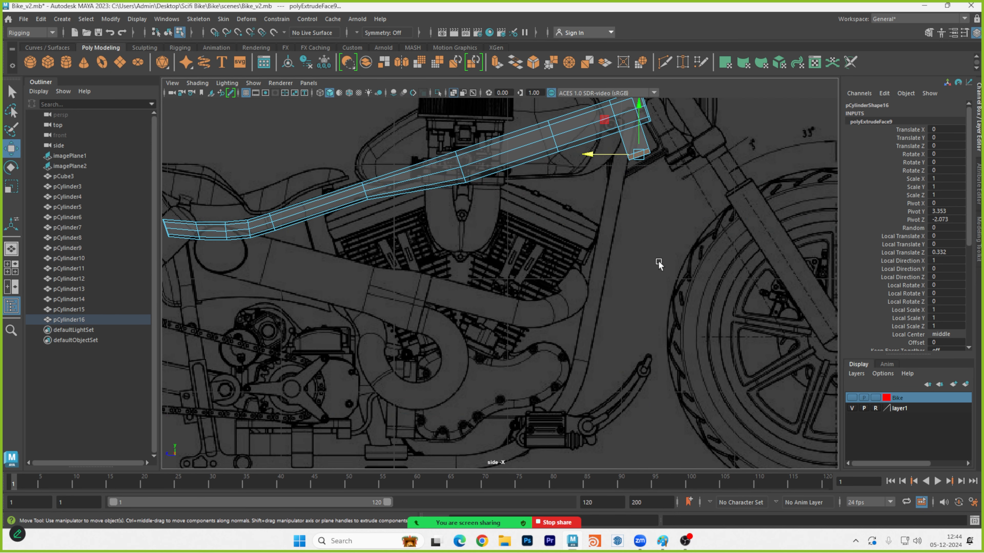
left_click_drag(638, 141, 566, 355)
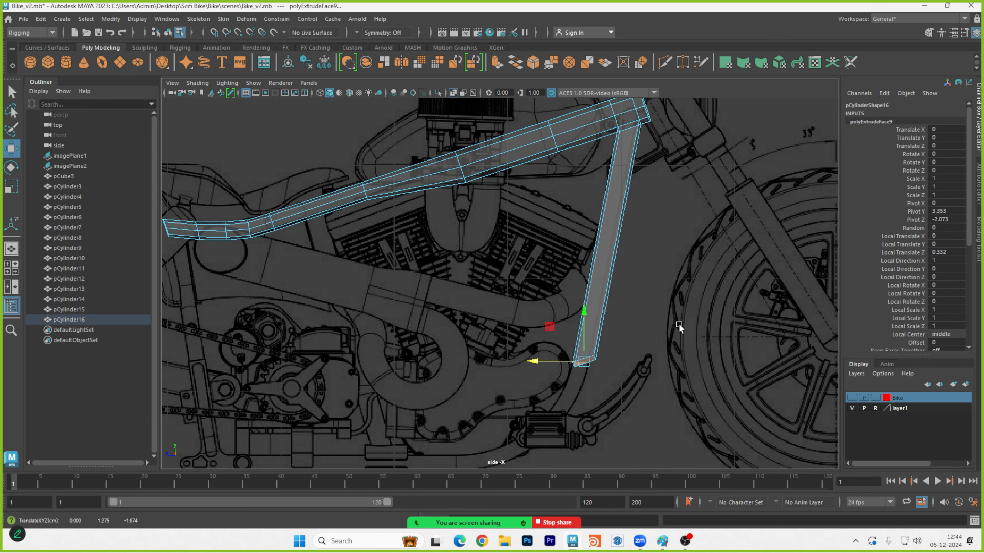
Check the two new down tubes with the smooth mesh preview in the perspective view.
key("space")
key("space")
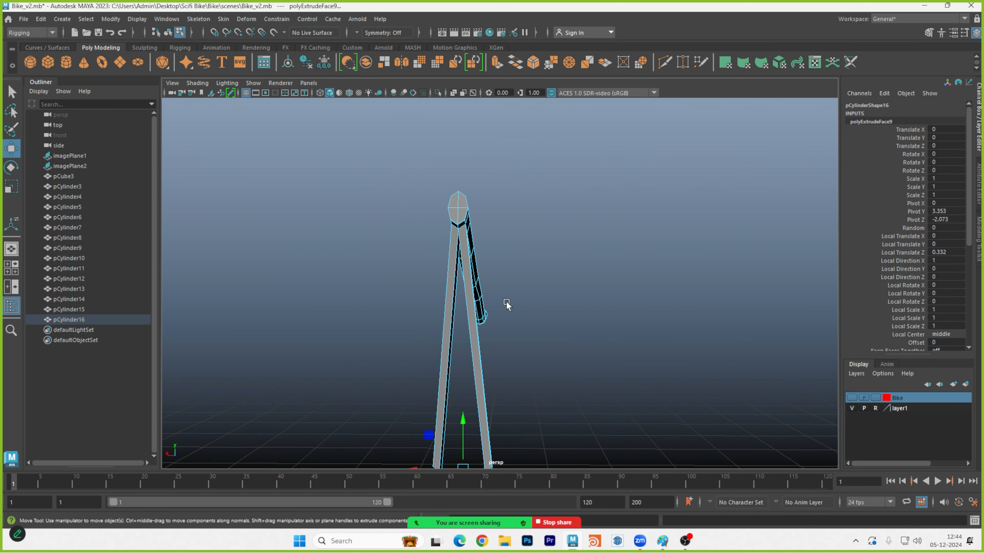
left_click_drag(506, 305, 655, 216, "alt")
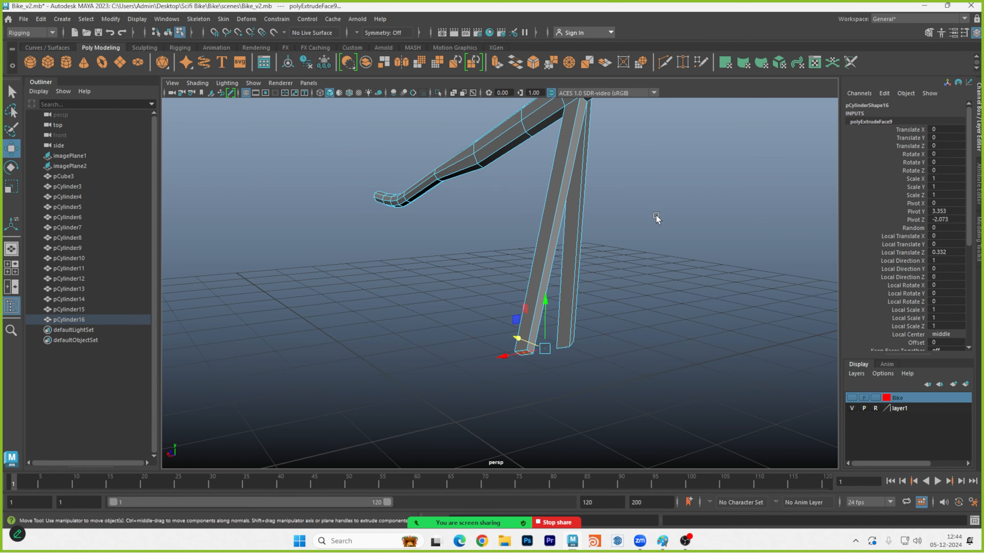
middle_click_drag(663, 209, 658, 265, "alt")
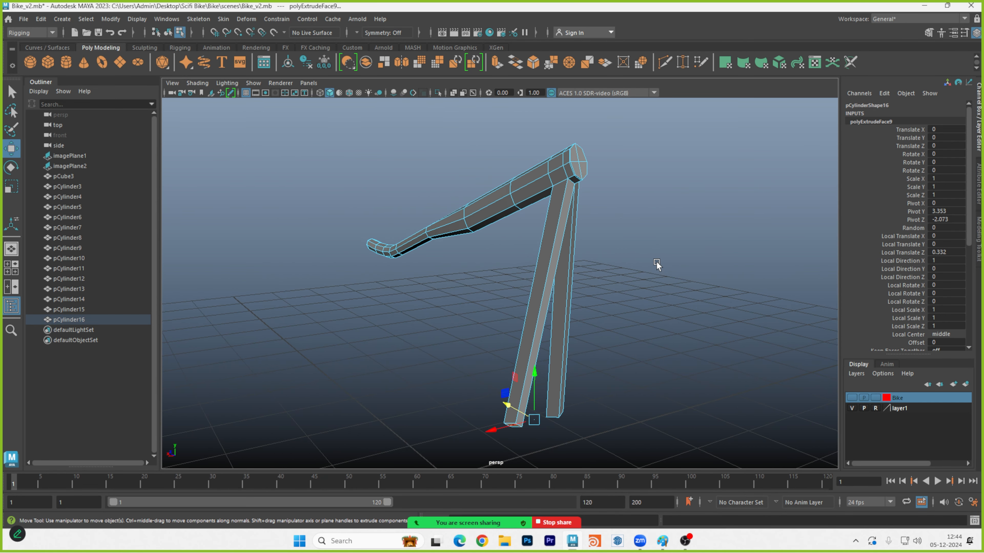
key("3")
left_click(658, 245)
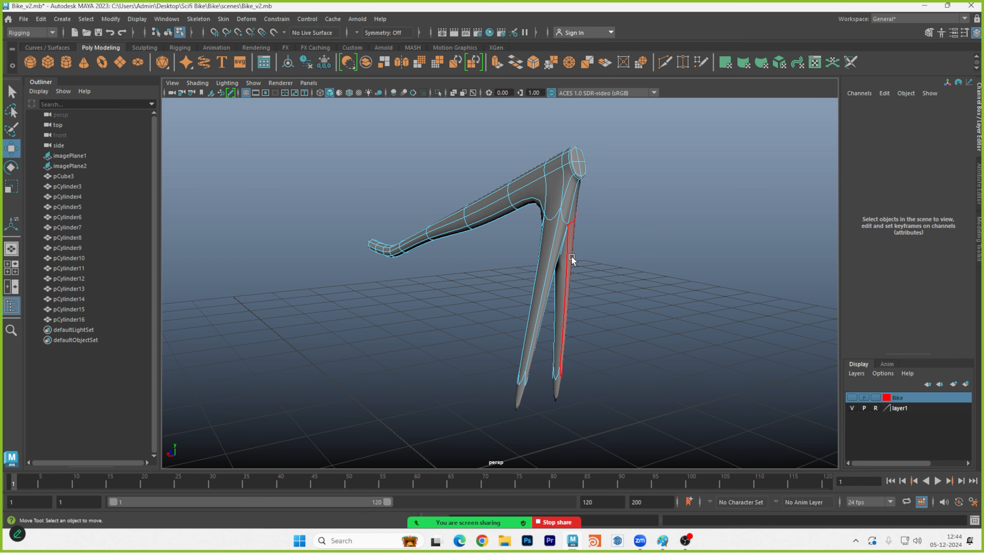
key("1")
Enable Object X symmetry and insert an edge loop around the top of the down tubes, just below their junction with the main tube.
right_click_drag(573, 259, 760, 238, "alt")
left_click_drag(759, 238, 670, 268, "alt")
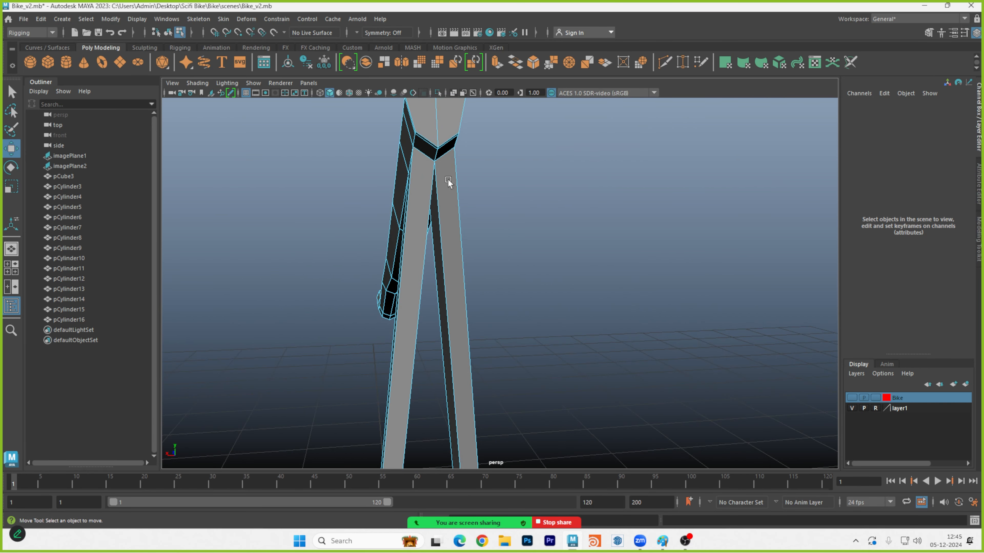
right_click_drag(451, 180, 573, 218, "alt")
mouse_move(573, 217)
left_mouse_down("alt")
mouse_move(633, 233)
mouse_move(571, 220)
left_mouse_up("alt")
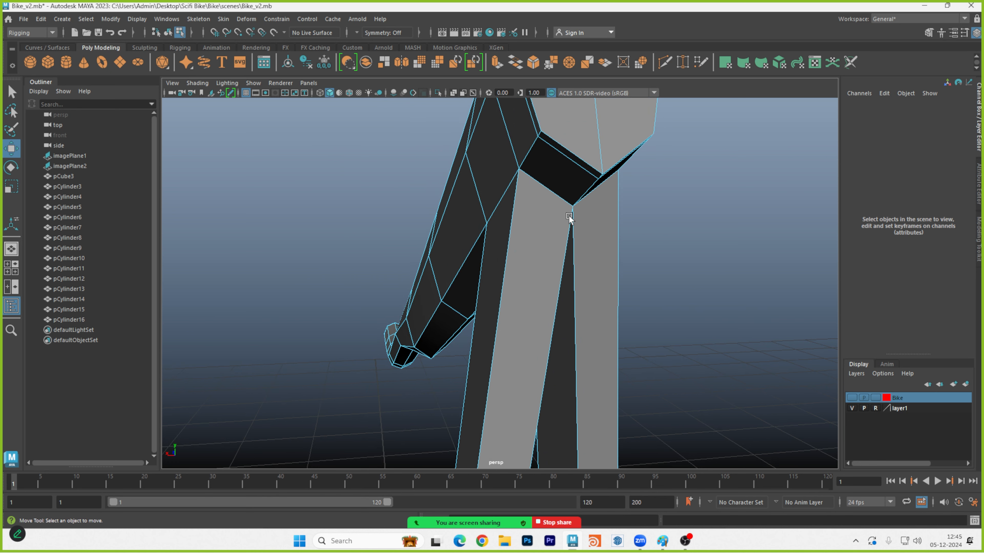
right_click_drag(560, 232, 547, 293)
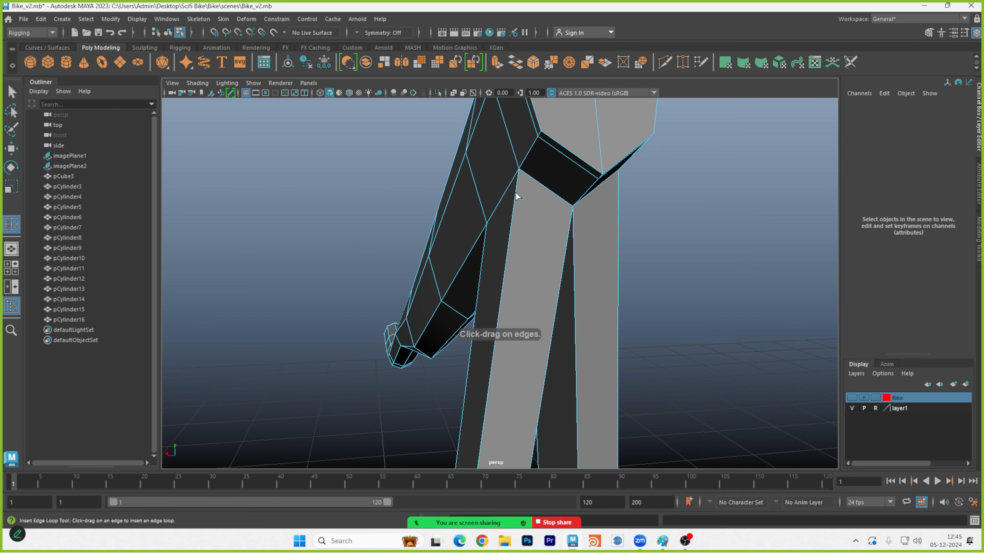
left_click_drag(519, 190, 524, 190, "alt")
left_click_drag(626, 203, 619, 226, "alt")
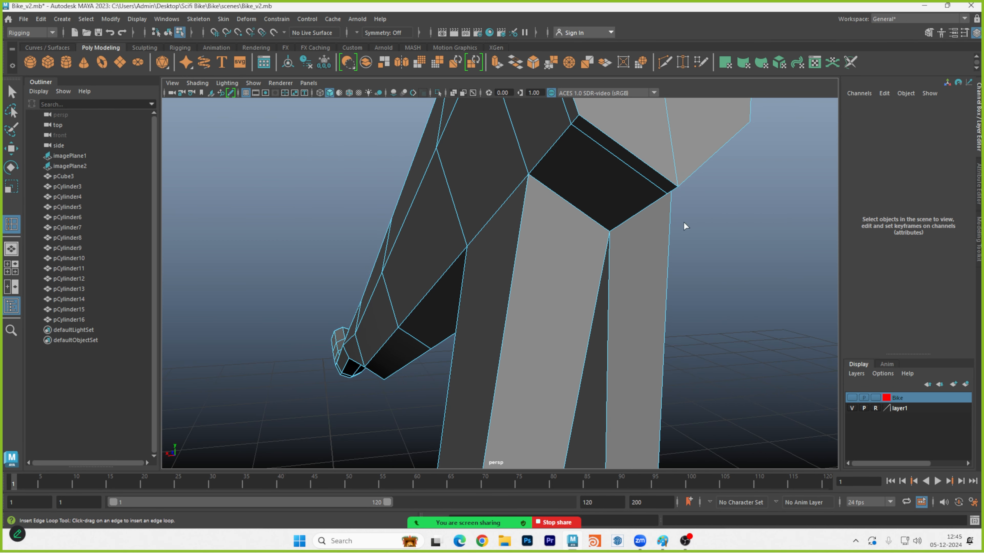
left_click(357, 31)
left_click(371, 47)
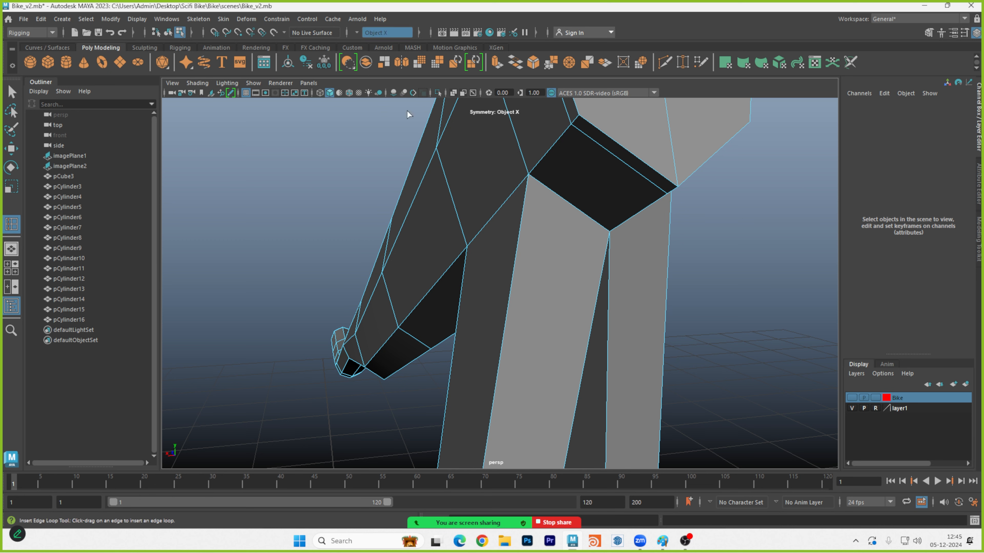
left_click(530, 180)
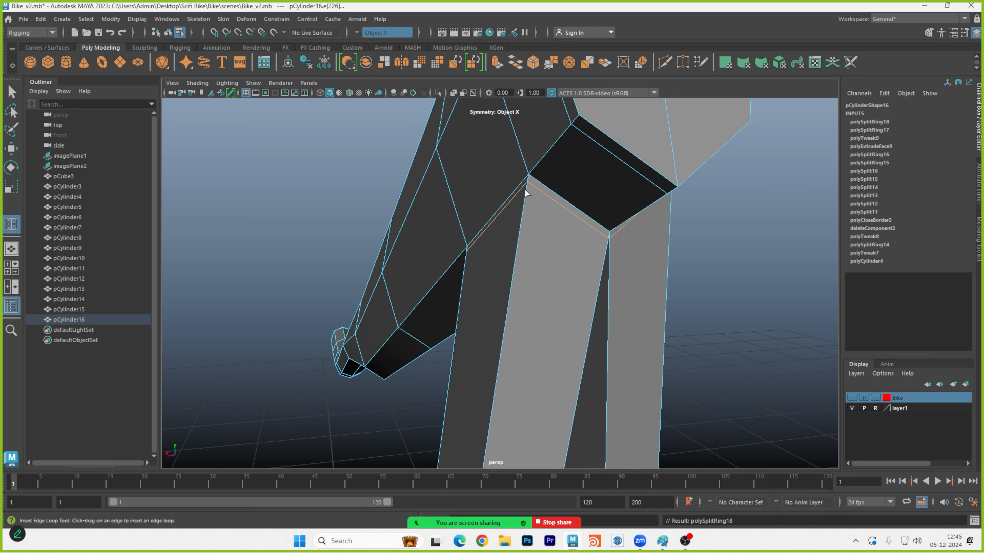
Return to object mode, select the frame mesh and inspect the smoothed tube junction from several sides.
right_click_drag(550, 179, 581, 161)
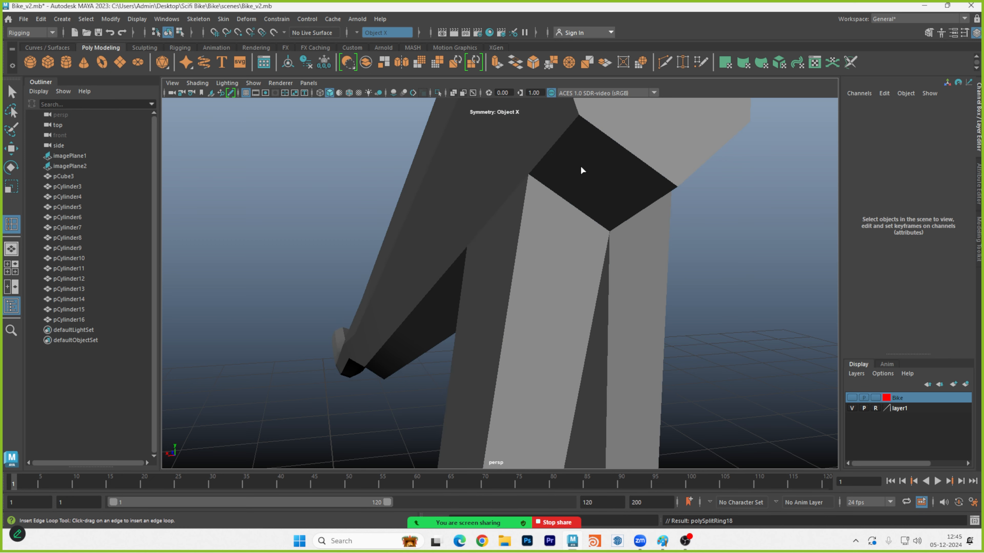
key("w")
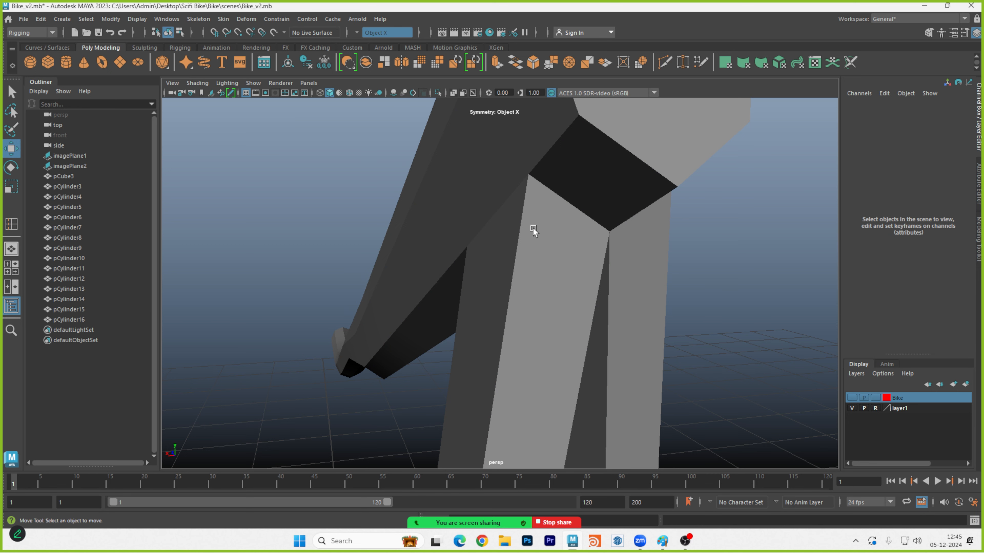
left_click(531, 236)
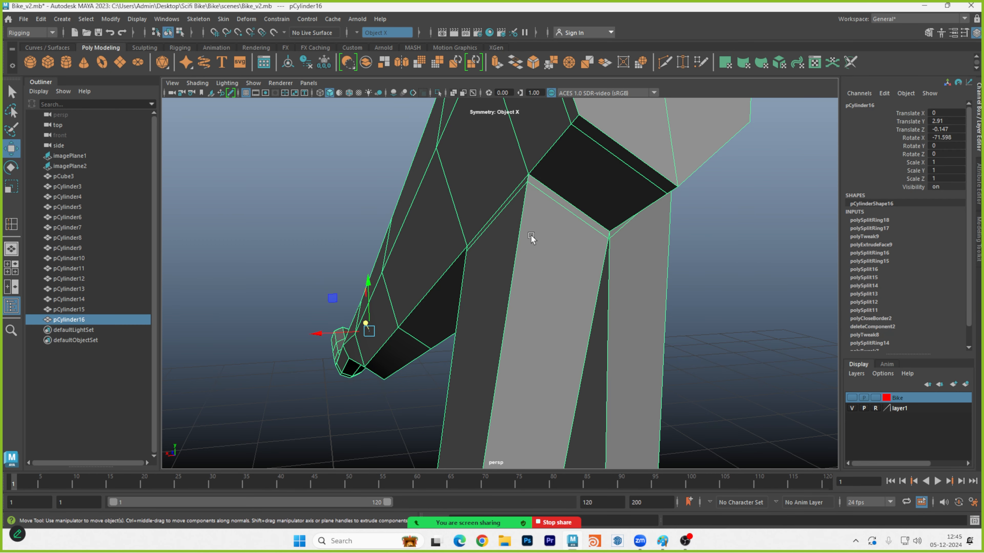
key("3")
left_click(681, 241)
scroll(681, 241, "down", 5)
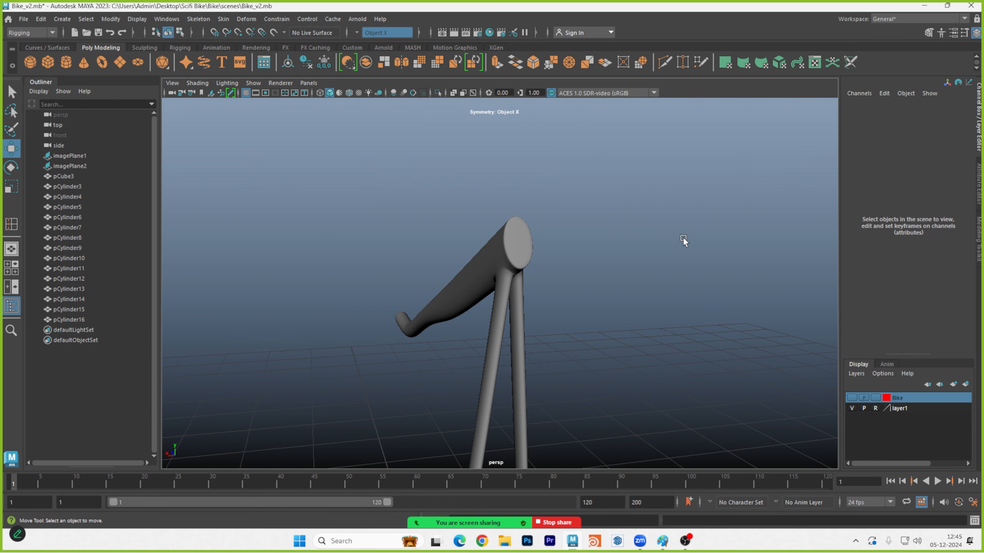
left_click_drag(607, 272, 763, 189, "alt")
right_click_drag(586, 185, 800, 216, "alt")
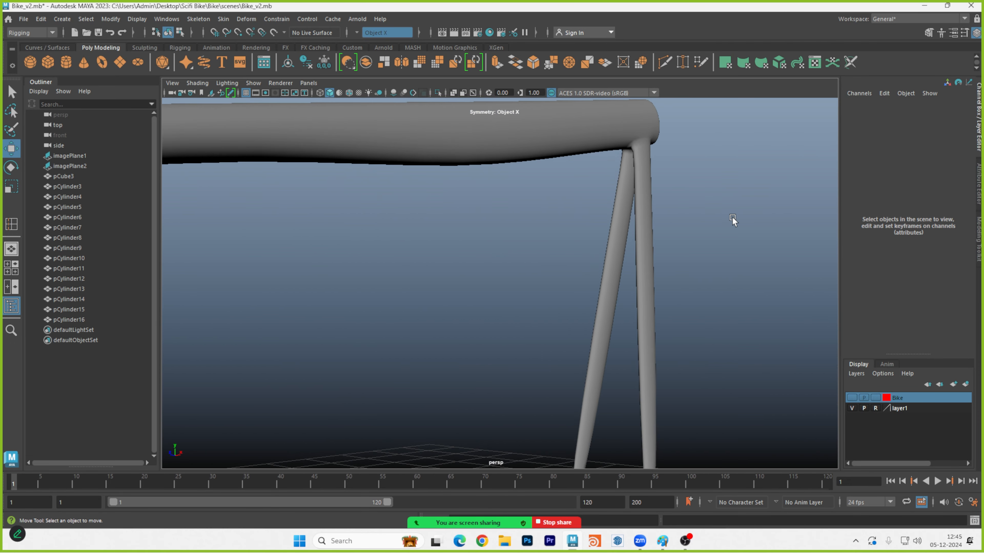
middle_click_drag(734, 221, 699, 139, "alt")
left_click_drag(699, 138, 555, 173, "alt")
left_click_drag(687, 186, 606, 294, "alt")
key("1")
Select the vertices at the lower end of the down tubes in the side view and scale them flat along the tube.
left_click_drag(562, 322, 580, 360, "alt")
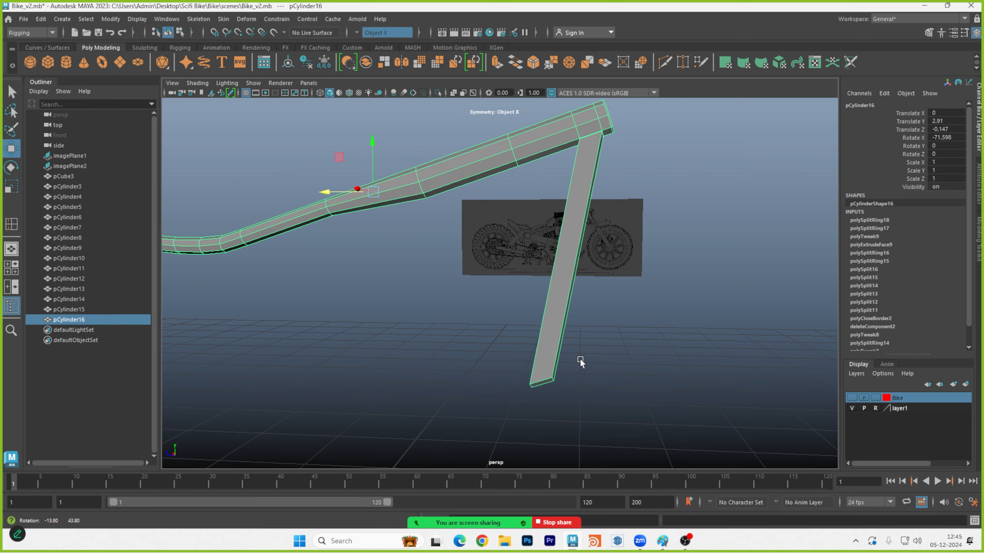
key("space")
left_click_drag(630, 388, 687, 374)
middle_click_drag(590, 335, 603, 303, "alt")
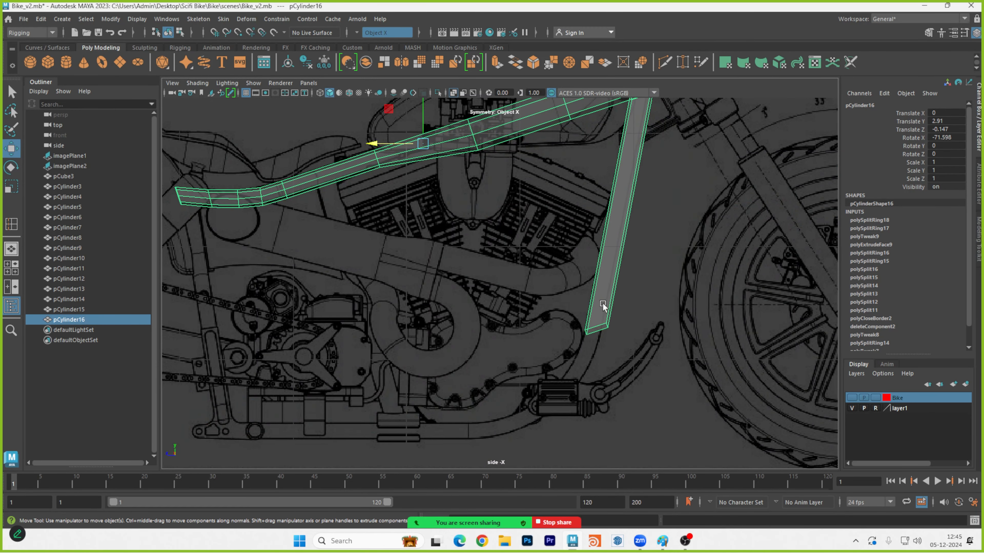
right_click_drag(602, 303, 752, 310, "alt")
middle_click_drag(745, 312, 598, 345, "alt")
middle_click_drag(591, 311, 575, 348, "alt")
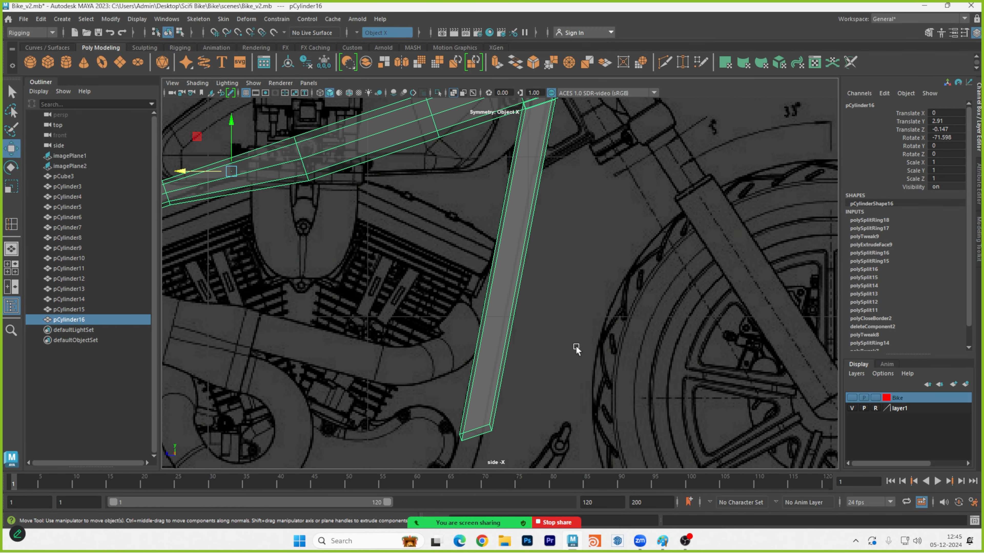
middle_click_drag(575, 242, 608, 184, "alt")
right_click_drag(519, 236, 470, 236)
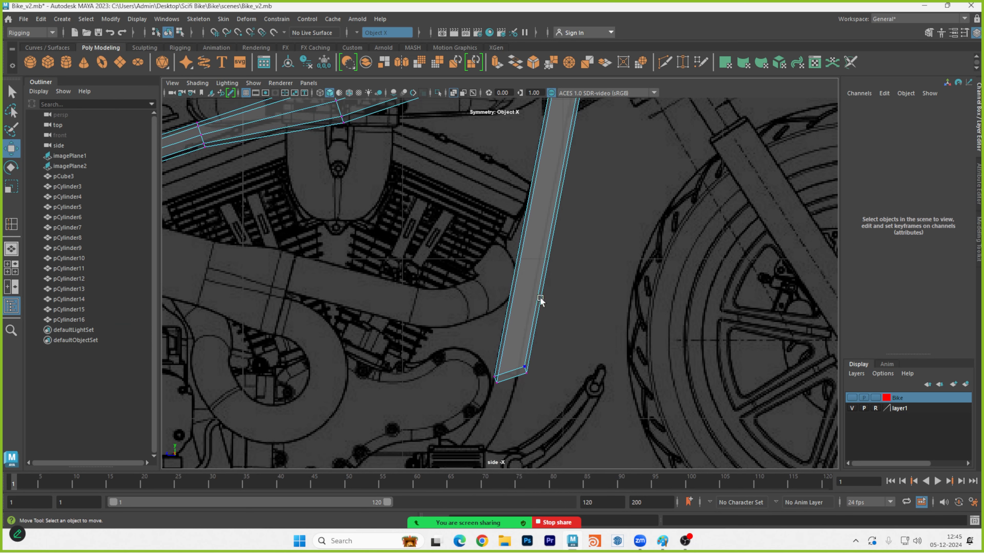
left_click_drag(594, 407, 417, 324)
key("r")
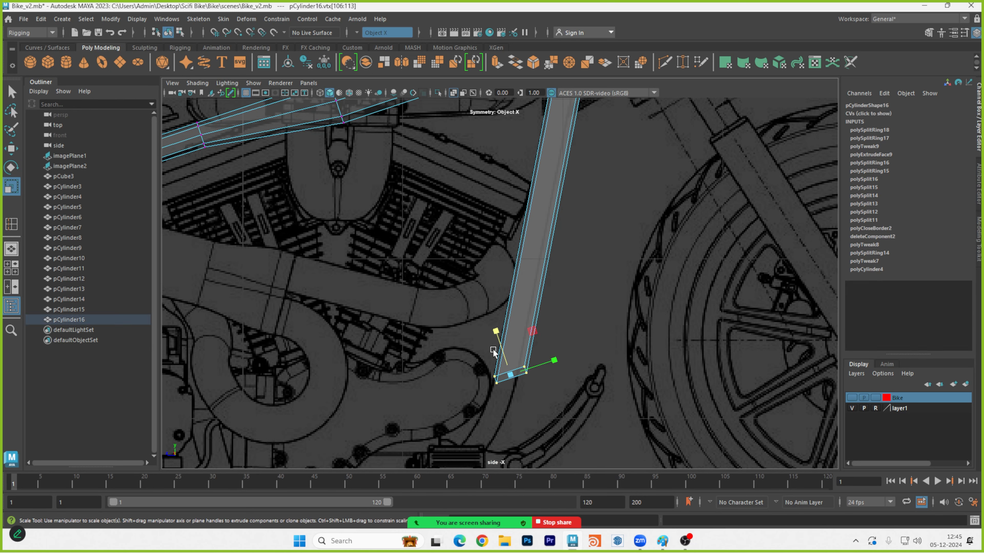
left_click_drag(493, 344, 510, 405)
left_click_drag(556, 362, 482, 373)
Reset the Scale tool, set its axis orientation to Component and try to square off the down tubes' end vertices with it.
key("w")
right_click_drag(503, 387, 658, 341, "alt")
middle_click_drag(634, 338, 633, 297, "alt")
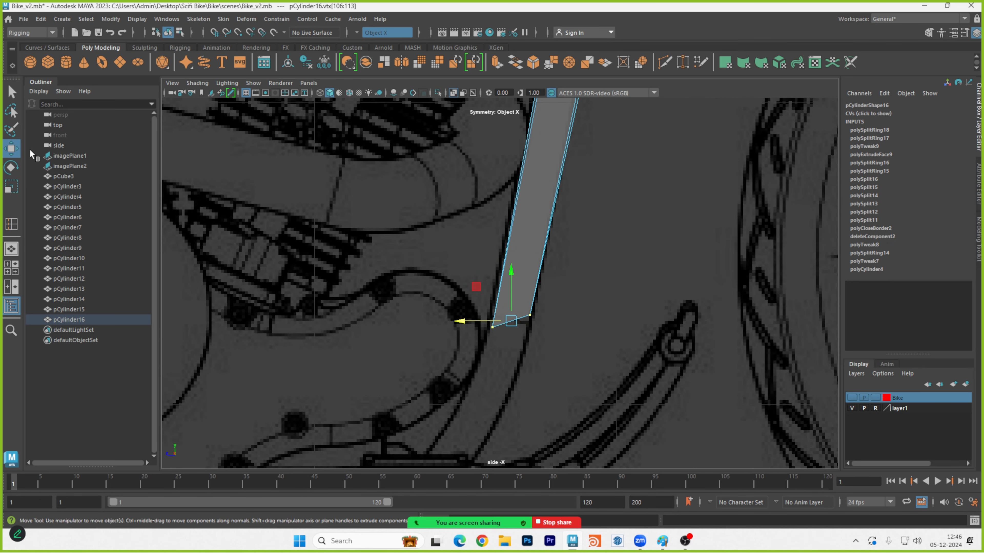
key("r")
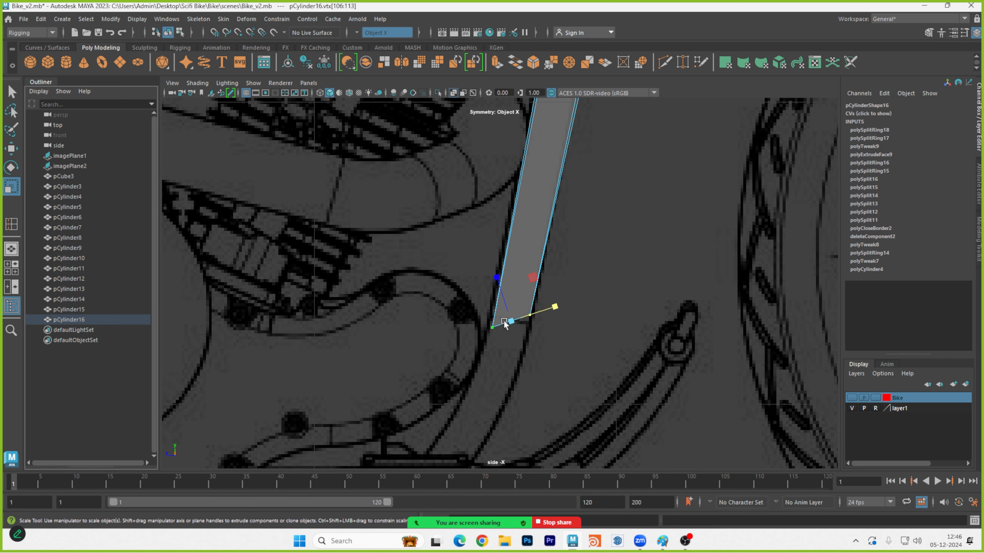
double_click(15, 189)
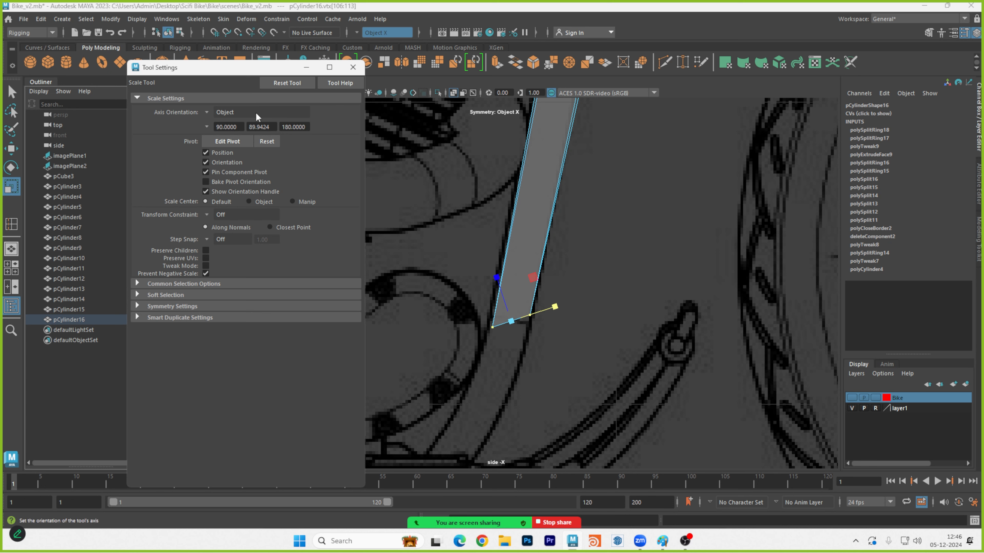
left_click(277, 86)
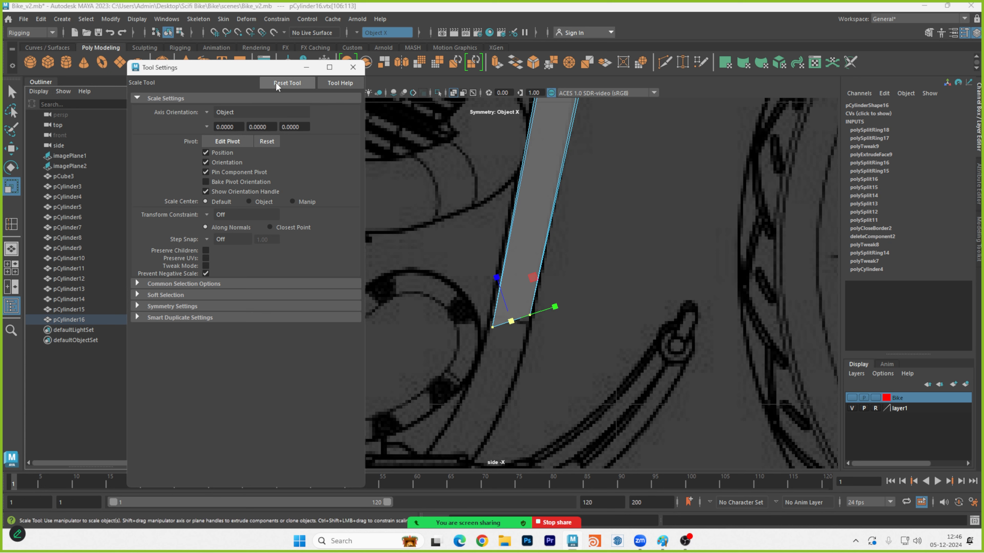
left_click(207, 111)
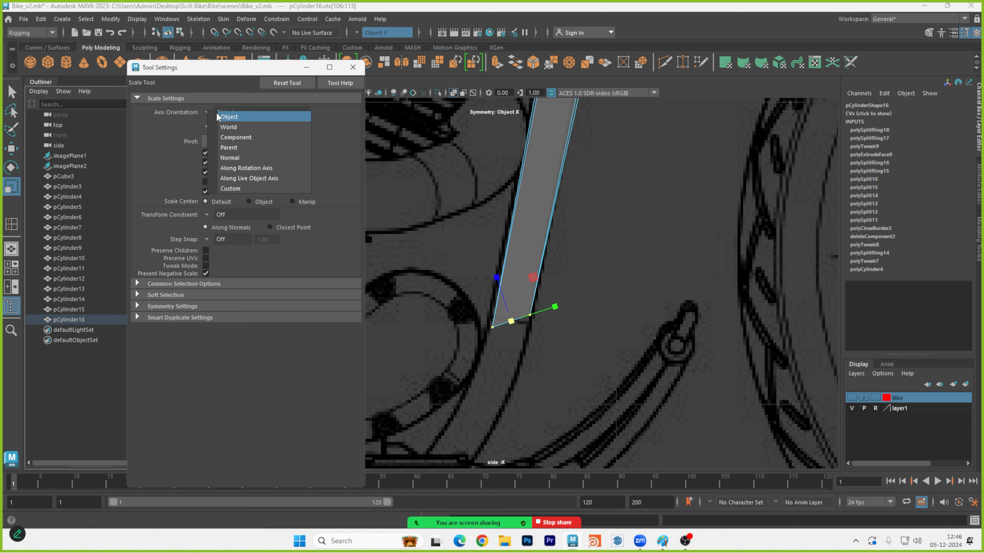
left_click(240, 134)
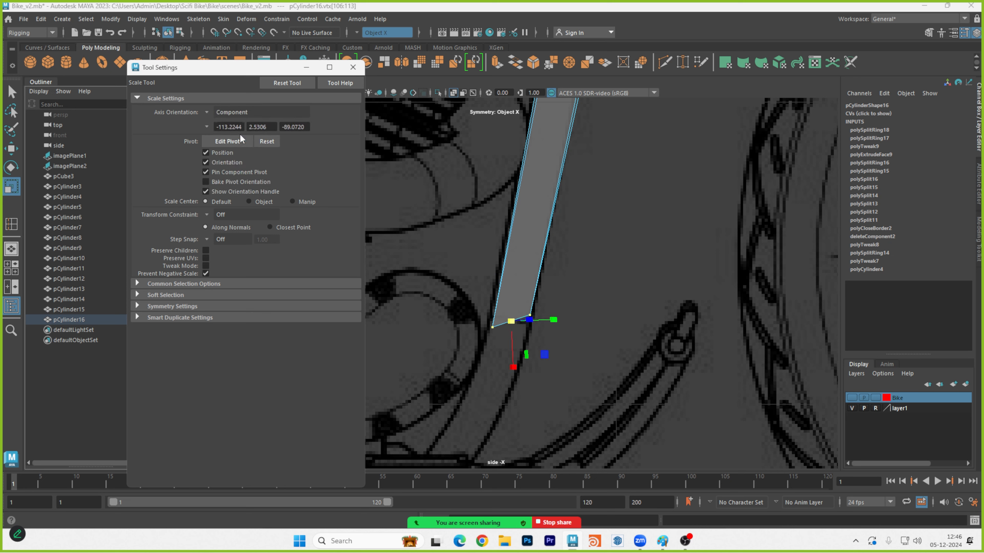
left_click(511, 318)
left_click_drag(512, 373, 507, 301)
left_click_drag(512, 364, 516, 312)
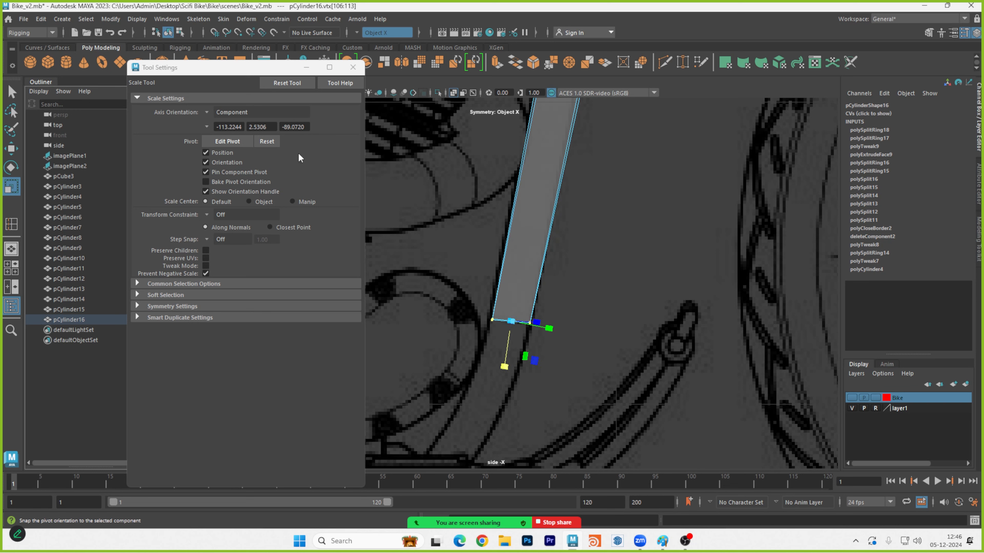
Reset the Scale tool and try the Normal and Object axis orientations on the selected end vertices.
left_click(294, 83)
left_click(207, 112)
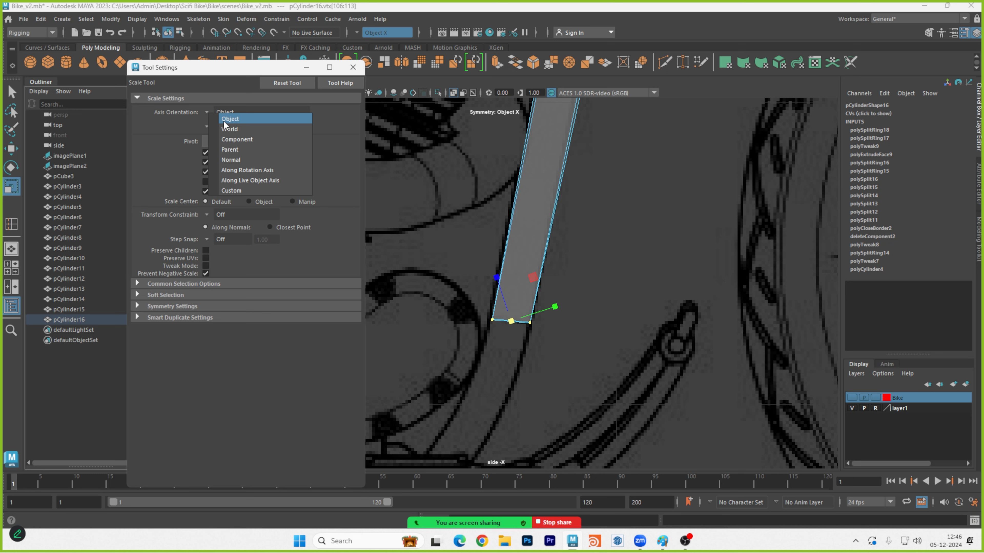
left_click(244, 159)
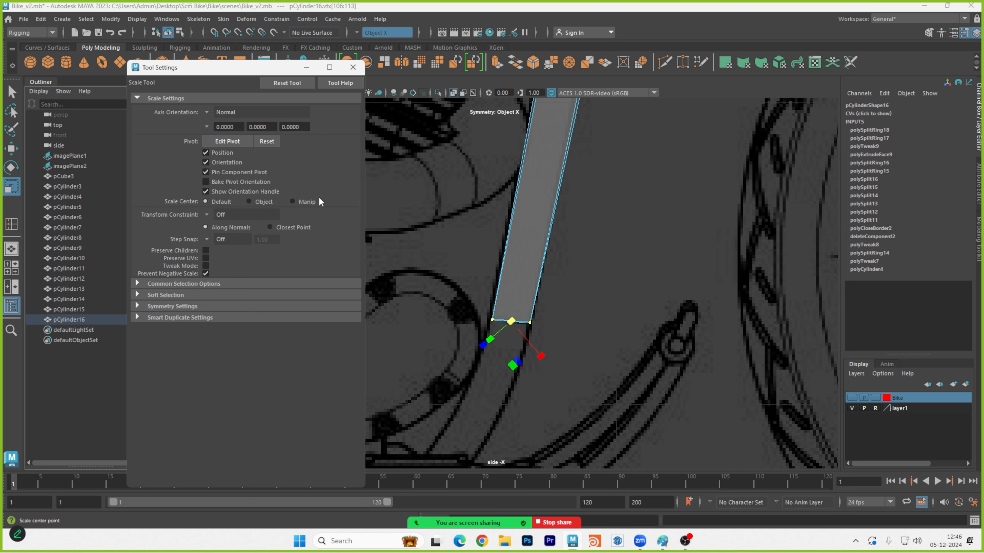
left_click(226, 112)
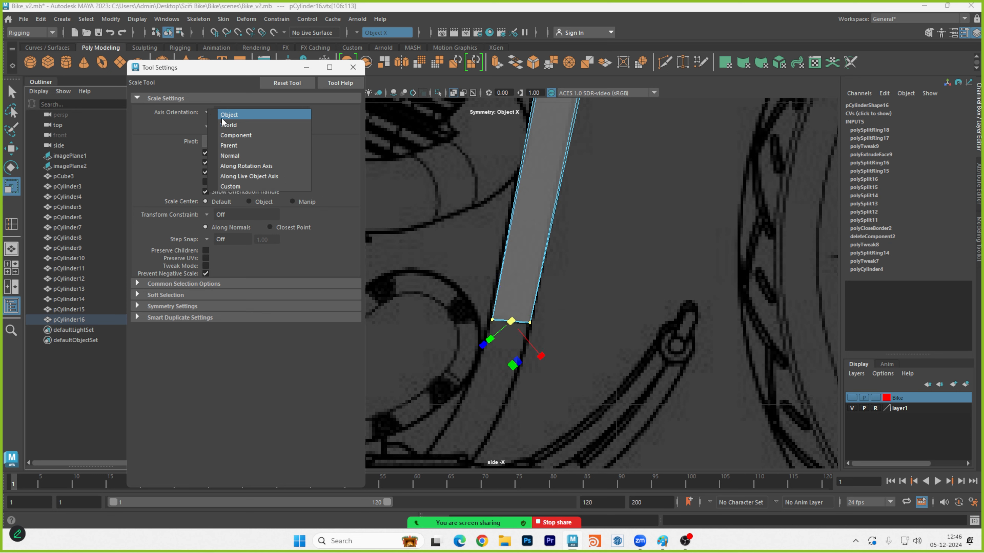
left_click(234, 118)
Set the Scale tool's axis orientation to World and scale the down tubes' end vertices vertically into a level line.
left_click(206, 112)
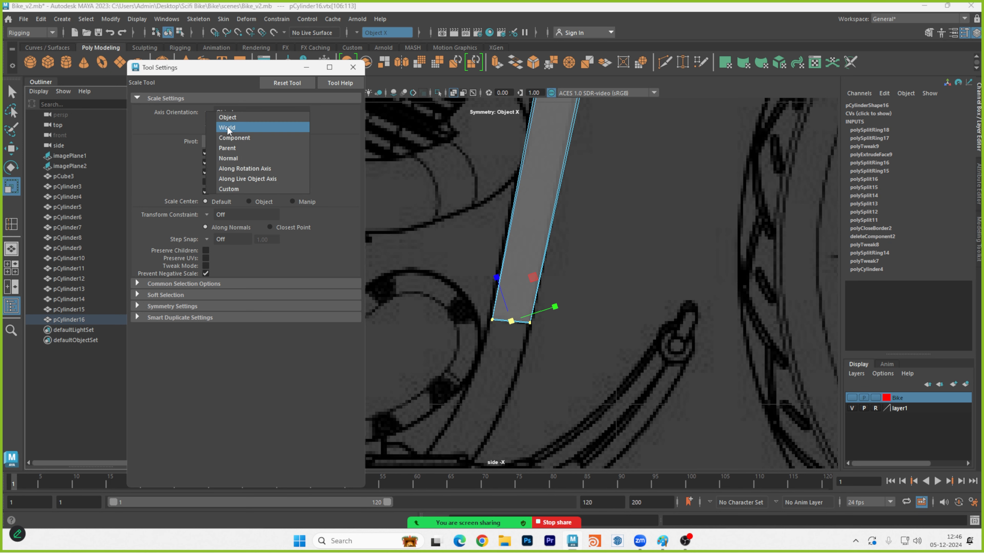
left_click(226, 126)
left_click_drag(512, 283, 511, 350)
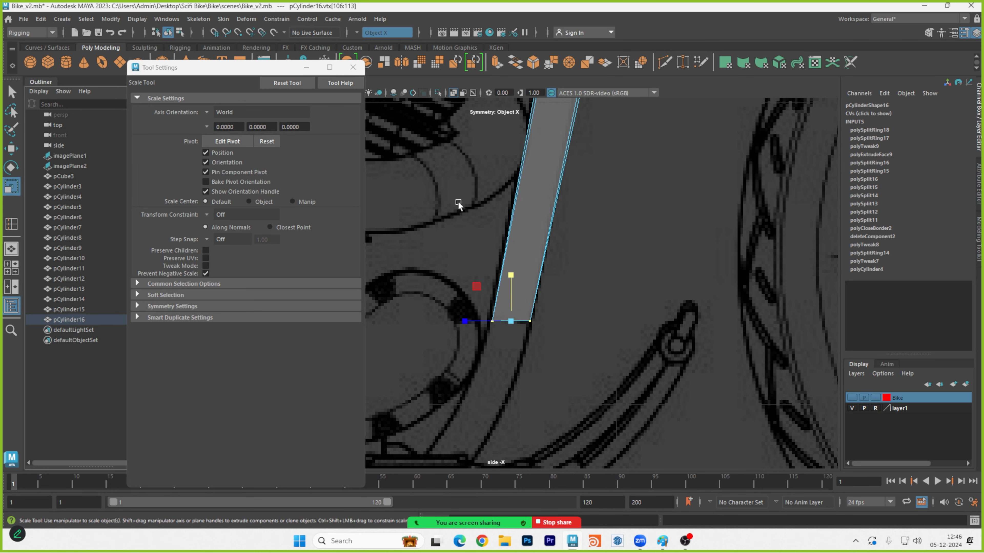
right_click_drag(684, 268, 761, 280, "alt")
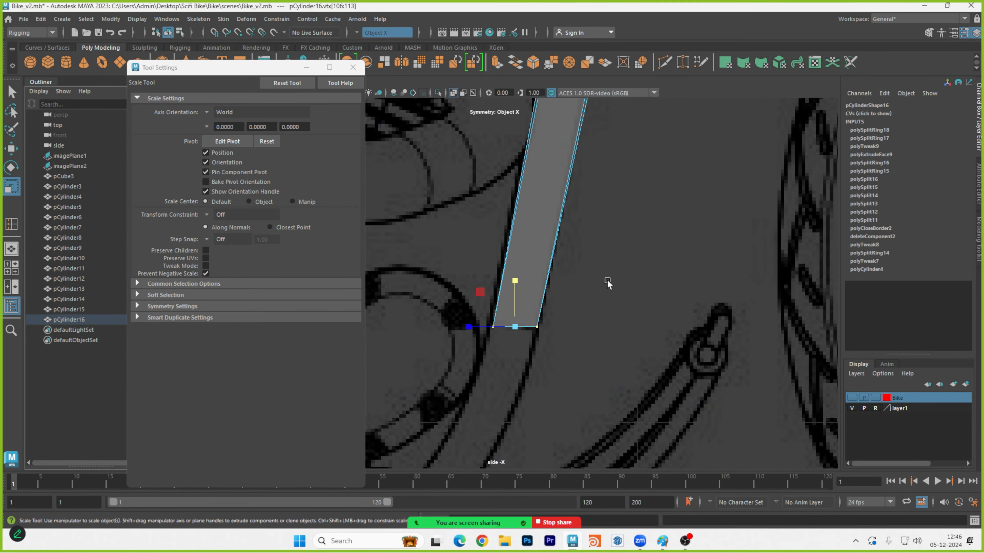
Inspect the down tubes against the side-view blueprint, from the rear of the frame to the front wheel.
middle_click_drag(608, 280, 654, 275, "alt")
right_click_drag(661, 235, 580, 241, "alt")
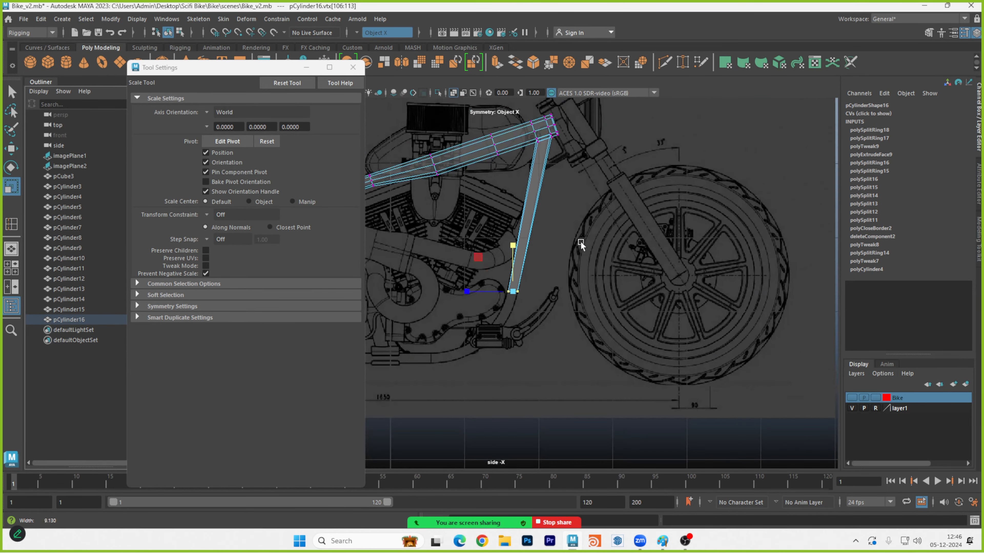
key("space")
key("space")
left_click_drag(712, 249, 652, 272, "alt")
left_click_drag(593, 290, 666, 318, "alt")
key("space")
key("space")
right_click_drag(563, 333, 601, 335, "alt")
middle_click_drag(601, 335, 689, 309, "alt")
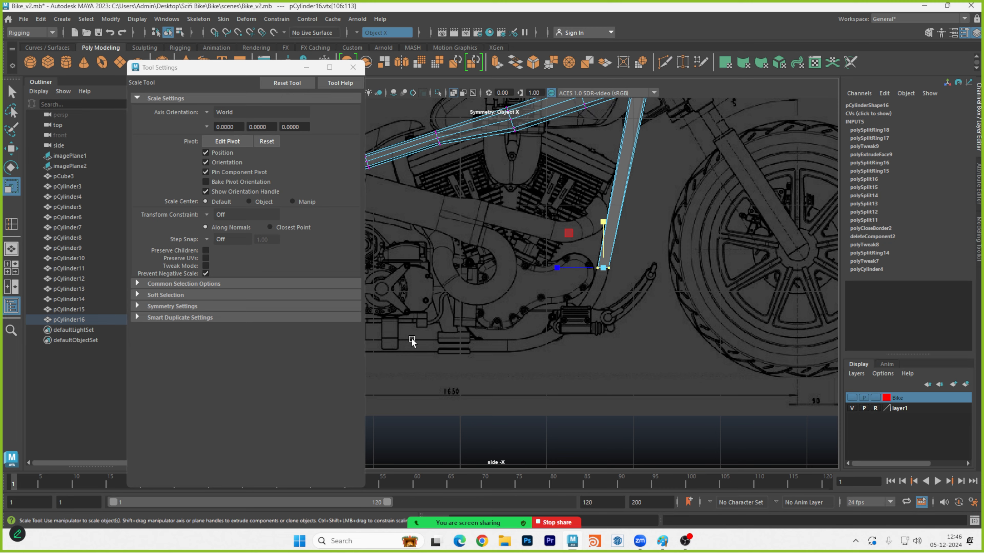
middle_click_drag(412, 337, 616, 346, "alt")
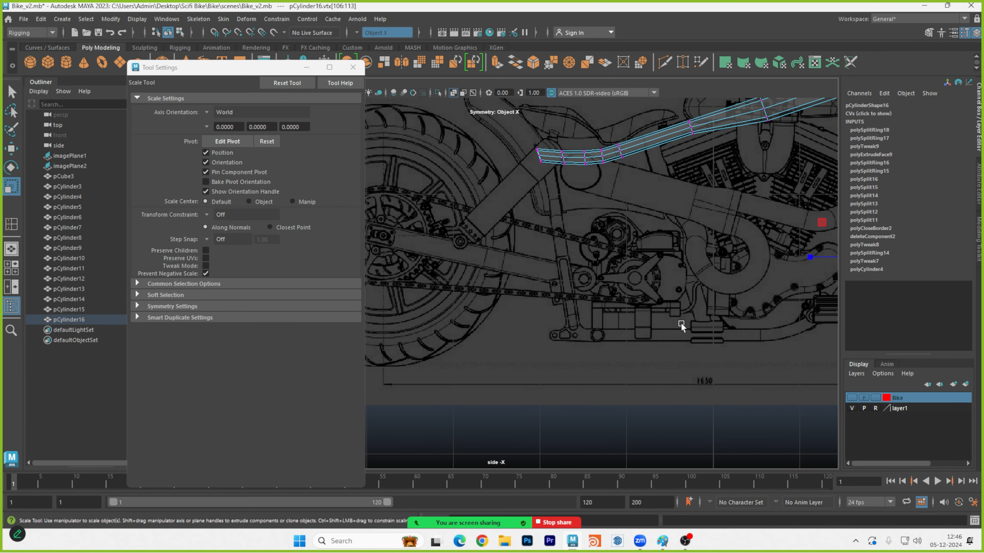
middle_click_drag(681, 322, 579, 313, "alt")
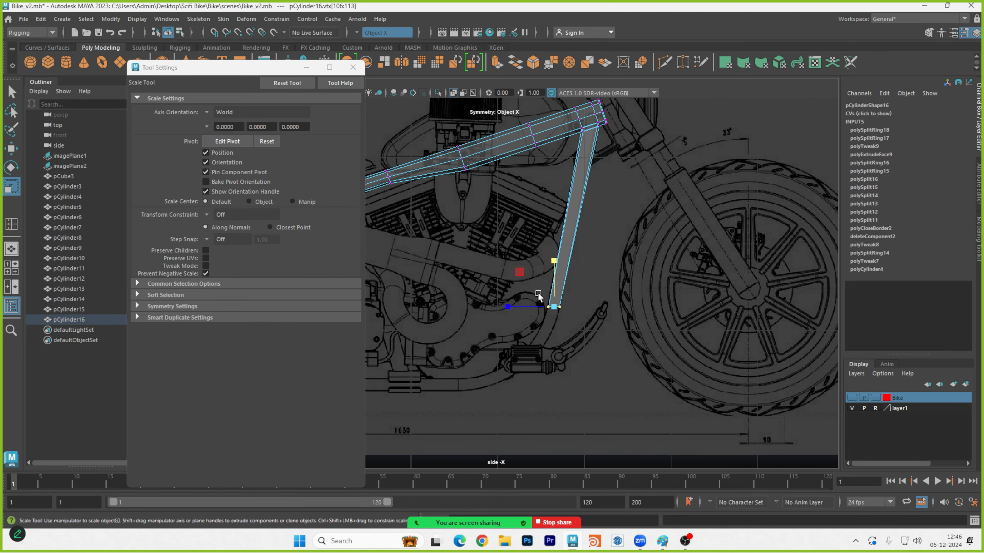
right_click_drag(538, 292, 717, 288, "alt")
middle_click_drag(716, 288, 706, 320, "alt")
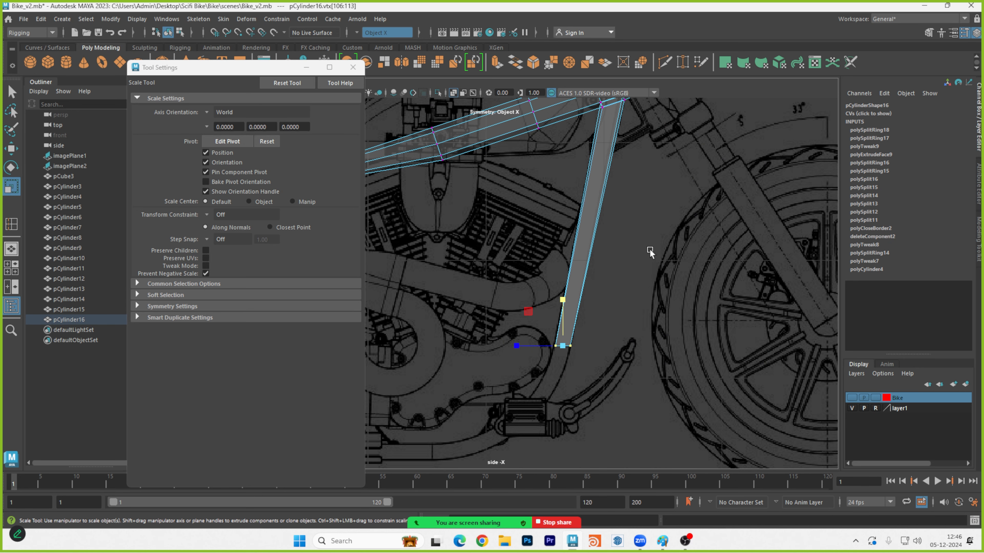
middle_click_drag(662, 240, 651, 261, "alt")
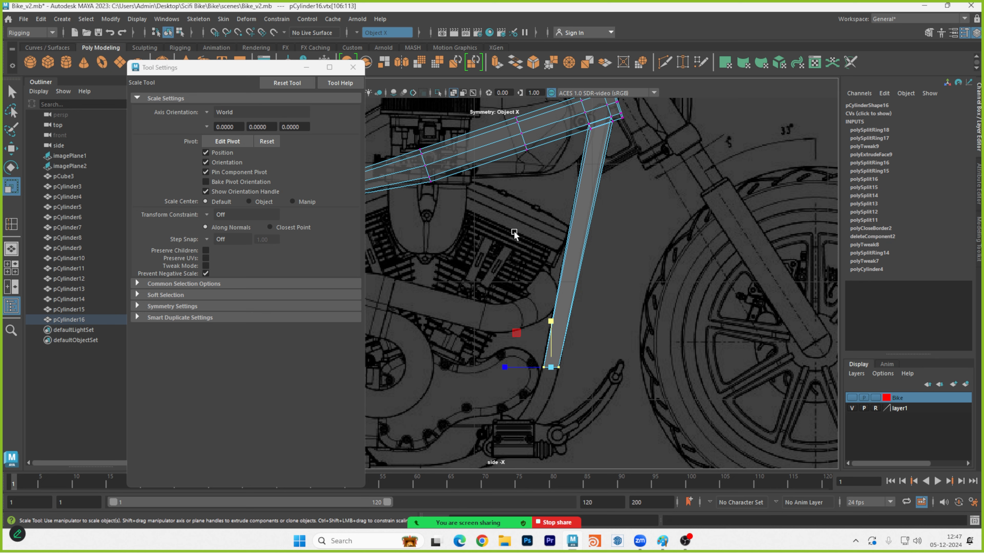
Reset the Scale tool, close its settings, clear the vertex selection and return to object mode.
left_click(292, 82)
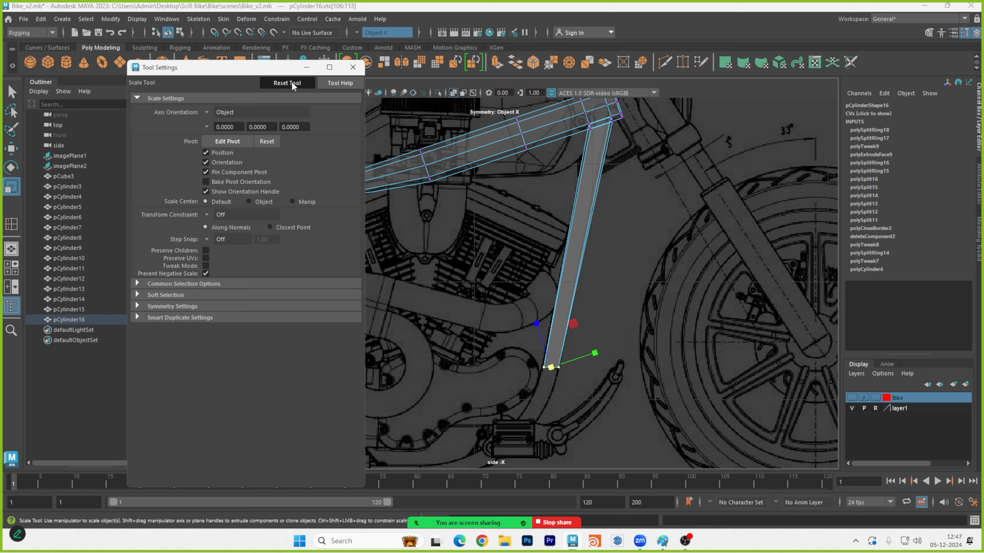
left_click(352, 67)
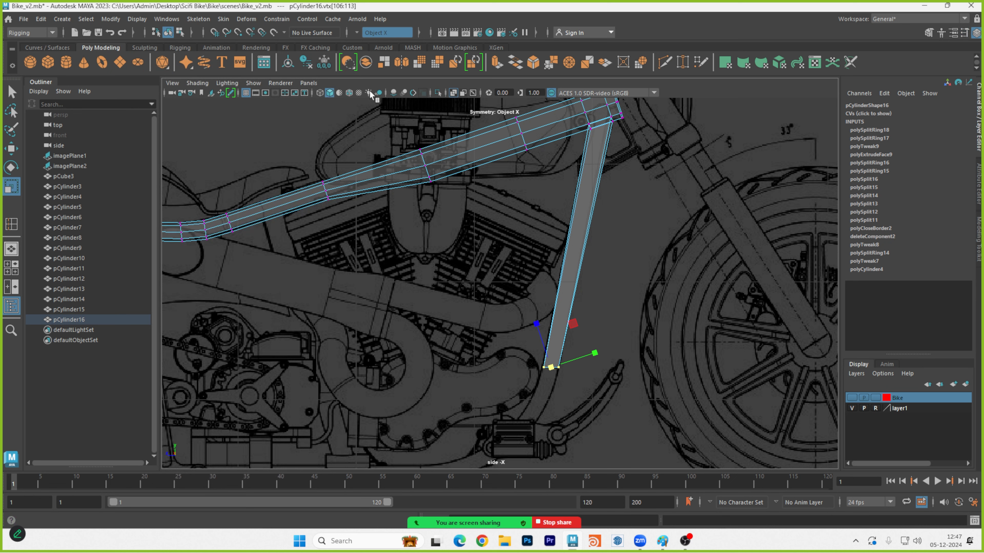
left_click(664, 317)
right_click_drag(545, 236, 606, 221)
Select the frame mesh in the perspective view and pick a face at the down tubes' lower end in face mode.
left_click_drag(644, 273, 602, 271, "alt")
key("space")
key("space")
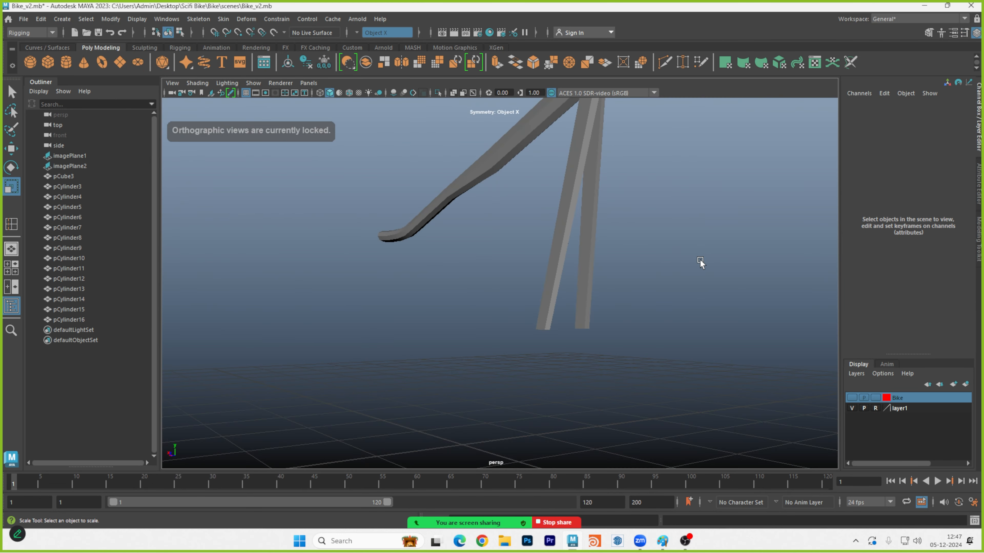
left_click_drag(701, 266, 653, 268, "alt")
left_click_drag(430, 268, 576, 296)
right_click_drag(574, 236, 573, 265)
left_click(516, 318)
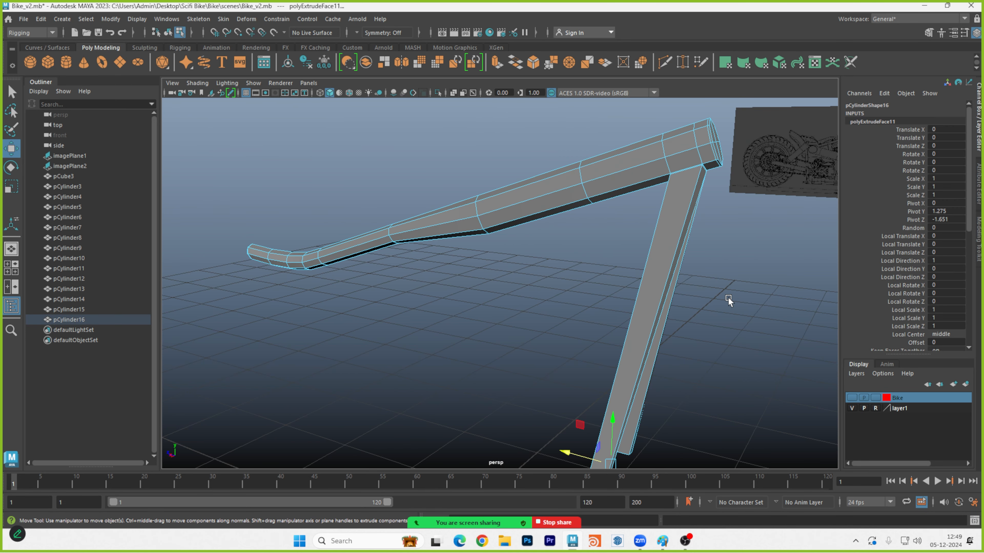
Examine the down tubes and their lower end faces in the side view and from several perspective angles.
middle_click_drag(728, 297, 726, 282, "alt")
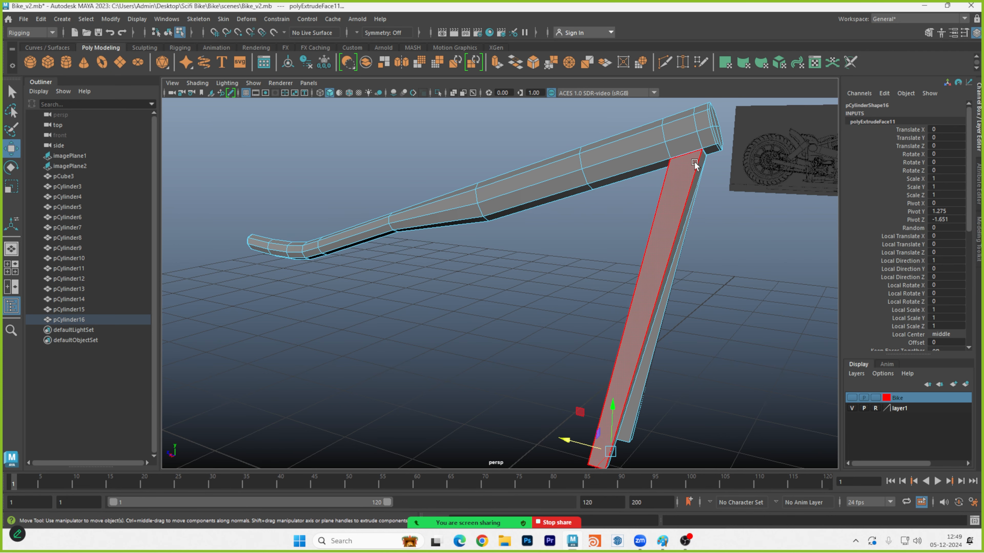
key("space")
key("space")
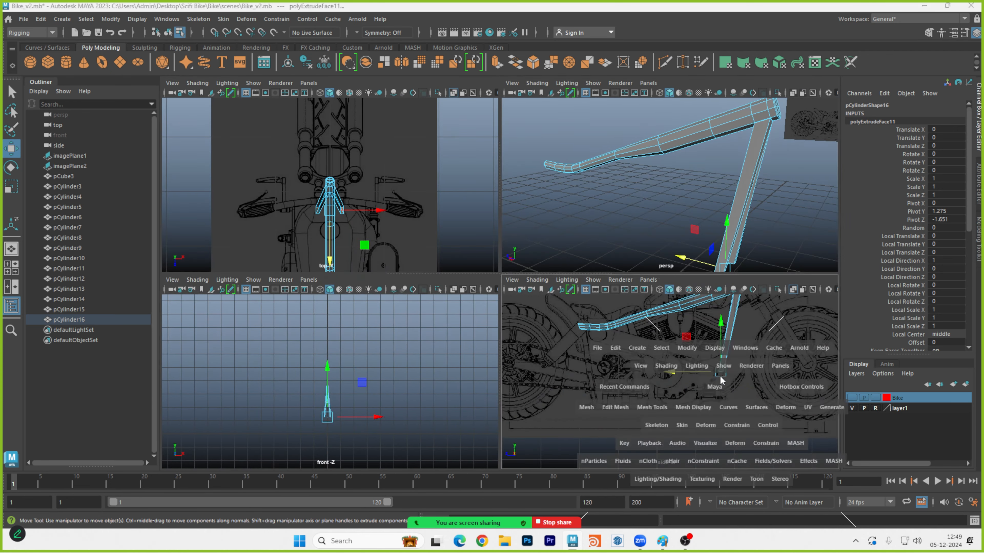
middle_click_drag(712, 272, 659, 347, "alt")
scroll(683, 235, "up", 3)
right_click_drag(683, 236, 793, 265, "alt")
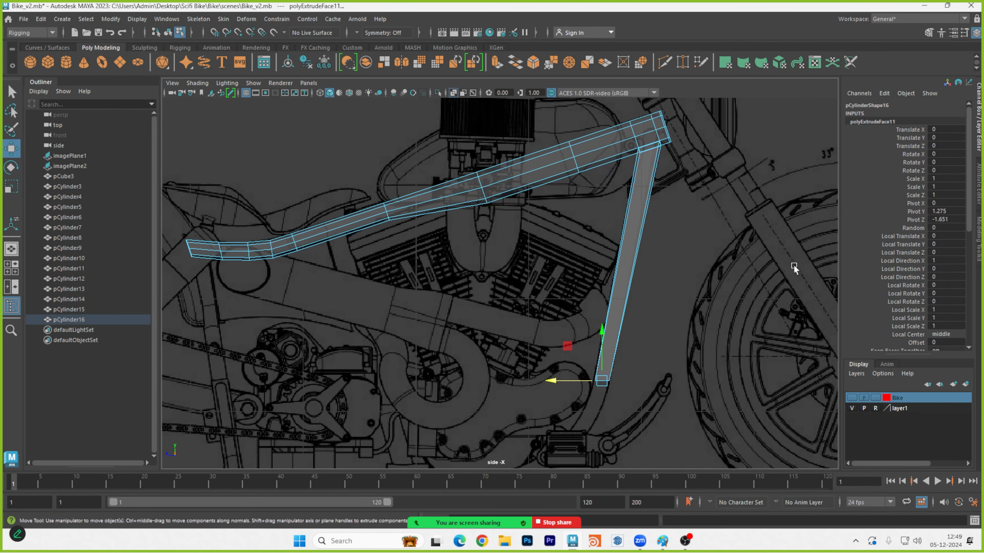
right_click_drag(683, 214, 855, 227, "alt")
middle_click_drag(804, 227, 705, 295, "alt")
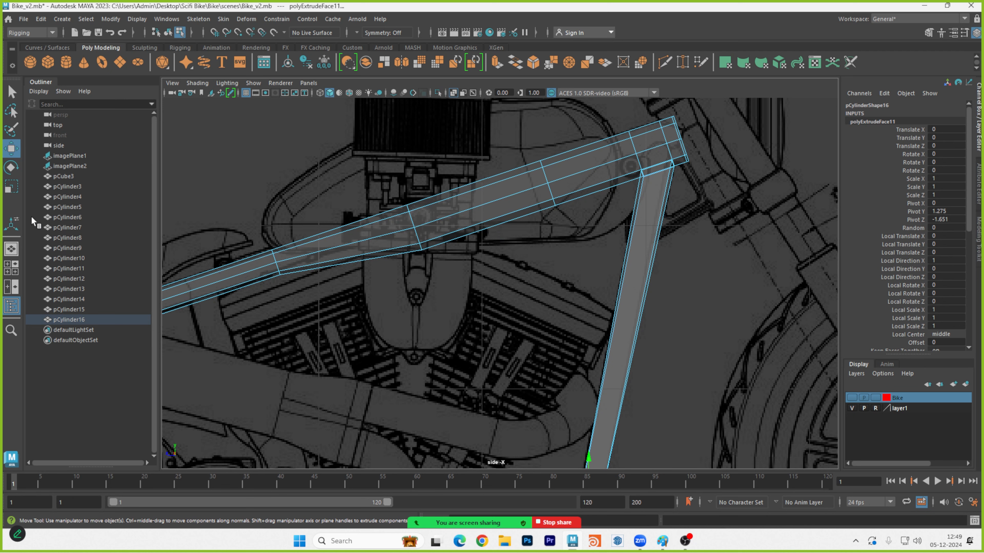
right_click_drag(660, 236, 665, 201)
left_click_drag(684, 229, 657, 237, "alt")
key("space")
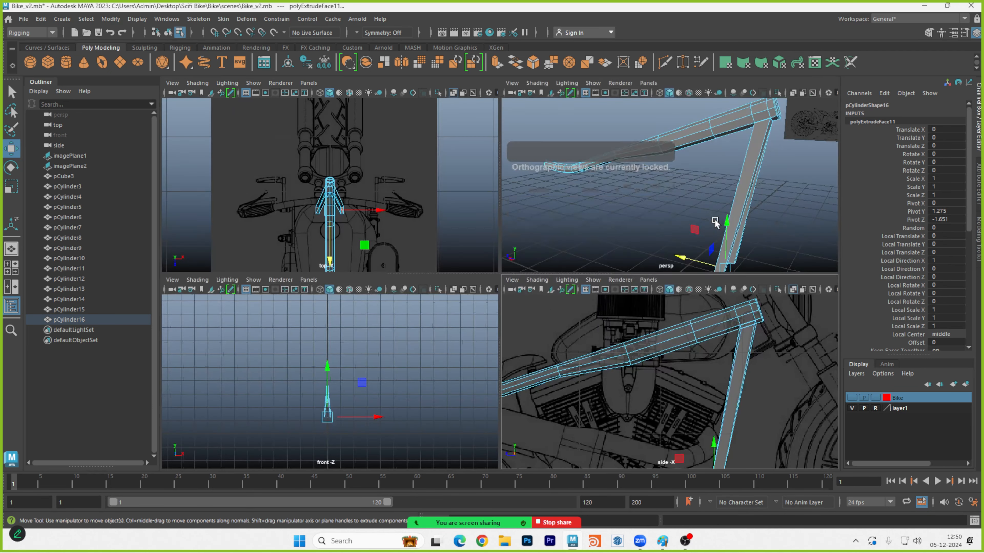
key("space")
left_click_drag(714, 211, 694, 248, "alt")
middle_click_drag(759, 286, 631, 207, "alt")
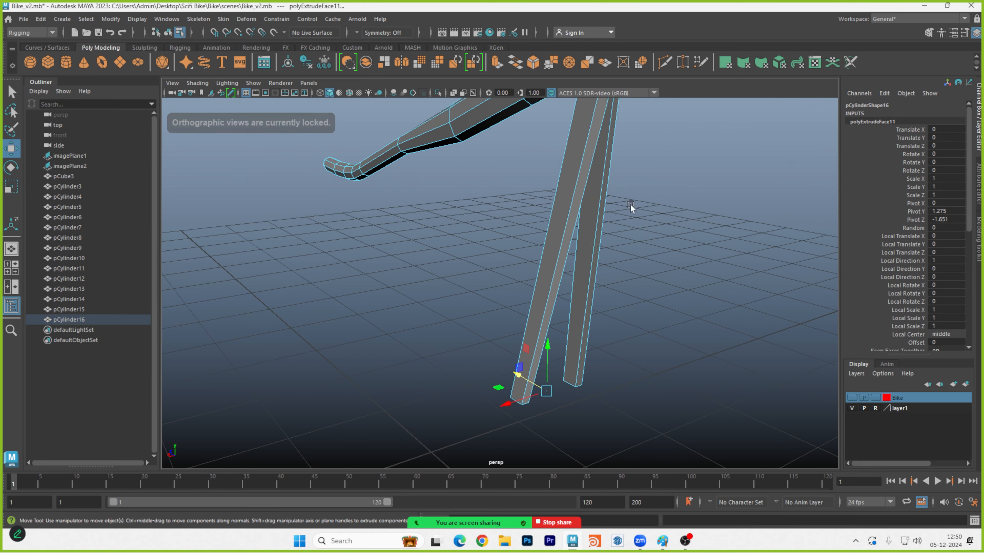
right_click_drag(630, 207, 647, 214, "alt")
left_click_drag(647, 213, 616, 272, "alt")
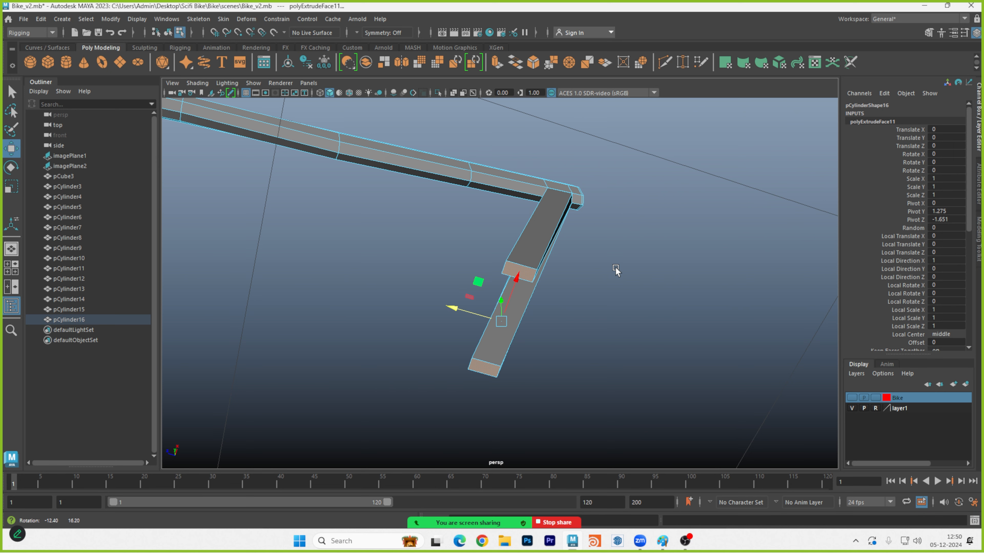
Set the Scale tool's axis orientation to World and try scaling the down tubes' end faces narrower front to back.
key("r")
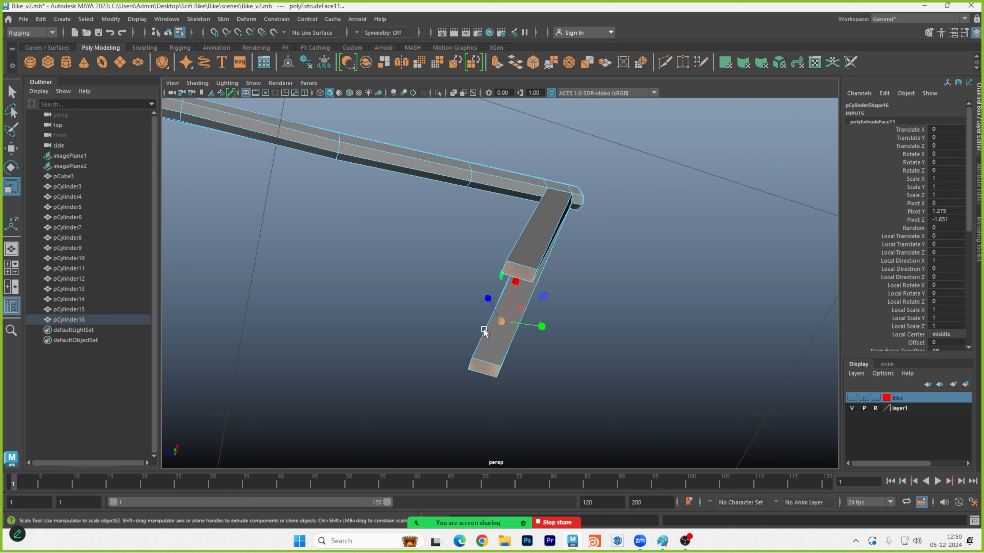
left_click_drag(569, 337, 548, 343, "alt")
double_click(11, 189)
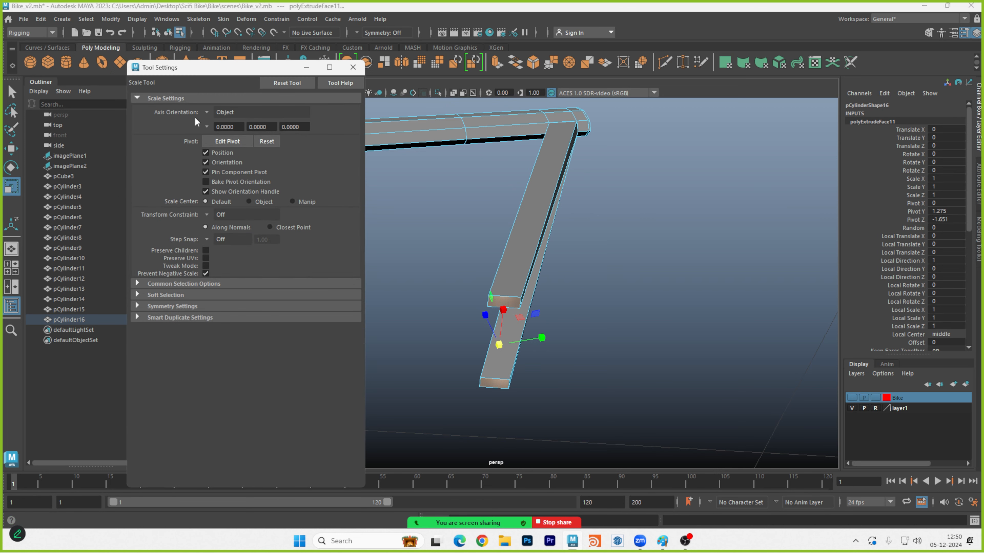
left_click(205, 112)
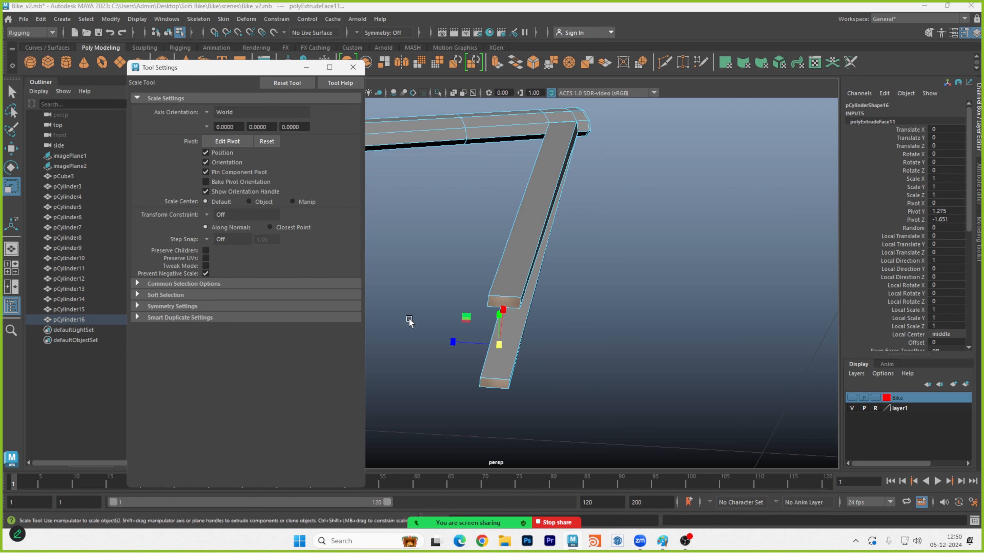
left_click_drag(449, 343, 462, 345)
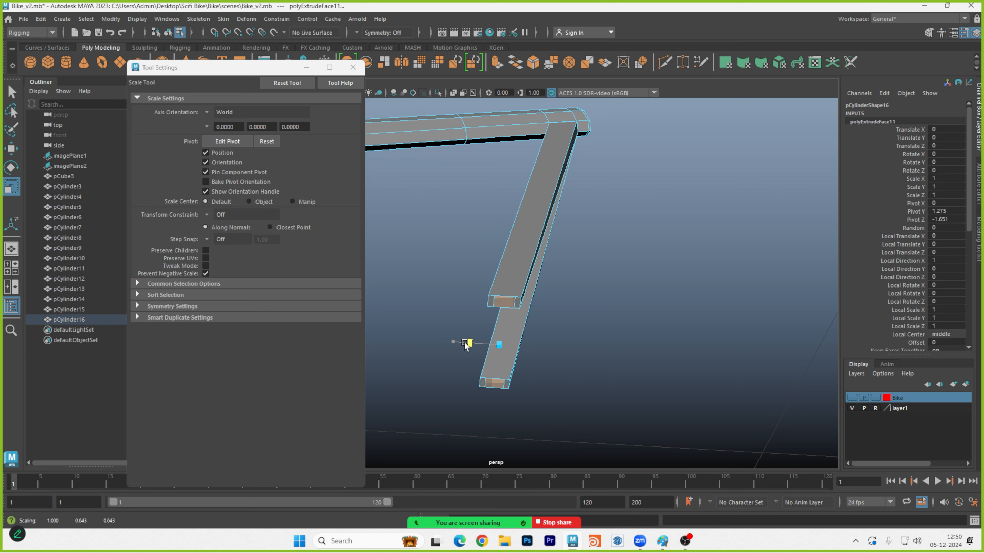
Undo the end-face scaling and the last extrusion, try the front-to-back scale again and undo it.
key("ctrl+z")
key("ctrl+z")
key("ctrl+z")
key("ctrl+z")
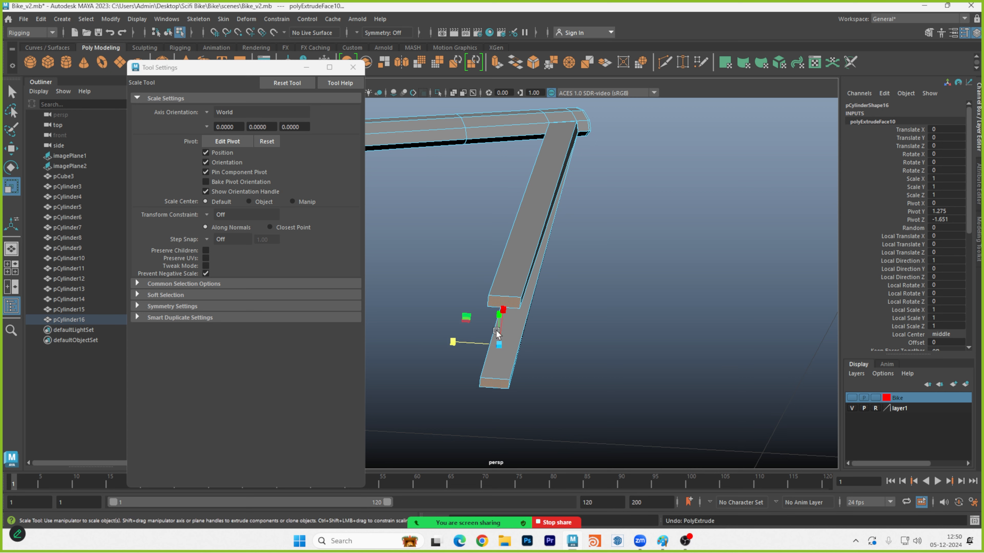
left_click_drag(458, 299, 467, 301)
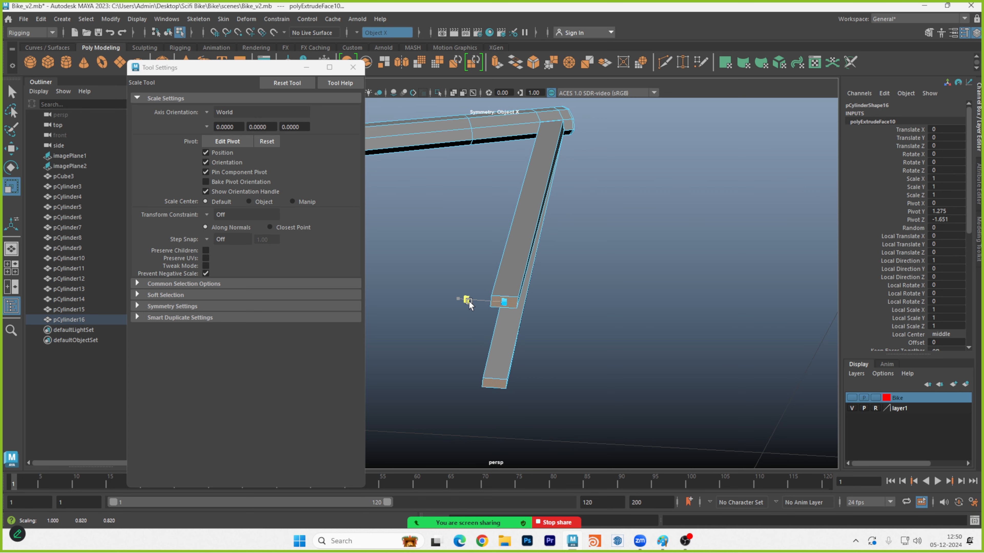
key("ctrl+z")
Try selecting the edges at the down tubes' lower ends and scaling them front to back.
left_click(559, 341)
scroll(531, 318, "up", 4)
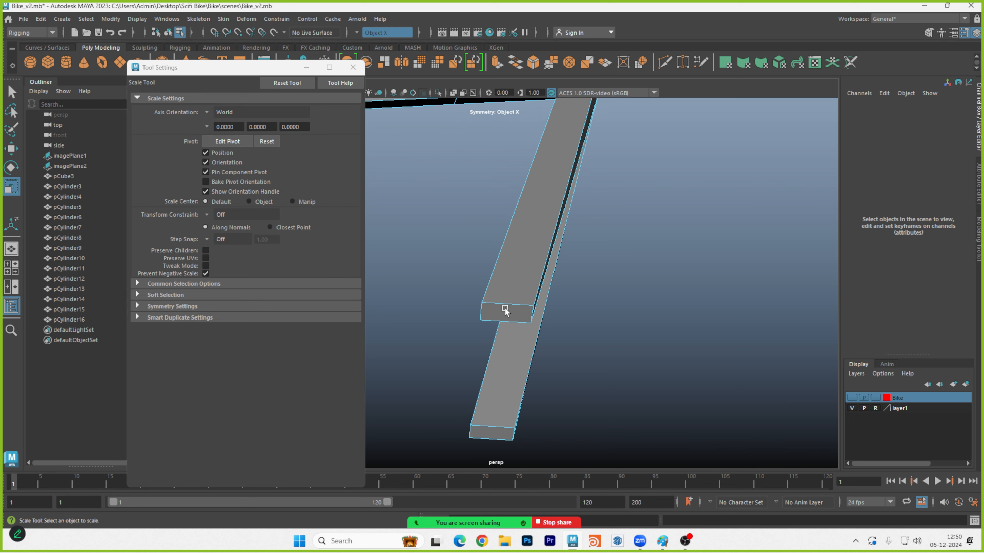
left_click(518, 277)
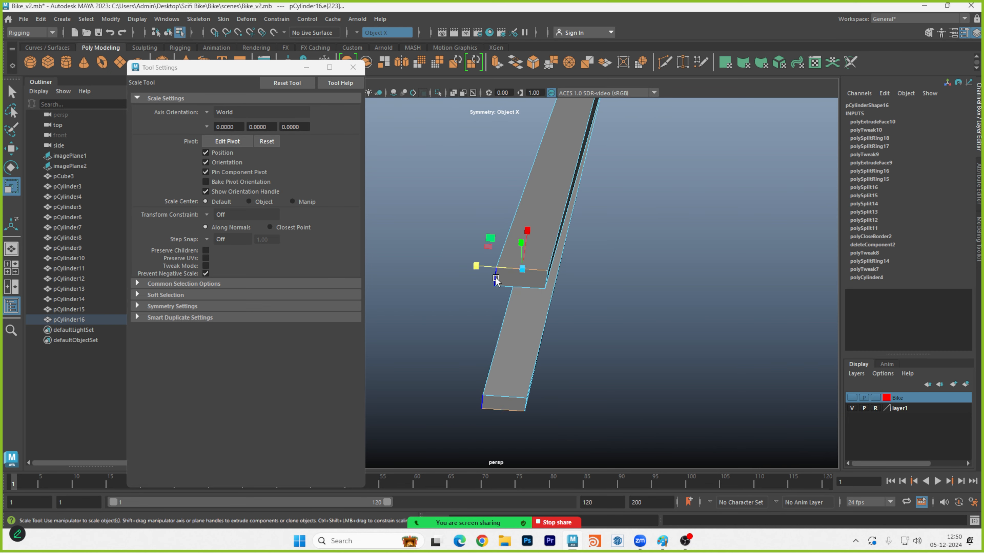
left_click(524, 288)
left_click_drag(475, 277, 491, 279)
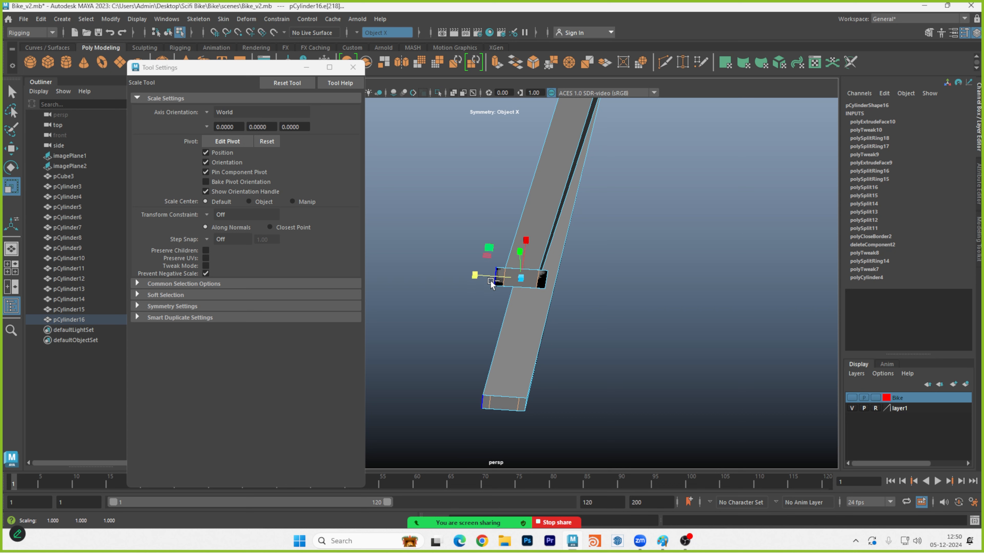
Undo the edge scaling and the earlier extrusion, back to the vertex selection at the down tubes' lower ends.
key("ctrl+z")
key("ctrl+z")
key("ctrl+z")
key("ctrl+z")
key("ctrl+z")
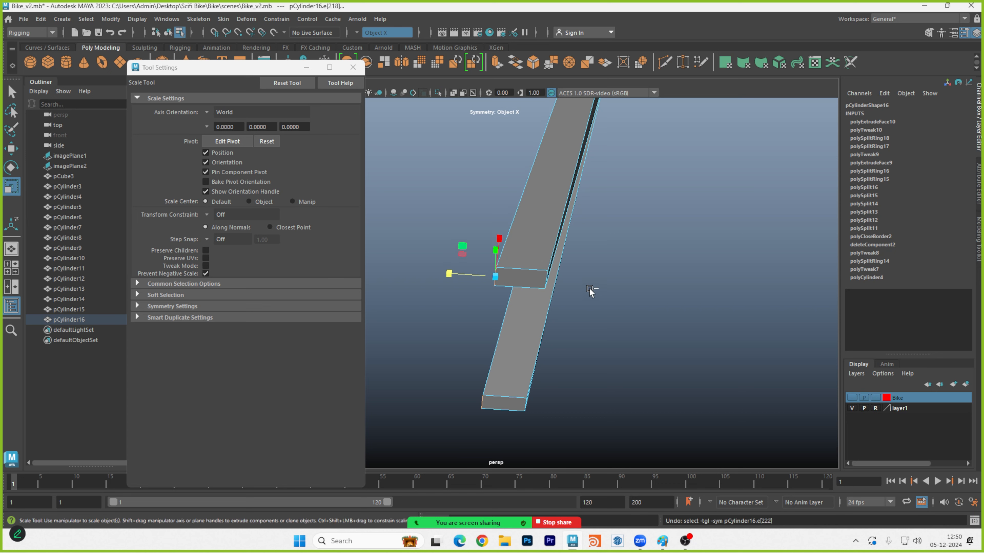
key("ctrl+z")
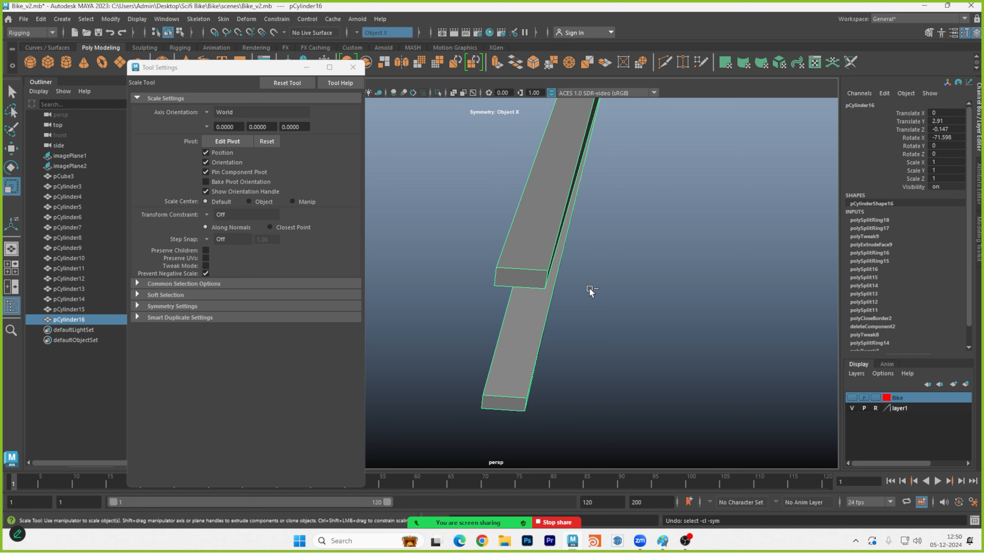
key("ctrl+z")
key("ctrl+z")
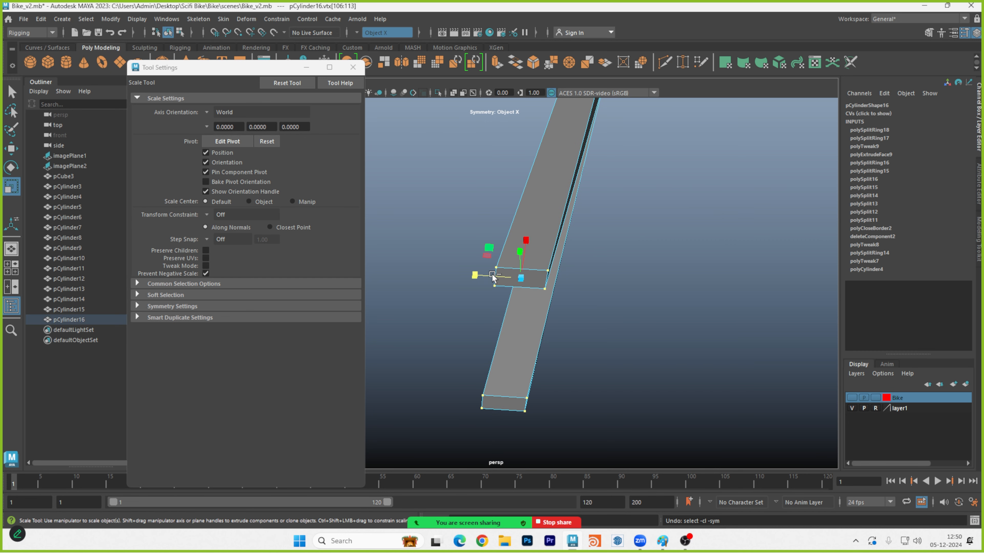
Scale the down tubes' end vertices narrower front to back, then preview the mesh smoothed and return to the unsmoothed display.
left_click_drag(483, 278, 497, 279)
left_click_drag(577, 298, 451, 314, "alt")
key("3")
left_click_drag(516, 313, 541, 246, "alt")
key("1")
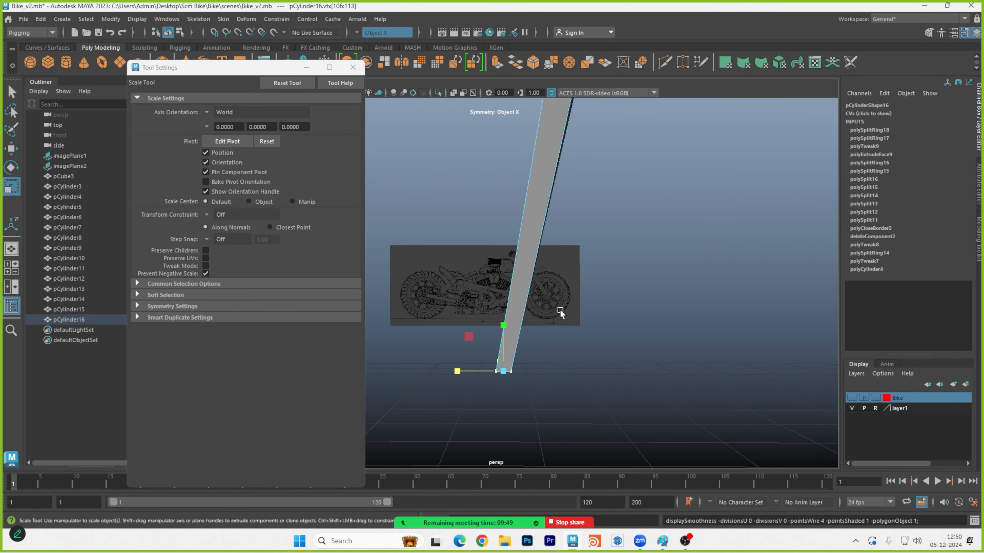
Scale up the down tubes' end vertices while comparing their width with the blueprint tube in the side view.
left_click_drag(560, 311, 575, 327, "alt")
key("space")
key("space")
middle_click_drag(658, 346, 668, 175, "alt")
right_click_drag(644, 306, 700, 316, "alt")
key("space")
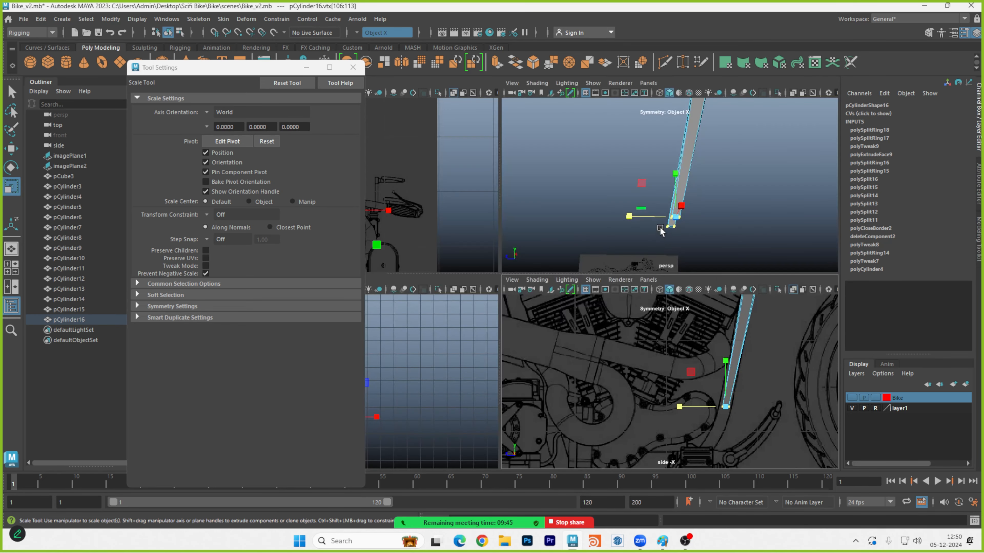
key("space")
left_click_drag(667, 316, 644, 289, "alt")
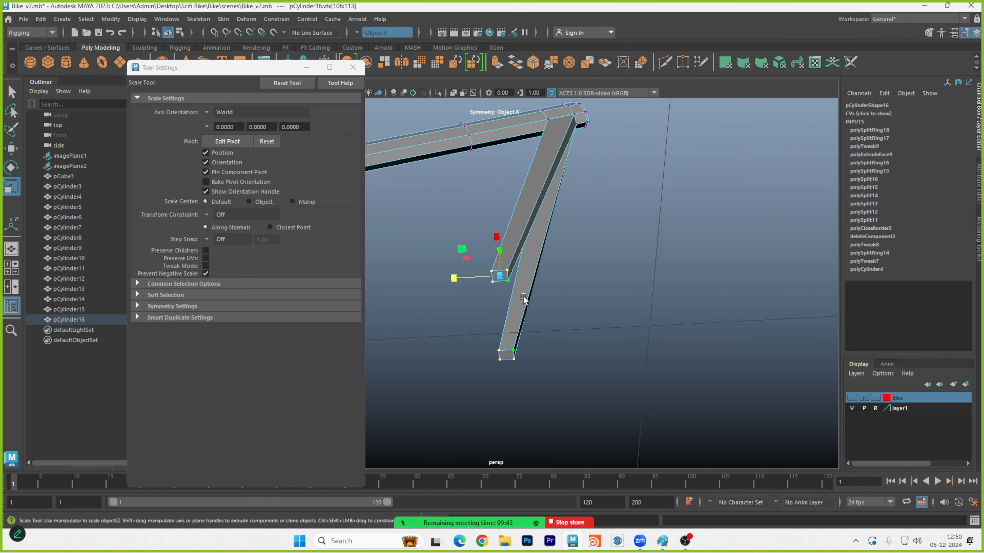
scroll(523, 299, "up", 4)
scroll(500, 270, "down", 2)
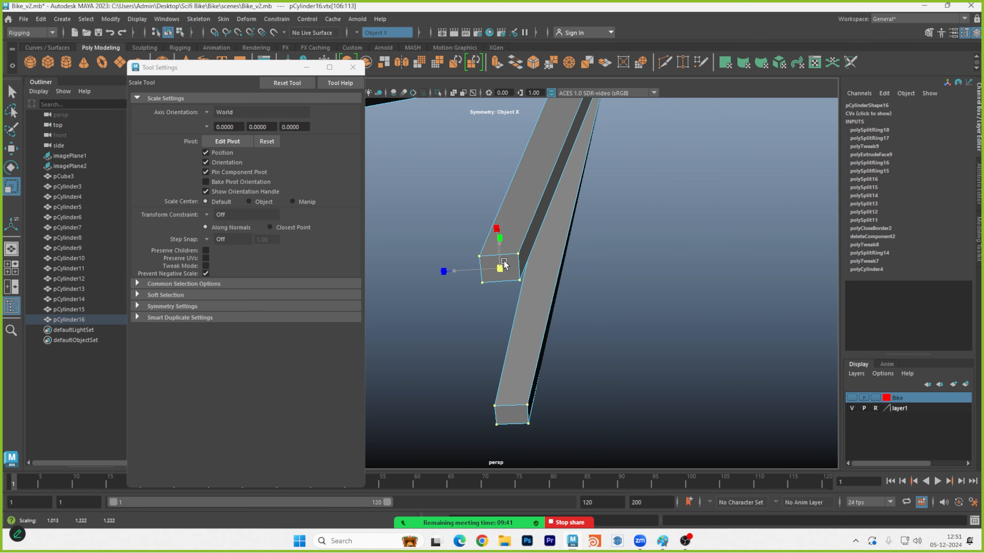
key("space")
key("f")
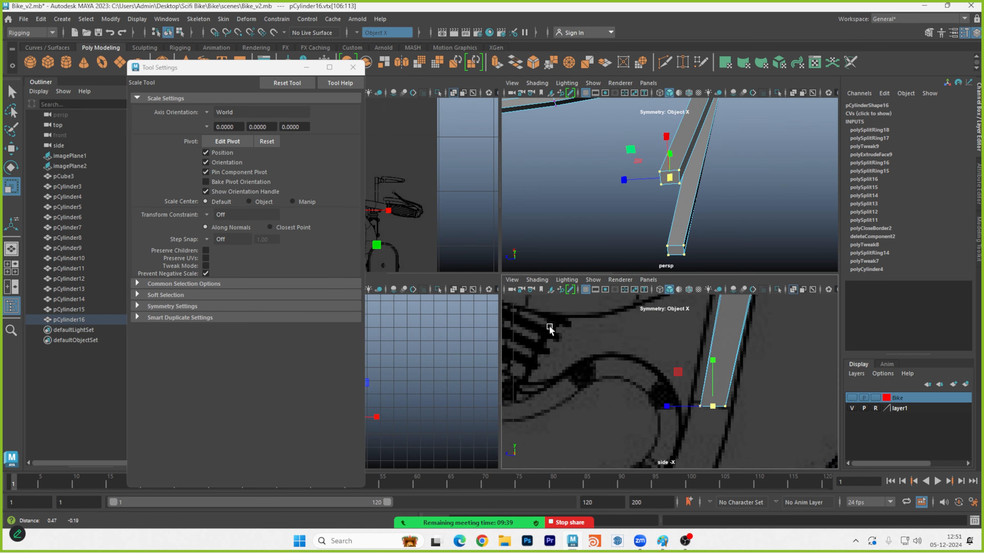
left_click_drag(672, 182, 703, 181)
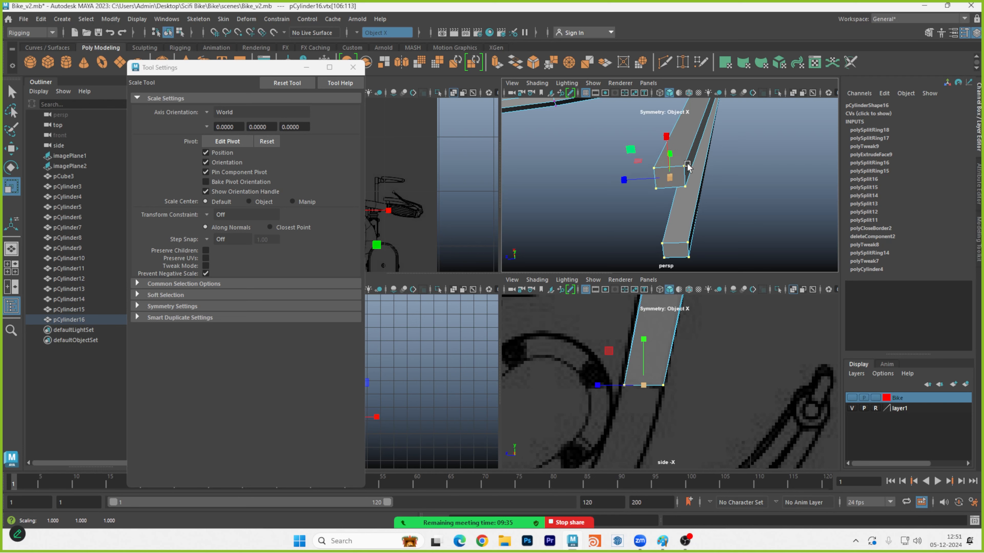
Select the bottom end faces of both down tubes and show them enlarged in the side view, with the tool settings closed.
right_click(669, 187)
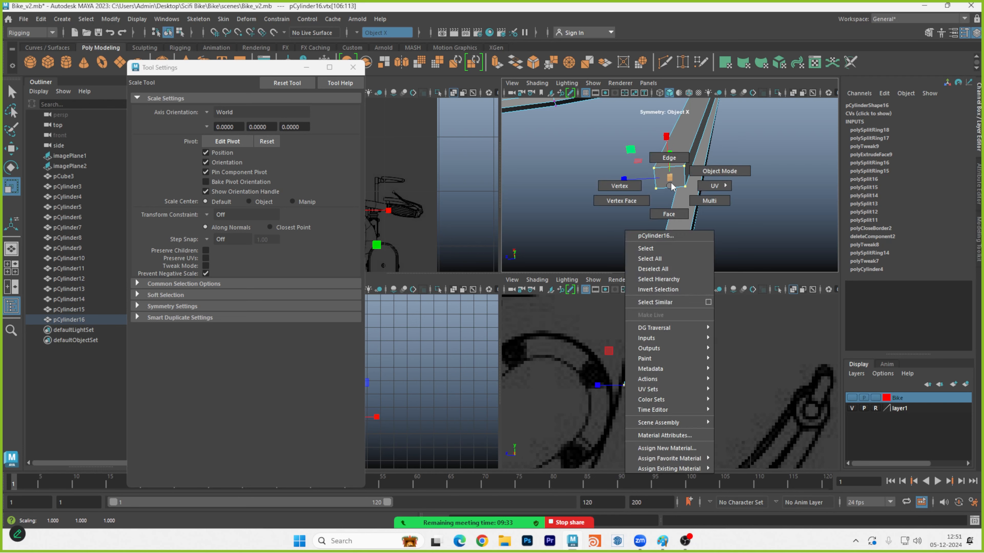
left_click(670, 212)
left_click(692, 190)
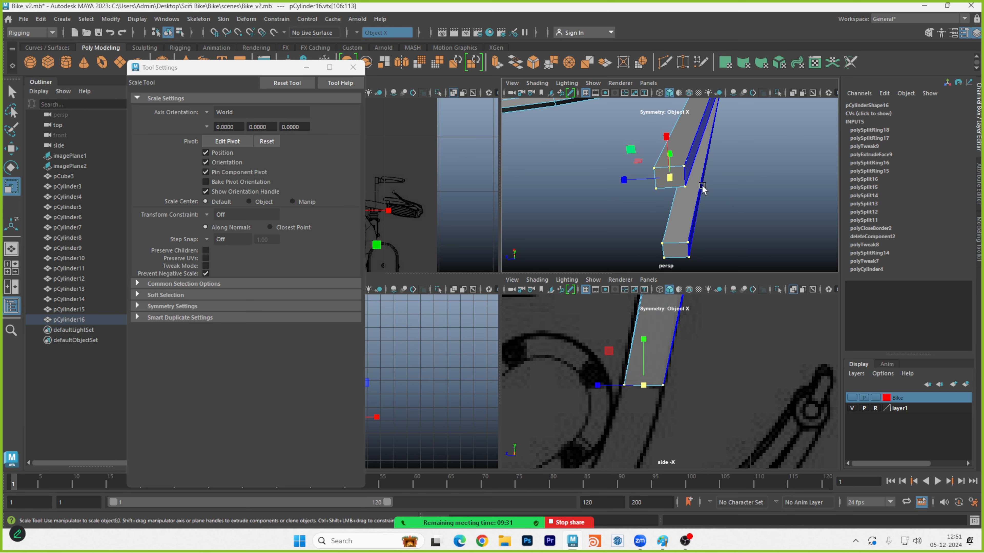
key("w")
left_click(707, 220)
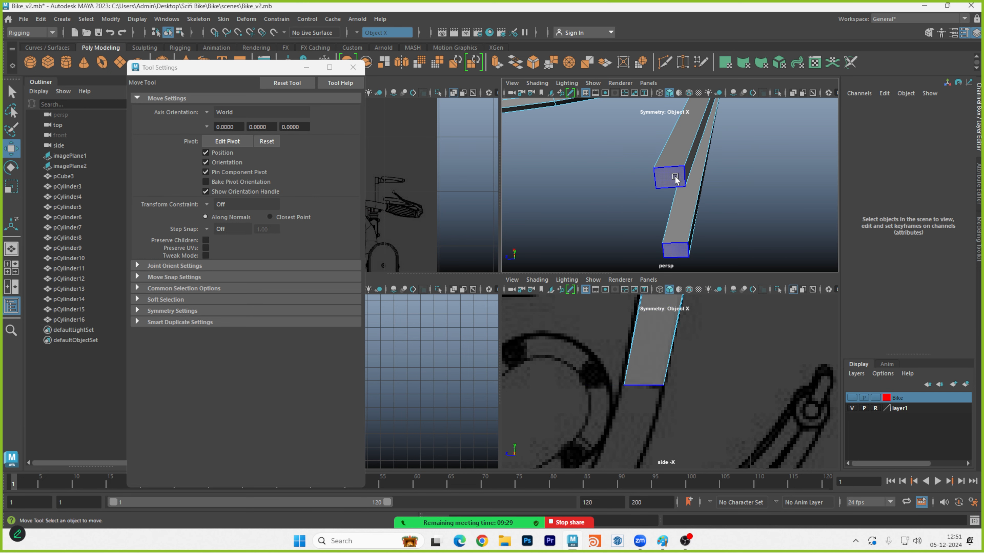
left_click(692, 259)
key("space")
scroll(558, 251, "up", 3)
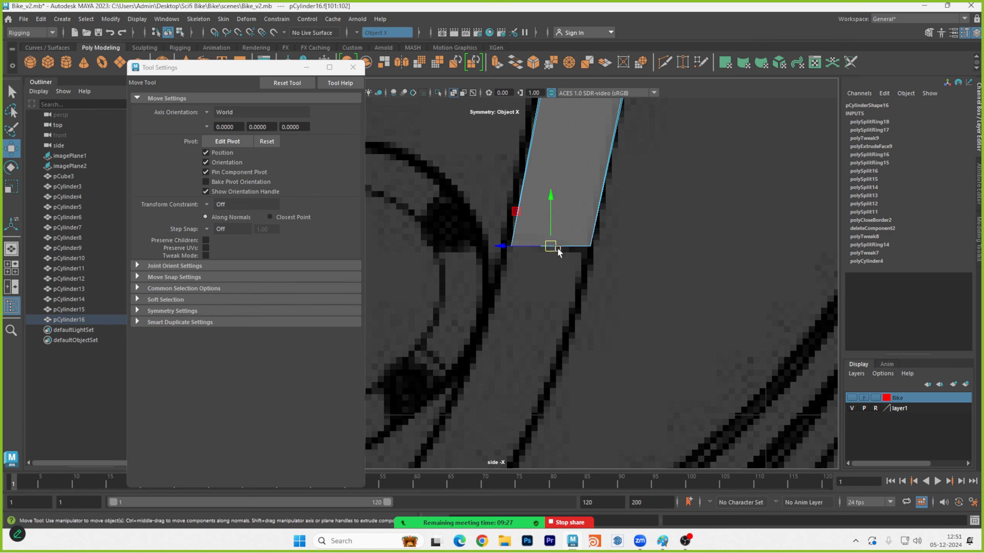
left_click(352, 68)
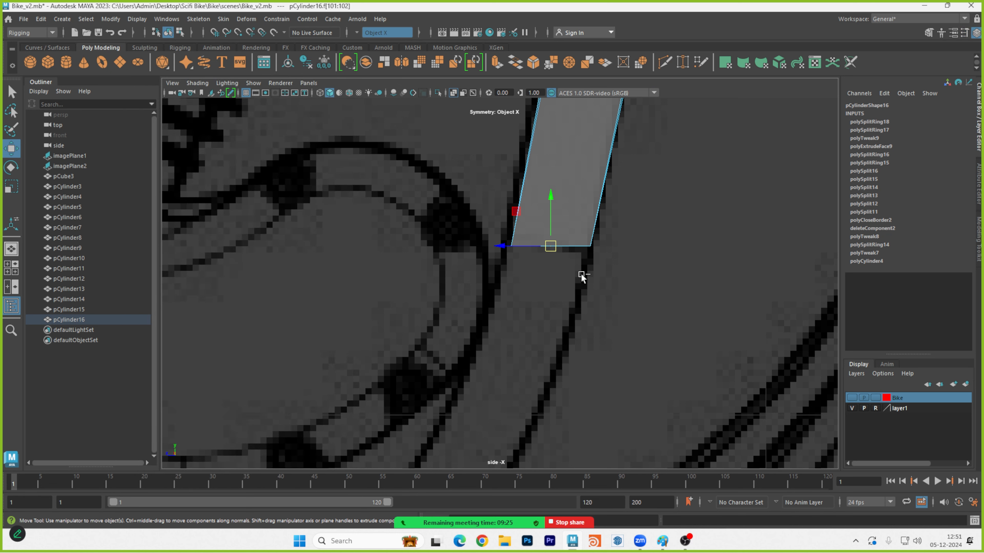
Extrude the down tubes' end faces 0.268 downward in the side view with symmetry turned off.
key("ctrl+e")
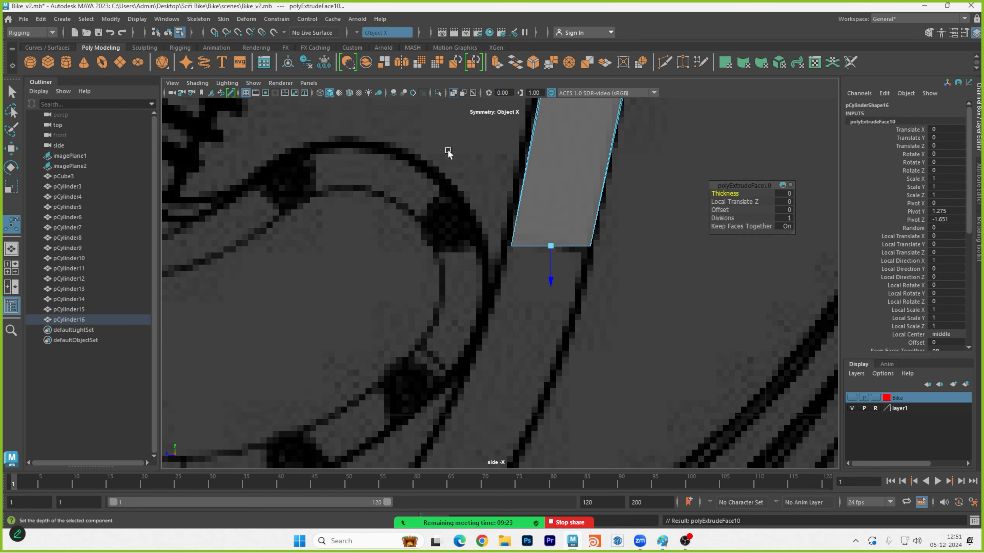
left_click(356, 33)
left_click(381, 38)
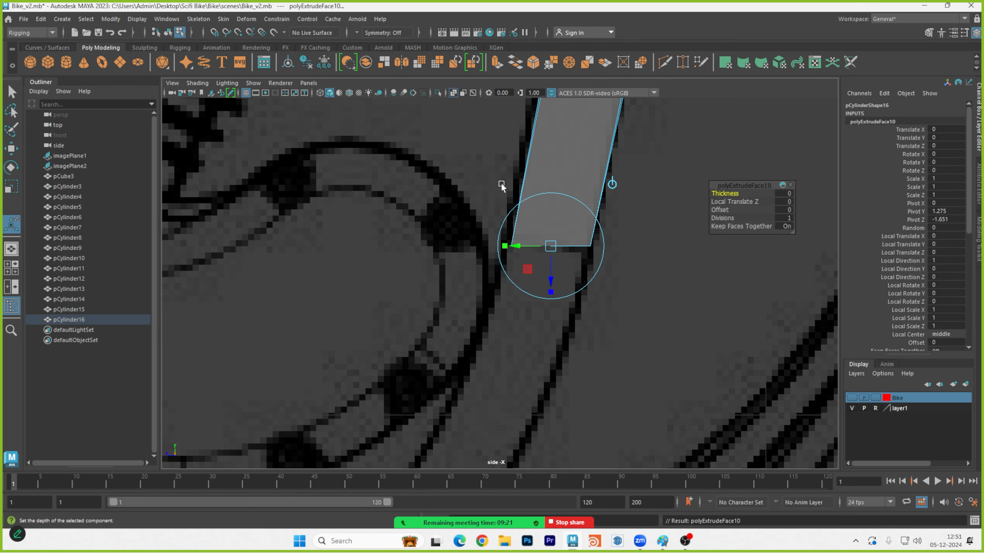
left_click_drag(552, 273, 550, 433)
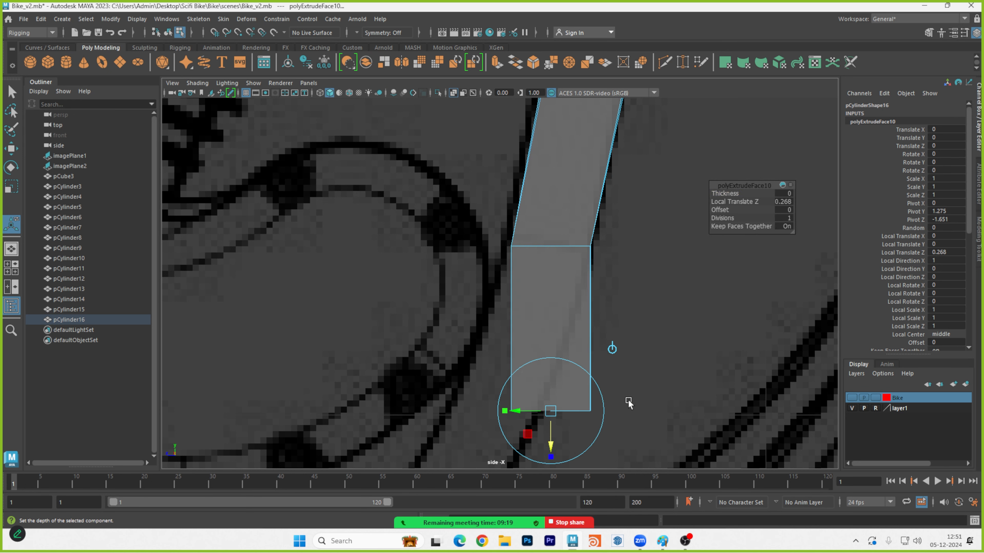
Shift the extruded end faces 0.089 toward the blueprint's tube and rotate them to follow the start of its bend.
middle_click_drag(628, 402, 691, 250, "alt")
left_click_drag(589, 290, 533, 289)
key("e")
left_click_drag(606, 283, 610, 311)
middle_click_drag(610, 312, 652, 301, "alt")
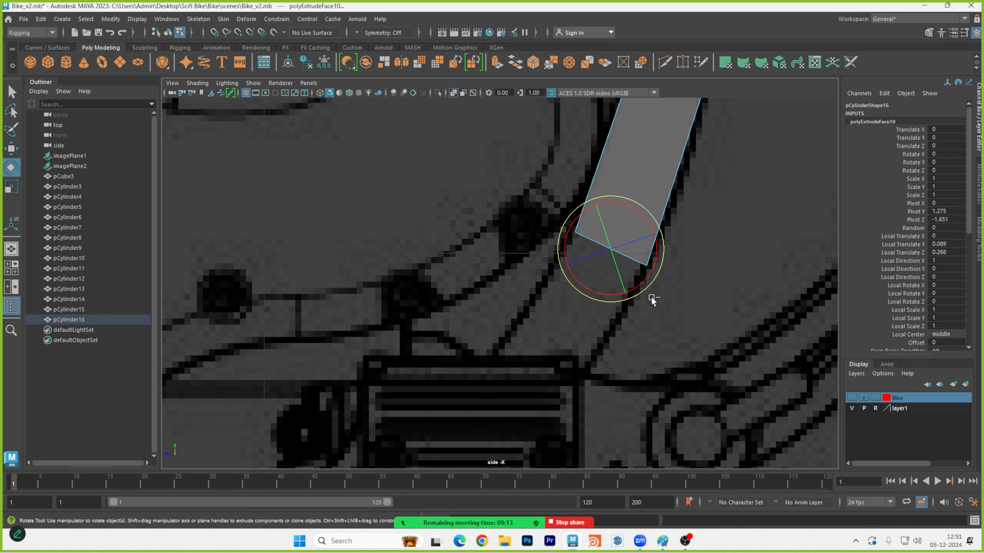
Extrude a second bend section by 0.239, offset its end by 0.029, and tilt the end faces along the blueprint curve.
key("ctrl+e")
left_click_drag(592, 300, 534, 388)
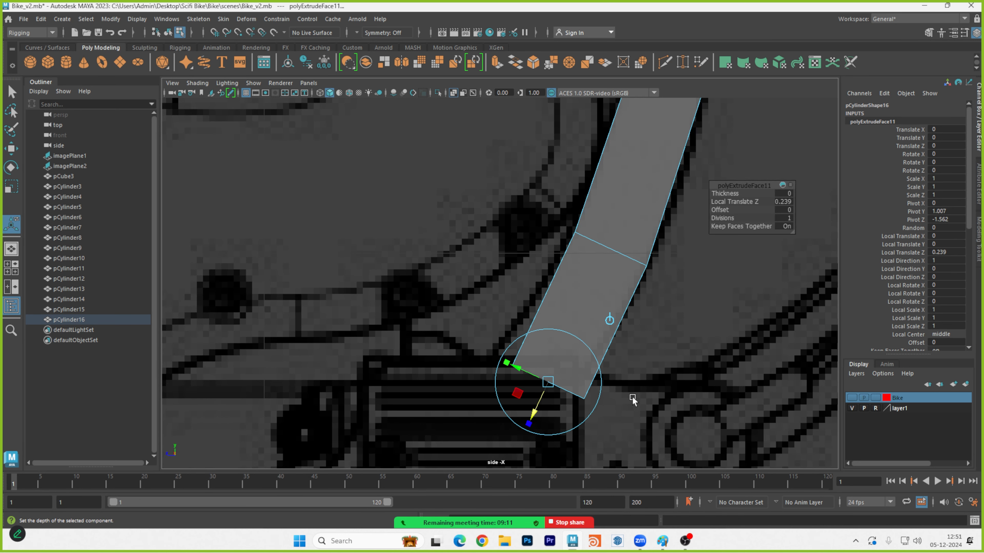
middle_click_drag(540, 365, 617, 309, "alt")
left_click_drag(608, 296, 592, 289)
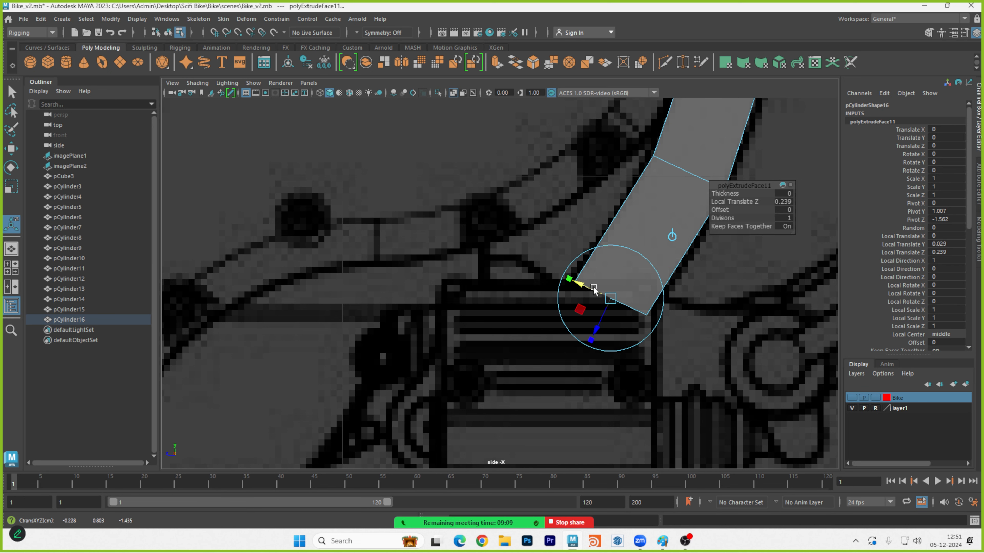
key("e")
left_click_drag(655, 286, 663, 298)
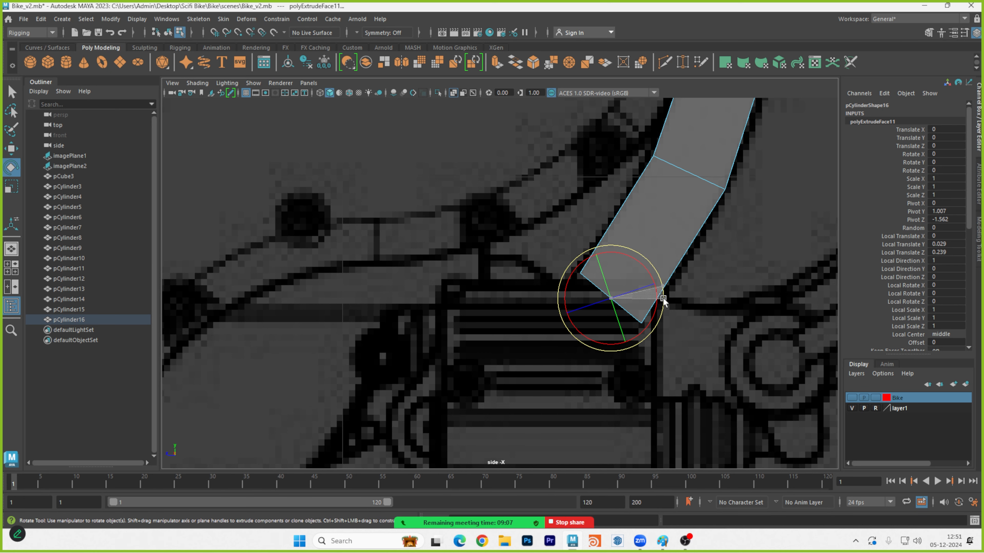
middle_click_drag(656, 325, 729, 261, "alt")
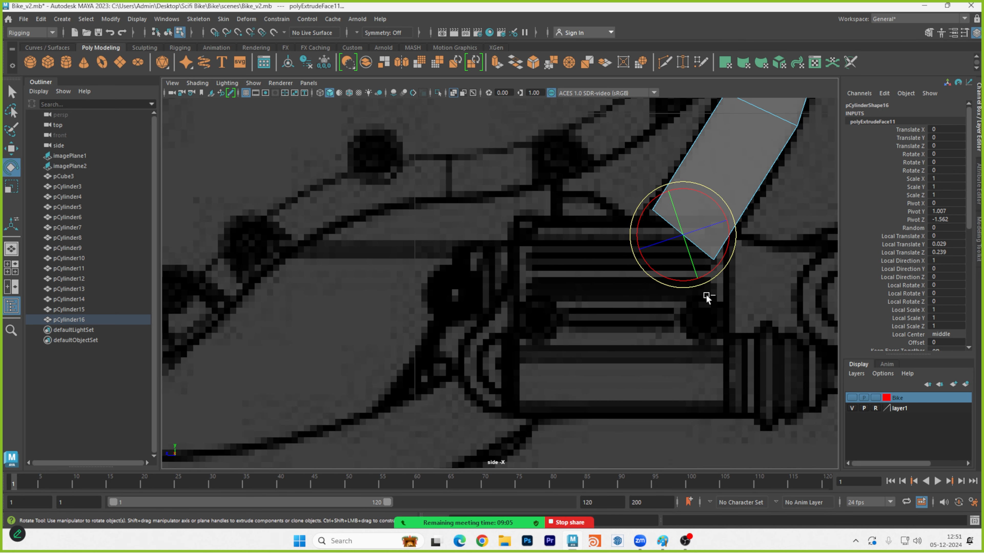
Extrude a third bend section by 0.278, offset its end by 0.028, and rotate the end faces to match the blueprint curve.
key("ctrl+e")
left_click_drag(659, 264, 549, 345)
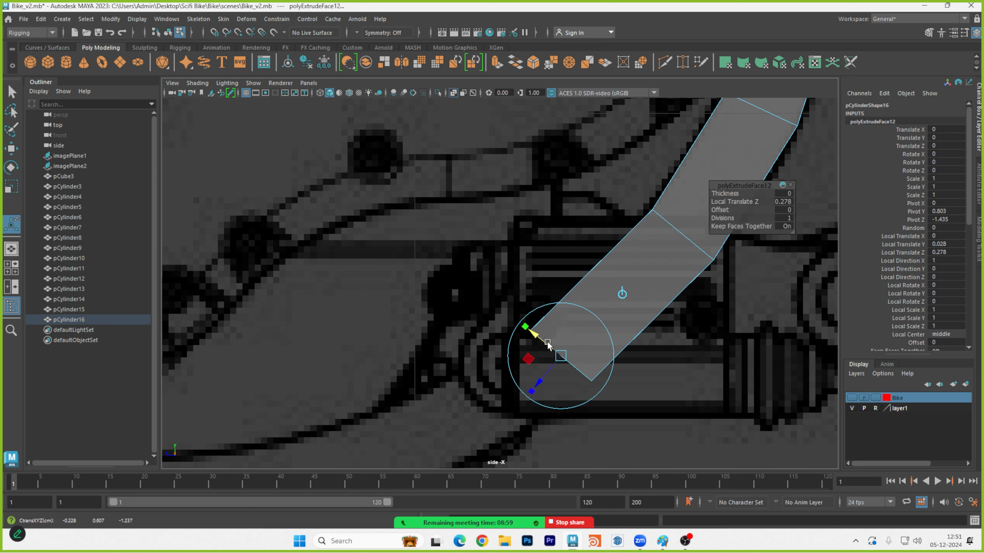
key("e")
left_click_drag(609, 342, 613, 347)
middle_click_drag(592, 381, 735, 240, "alt")
Extrude a fourth bend section by 0.321, offset its end by 0.07, and rotate the end faces square to the blueprint tube.
key("ctrl+e")
left_click_drag(676, 238, 507, 291)
scroll(556, 287, "down", 8)
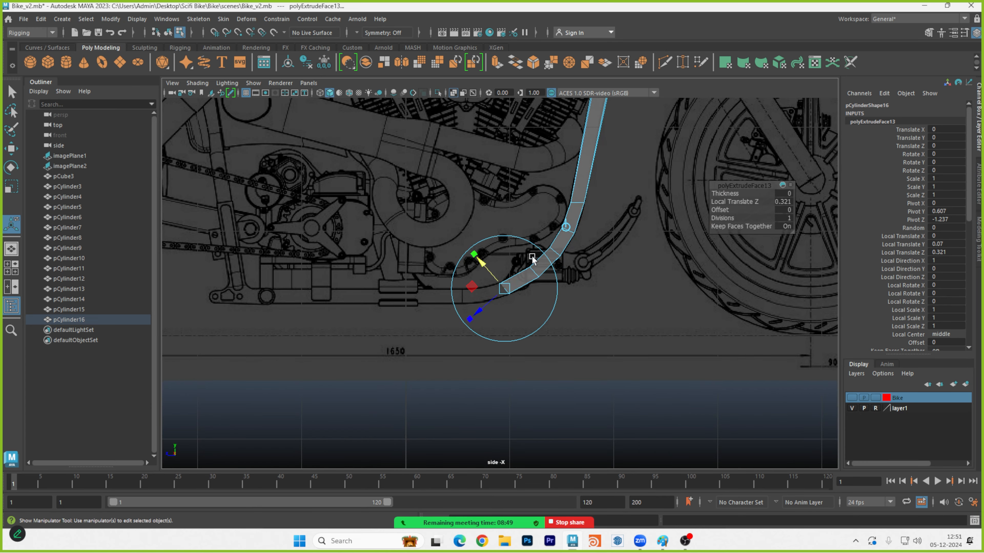
scroll(533, 258, "up", 2)
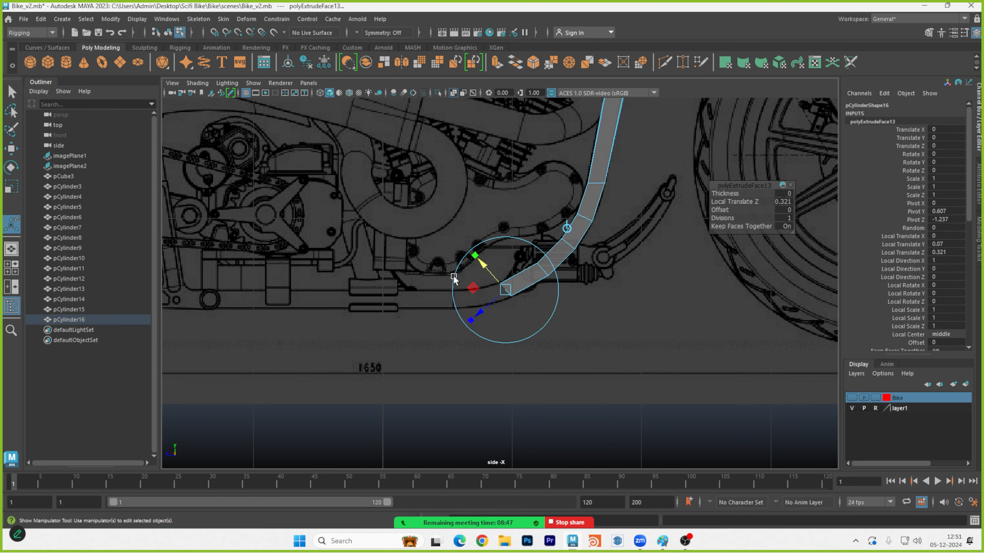
scroll(453, 279, "up", 6)
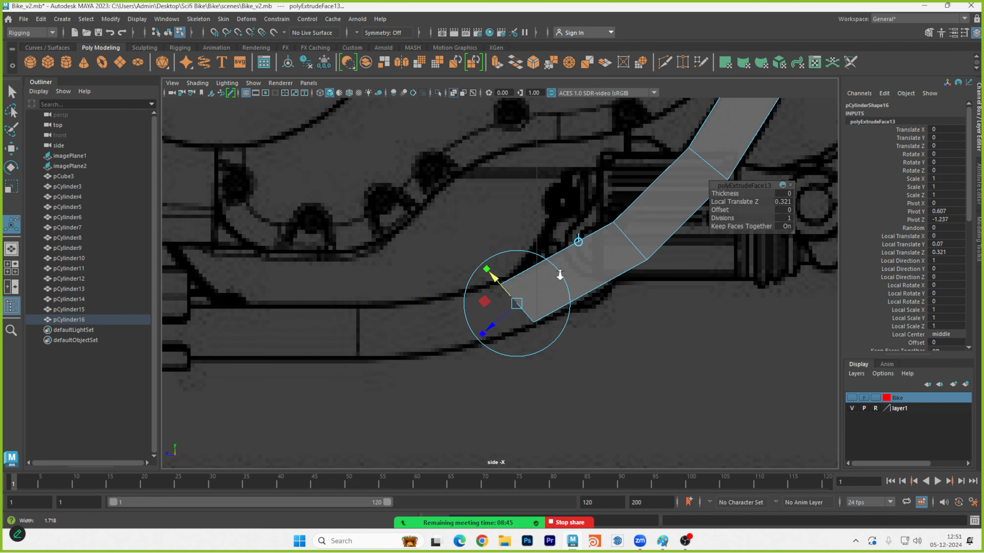
scroll(560, 275, "up", 2)
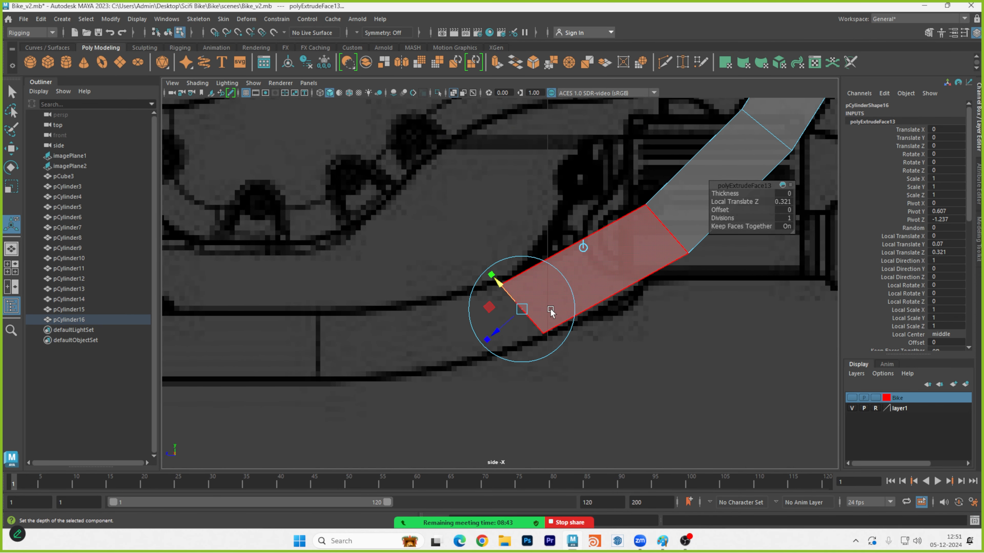
key("e")
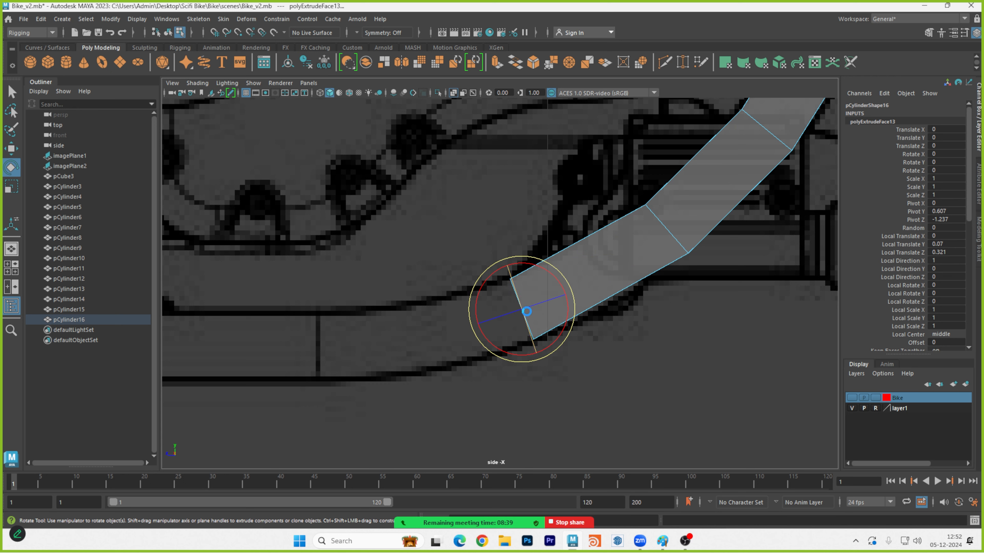
Extrude a fifth section to where the blueprint tube runs straight, turn its end faces vertical, and return to object mode.
key("ctrl+e")
left_click_drag(495, 321, 367, 347)
key("e")
right_click_drag(499, 304, 560, 221)
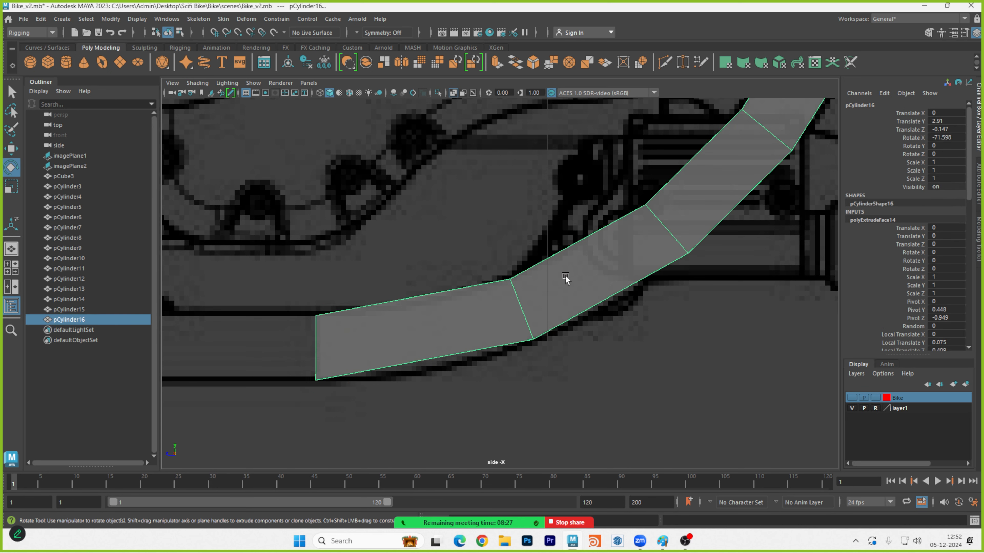
Preview the bent down tubes smoothed, inspect their shape in perspective, and return them to the unsmoothed display.
key("3")
left_click(657, 366)
key("space")
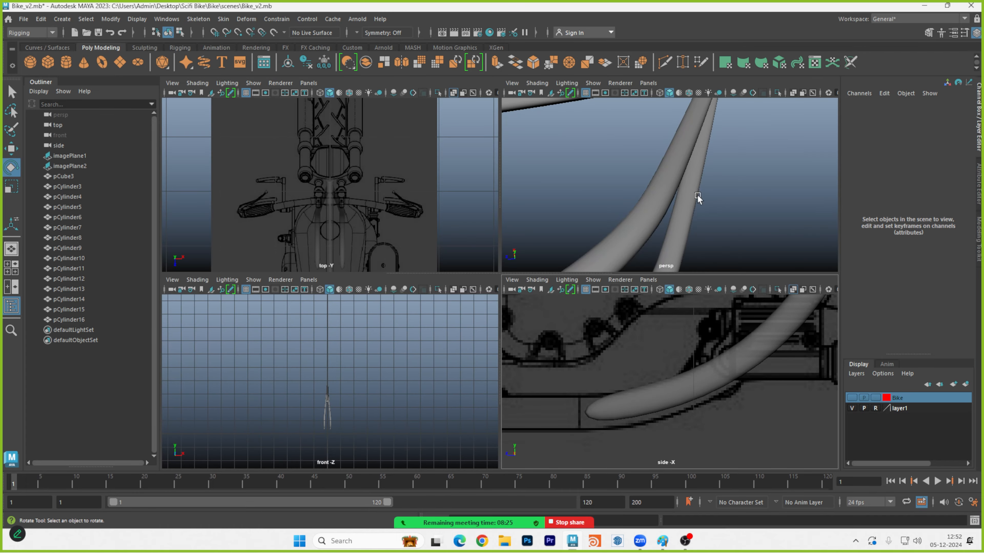
key("space")
left_click_drag(698, 257, 506, 217, "alt")
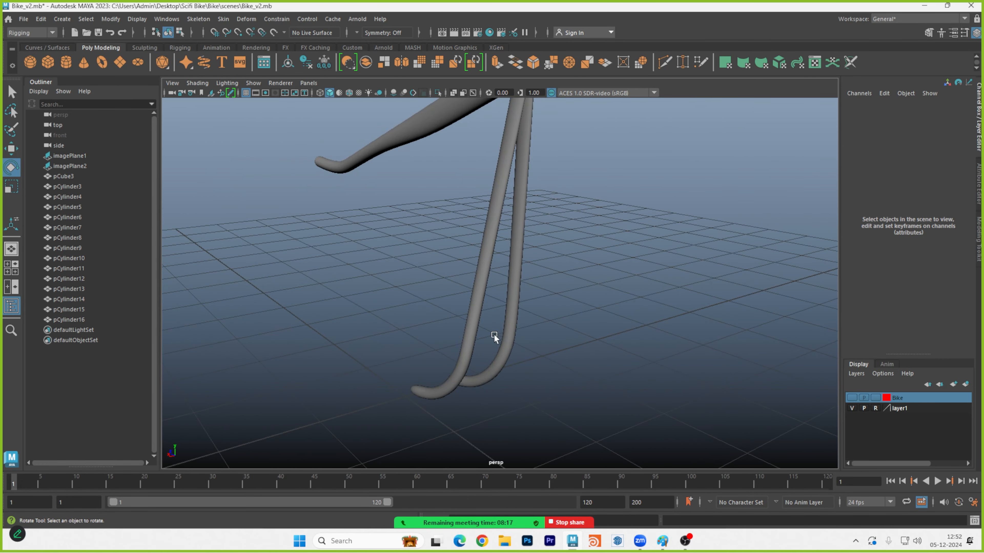
left_click_drag(494, 337, 609, 327, "alt")
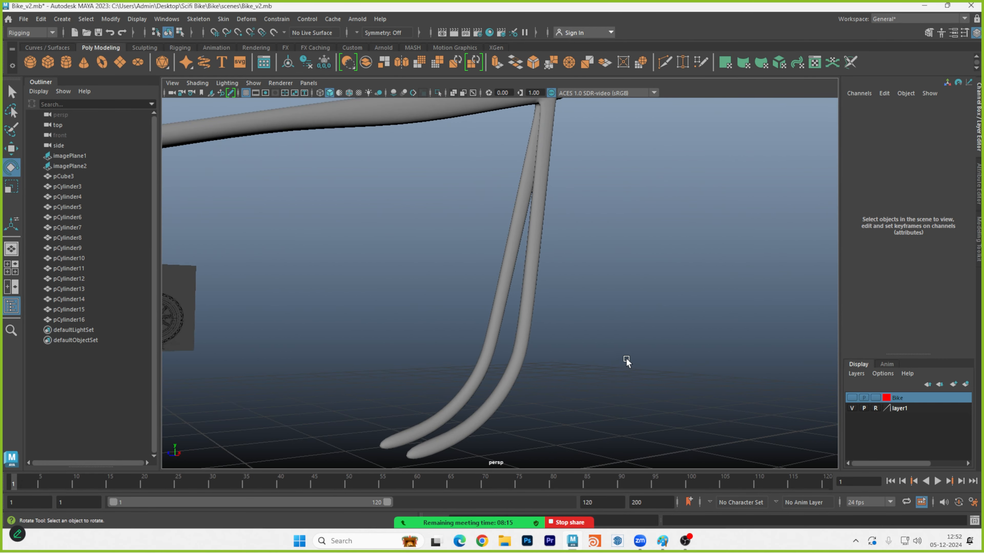
left_click_drag(627, 361, 706, 273, "alt")
left_click(525, 364)
key("space")
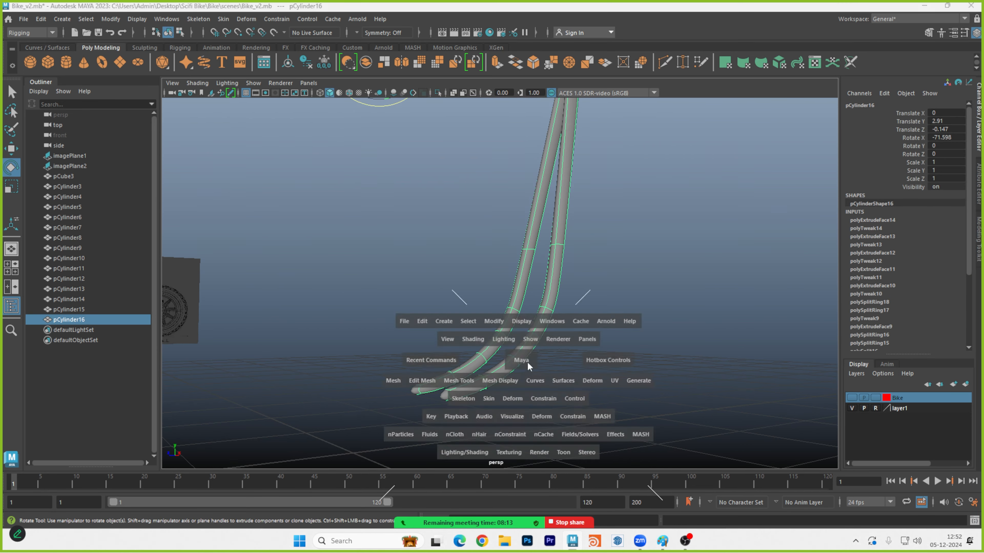
key("space")
key("1")
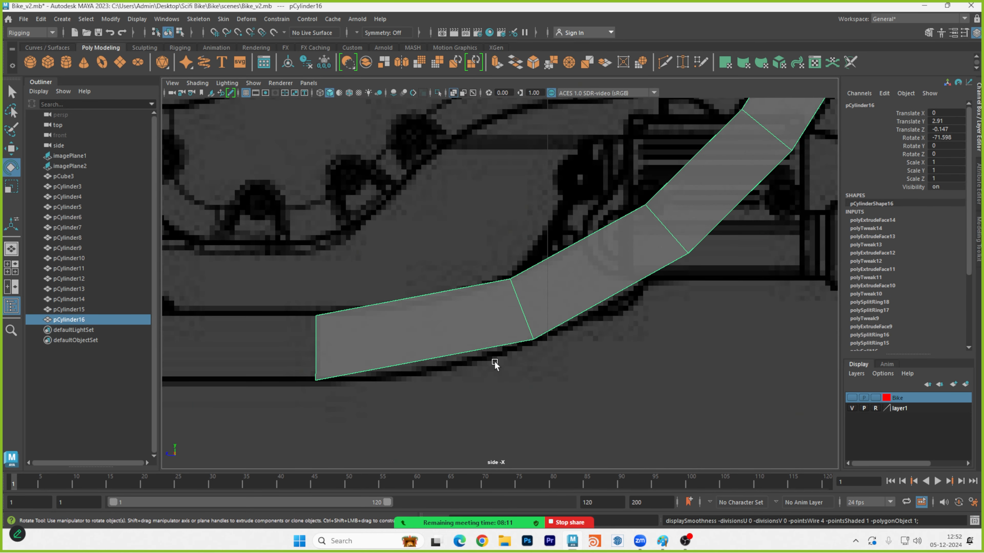
Select the two end faces at the tubes' rear tips and compare them with the lower frame rail in the side view.
scroll(519, 357, "down", 4)
key("space")
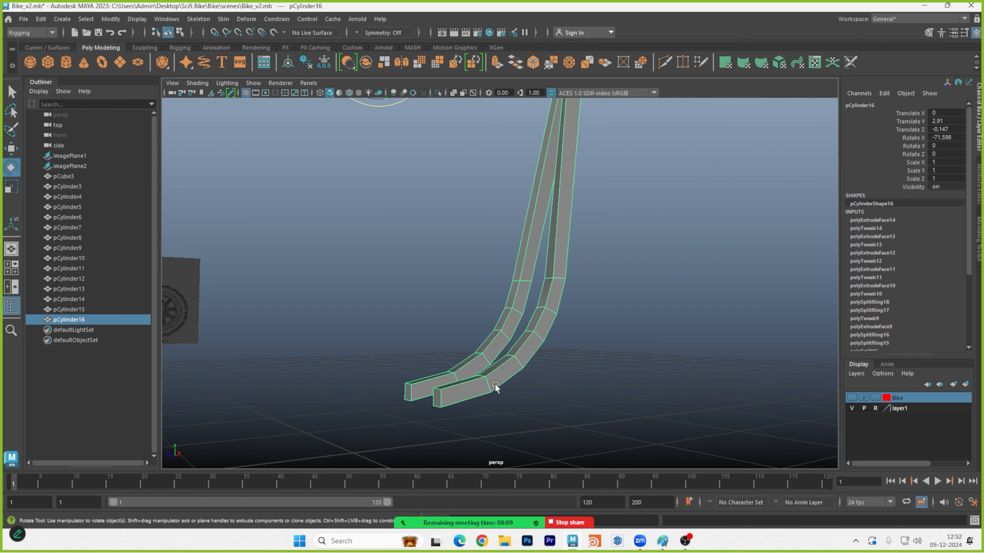
left_click_drag(494, 391, 553, 391, "alt")
right_click_drag(555, 389, 552, 263)
left_click(553, 392)
left_click(490, 389, "shift")
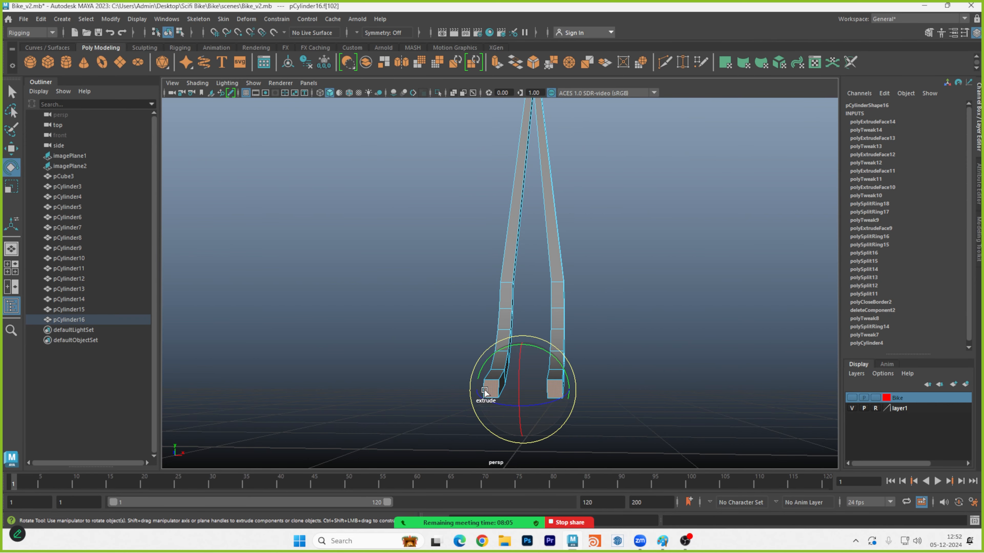
key("space")
key("space")
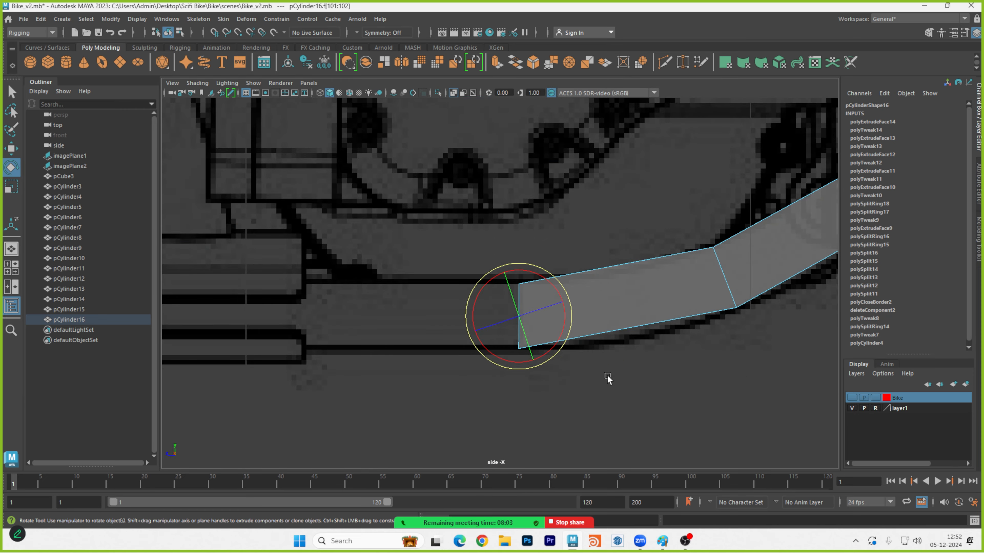
scroll(606, 376, "down", 5)
scroll(401, 306, "up", 5)
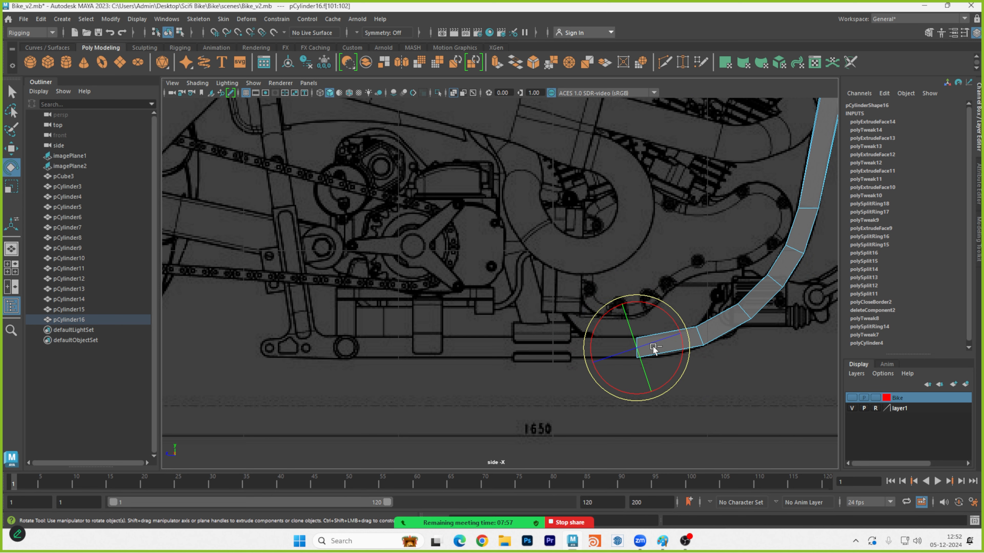
Extrude the end faces 2.017 straight back along the blueprint's lower rail and lower them by 0.013 to level the section.
key("ctrl+e")
left_click_drag(613, 348, 299, 343)
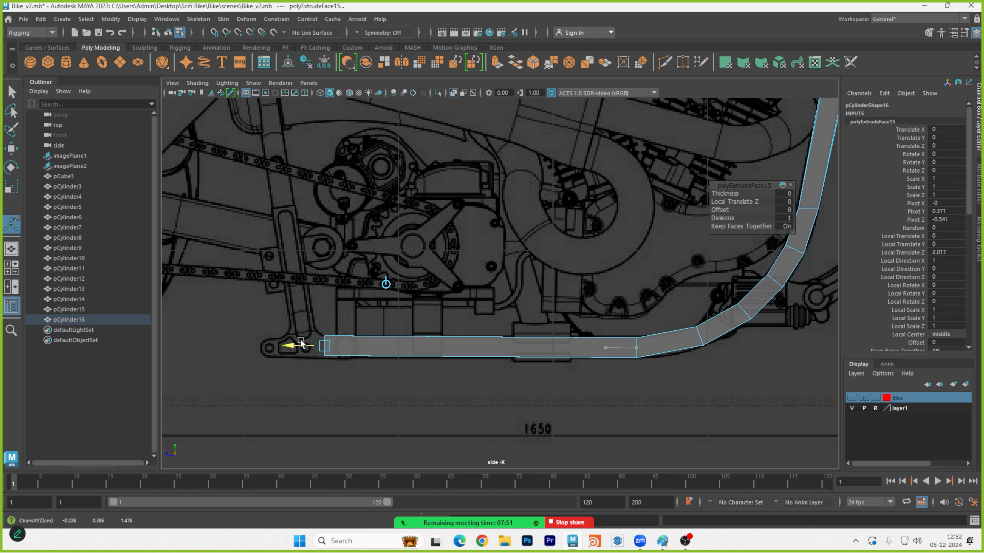
left_click_drag(301, 344, 324, 326)
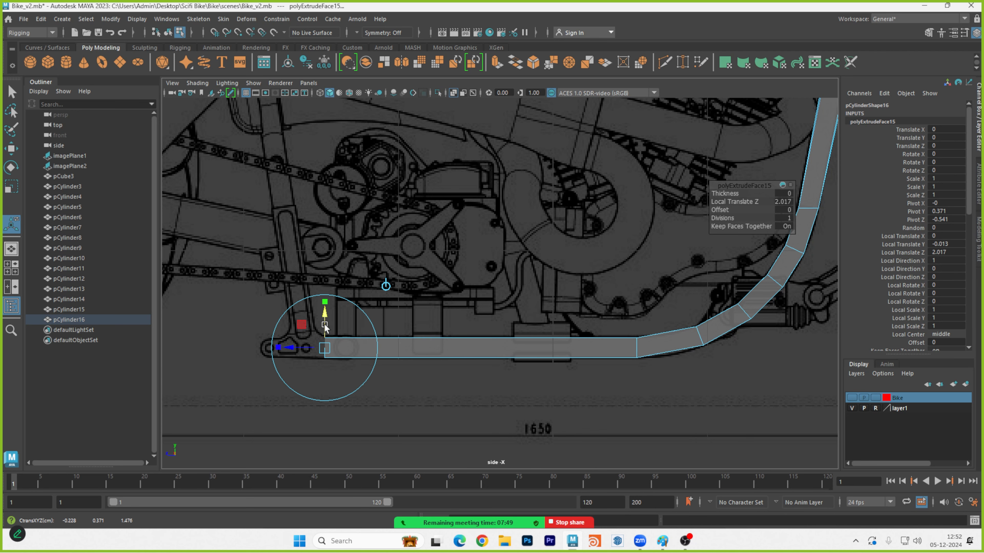
Lengthen the lower rail extrusion to 2.423 to reach the blueprint's rear mount, and select the whole tube in object mode.
scroll(493, 360, "up", 5)
middle_click_drag(493, 359, 609, 323, "alt")
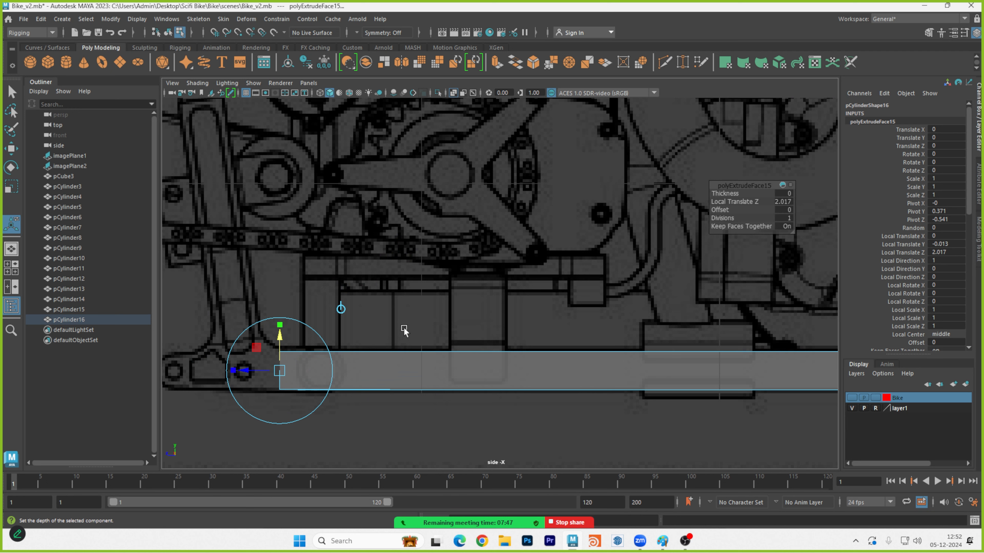
middle_click_drag(401, 330, 572, 329, "alt")
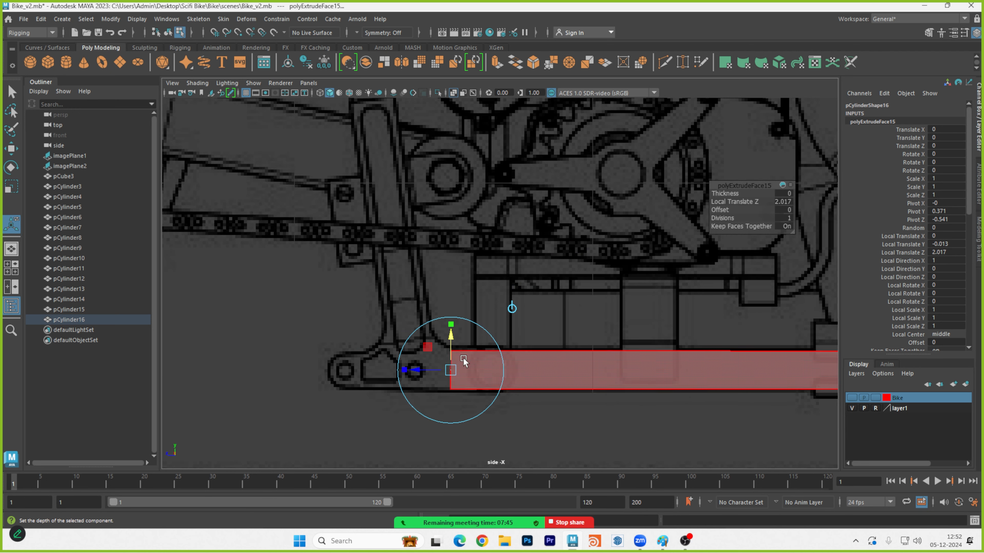
left_click_drag(424, 371, 304, 370)
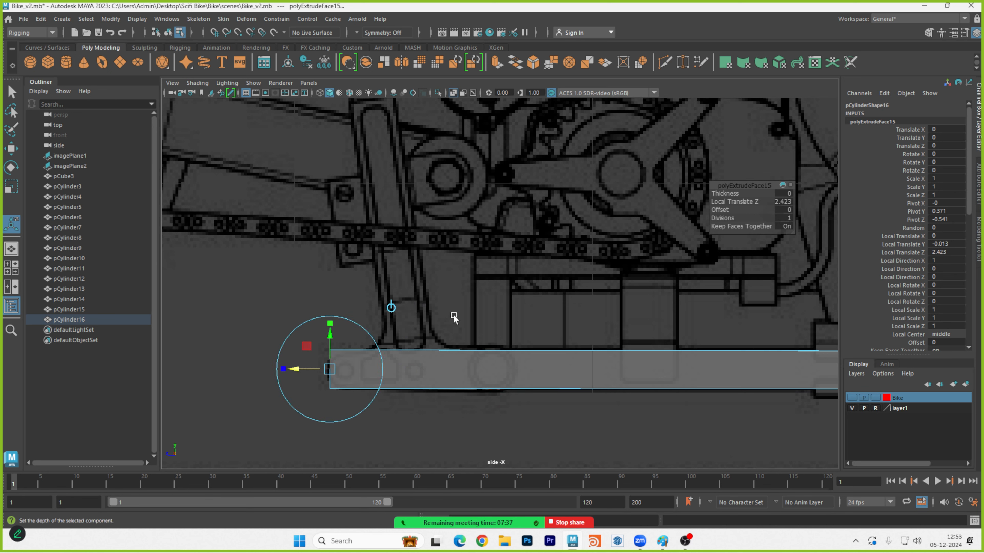
right_click_drag(453, 314, 499, 217)
left_click(402, 356)
scroll(350, 364, "up", 6)
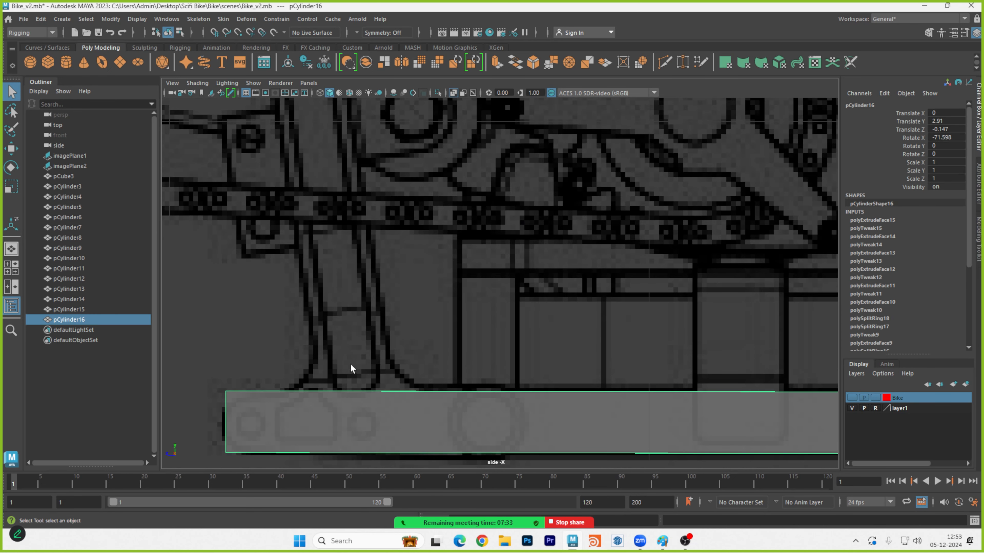
Try inserting an edge loop close to the rear tip of the lower rail and preview the tube smoothed.
middle_click_drag(516, 359, 541, 341, "alt")
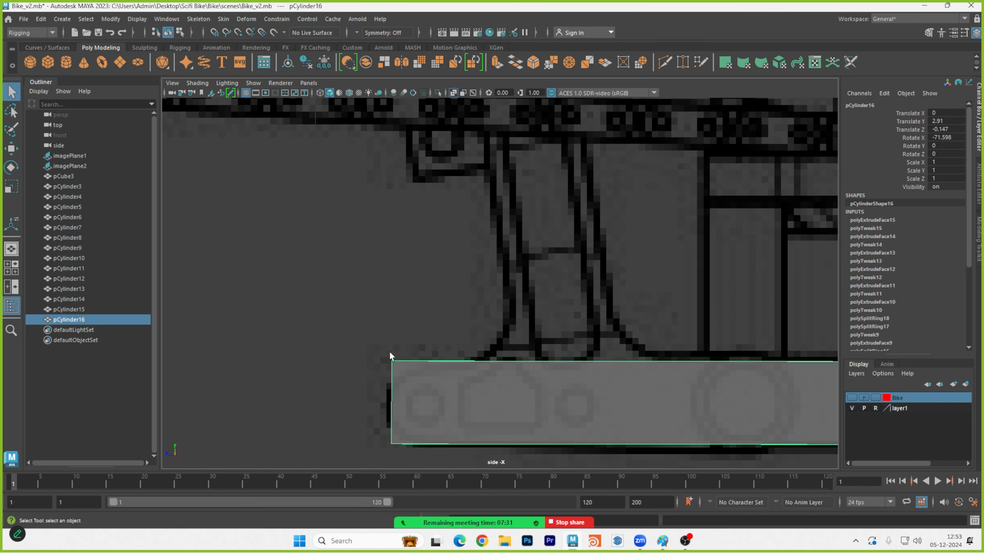
right_click_drag(402, 362, 414, 335)
right_click_drag(402, 221, 403, 217)
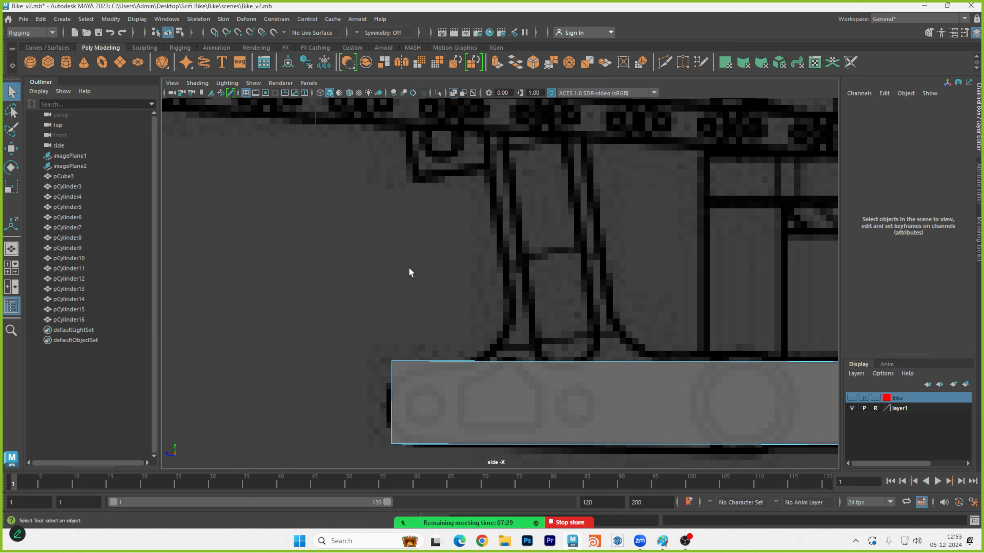
right_click_drag(433, 363, 429, 398, "shift")
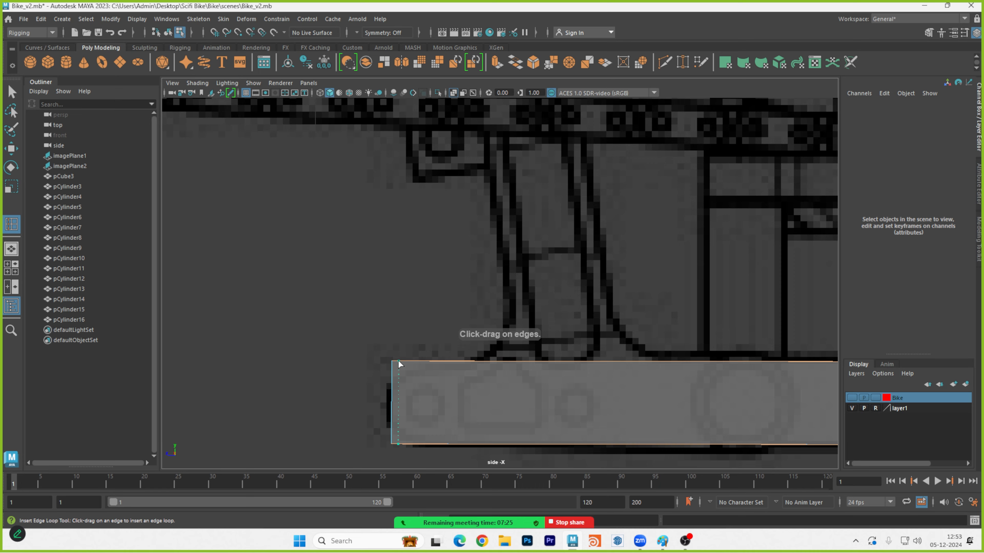
left_click(398, 365)
key("3")
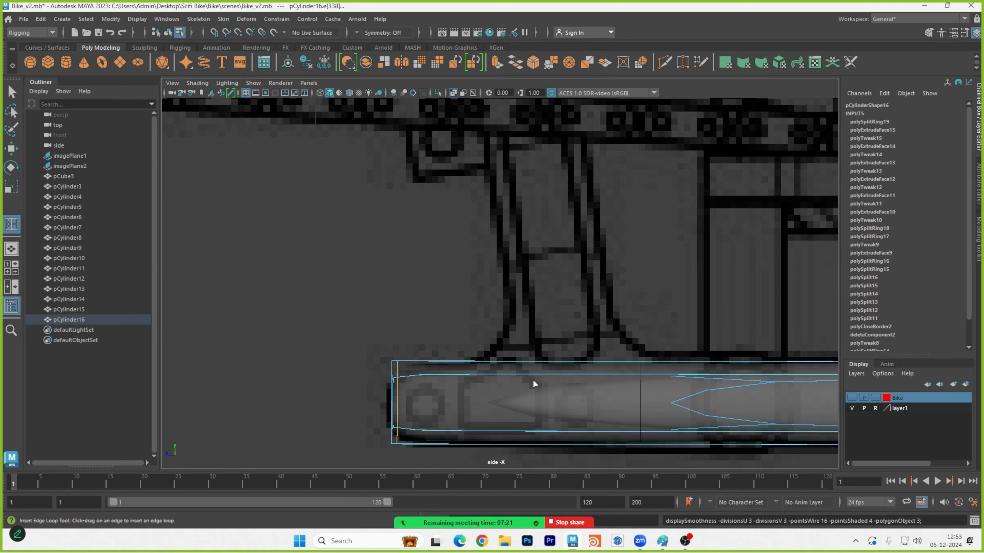
scroll(560, 379, "down", 5)
scroll(559, 379, "up", 4)
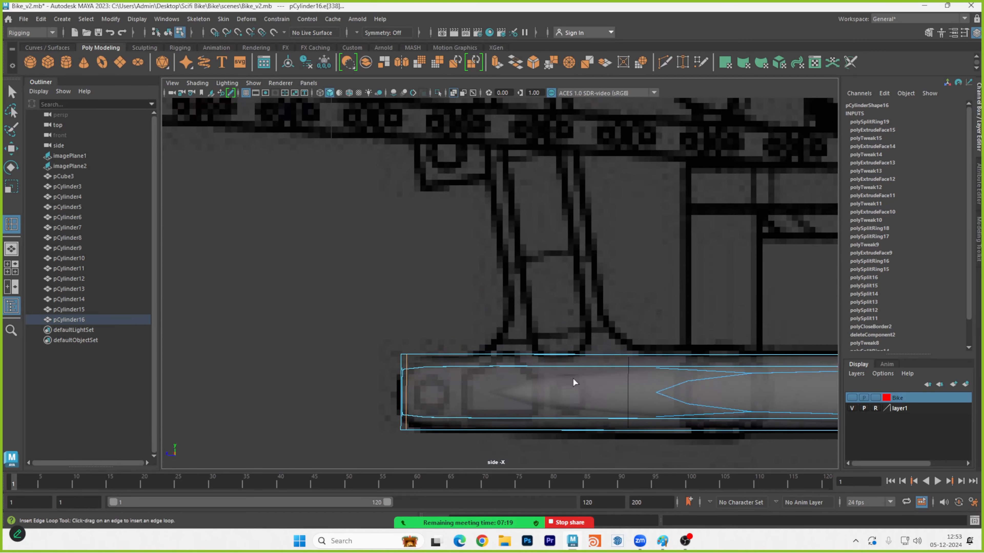
Check the edge loop on both lower rails in perspective and undo it.
key("space")
key("space")
left_click_drag(646, 353, 621, 372, "alt")
key("ctrl+z")
key("ctrl+z")
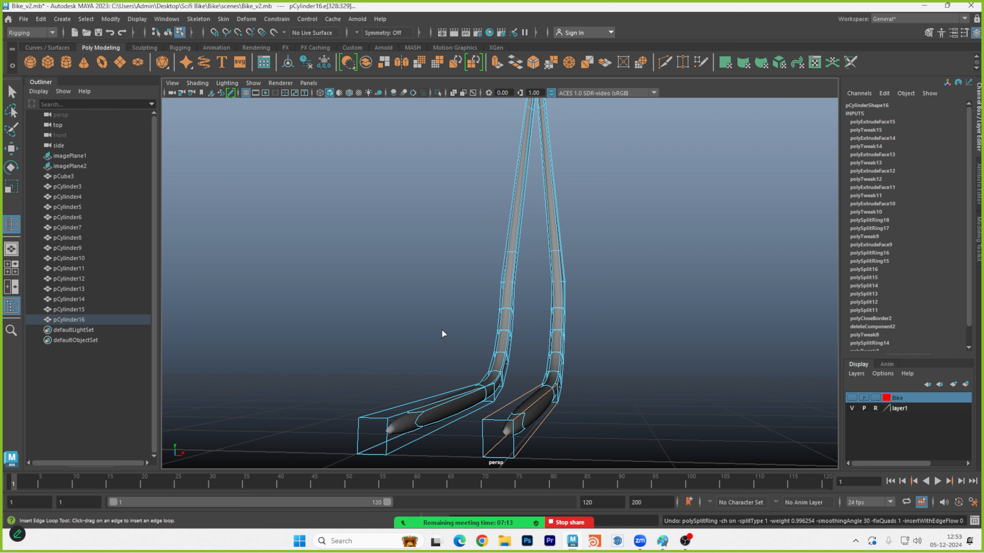
Turn on Object X symmetry and return the frame tube to the unsmoothed display.
left_click(359, 31)
left_click(384, 46)
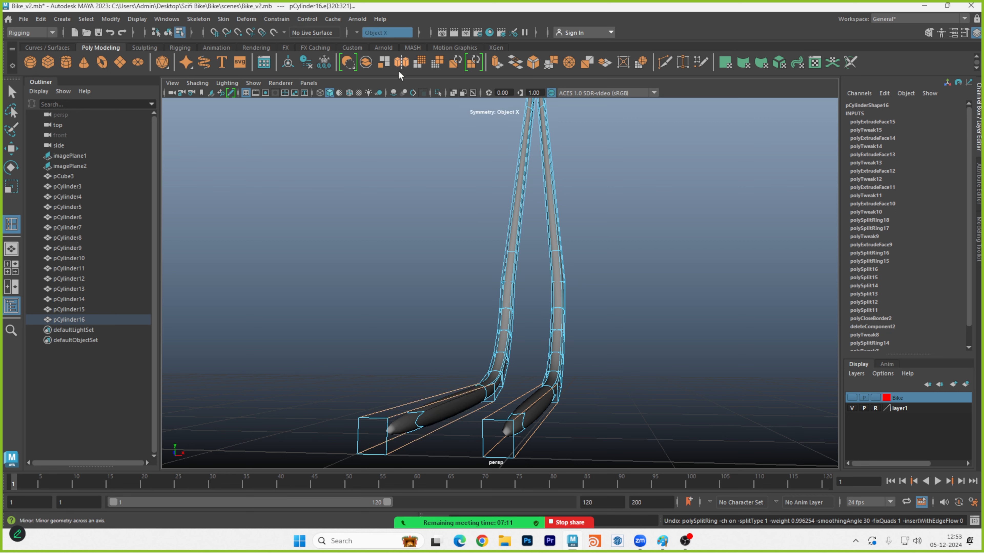
left_click(488, 247)
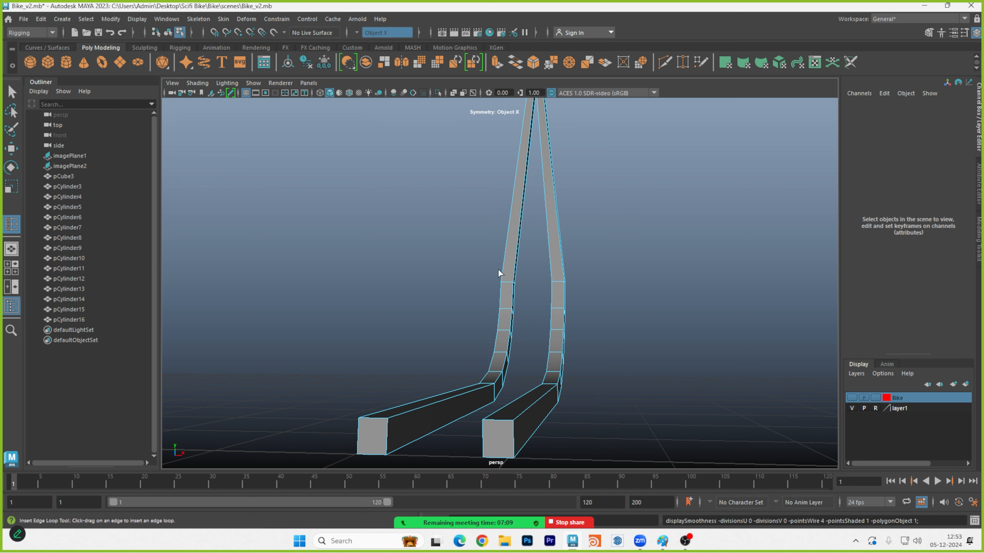
Insert a symmetric edge loop close to the rear tips of both lower rails and check it up close in perspective.
left_click_drag(499, 271, 536, 375, "alt")
key("space")
key("space")
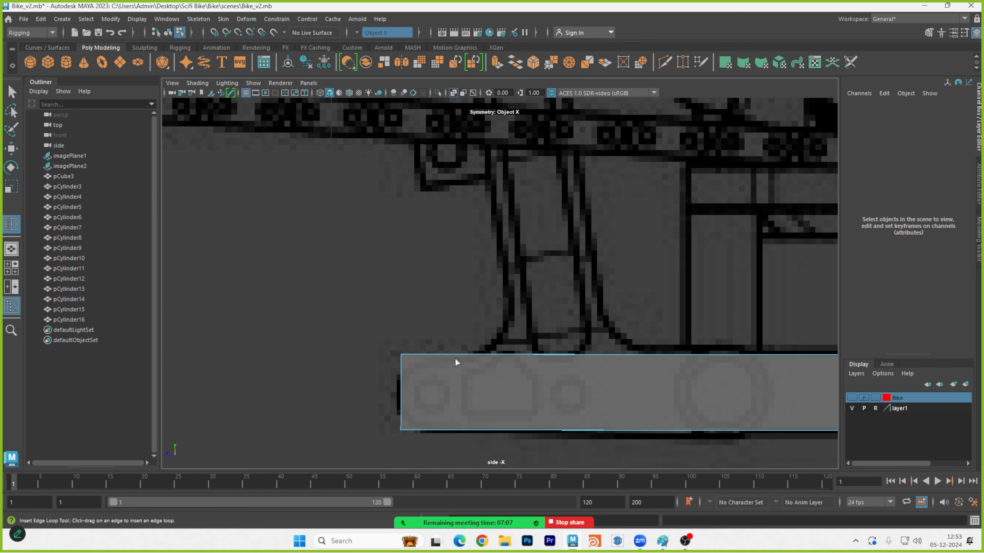
scroll(455, 358, "up", 6)
middle_click_drag(422, 323, 472, 245, "alt")
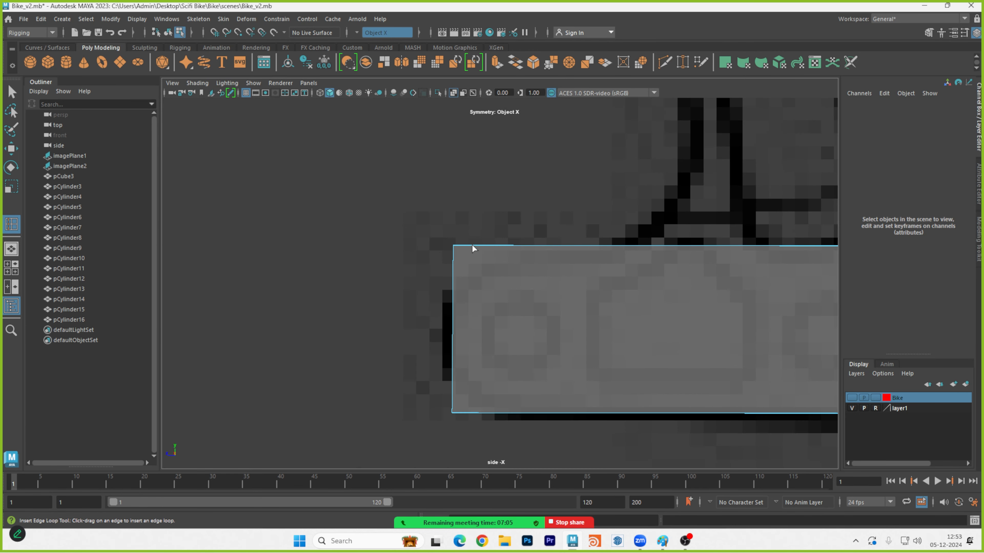
key("space")
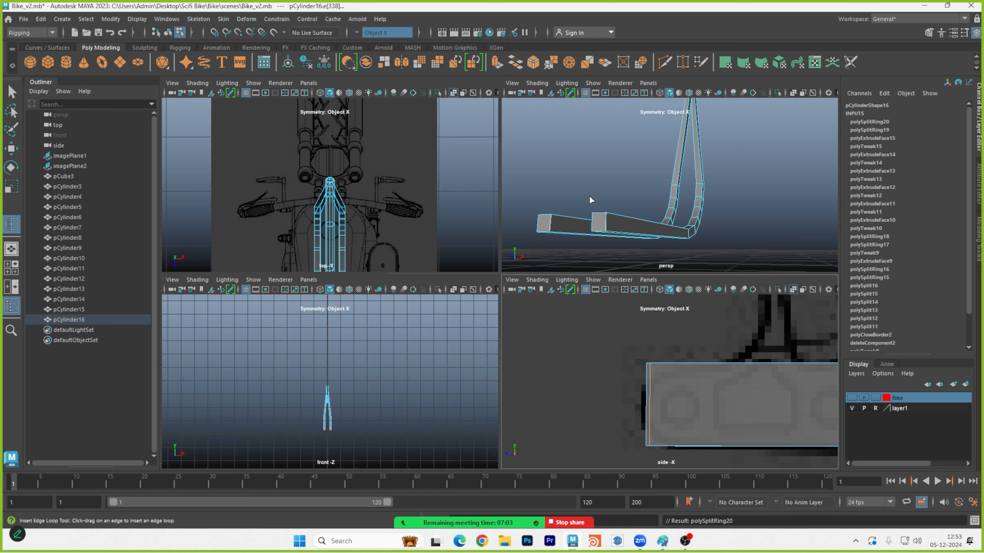
key("space")
left_click_drag(570, 265, 555, 278, "alt")
middle_click_drag(555, 278, 651, 80, "alt")
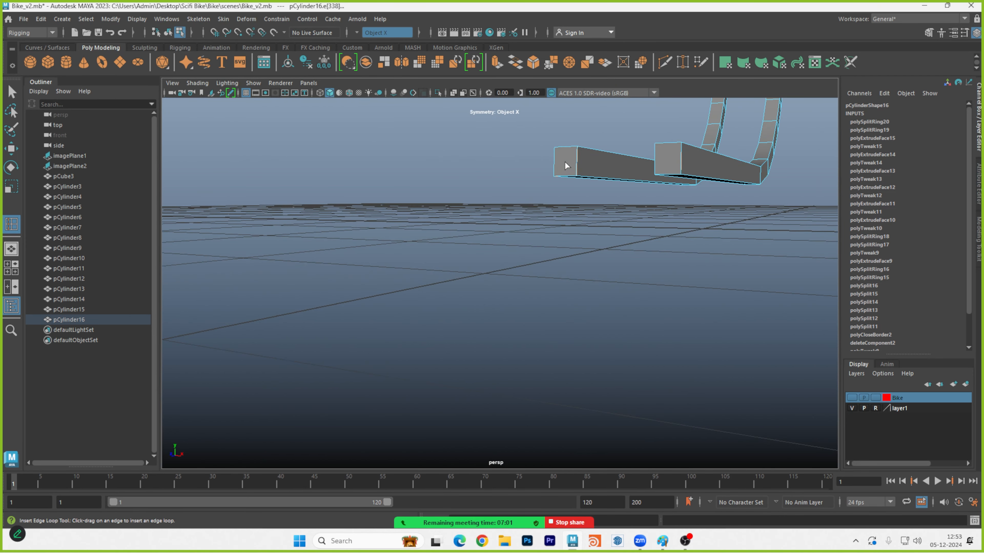
left_click_drag(565, 163, 509, 211, "alt")
middle_click_drag(510, 211, 631, 116, "alt")
right_click_drag(518, 227, 487, 296, "alt")
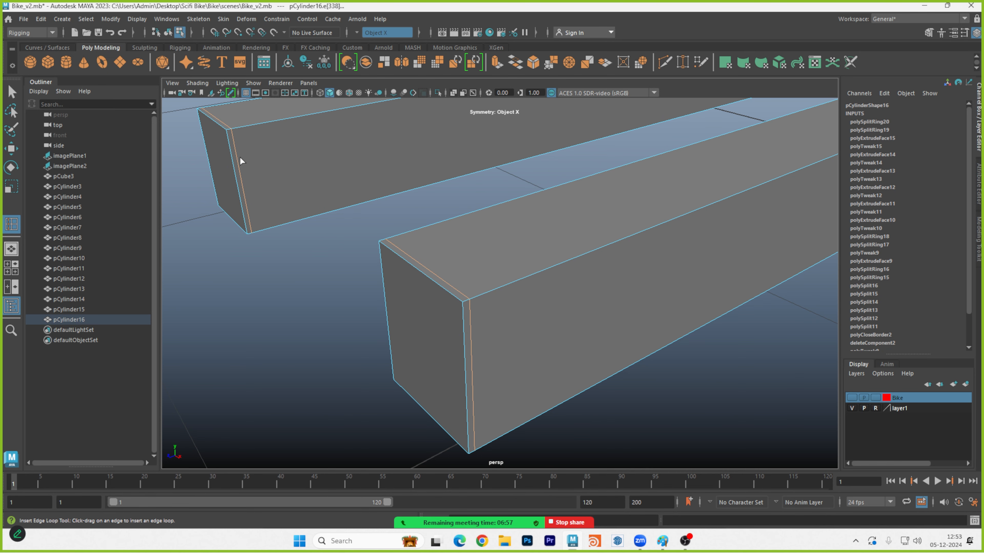
Display the frame tube smoothed, return to object mode and deselect it to view the whole frame.
key("3")
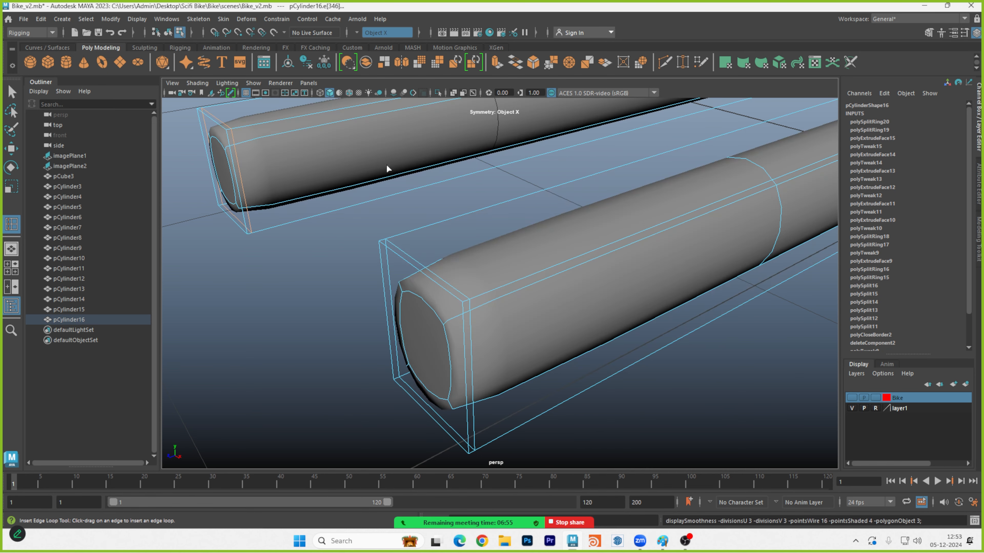
right_click_drag(492, 180, 542, 161)
left_click(695, 335)
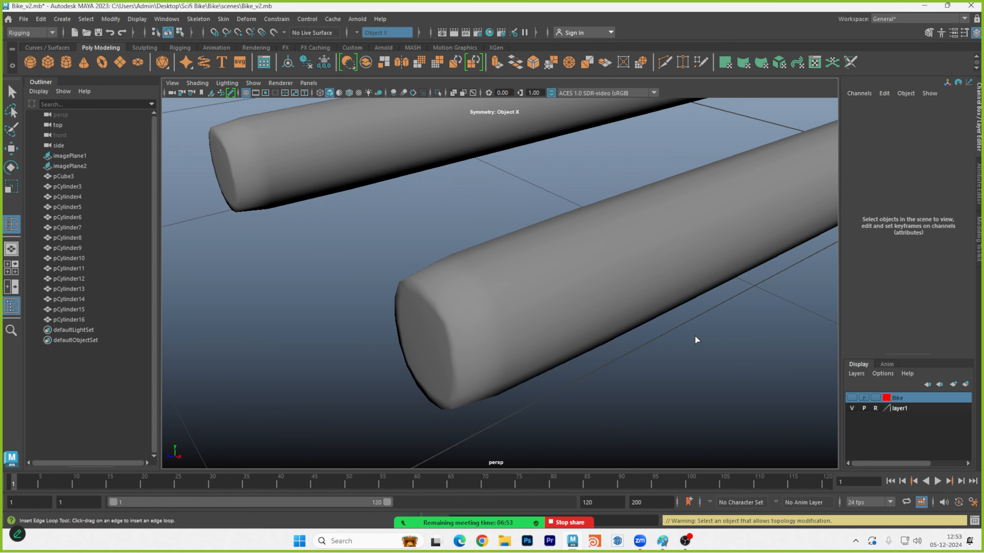
scroll(695, 336, "down", 5)
mouse_move(683, 320)
left_mouse_down("alt")
mouse_move(650, 301)
mouse_move(639, 240)
mouse_move(686, 307)
left_mouse_up("alt")
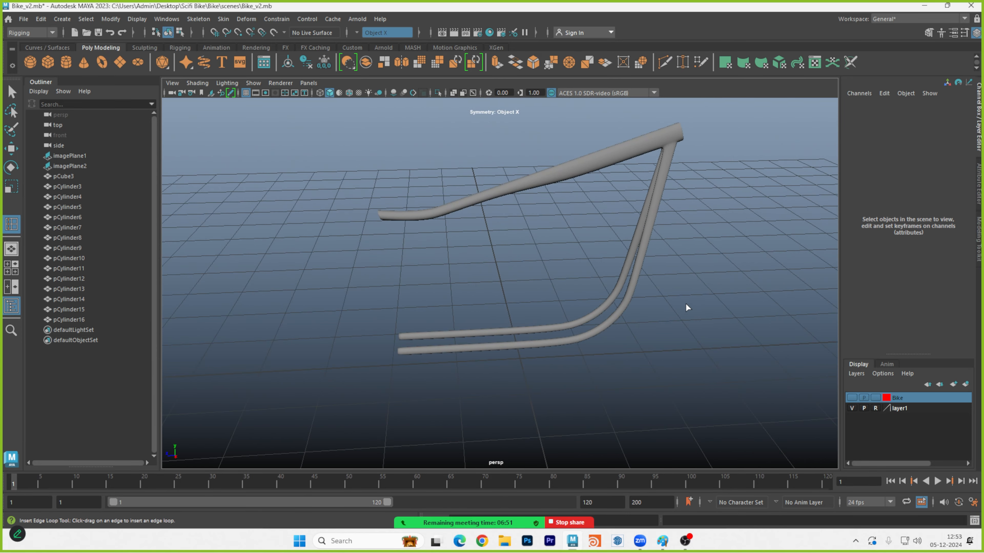
Make the Bike layer visible and view the frame together with the other motorcycle parts.
left_click(852, 399)
left_click_drag(765, 345, 557, 306, "alt")
middle_click_drag(557, 306, 576, 338, "alt")
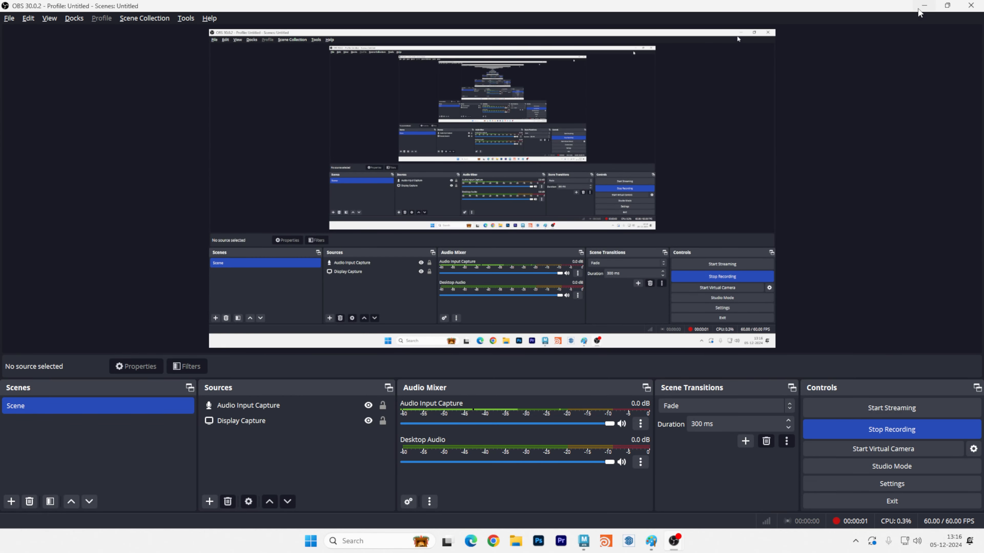
Examine the joint between the down tubes, top tube and steering head in perspective and against the side-view blueprint.
left_click(924, 5)
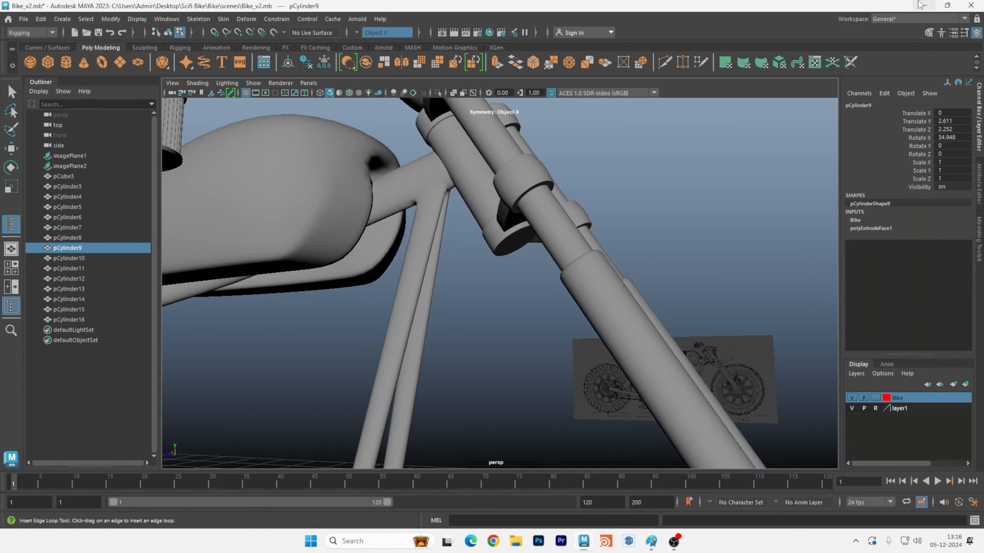
middle_click_drag(496, 258, 451, 256, "alt")
left_click_drag(451, 256, 501, 282, "alt")
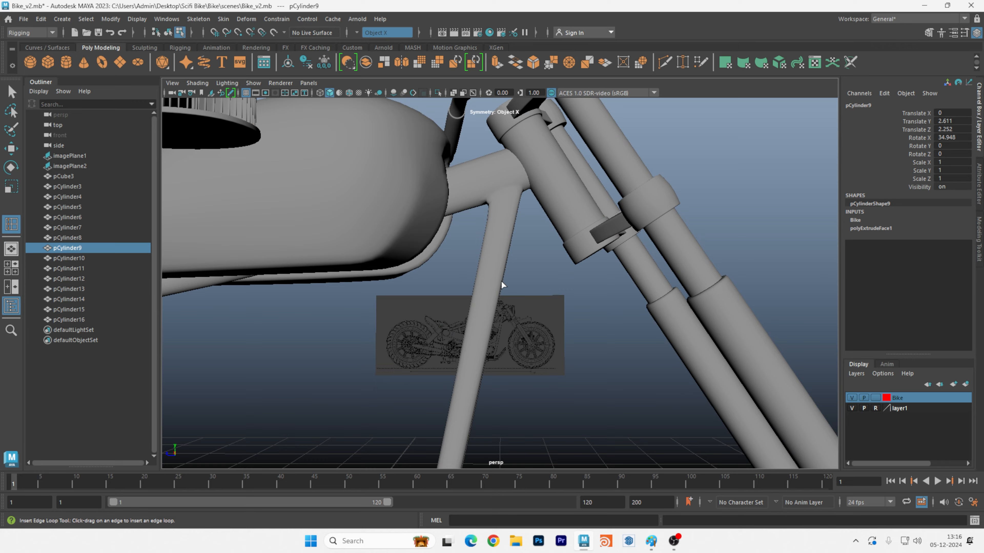
key("space")
key("space")
right_click_drag(683, 284, 280, 259, "alt")
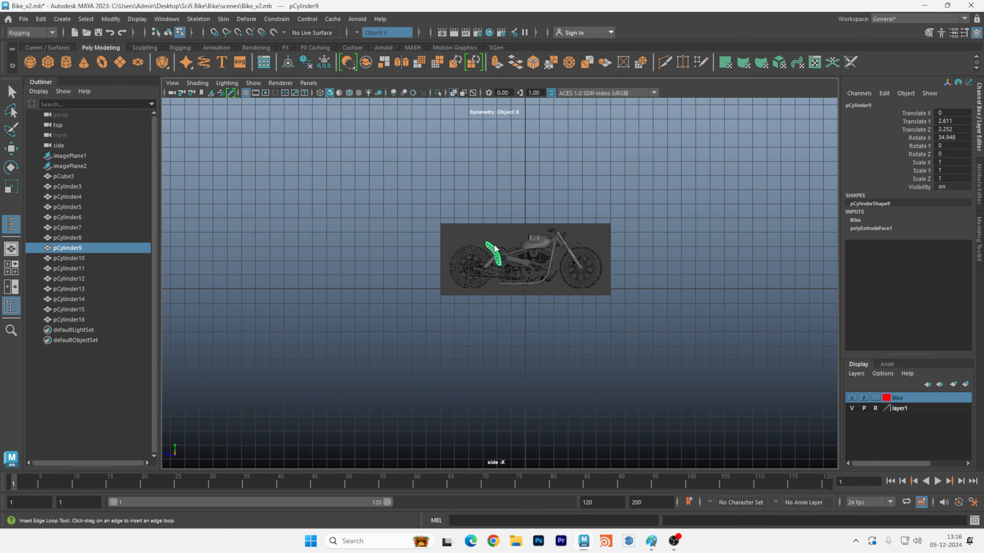
right_click_drag(493, 247, 674, 276, "alt")
middle_click_drag(610, 216, 357, 330, "alt")
right_click_drag(358, 331, 422, 341, "alt")
middle_click_drag(422, 340, 876, 267, "alt")
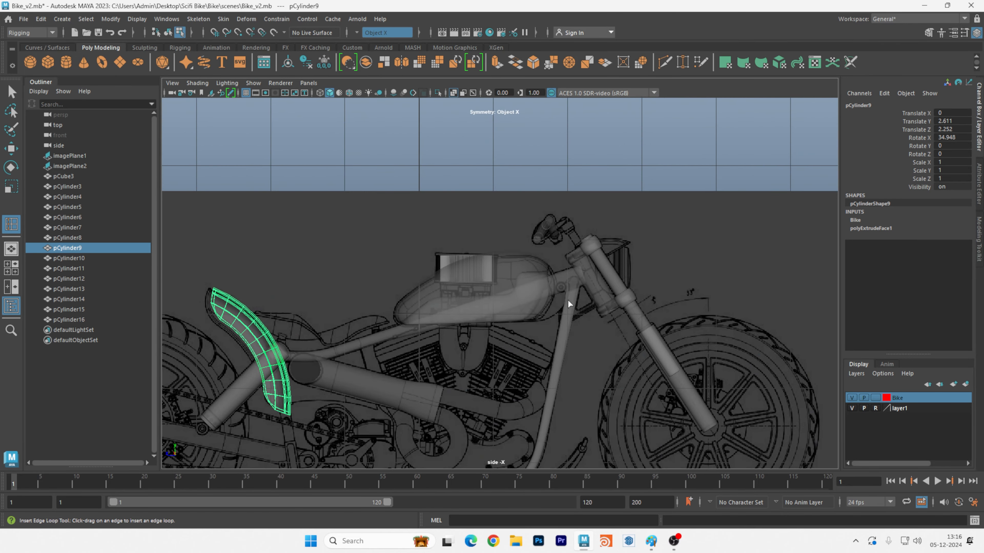
right_click_drag(567, 300, 775, 324, "alt")
middle_click_drag(662, 327, 559, 303, "alt")
right_click_drag(560, 306, 795, 319, "alt")
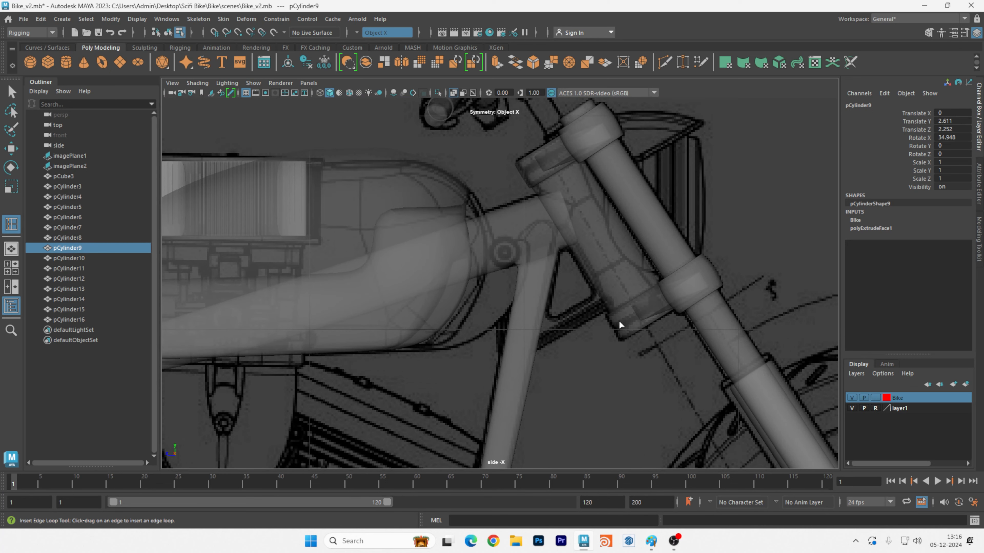
right_click_drag(620, 324, 683, 292, "alt")
middle_click_drag(683, 293, 614, 263, "alt")
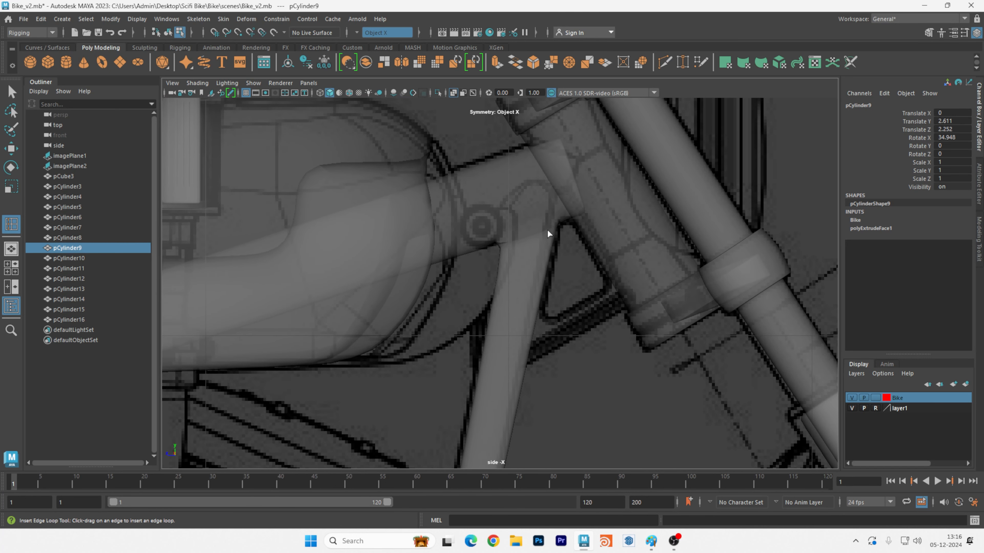
Select the frame tube and the steering head tube in turn to compare their outlines with the blueprint, then deselect them.
left_click(520, 219)
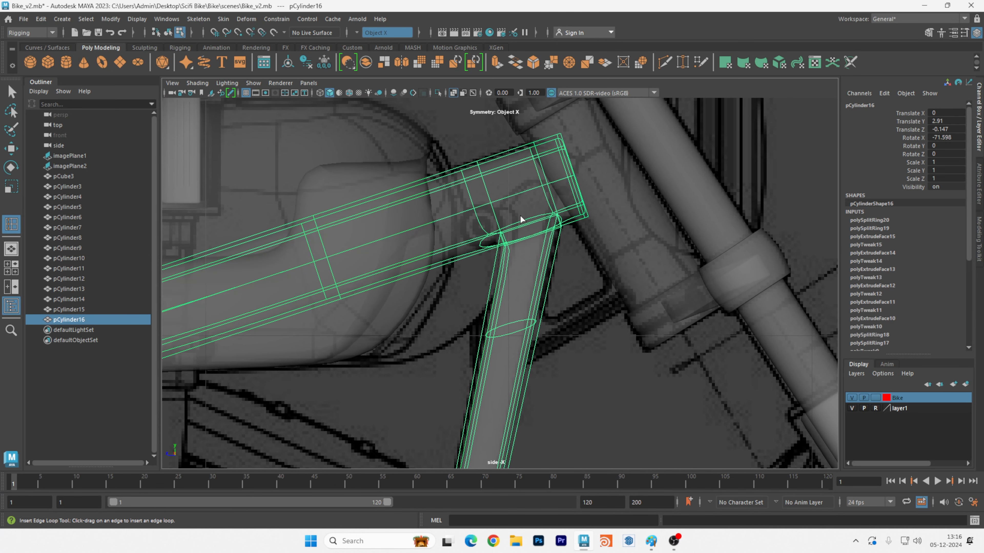
left_click(632, 236)
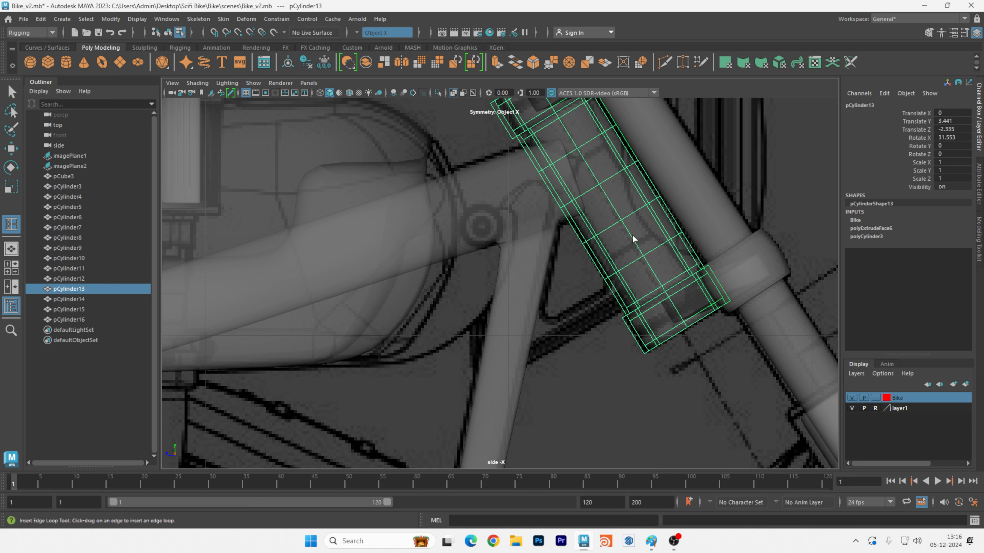
left_click(567, 329)
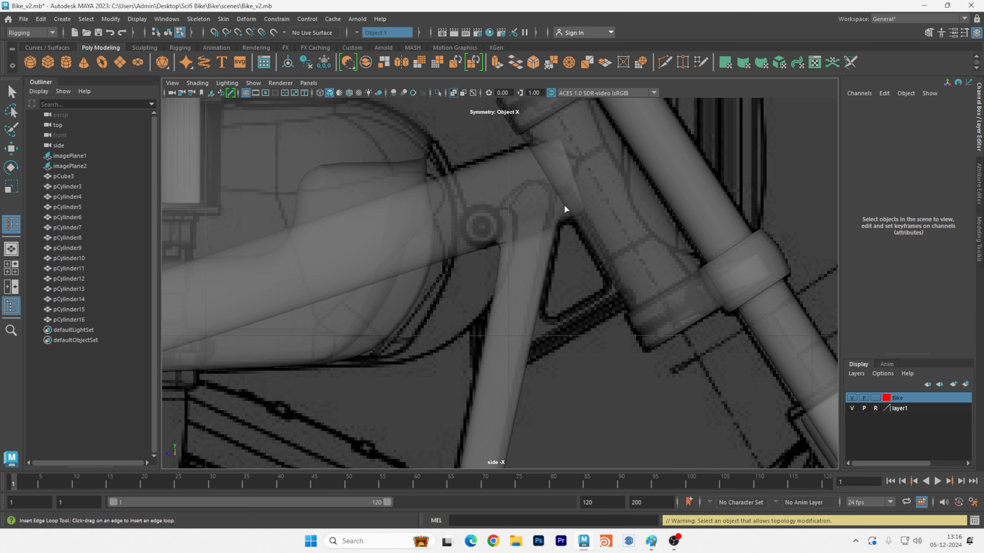
middle_click_drag(579, 310, 530, 305, "alt")
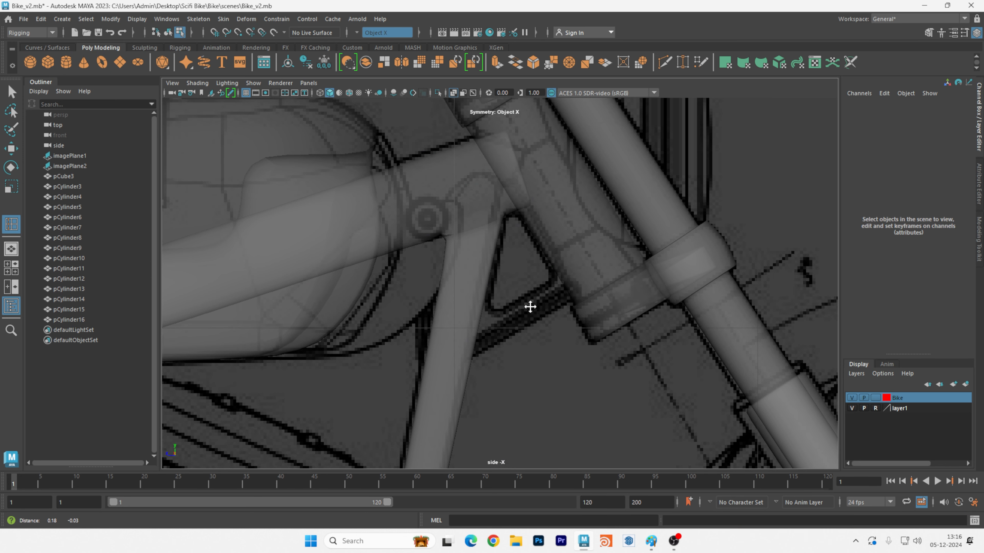
right_click_drag(526, 304, 595, 294, "alt")
Select the frame tube, show it unsmoothed, and switch it to vertex editing at the down tubes' upper joint.
left_click(467, 288)
scroll(516, 231, "up", 4)
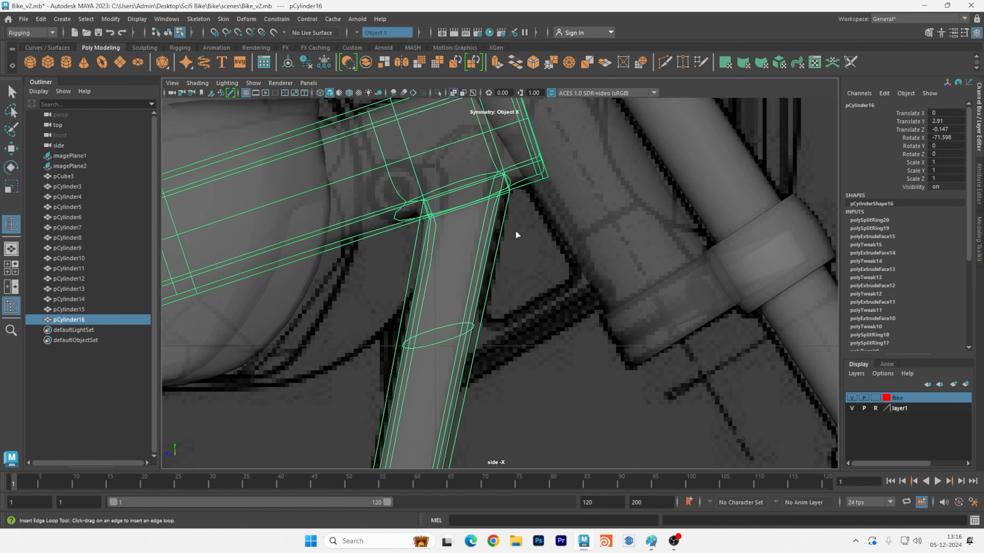
middle_click_drag(516, 230, 526, 315, "alt")
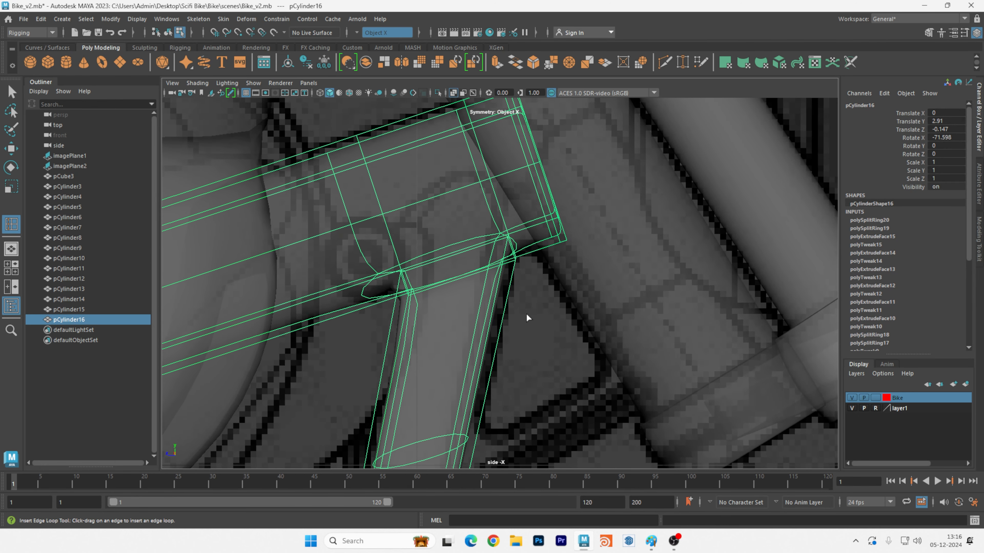
key("1")
key("F8")
right_click_drag(535, 236, 490, 238)
left_click_drag(537, 291, 481, 222)
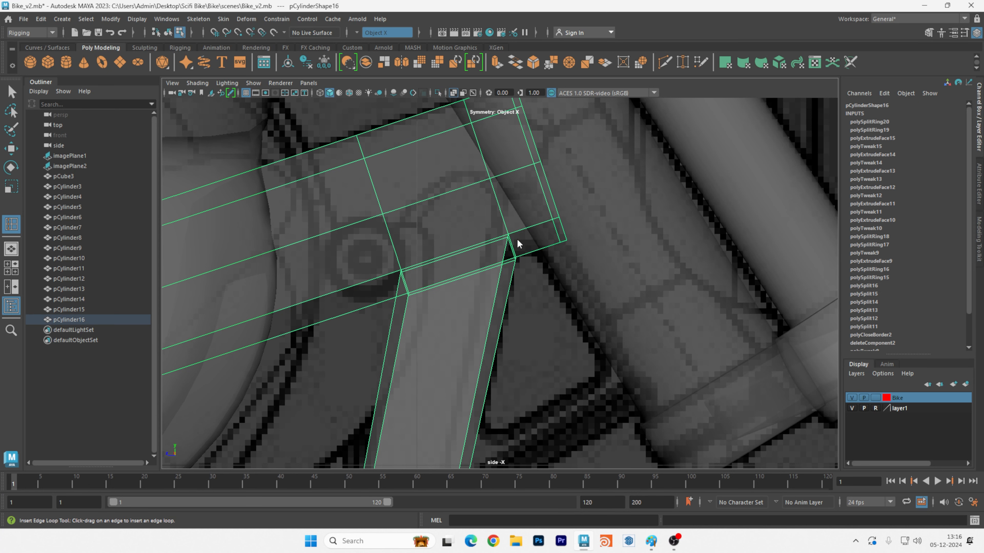
right_click_drag(518, 239, 487, 234)
left_click_drag(536, 279, 479, 221)
right_click_drag(519, 236, 469, 237)
left_click(11, 224)
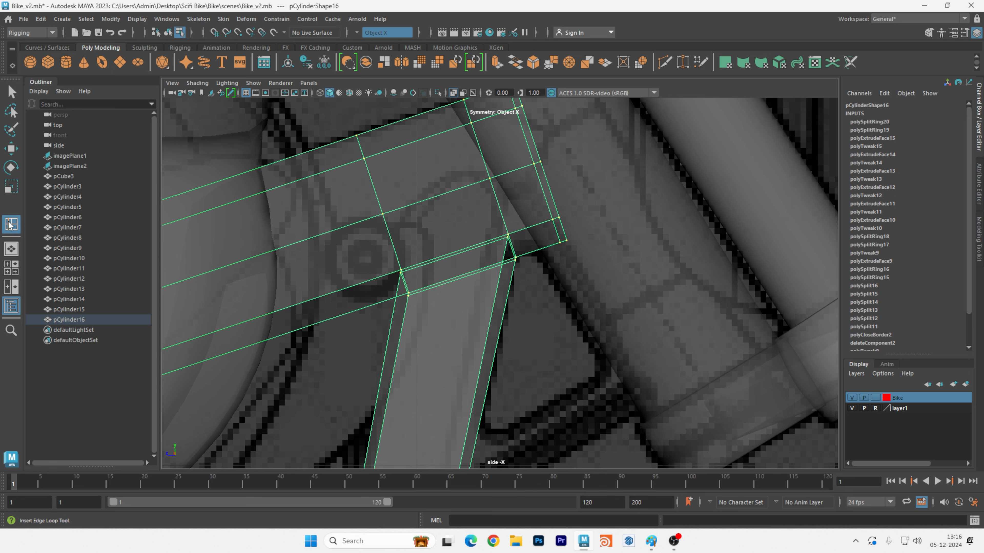
Move the front vertices at the top of the down tubes rearward along the blueprint and preview the joint smoothed.
key("w")
left_click_drag(531, 285, 499, 237)
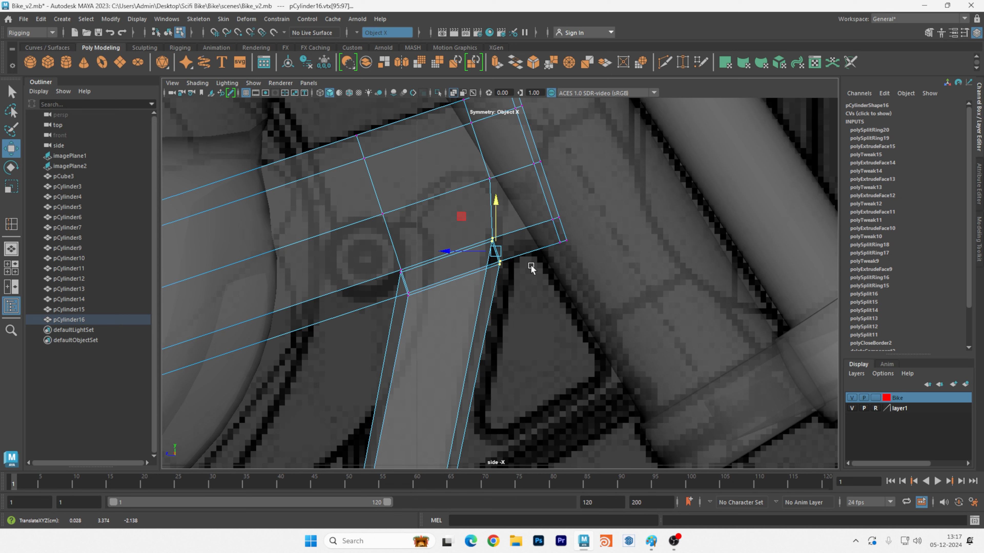
key("3")
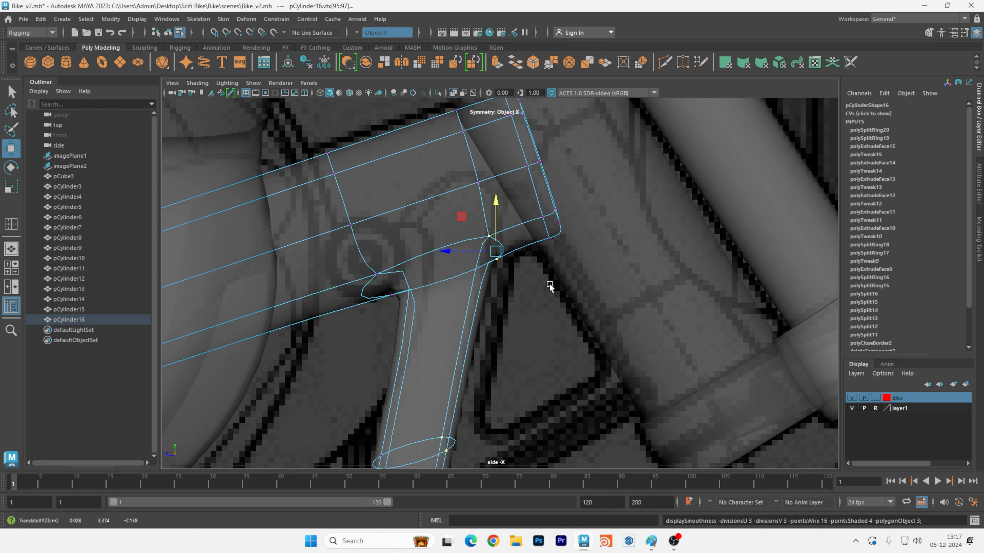
middle_click_drag(620, 341, 588, 260, "alt")
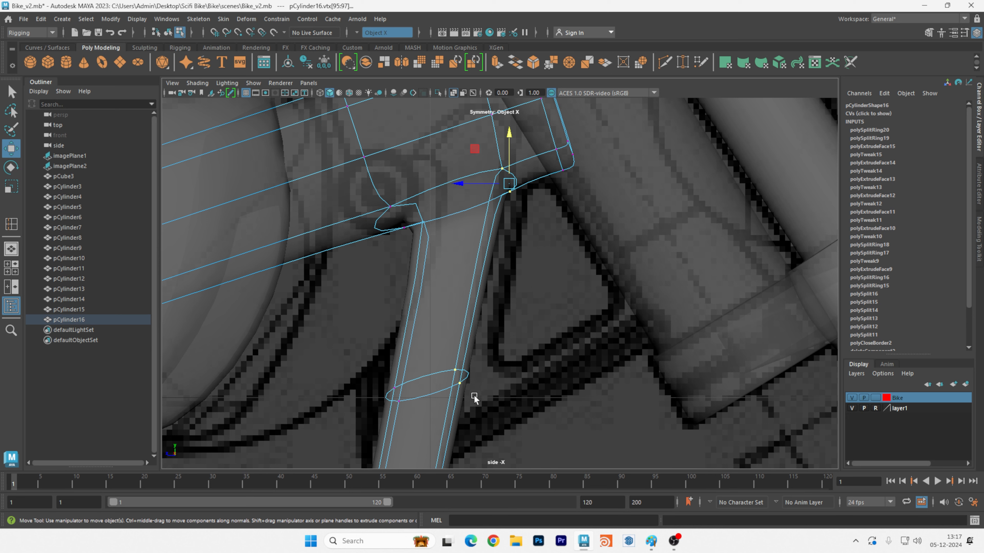
middle_click_drag(566, 196, 571, 235, "alt")
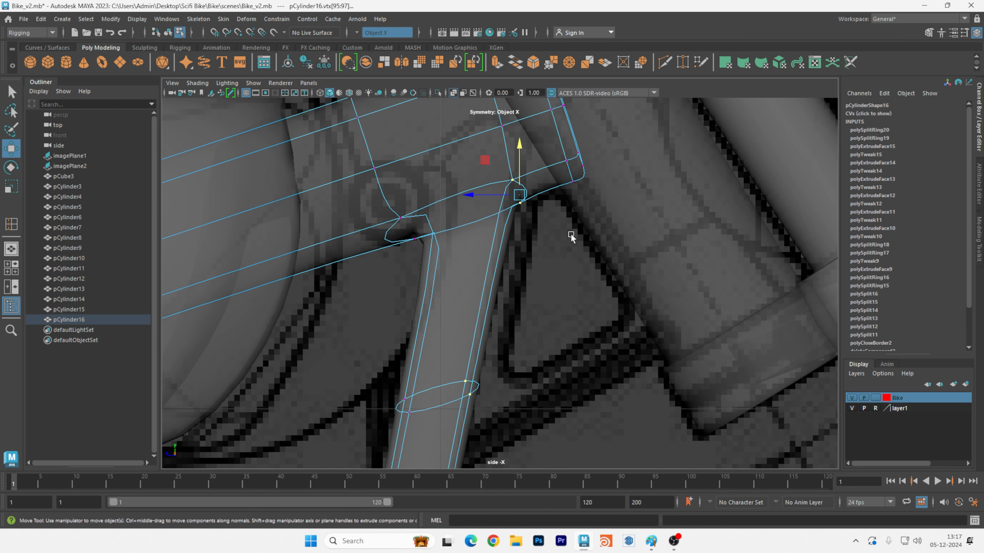
Select the rear vertex at the down tubes' upper joint and display the frame tube unsmoothed.
left_click(566, 255)
left_click(464, 266)
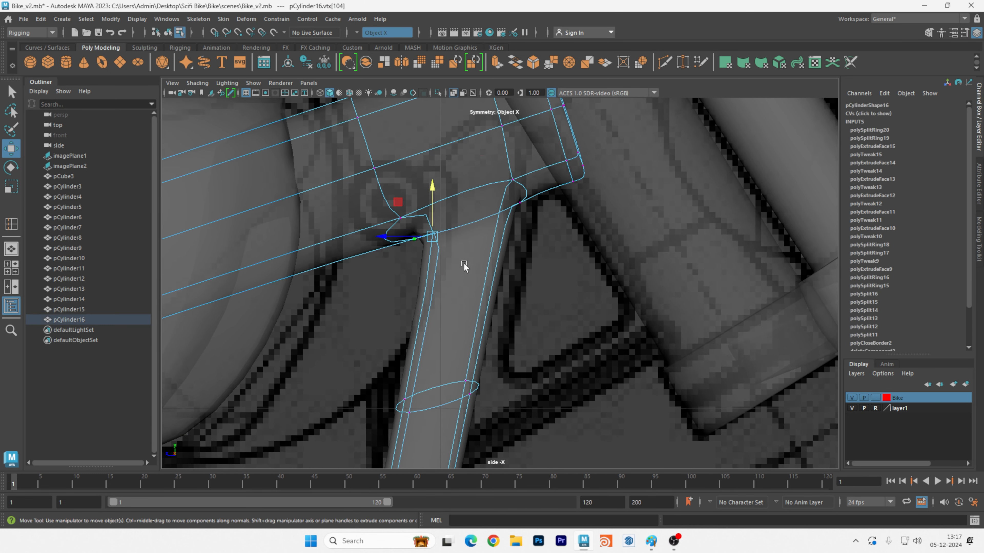
key("1")
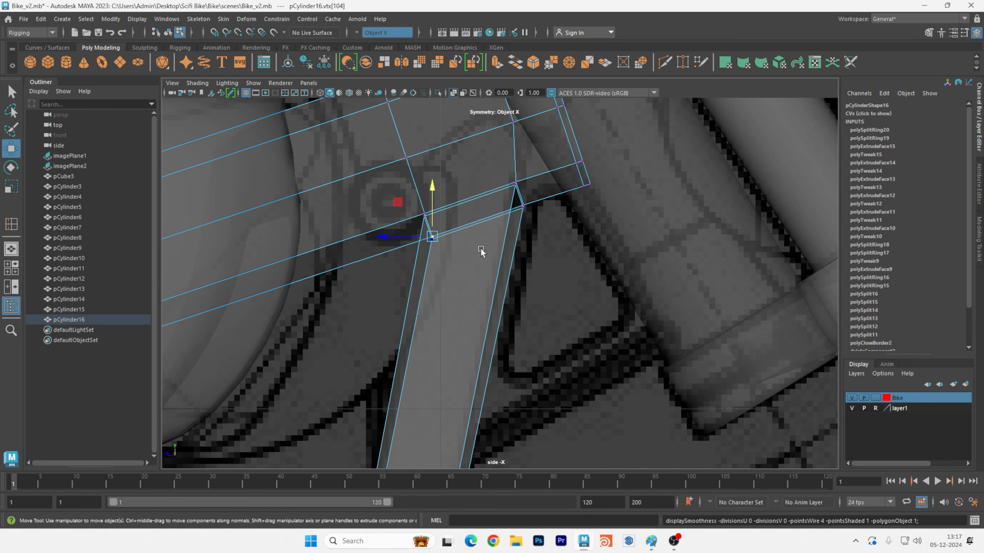
Examine the down tubes' upper joint from several angles in perspective and compare it with the side-view blueprint.
key("space")
key("space")
scroll(582, 186, "up", 5)
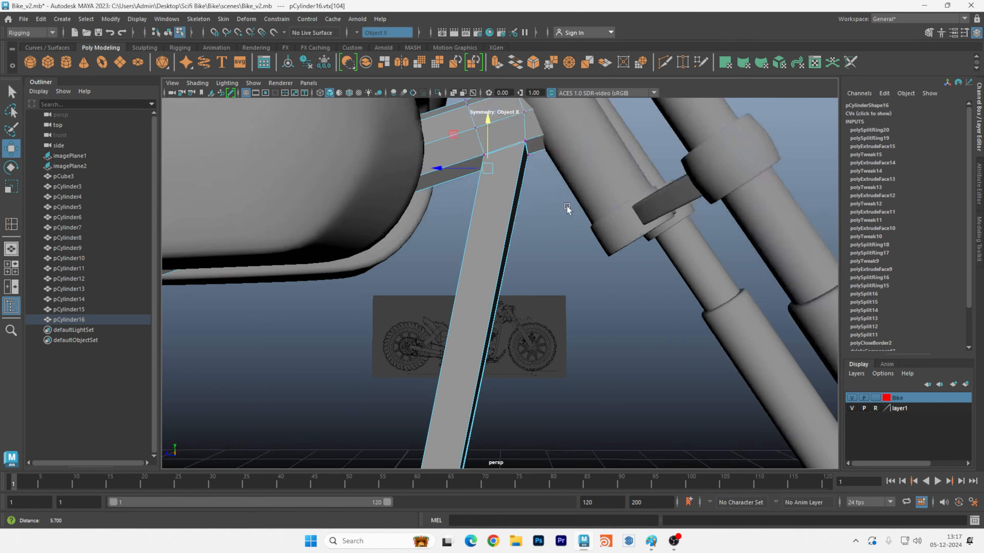
scroll(628, 267, "down", 3)
left_click_drag(722, 278, 703, 287, "alt")
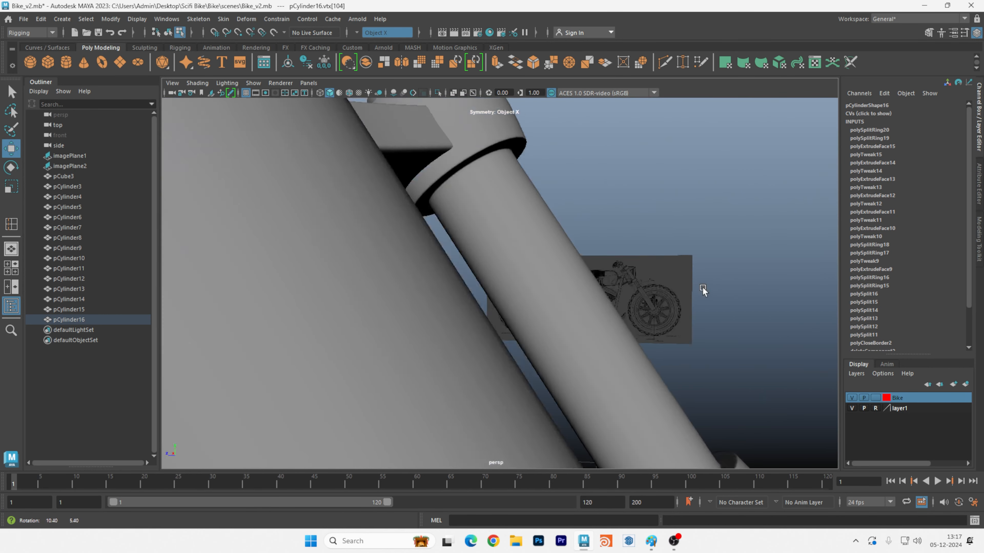
scroll(702, 288, "up", 6)
left_click_drag(511, 229, 377, 241, "alt")
scroll(522, 238, "down", 5)
middle_click_drag(378, 242, 778, 282, "alt")
right_click_drag(367, 306, 563, 316, "alt")
left_click_drag(563, 316, 587, 332, "alt")
right_click_drag(422, 307, 488, 322, "alt")
left_click_drag(489, 322, 543, 308, "alt")
left_click_drag(598, 293, 708, 315, "alt")
key("space")
key("space")
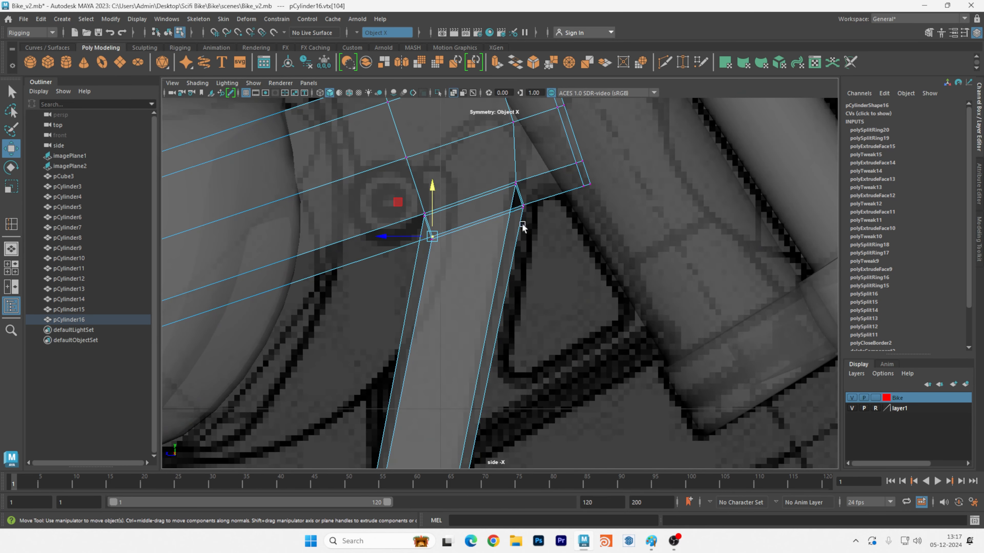
key("space")
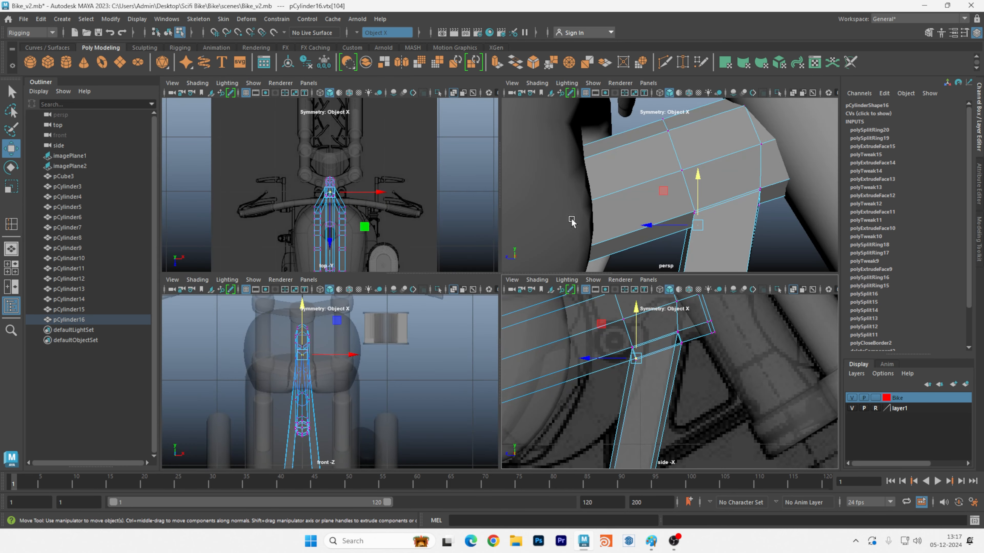
Move the rear pair of vertices at the top of the down tubes forward and slightly up along the blueprint.
left_click_drag(606, 383, 649, 338)
key("space")
scroll(480, 274, "down", 6)
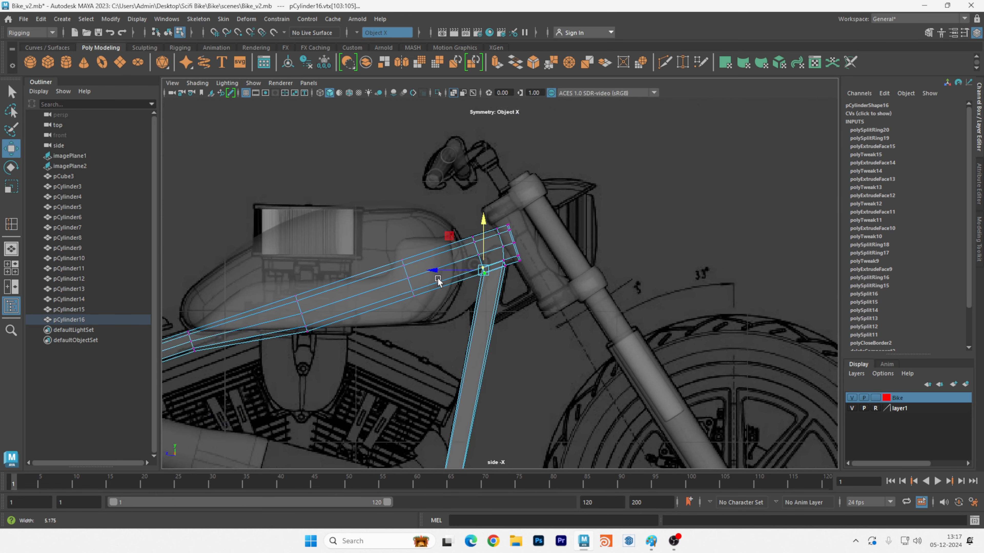
scroll(465, 279, "up", 8)
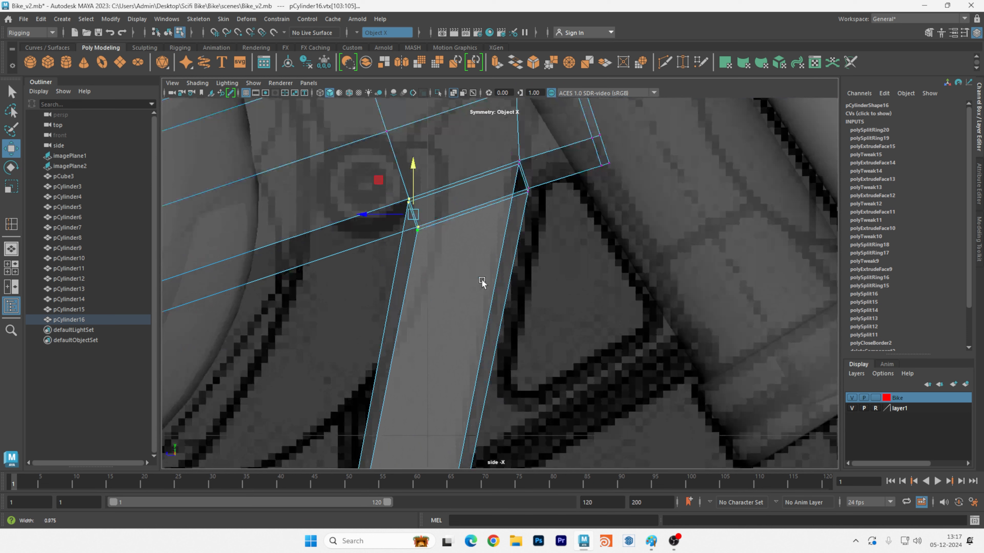
left_click_drag(378, 212, 408, 210)
scroll(407, 209, "down", 5)
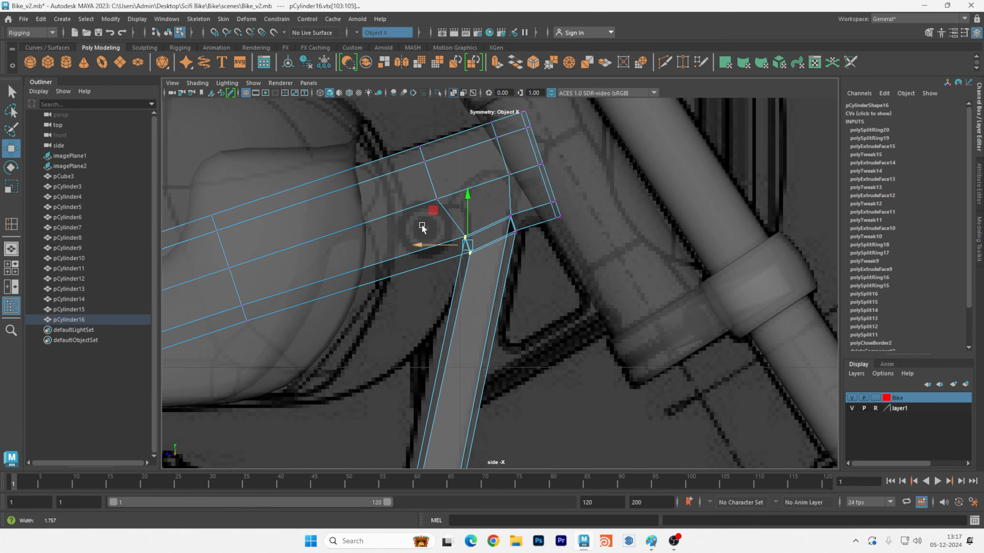
scroll(451, 275, "down", 4)
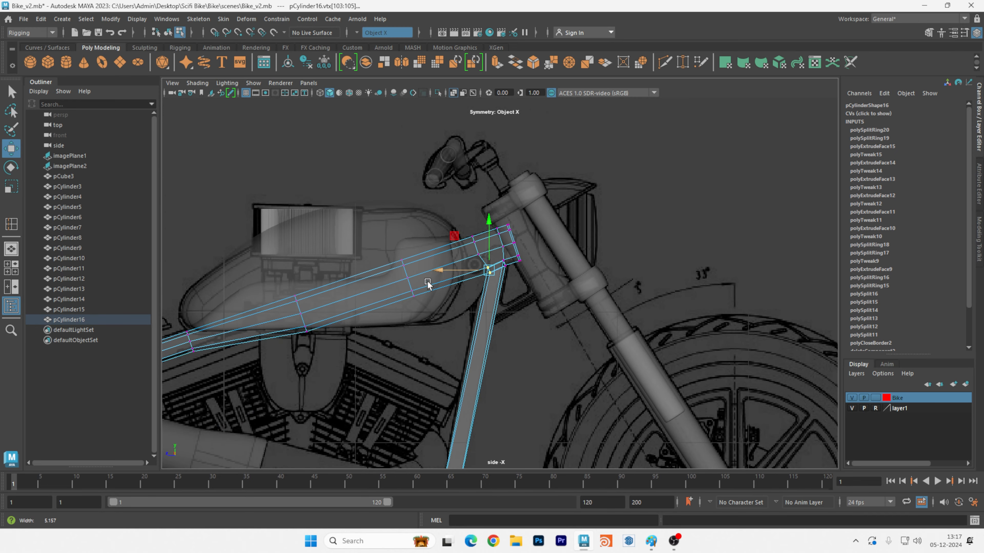
scroll(428, 281, "up", 4)
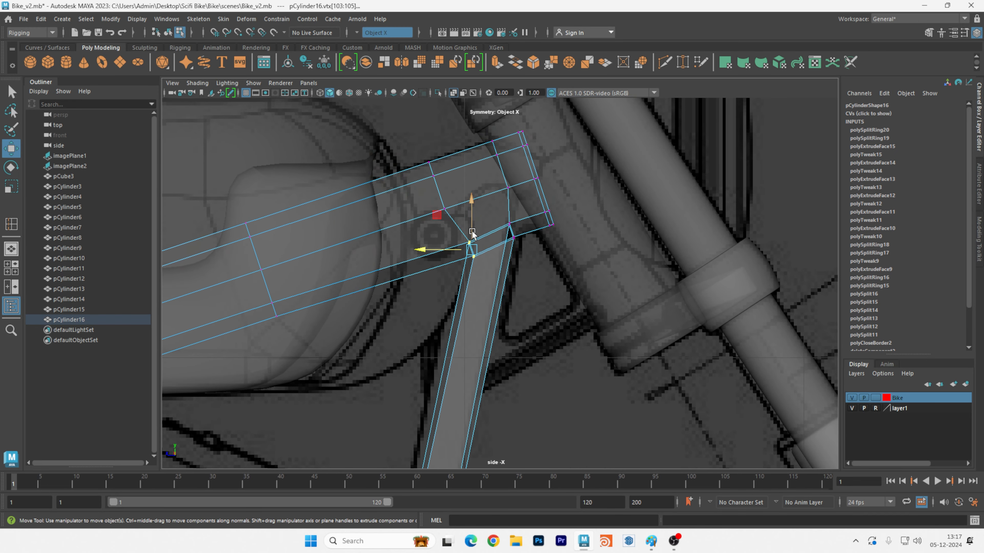
left_click_drag(472, 234, 473, 227)
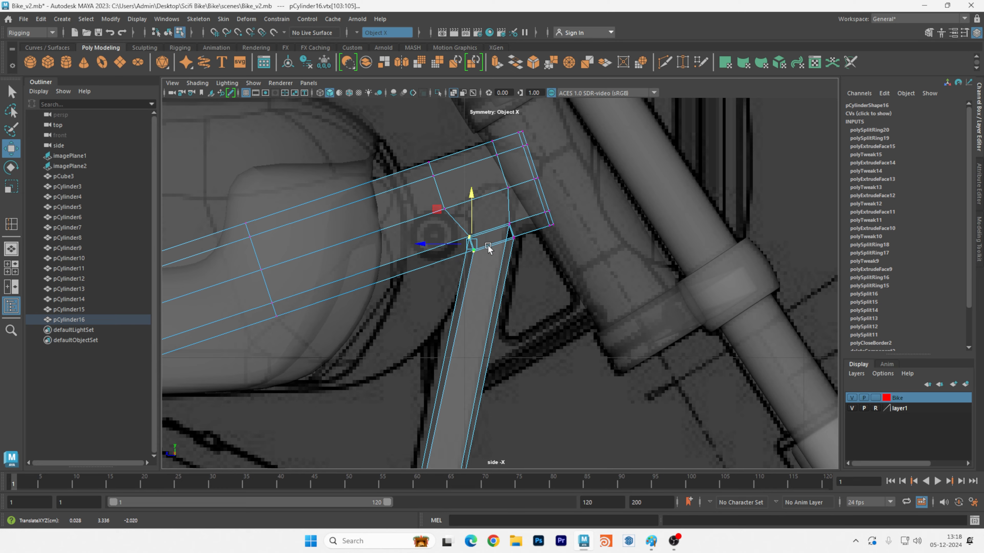
scroll(566, 280, "down", 5)
scroll(536, 283, "up", 4)
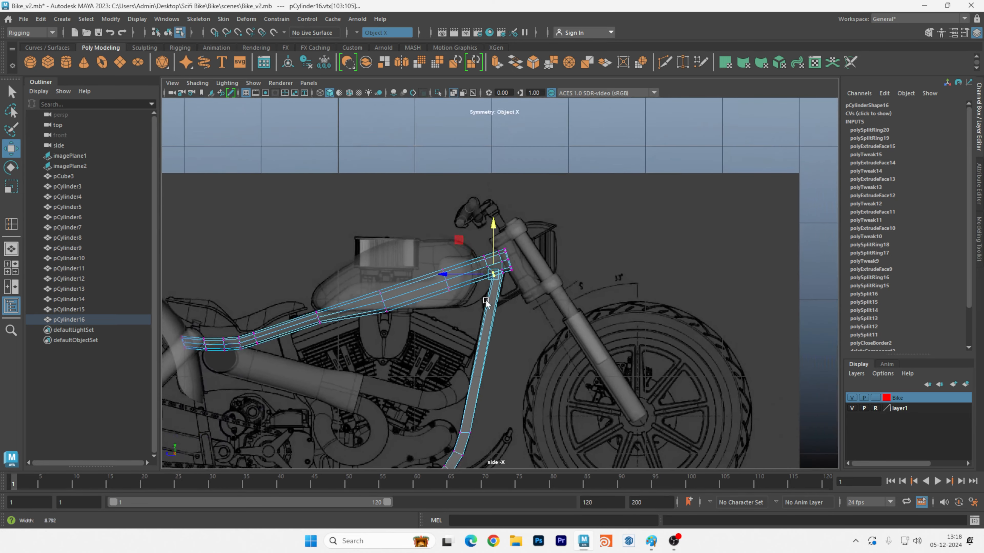
Preview the frame tube smoothed and examine the reshaped upper joint, down tubes and lower rails in perspective.
key("space")
key("space")
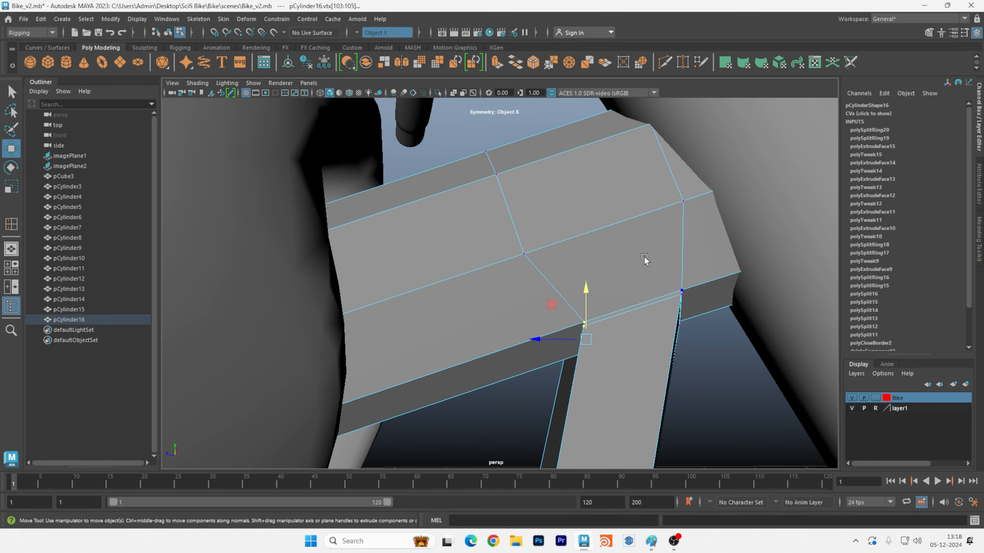
left_click_drag(644, 258, 566, 257, "alt")
key("3")
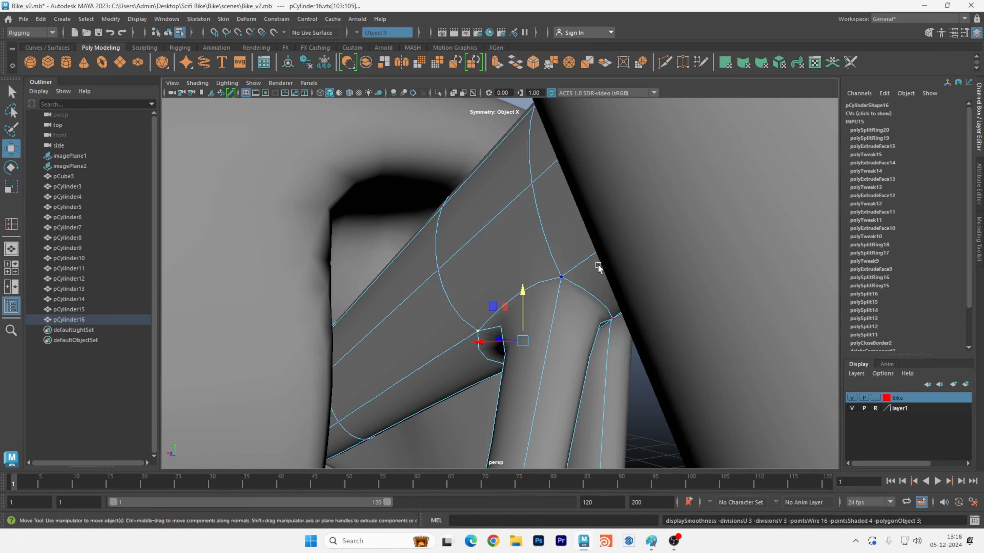
right_click_drag(598, 266, 426, 306, "alt")
left_click_drag(424, 309, 514, 327, "alt")
middle_click_drag(570, 265, 601, 72, "alt")
right_click_drag(596, 223, 183, 247, "alt")
middle_click_drag(484, 320, 522, 261, "alt")
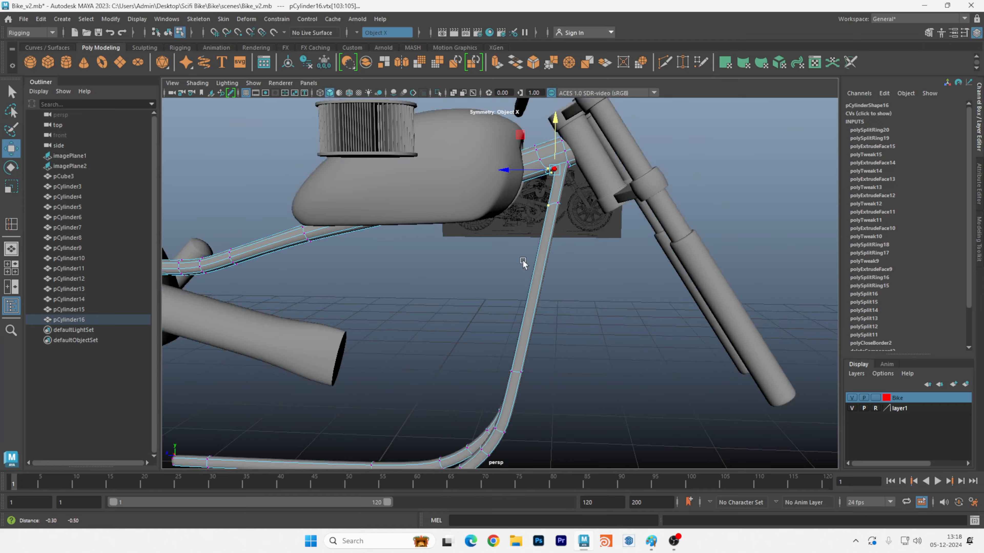
left_click_drag(523, 263, 503, 381, "alt")
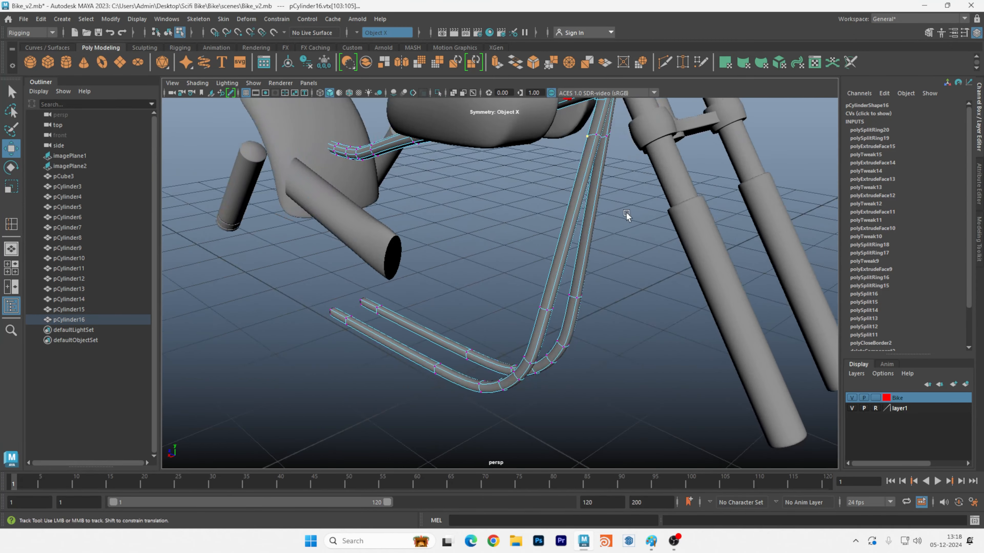
middle_click_drag(626, 213, 545, 273, "alt")
left_click_drag(545, 272, 584, 255, "alt")
right_click_drag(585, 255, 757, 255, "alt")
middle_click_drag(757, 255, 622, 279, "alt")
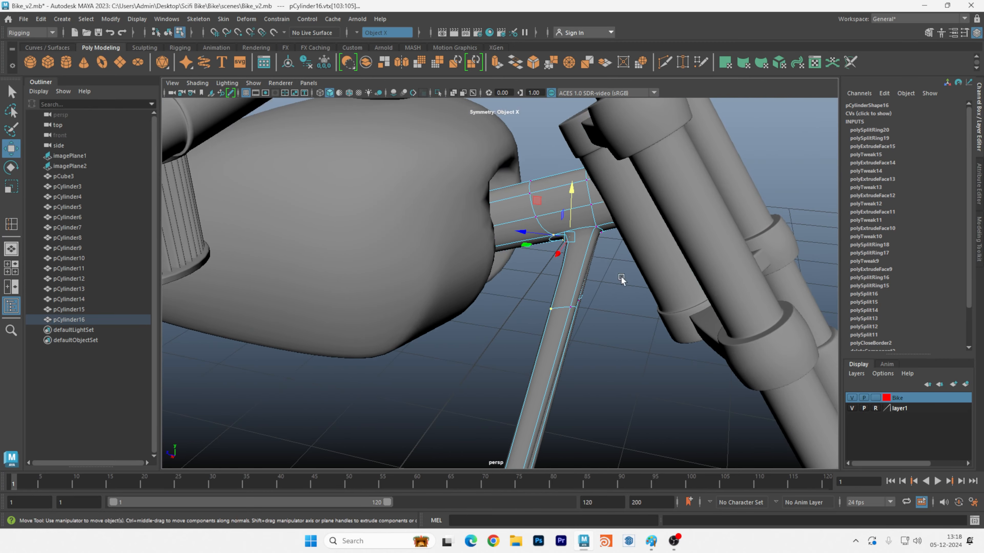
left_click_drag(621, 279, 598, 209, "alt")
right_click_drag(599, 209, 705, 189, "alt")
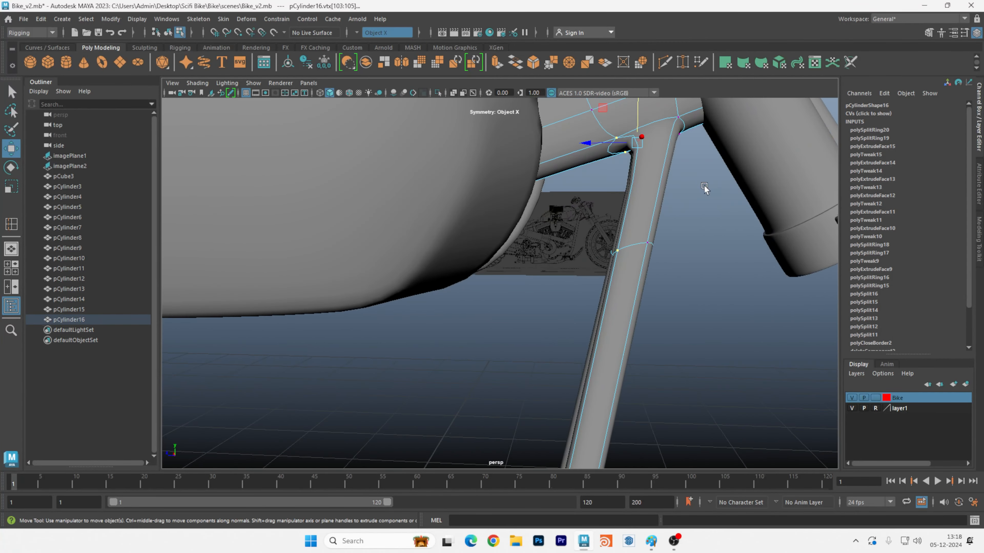
middle_click_drag(704, 189, 550, 322, "alt")
right_click_drag(507, 286, 634, 296, "alt")
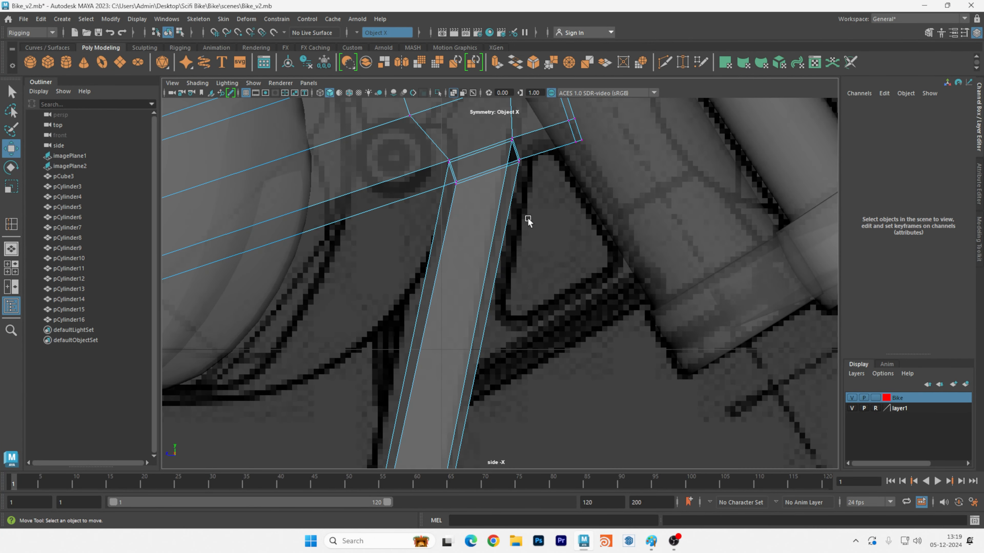
Create a polygon cube and place it over the blueprint's triangular gusset below the steering head, at Translate Y 3.256 and Z -2.171.
middle_click_drag(559, 240, 535, 250, "alt")
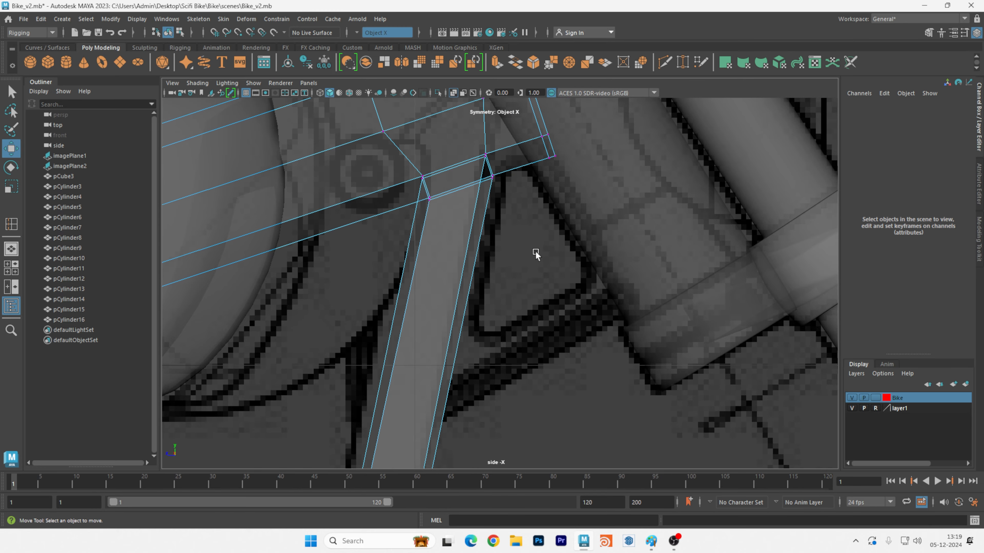
right_click_drag(529, 216, 566, 201)
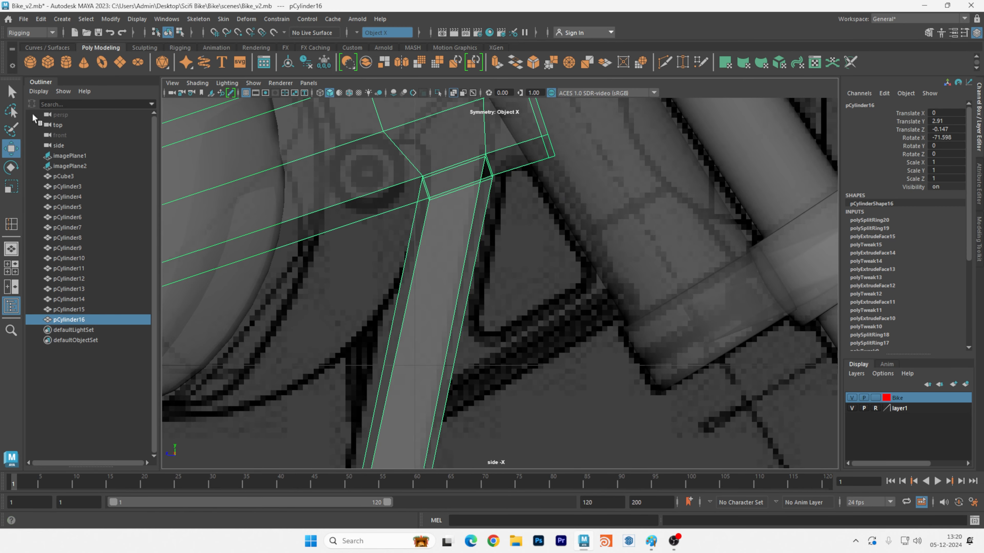
left_click(53, 62)
key("a")
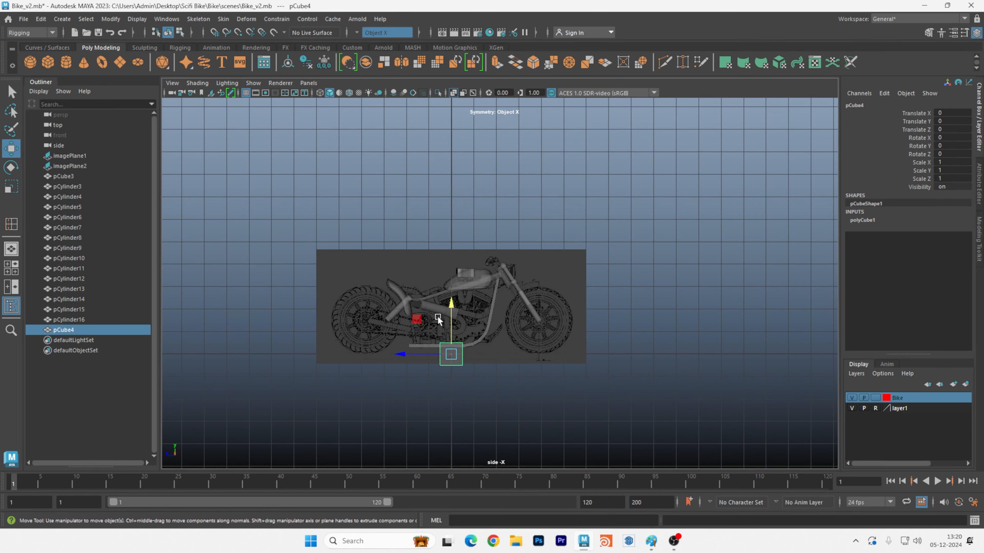
left_click_drag(451, 324, 477, 288)
scroll(781, 289, "up", 10)
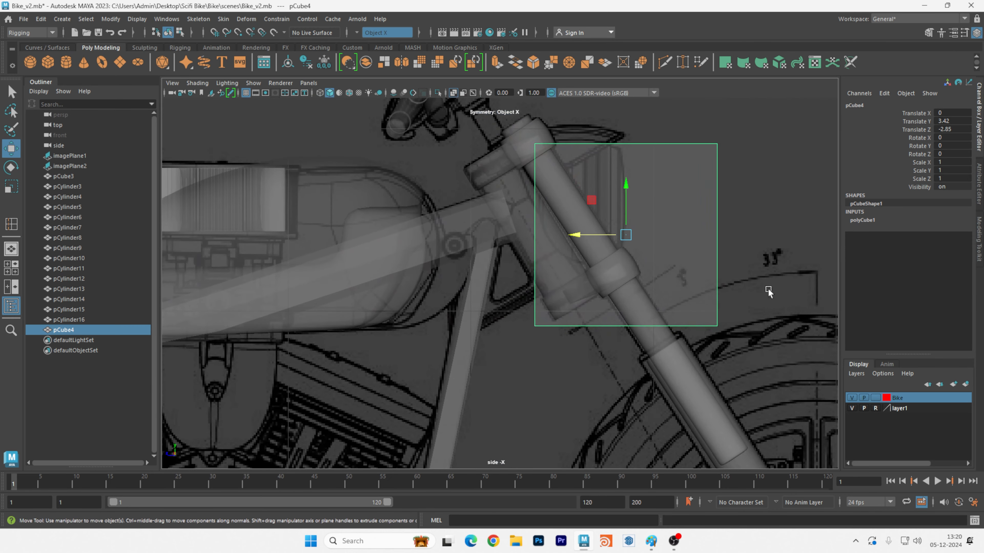
left_click_drag(638, 218, 505, 232)
scroll(636, 262, "up", 2)
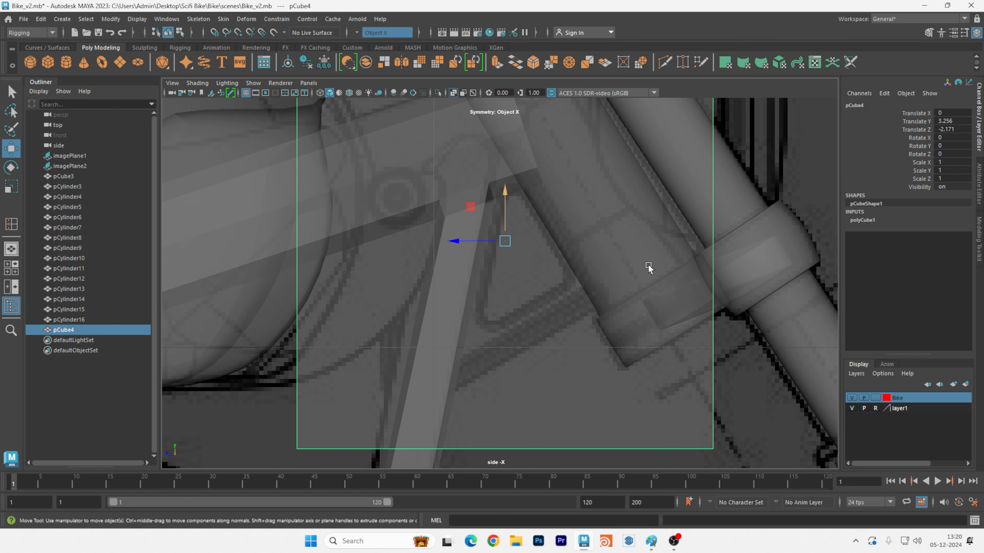
scroll(563, 277, "up", 1)
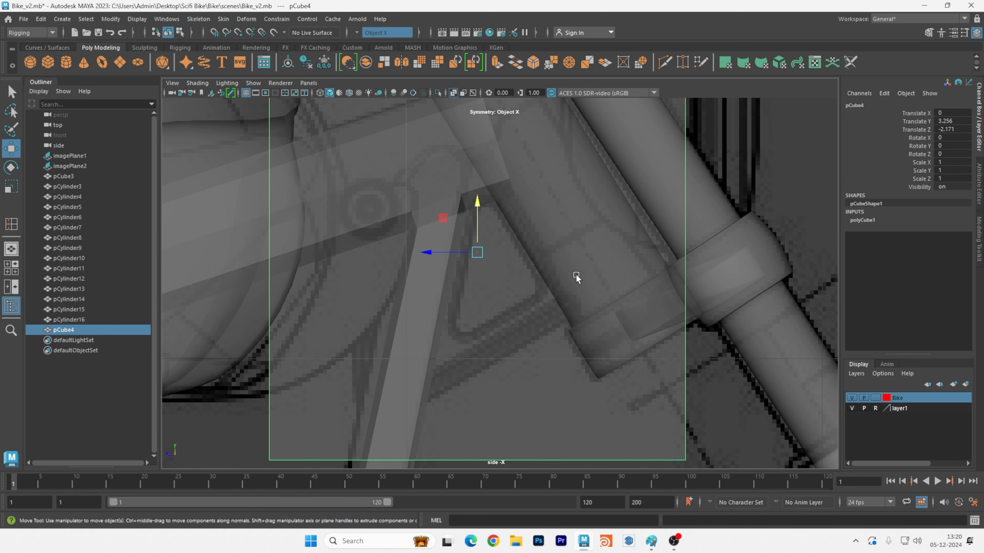
Set the new cube's width to 0.84, height to 0.62 and depth to 0.08.
left_click(859, 220)
left_click(923, 236)
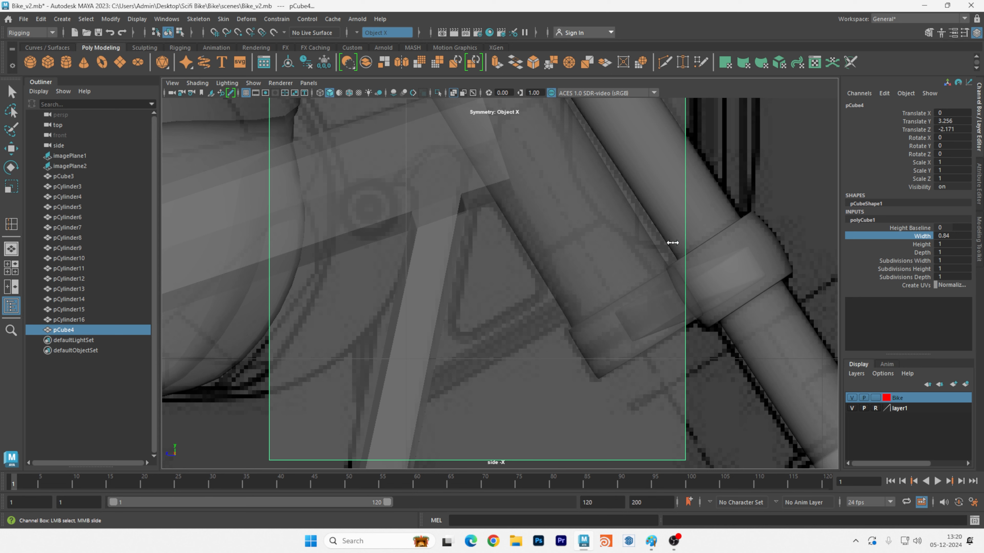
left_click(921, 244)
mouse_move(658, 245)
middle_mouse_down()
mouse_move(611, 248)
mouse_move(639, 244)
middle_mouse_up()
left_click(921, 252)
middle_click_drag(701, 252, 648, 255)
Align the thin box with the down tubes at Translate Y 3.193, Z -2.1 and Rotate X -11.593.
key("w")
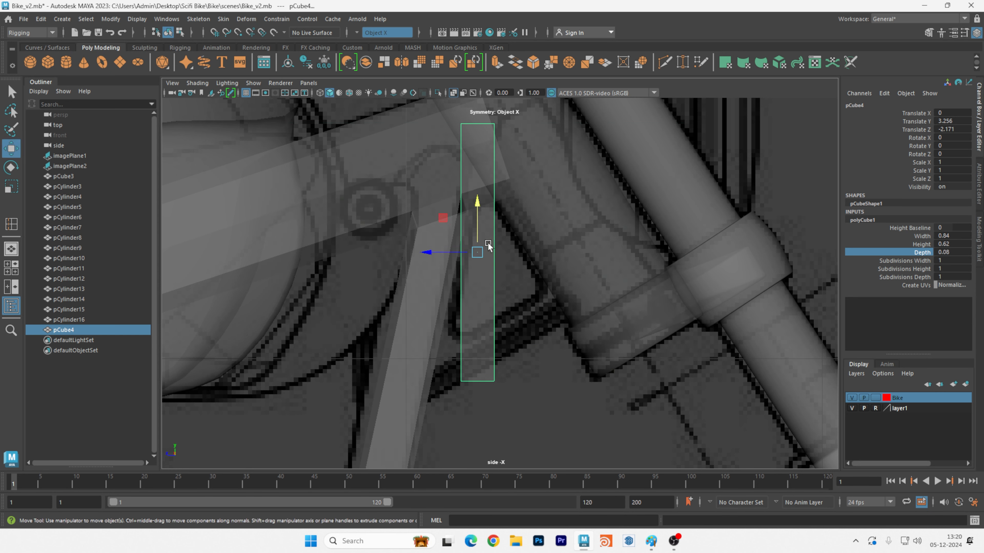
left_click_drag(458, 252, 429, 252)
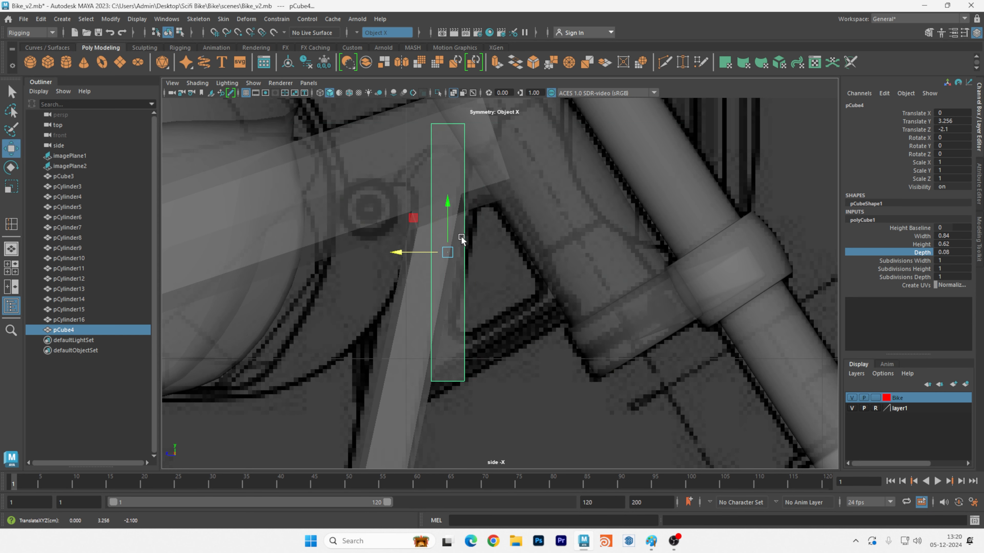
key("e")
left_click_drag(495, 219, 434, 248)
key("w")
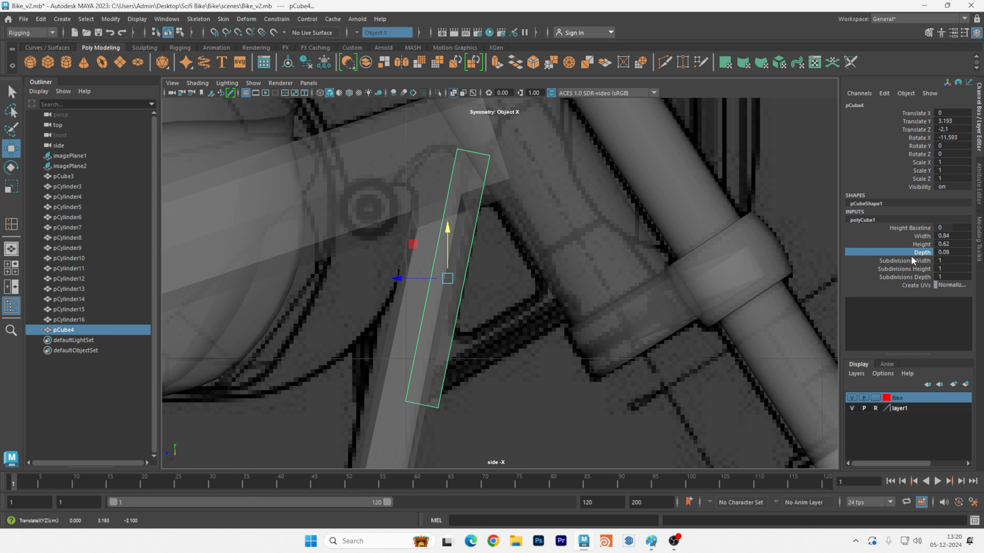
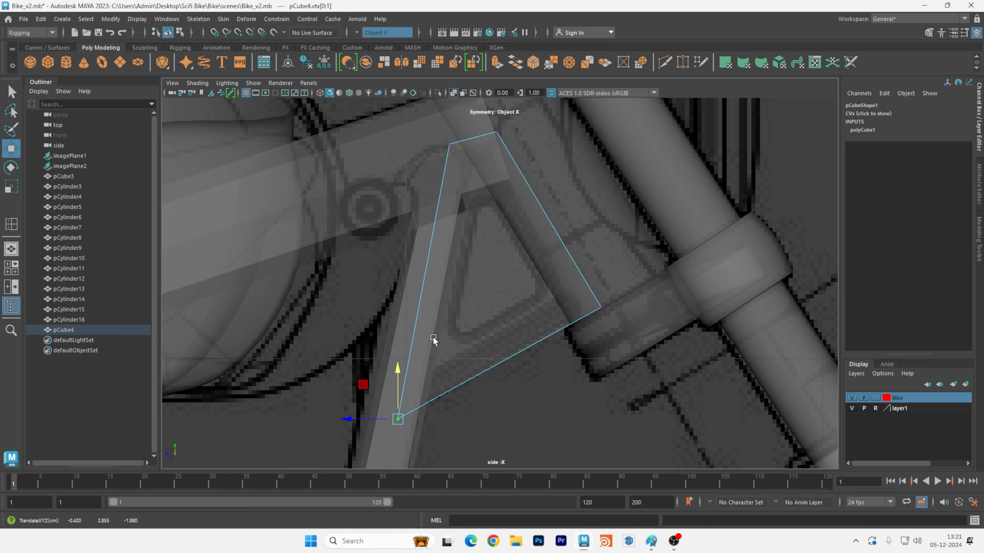
Insert four edge loops in the gusset block around the blueprint's inner triangular opening and return the block to object mode.
right_click_drag(494, 236, 490, 211)
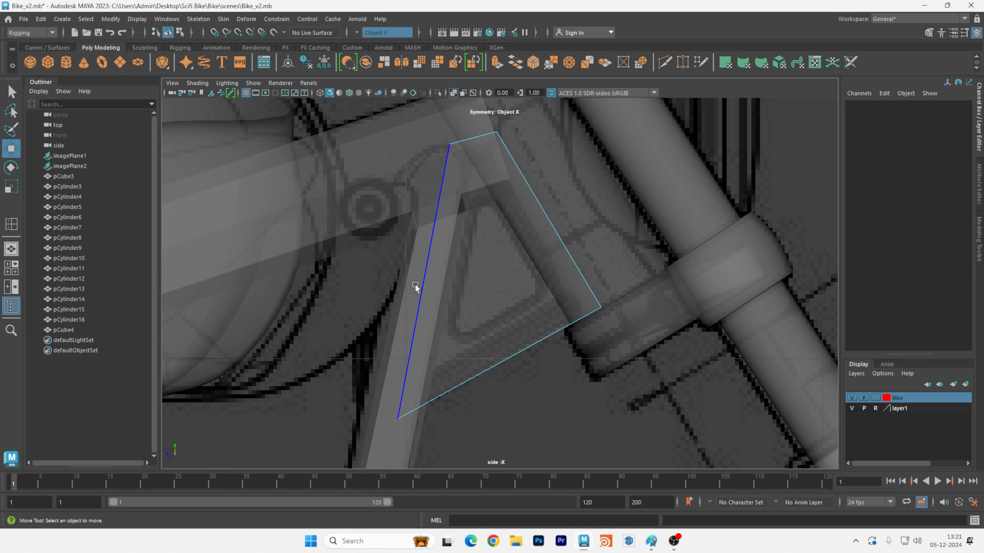
key("y")
mouse_move(450, 395)
left_mouse_down()
mouse_move(467, 391)
mouse_move(444, 395)
left_mouse_up()
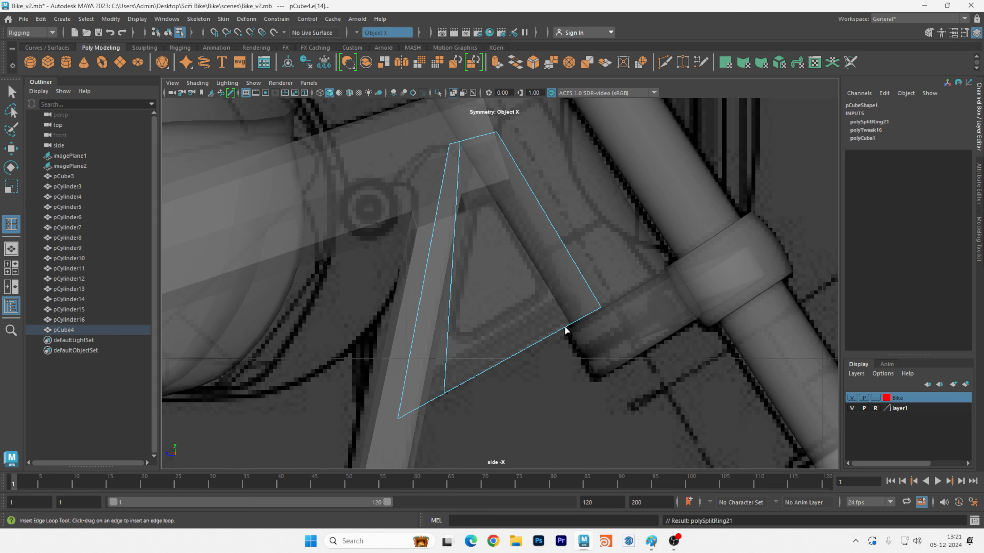
left_click_drag(565, 330, 556, 331)
left_click_drag(577, 268, 578, 269)
left_click_drag(530, 189, 529, 190)
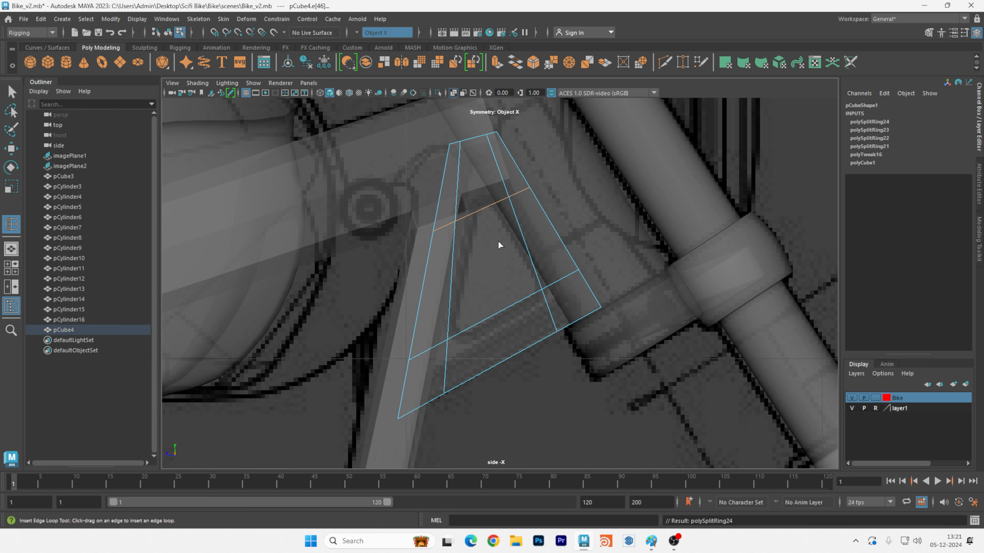
right_click_drag(498, 240, 499, 266)
left_click(498, 267)
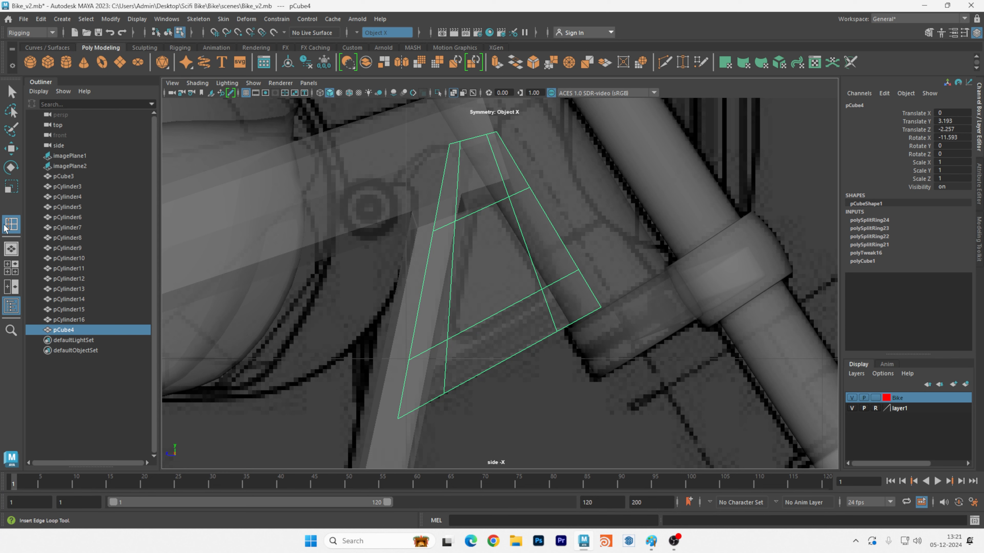
Delete the central faces on both sides of the gusset block to create its inner triangular opening.
key("w")
left_click(493, 248)
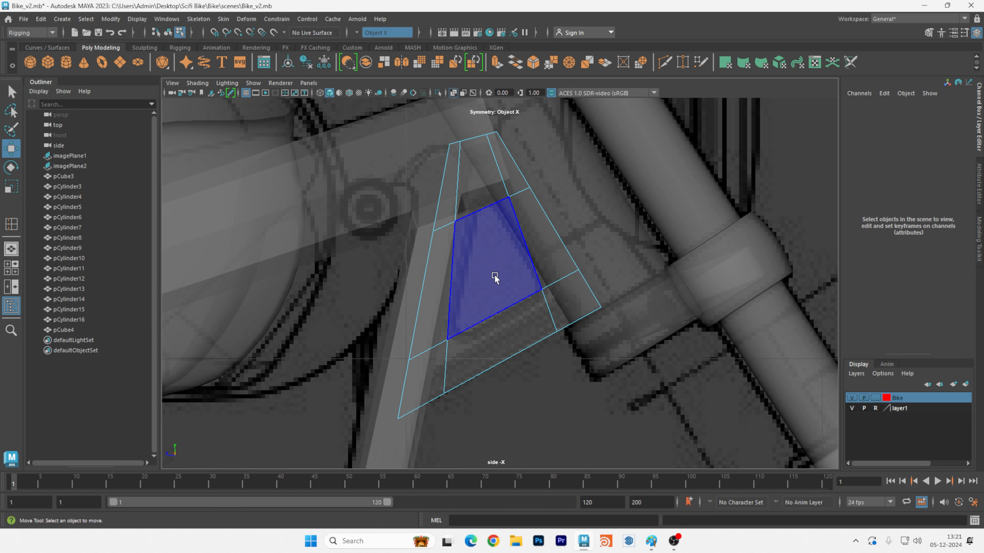
left_click(496, 303)
key("Delete")
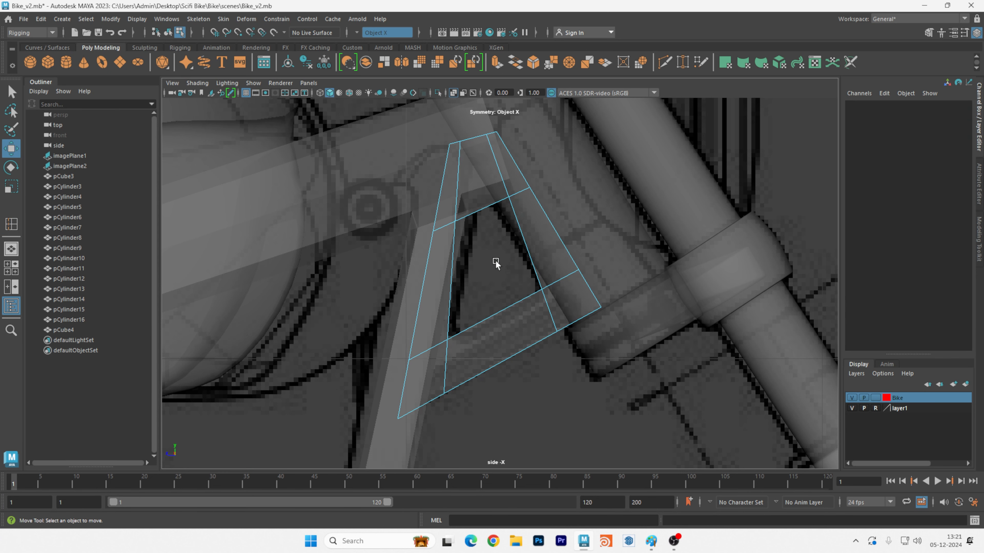
key("space")
key("space")
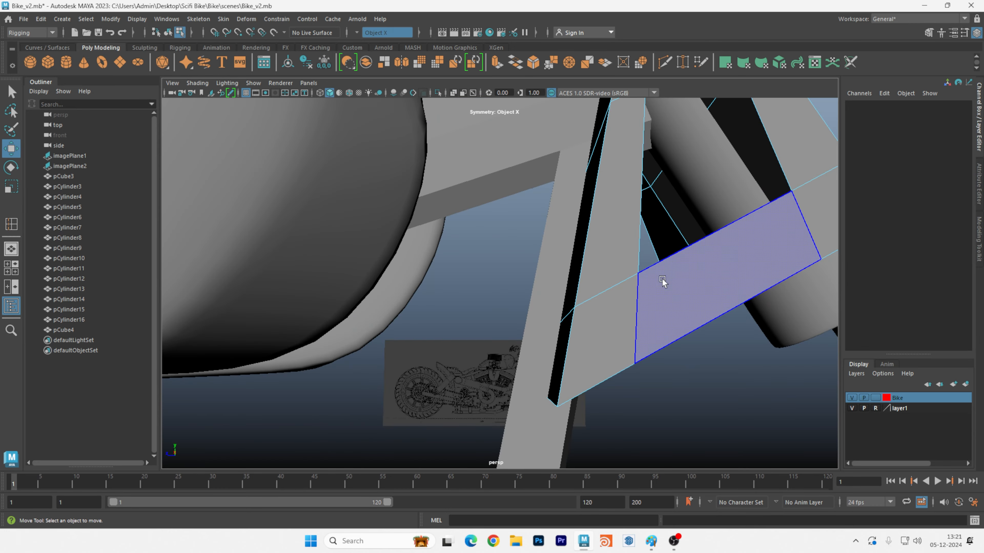
left_click_drag(663, 282, 696, 294, "alt")
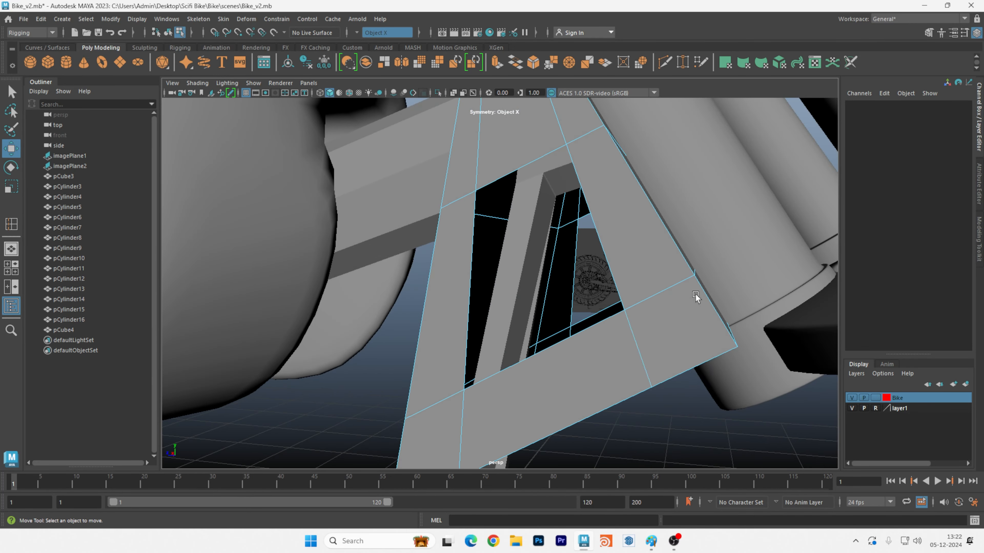
Move the vertices around the upper end of the gusset's opening to match the blueprint's narrow apex, including the outer edge vertices facing the steering head.
key("space")
key("space")
scroll(665, 280, "up", 3)
middle_click_drag(481, 218, 487, 242, "alt")
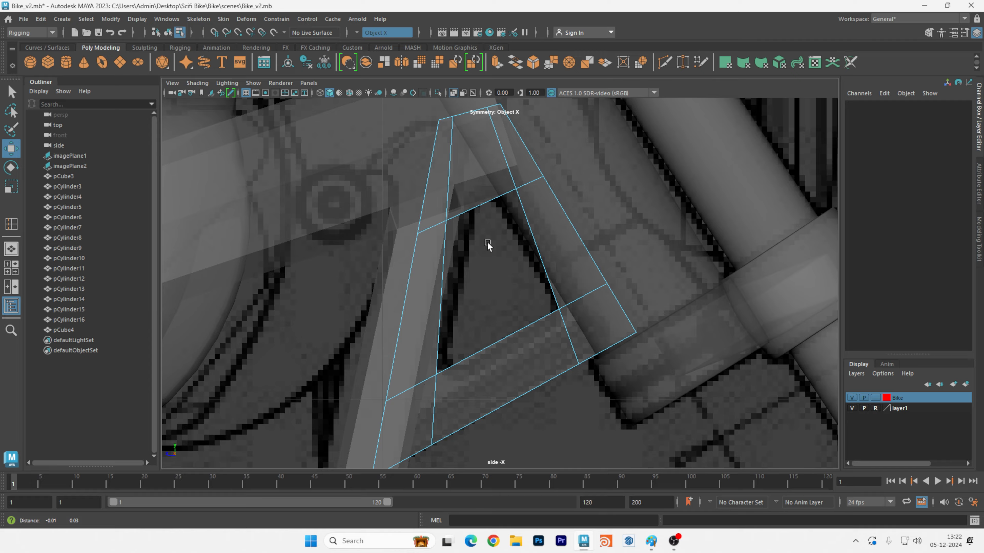
scroll(488, 241, "up", 2)
right_click_drag(487, 244, 451, 259)
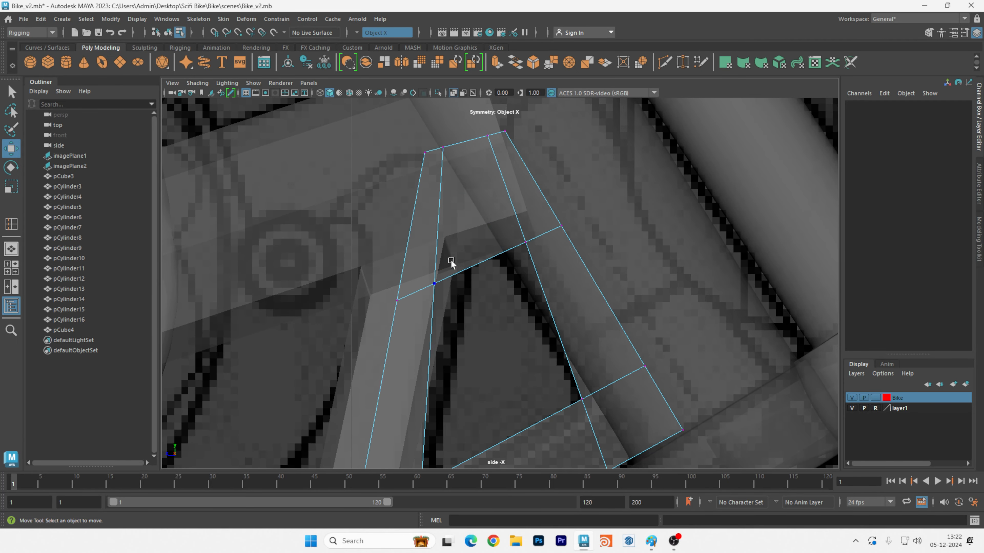
left_click_drag(441, 286, 465, 254)
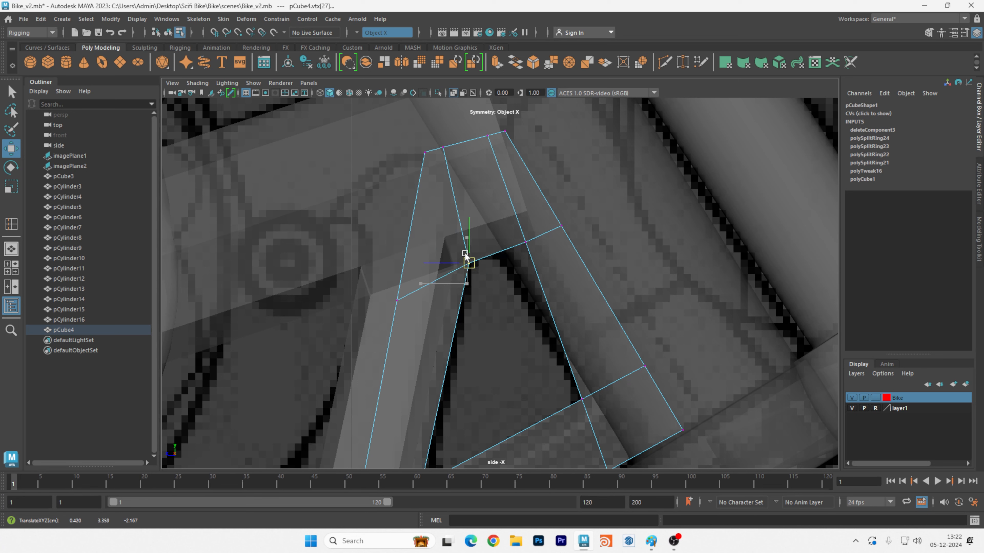
left_click(526, 241)
mouse_move(510, 242)
left_mouse_down()
mouse_move(484, 254)
mouse_move(494, 240)
left_mouse_up()
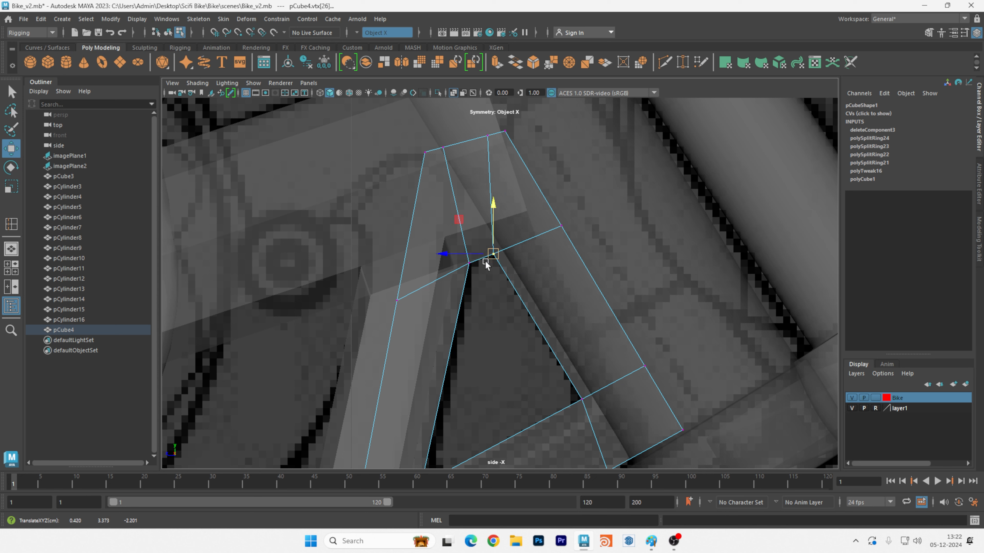
left_click_drag(526, 316, 461, 270)
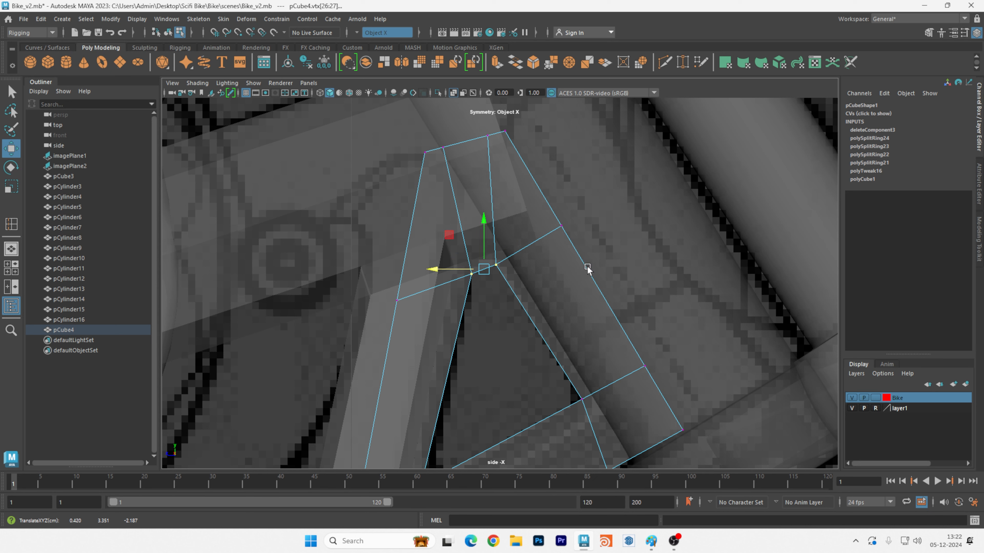
left_click_drag(604, 255, 539, 231)
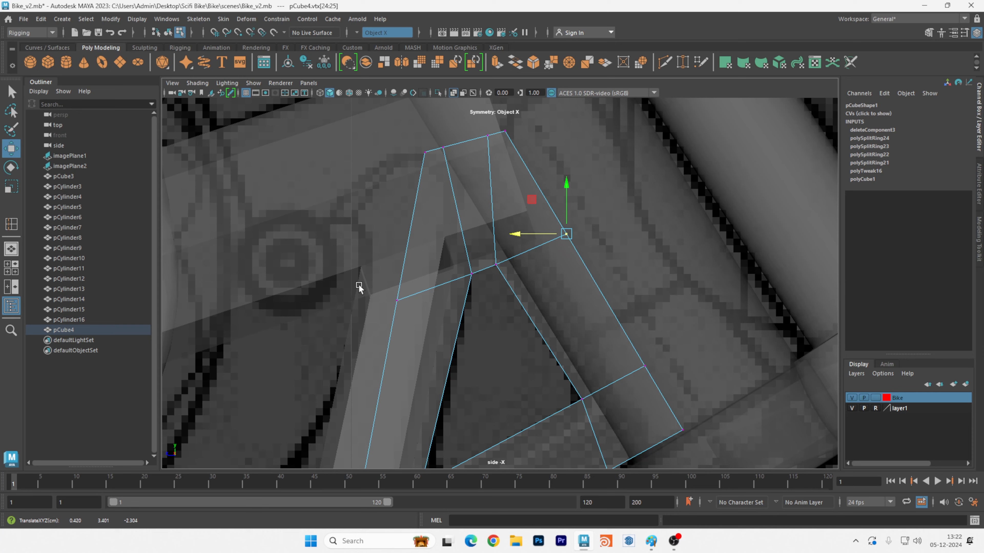
Move the two lower corner vertices of the gusset's opening onto the corners of the blueprint's inner triangle.
middle_click_drag(509, 321, 496, 266, "alt")
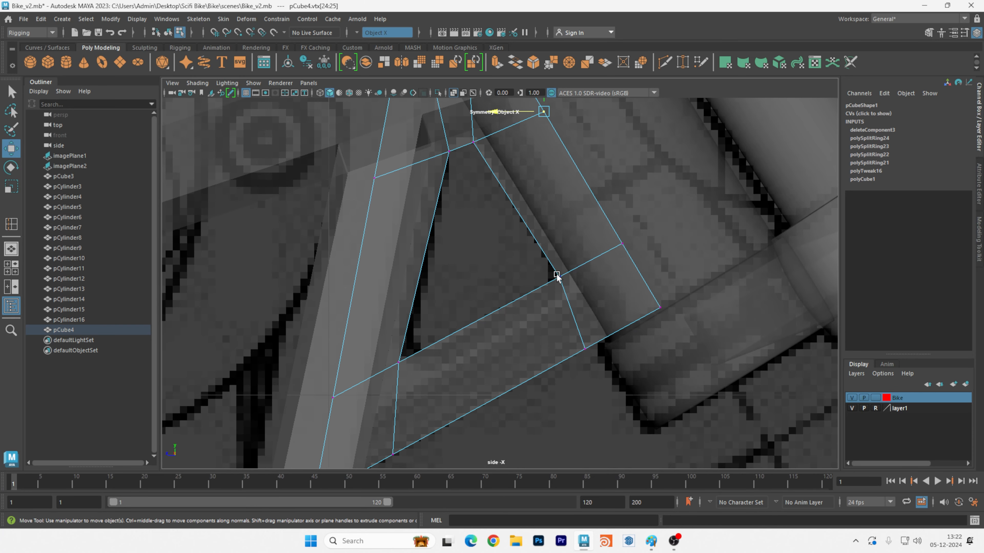
left_click_drag(588, 294, 550, 265)
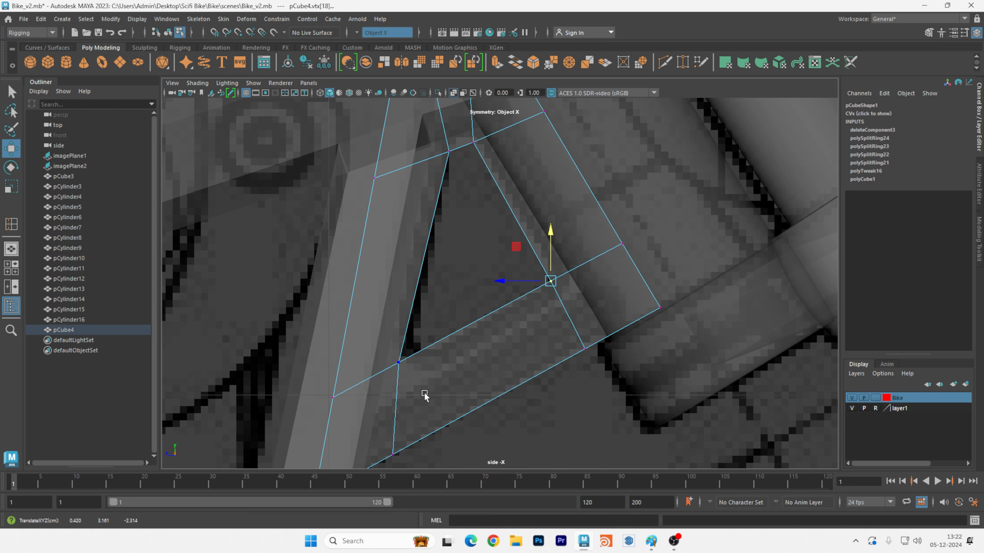
left_click(398, 346)
left_click_drag(377, 350, 394, 360)
middle_click_drag(462, 376, 501, 315, "alt")
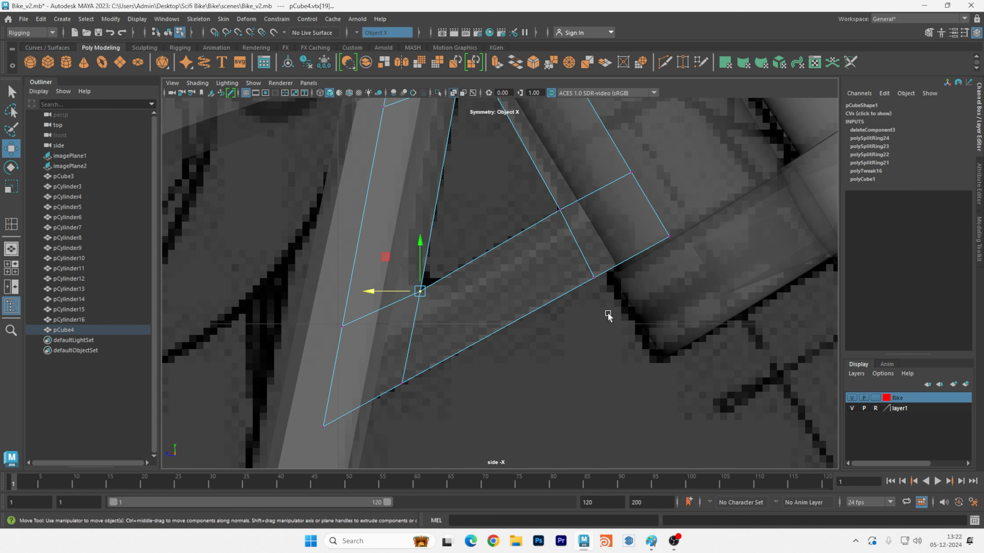
Adjust the intermediate vertices along the gusset's bottom edge and refine the opening's lower corner nearest the steering head.
left_click_drag(608, 316, 600, 265)
left_click_drag(457, 426, 405, 375)
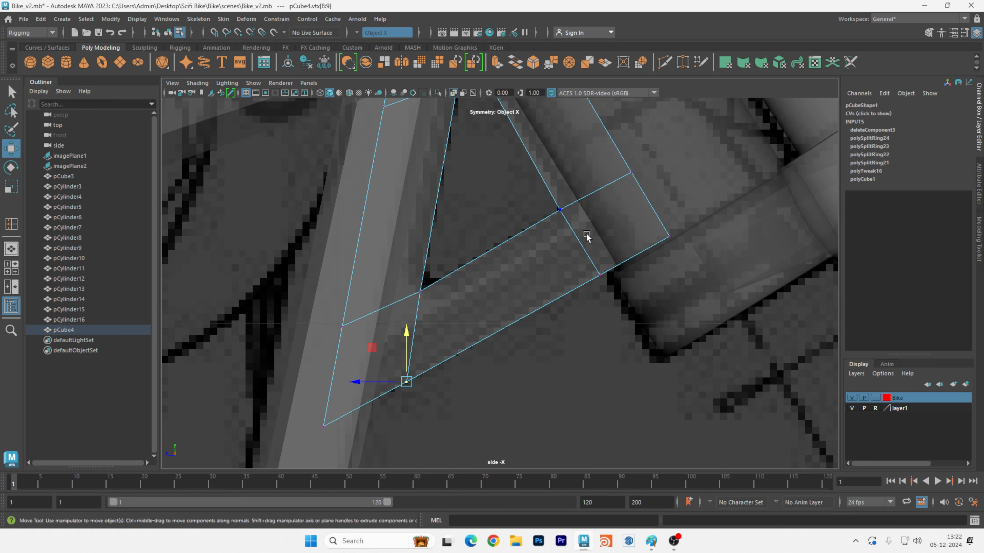
left_click(560, 210)
left_click_drag(560, 193, 543, 211)
Move the two intermediate vertex pairs on the gusset's top edge closer together above the opening's apex, and return to object mode.
scroll(597, 218, "down", 7)
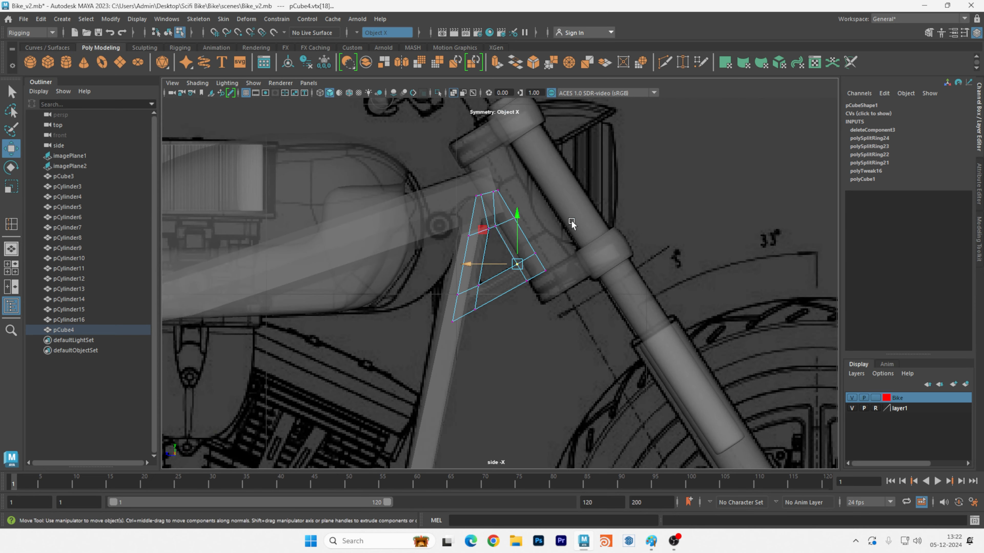
middle_click_drag(571, 228, 572, 247, "alt")
right_click_drag(470, 247, 595, 248, "alt")
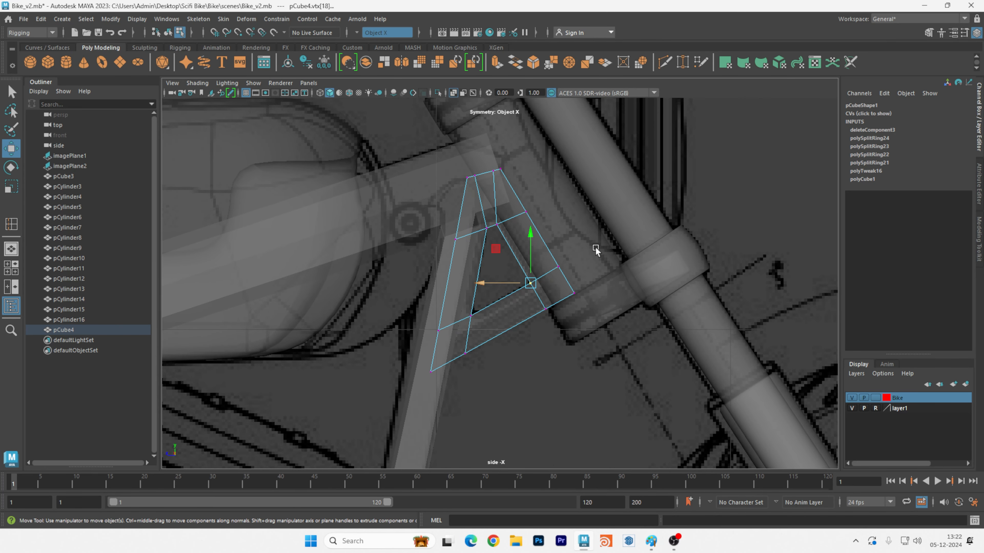
right_click_drag(507, 189, 610, 322, "alt")
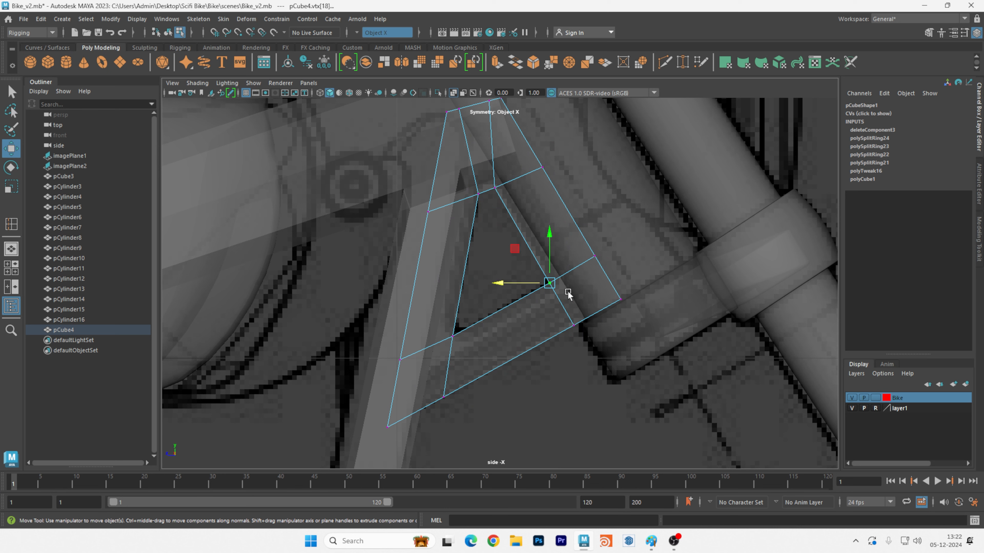
middle_click_drag(504, 190, 508, 327, "alt")
right_click_drag(538, 261, 781, 248, "alt")
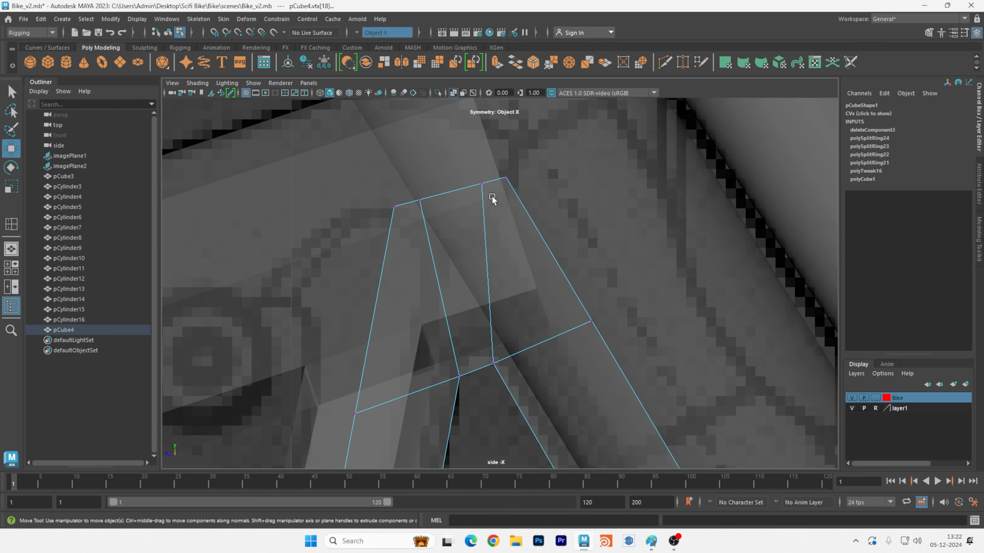
left_click(482, 184)
left_click_drag(480, 183, 455, 177)
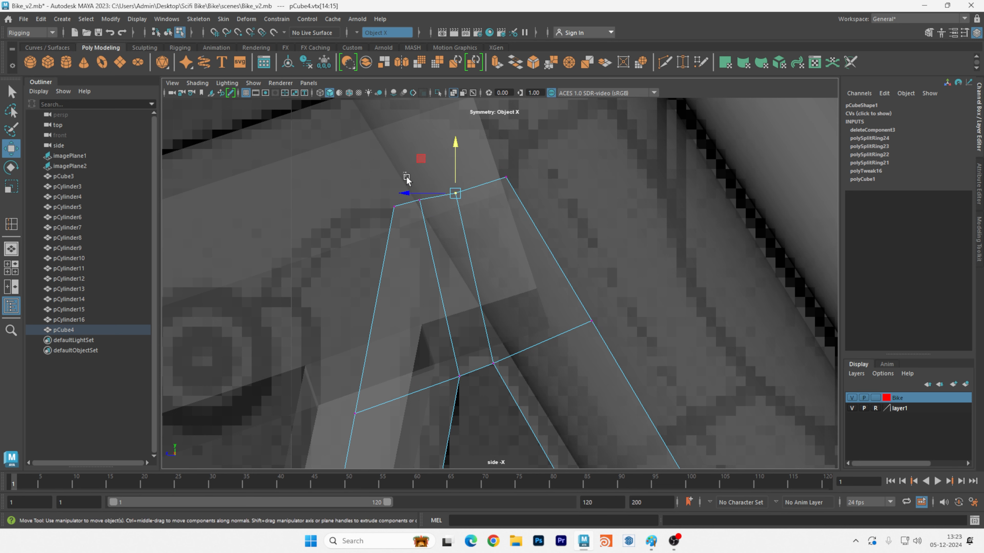
left_click(419, 200)
left_click_drag(400, 200, 439, 181)
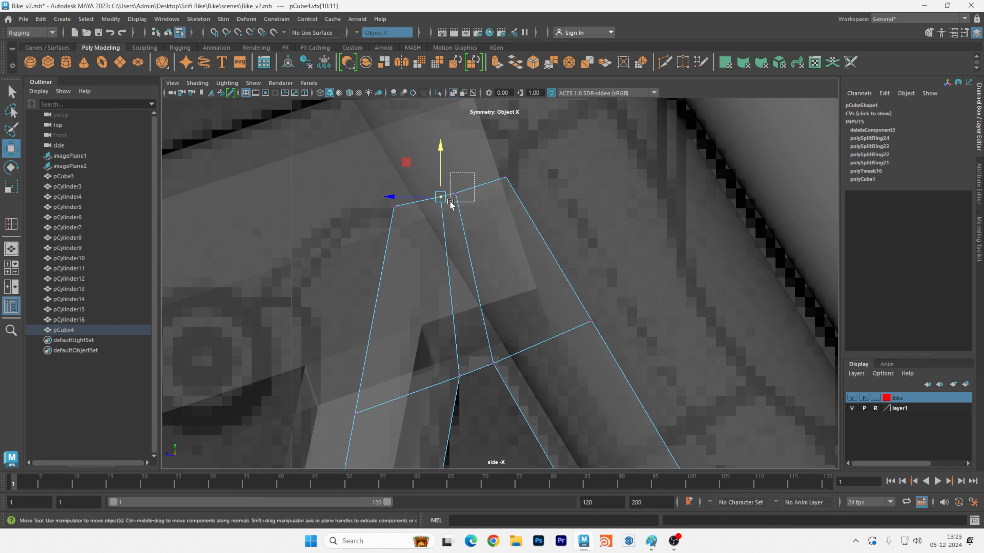
left_click(455, 193)
mouse_move(446, 189)
left_mouse_down()
mouse_move(460, 188)
mouse_move(458, 177)
left_mouse_up()
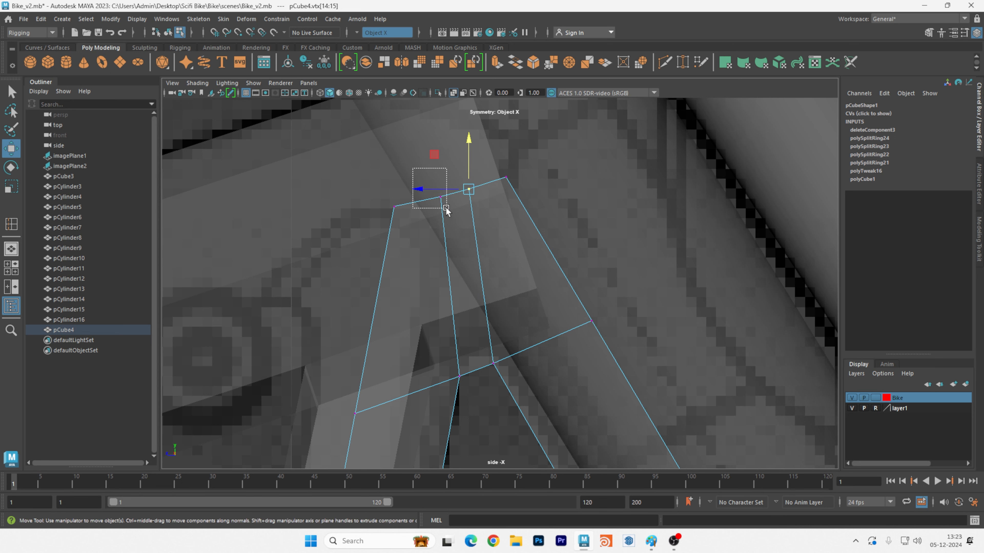
left_click(441, 197)
left_click_drag(427, 197, 427, 197)
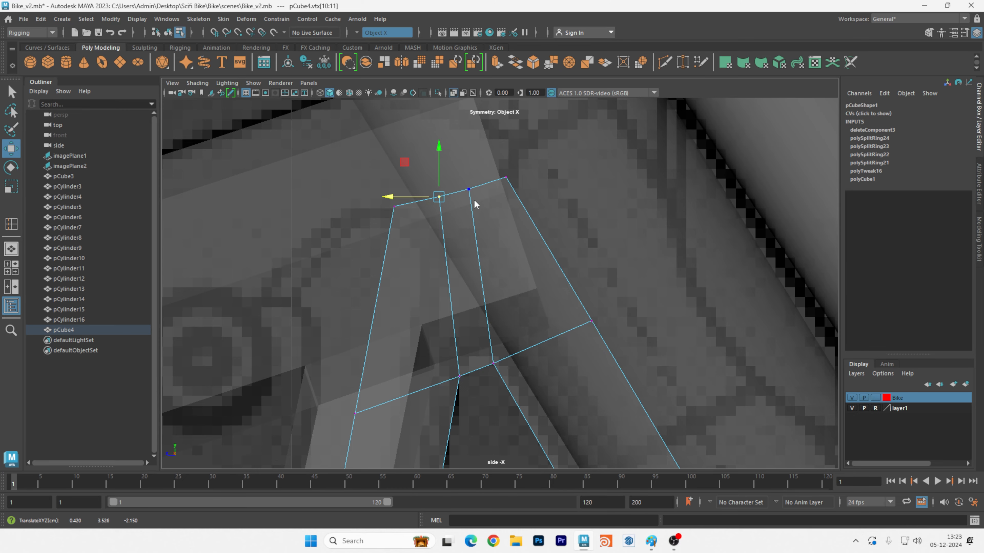
right_click_drag(473, 199, 506, 187)
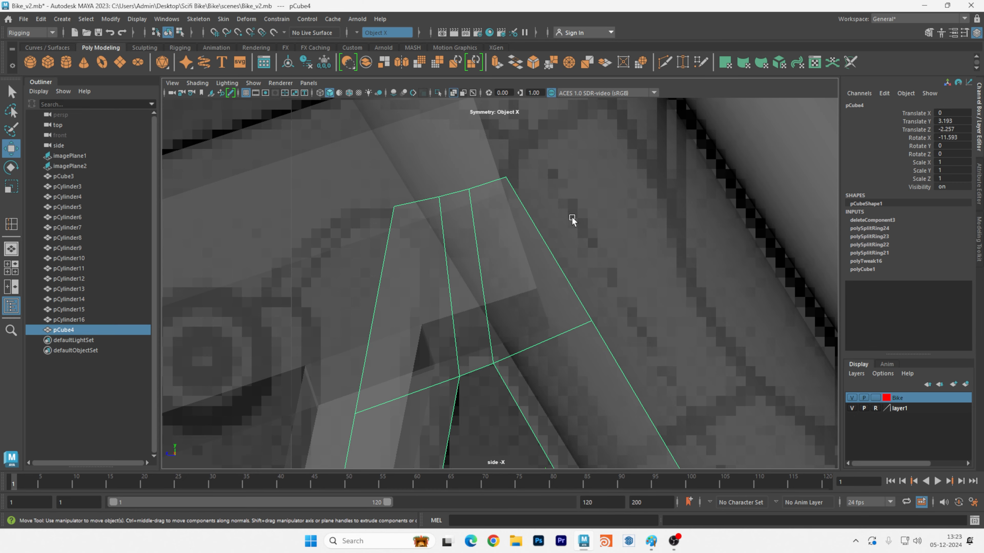
Examine the gusset in perspective with smooth mesh preview enabled.
key("space")
key("space")
scroll(612, 250, "up", 3)
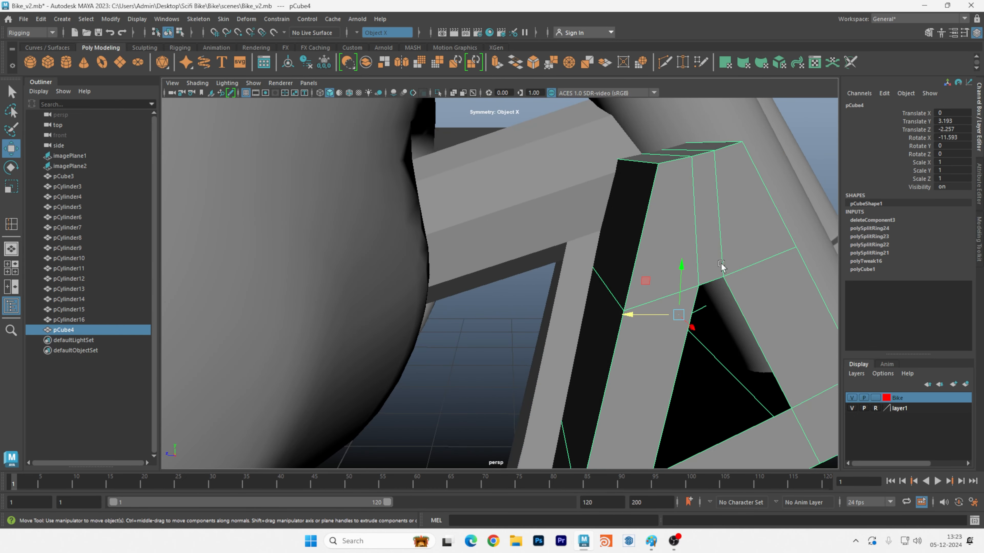
middle_click_drag(721, 267, 654, 239, "alt")
right_click_drag(655, 240, 596, 254, "alt")
left_click_drag(597, 254, 624, 270, "alt")
middle_click_drag(624, 270, 600, 266, "alt")
key("3")
left_click(686, 390)
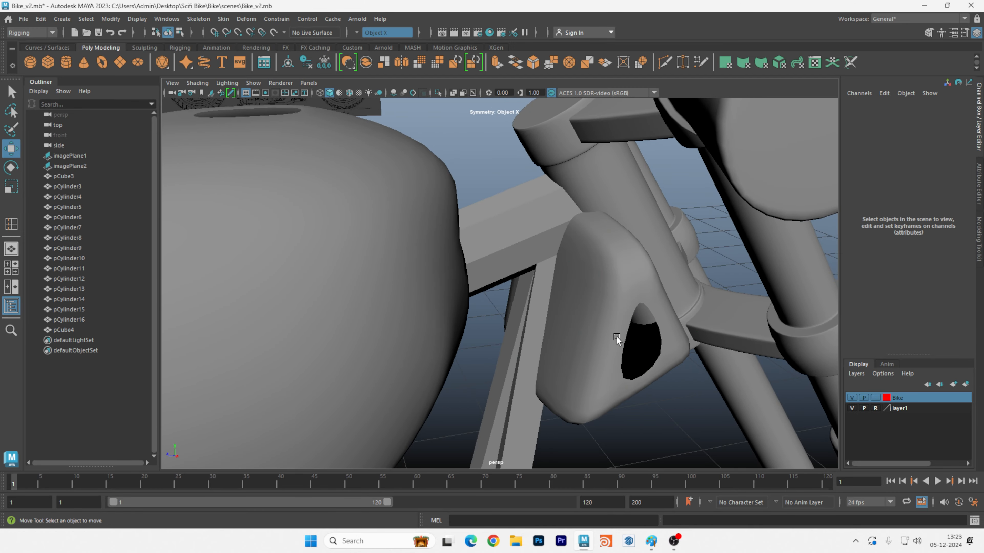
Turn off the gusset's smooth preview and scale it down along X to a narrow plate centred between the fork tubes.
left_click(617, 339)
key("space")
key("space")
scroll(520, 271, "up", 2)
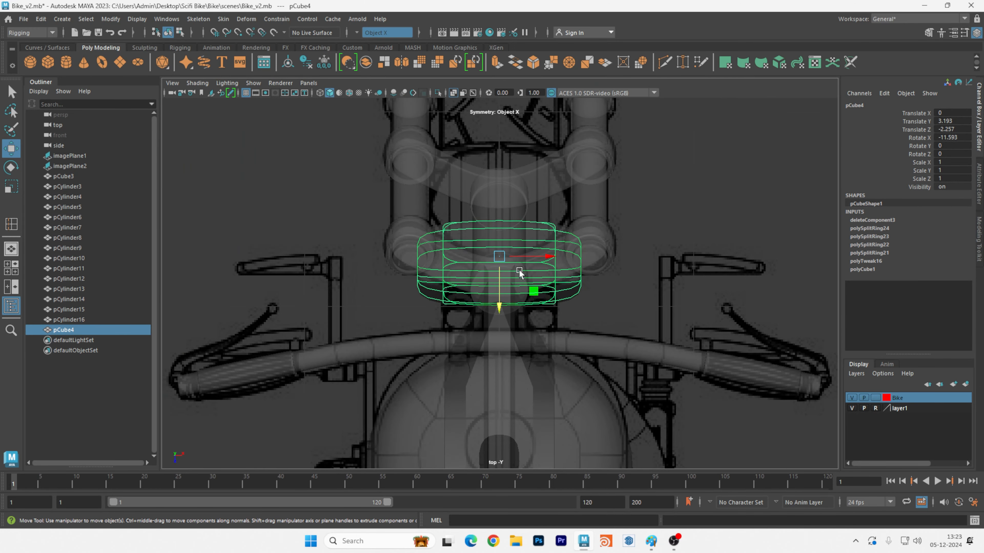
scroll(519, 272, "up", 2)
key("1")
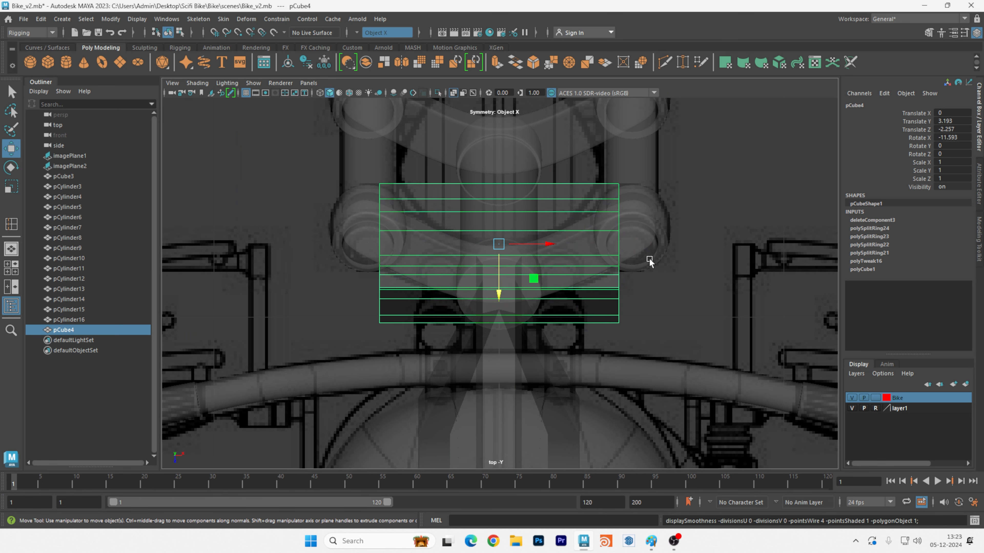
key("r")
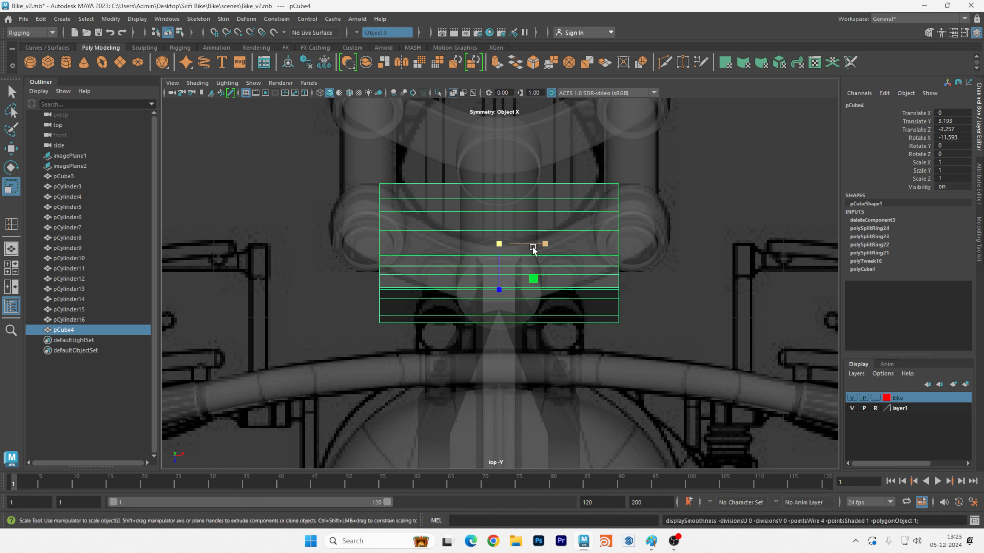
left_click_drag(545, 244, 504, 259)
Examine how the narrowed gusset's thickness fits the down tubes and steering head in the perspective and front views.
key("space")
key("space")
mouse_move(646, 277)
left_mouse_down("alt")
mouse_move(529, 239)
mouse_move(540, 211)
mouse_move(566, 213)
mouse_move(549, 213)
mouse_move(571, 228)
left_mouse_up("alt")
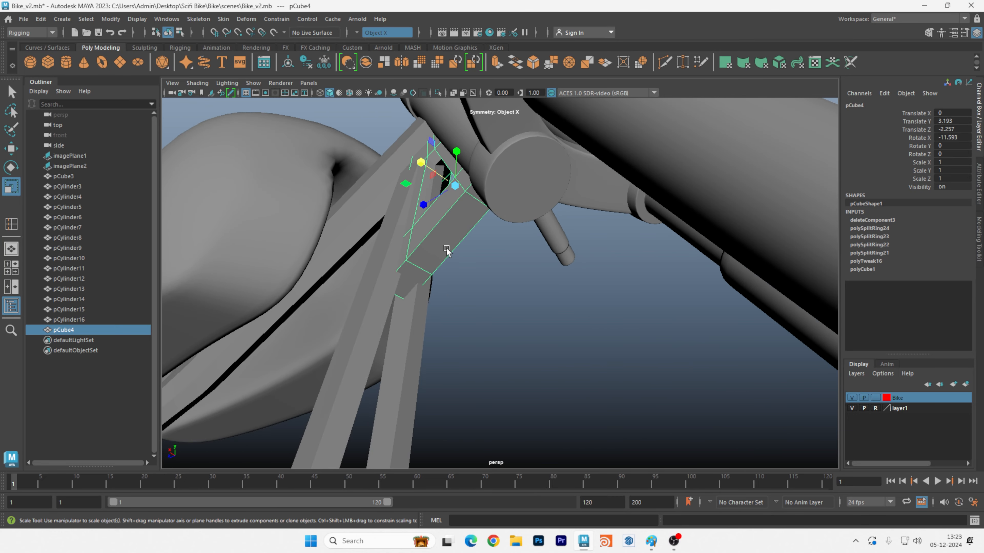
key("space")
key("space")
left_click_drag(494, 236, 433, 162, "alt")
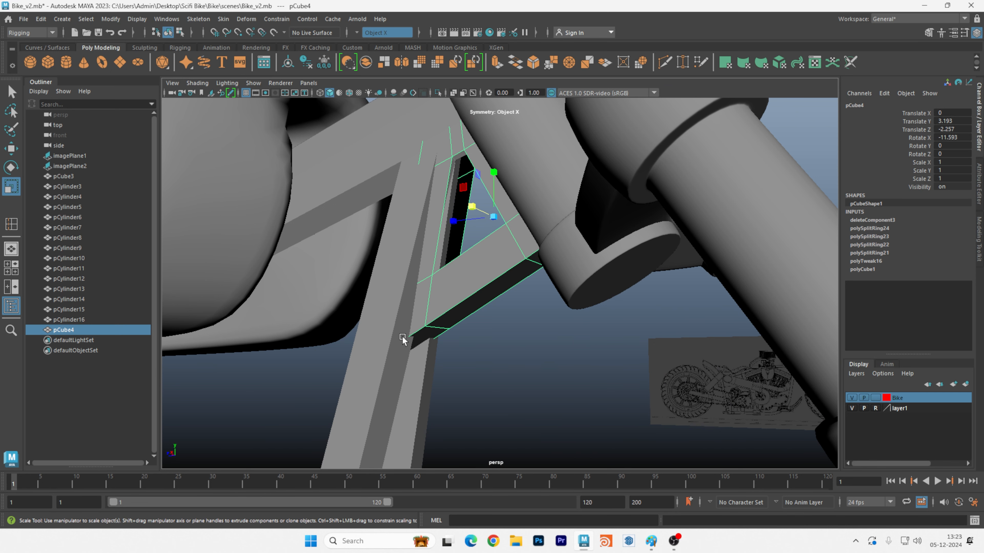
key("space")
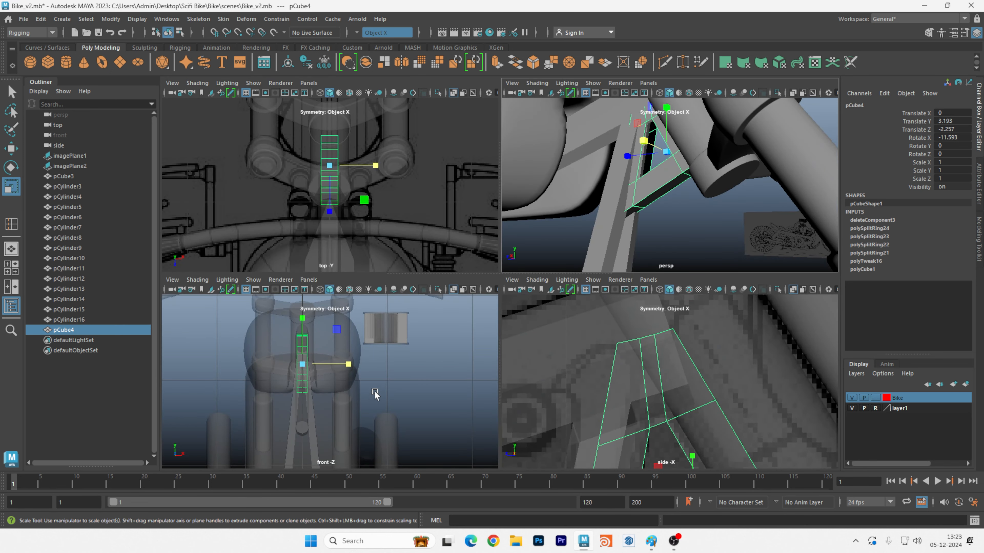
key("space")
scroll(460, 248, "up", 2)
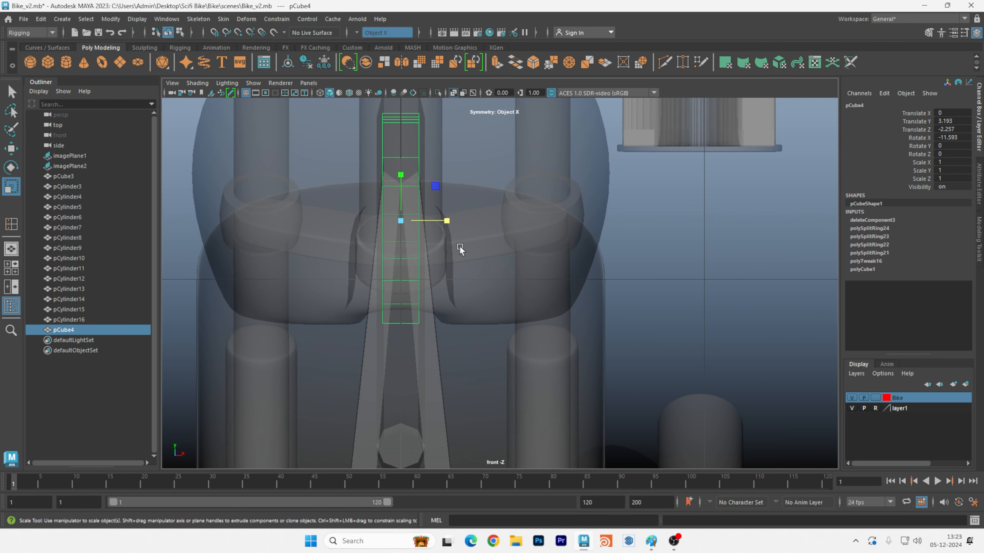
scroll(532, 274, "up", 2)
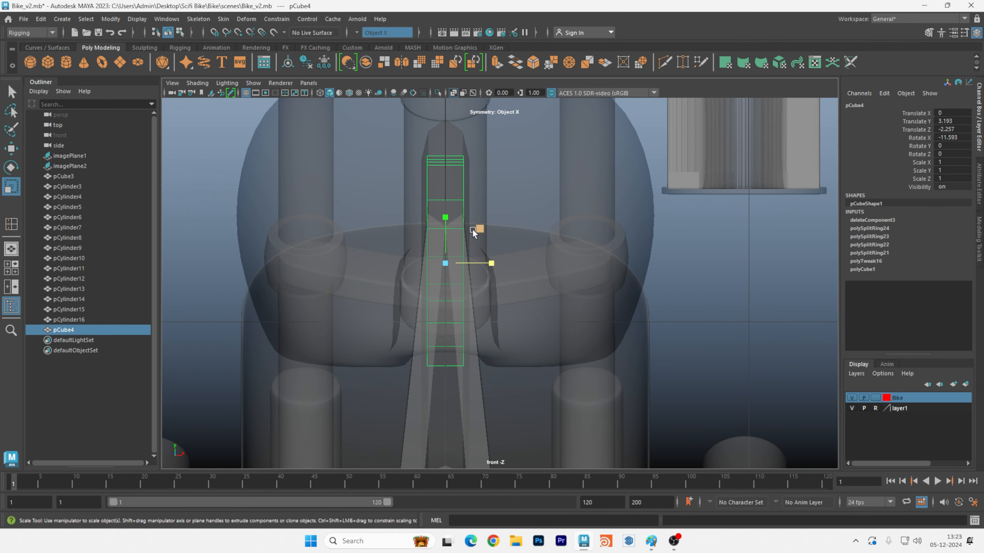
right_click_drag(454, 219, 498, 206)
key("w")
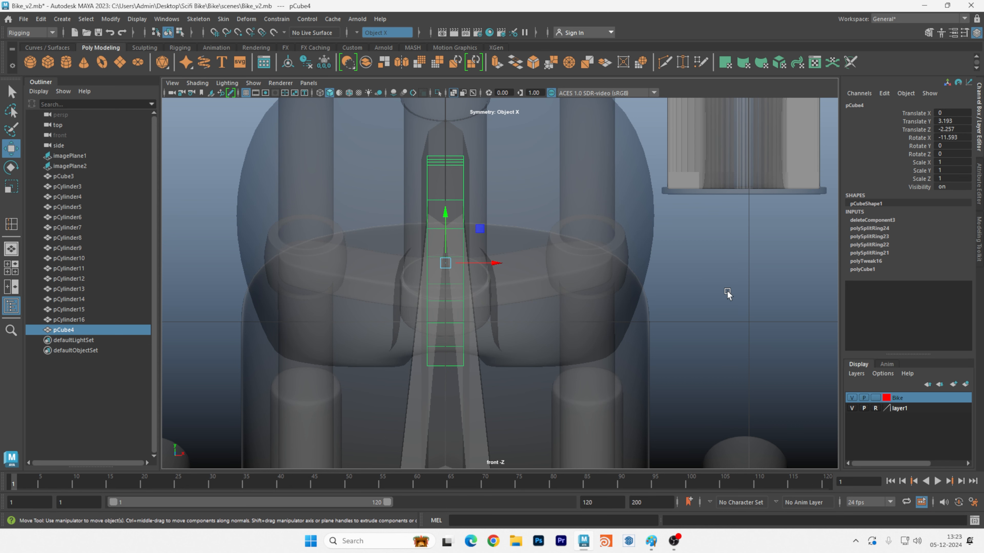
left_click(727, 290)
key("space")
left_click(660, 183)
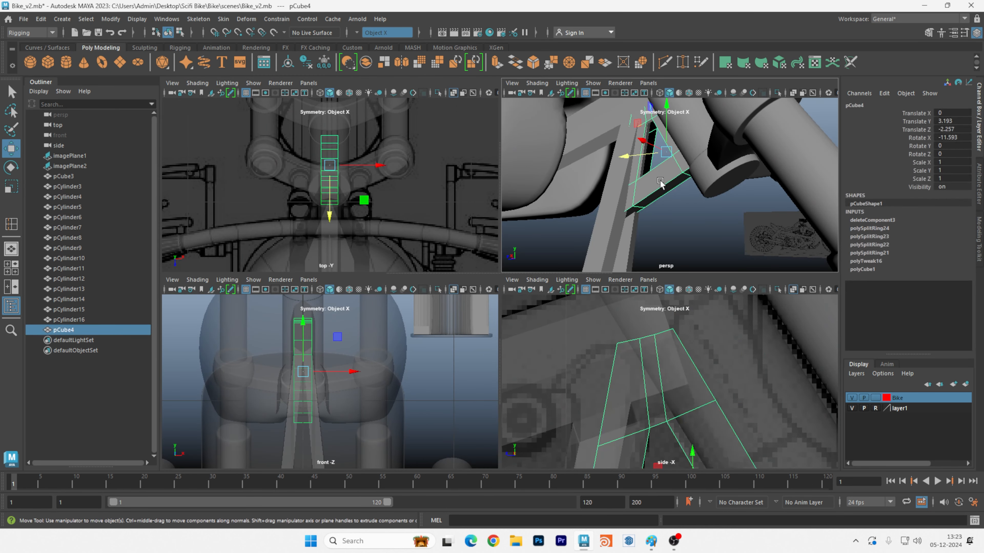
Switch the gusset to edge selection and turn symmetry off.
key("space")
left_click_drag(627, 215, 467, 275, "alt")
middle_click_drag(467, 274, 483, 296, "alt")
left_click_drag(483, 296, 503, 233, "alt")
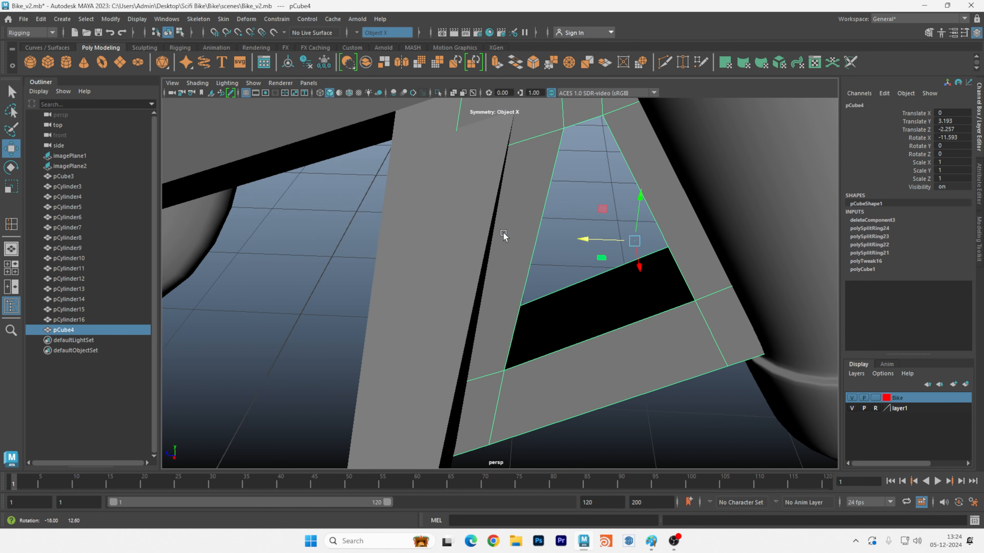
middle_click_drag(594, 302, 569, 271, "alt")
left_click_drag(569, 271, 604, 268, "alt")
right_click_drag(604, 269, 605, 210)
left_click(602, 250)
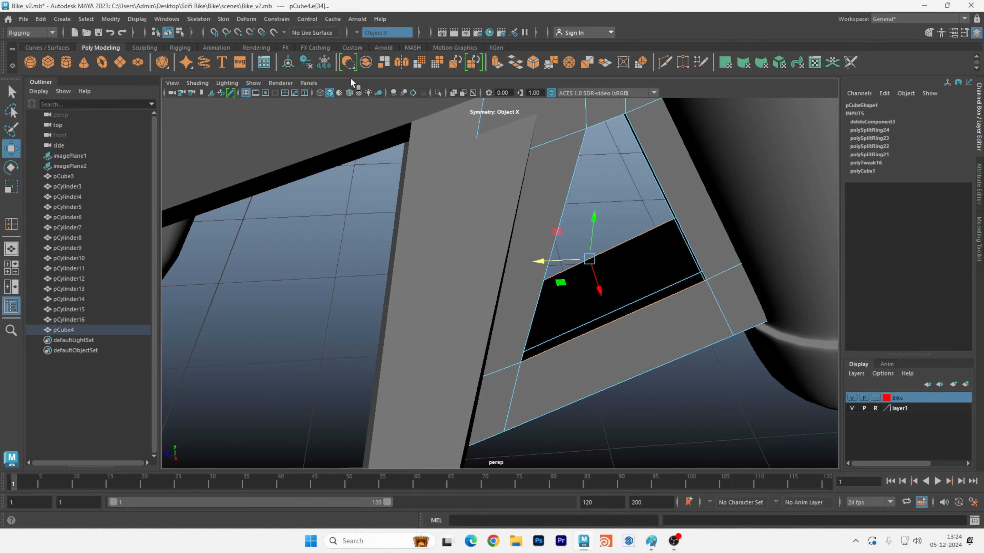
left_click(358, 32)
left_click(375, 34)
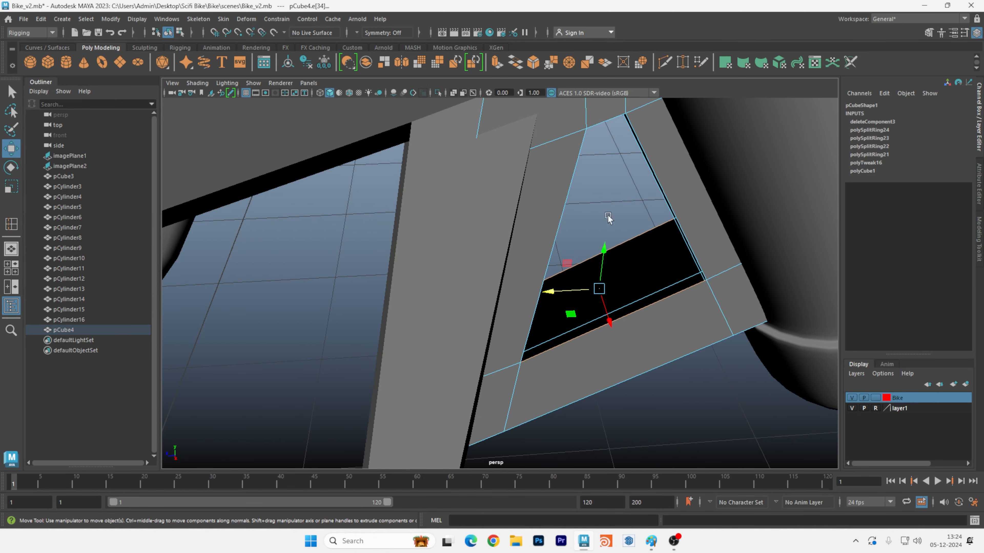
Select the two opposing border edges along the opening's lower side and switch to the Modeling menu set.
left_click(630, 239)
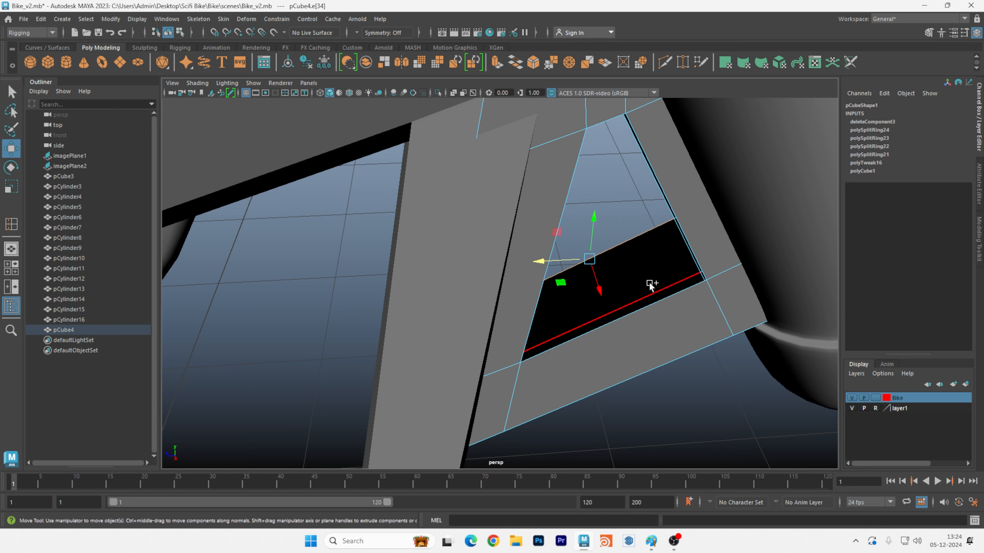
left_click(659, 300, "shift")
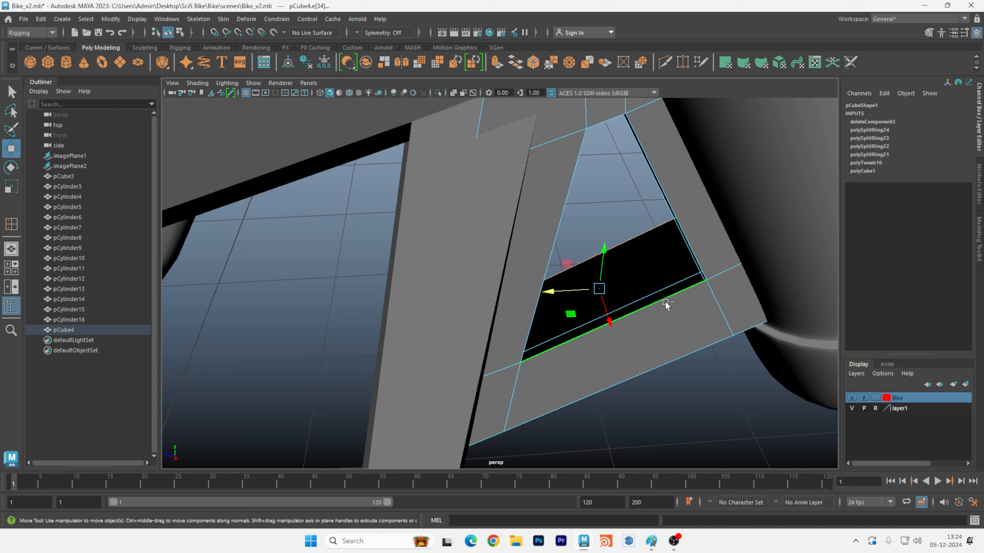
right_click(665, 302, "shift")
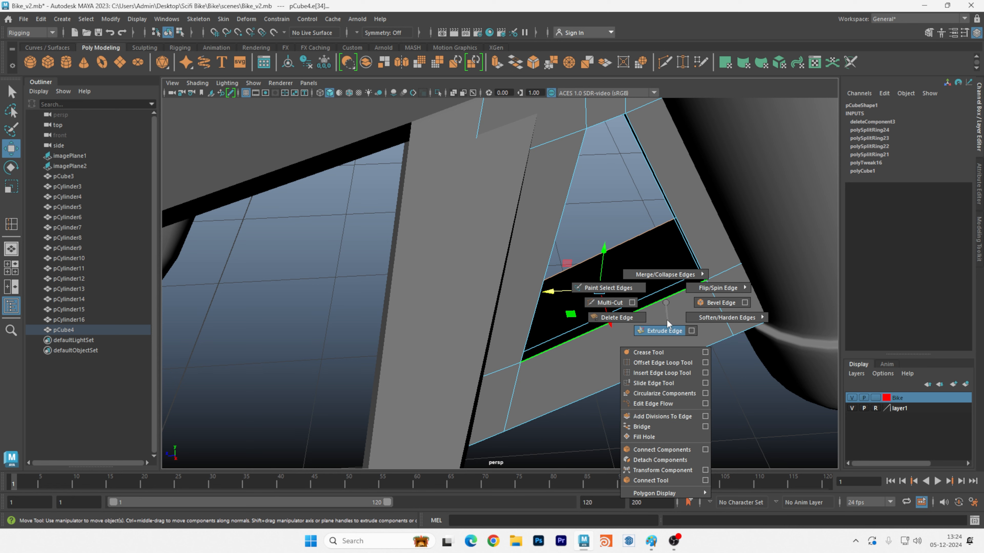
right_click_drag(666, 319, 666, 304, "shift")
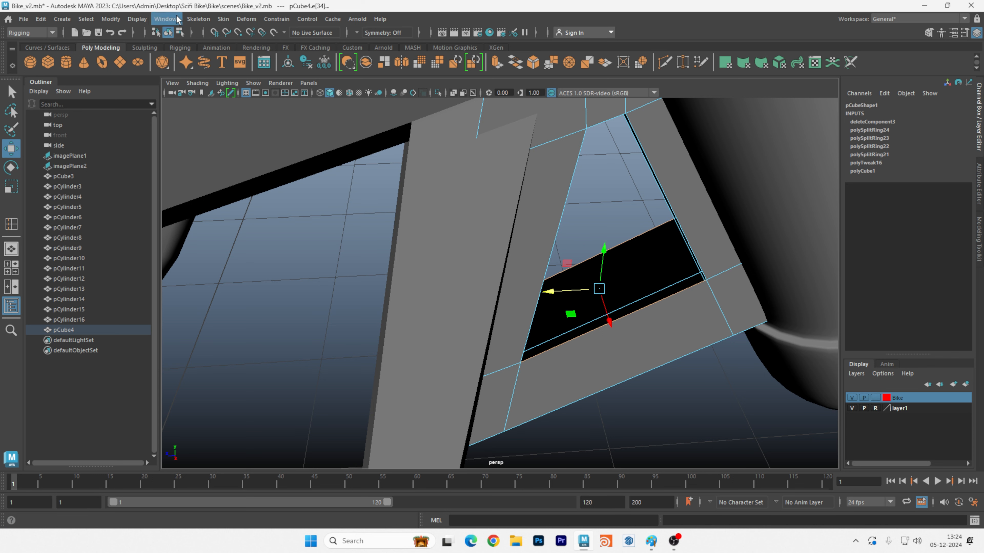
left_click(45, 34)
left_click(39, 44)
left_click(225, 22)
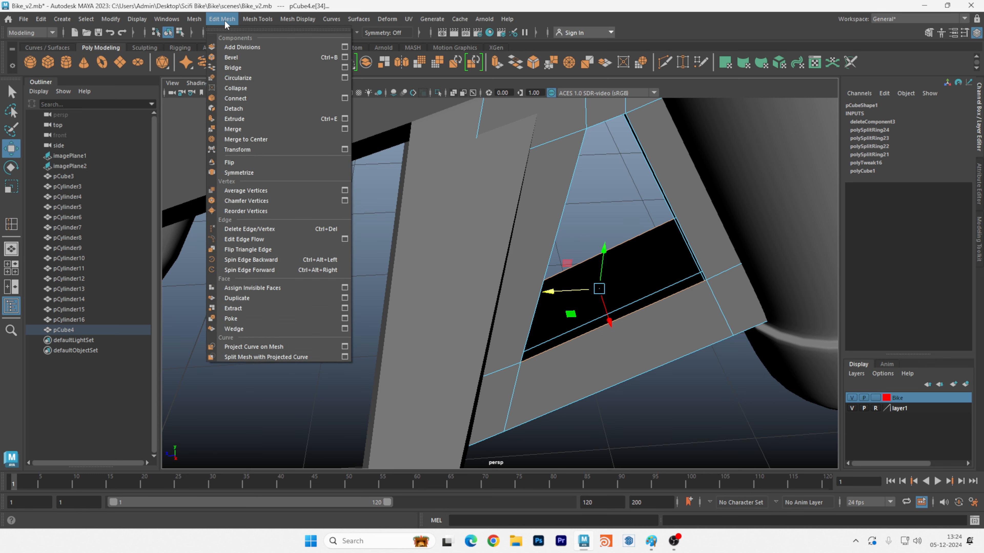
Reset the Bridge options and bridge the two selected lower edges with a linear path and 0 divisions.
mouse_move(249, 23)
left_click(343, 67)
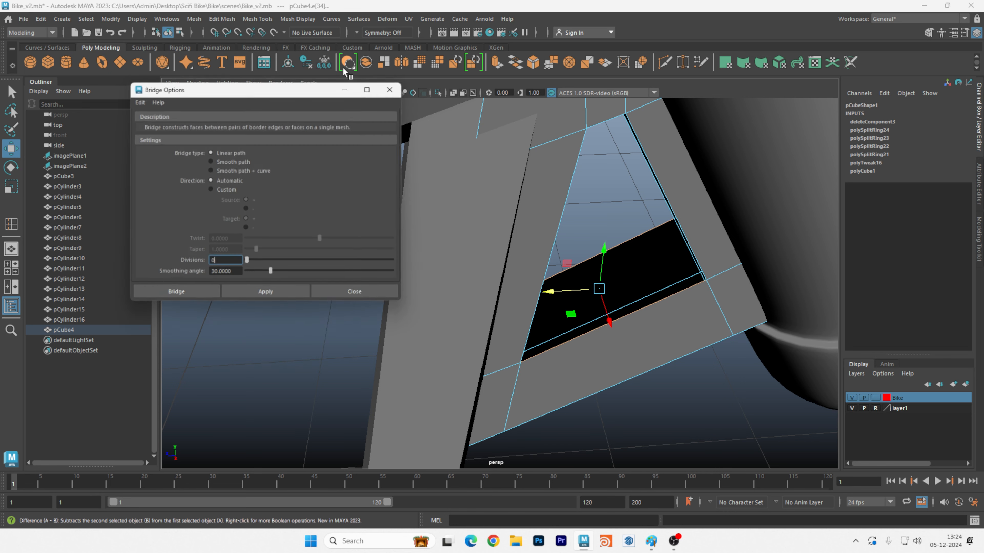
left_click(137, 100)
left_click(152, 119)
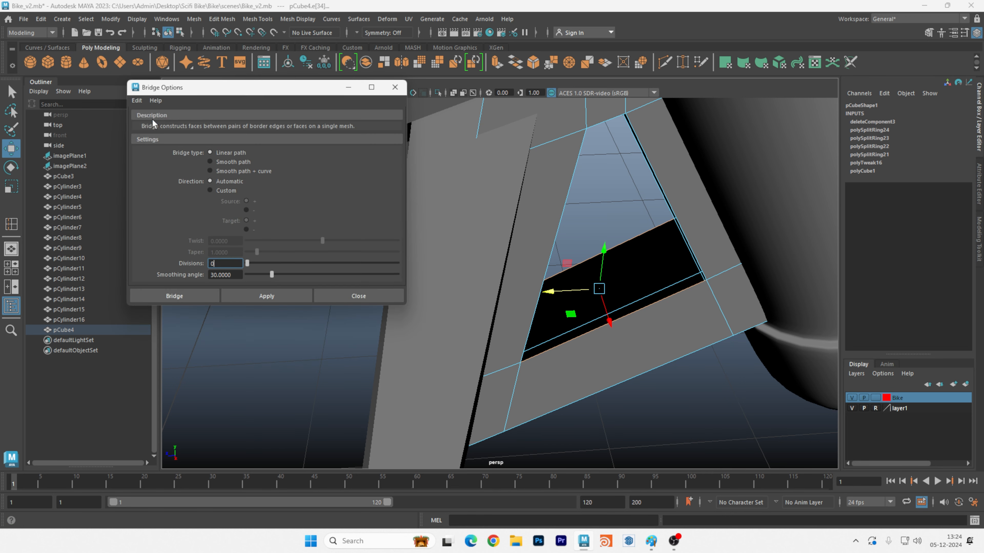
left_click(273, 292)
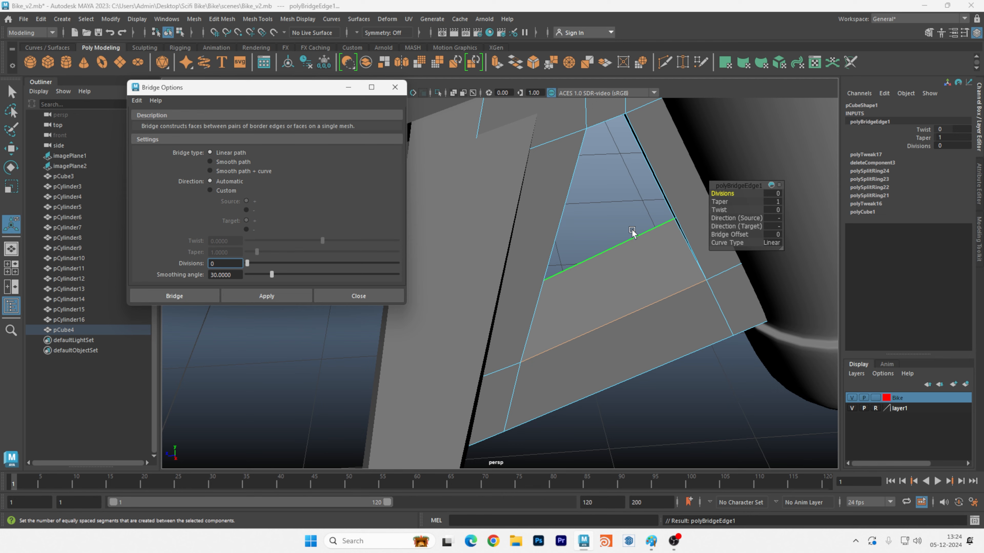
left_click_drag(634, 193, 584, 262, "alt")
middle_click_drag(585, 261, 630, 223, "alt")
left_click(394, 87)
Bridge the two border edges on the opening's side facing the steering head to close its inner wall.
middle_click_drag(560, 138, 445, 287, "alt")
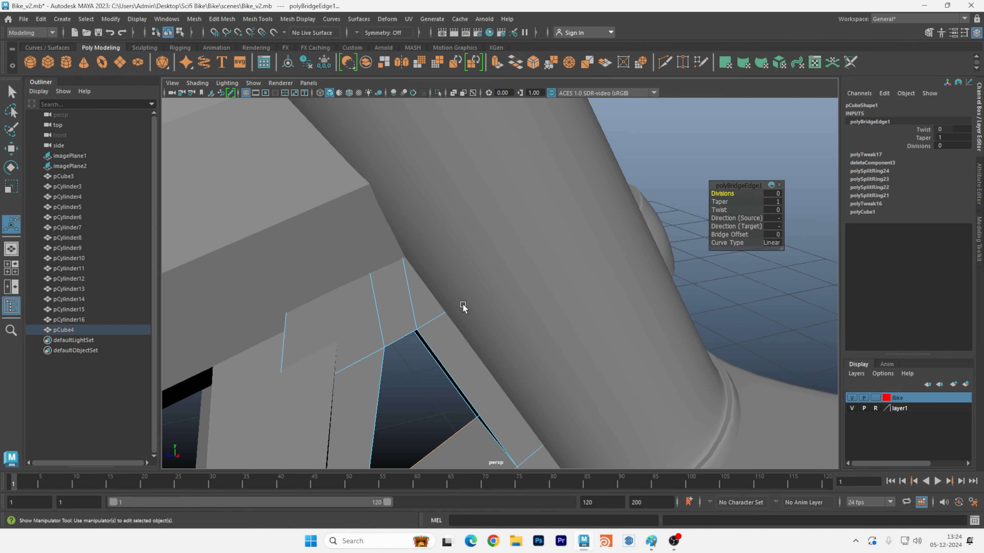
left_click_drag(463, 304, 475, 282, "alt")
left_click_drag(501, 243, 499, 288, "alt")
left_click(454, 280)
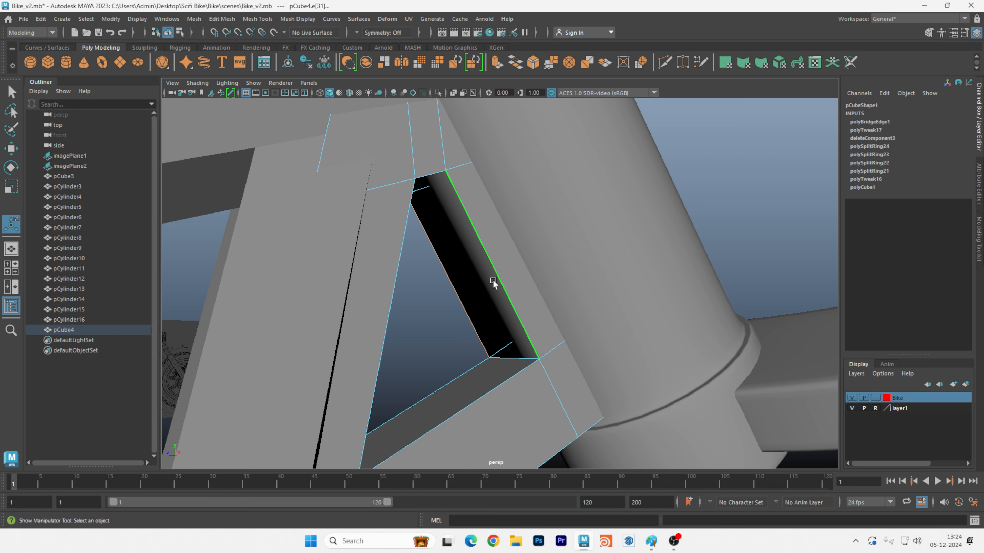
key("g")
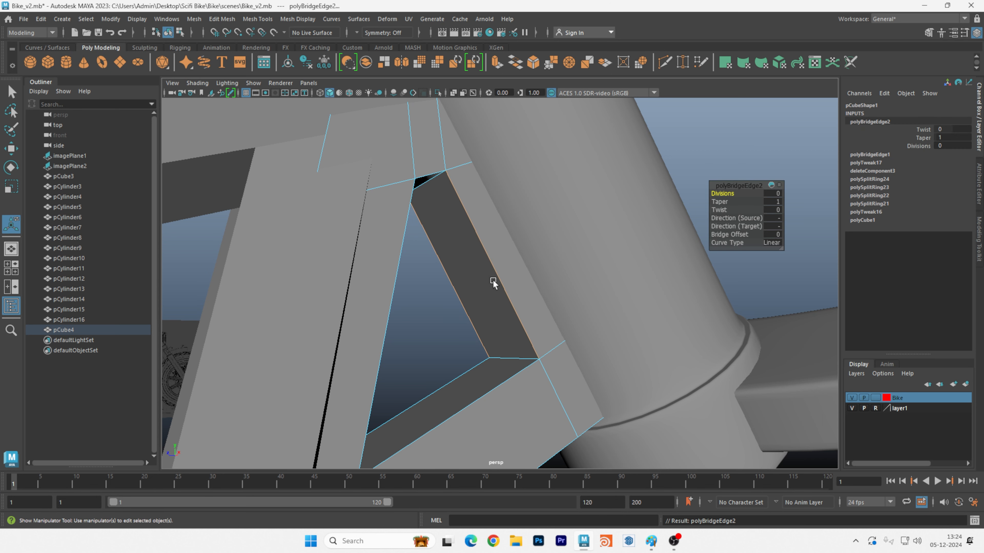
Bridge the two long border edges on the opening's side facing the down tubes.
mouse_move(485, 249)
left_mouse_down("alt")
mouse_move(581, 224)
mouse_move(384, 228)
left_mouse_up("alt")
middle_click_drag(384, 229, 579, 233, "alt")
scroll(474, 262, "up", 3)
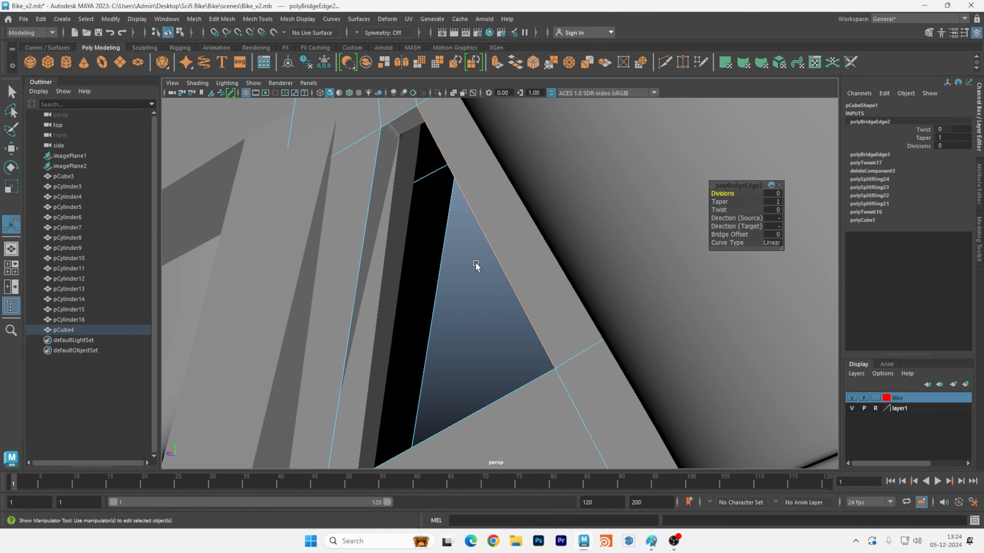
middle_click_drag(415, 262, 453, 261, "alt")
left_click(422, 275)
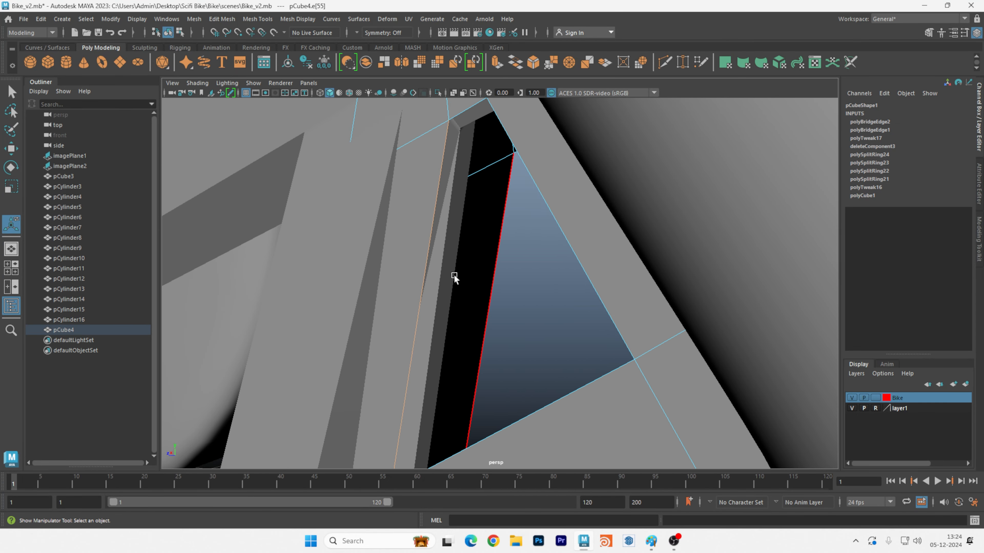
left_click(488, 277, "shift")
key("g")
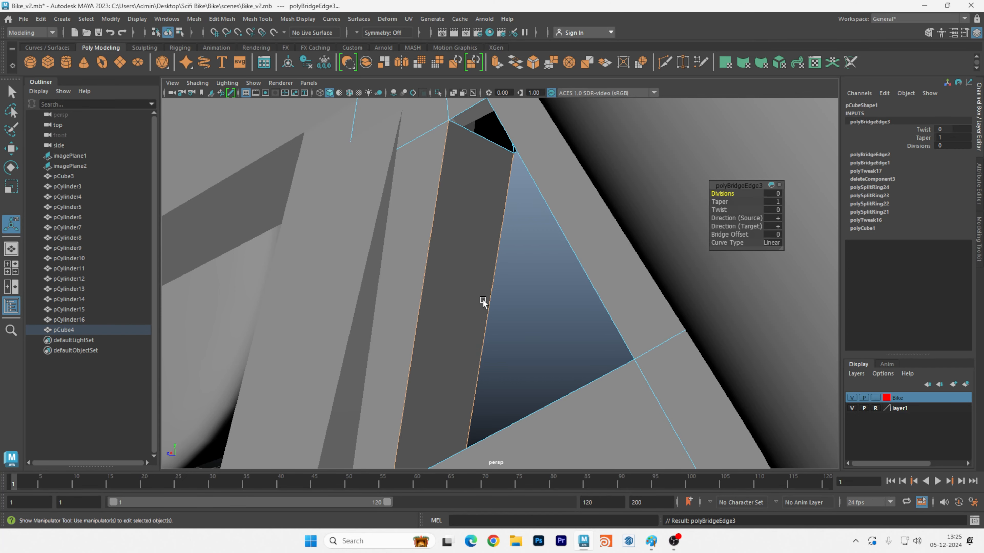
Bridge the two short border edges at the opening's apex to complete the inner wall.
middle_click_drag(483, 266, 470, 312, "alt")
left_click_drag(470, 312, 498, 276, "alt")
left_click(489, 266)
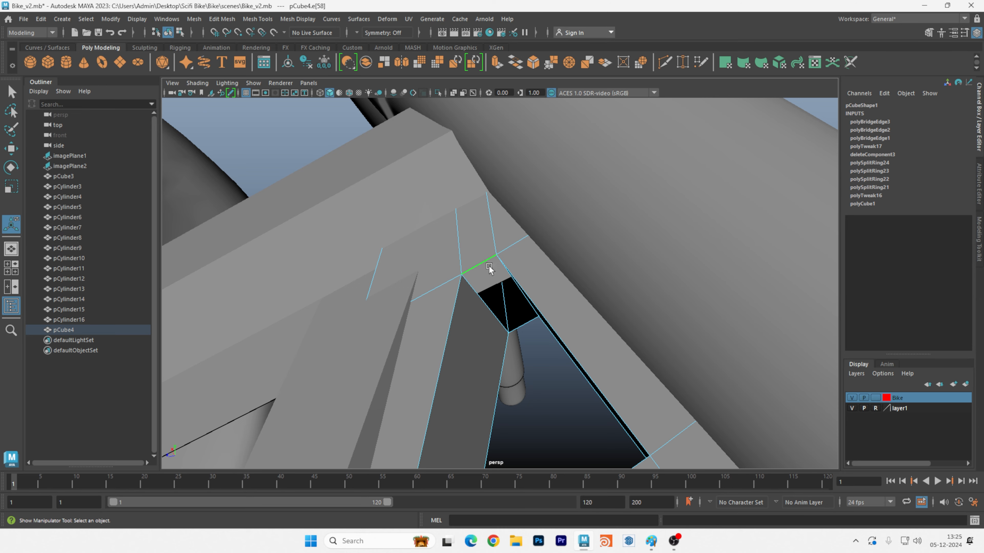
left_click(523, 323, "shift")
key("g")
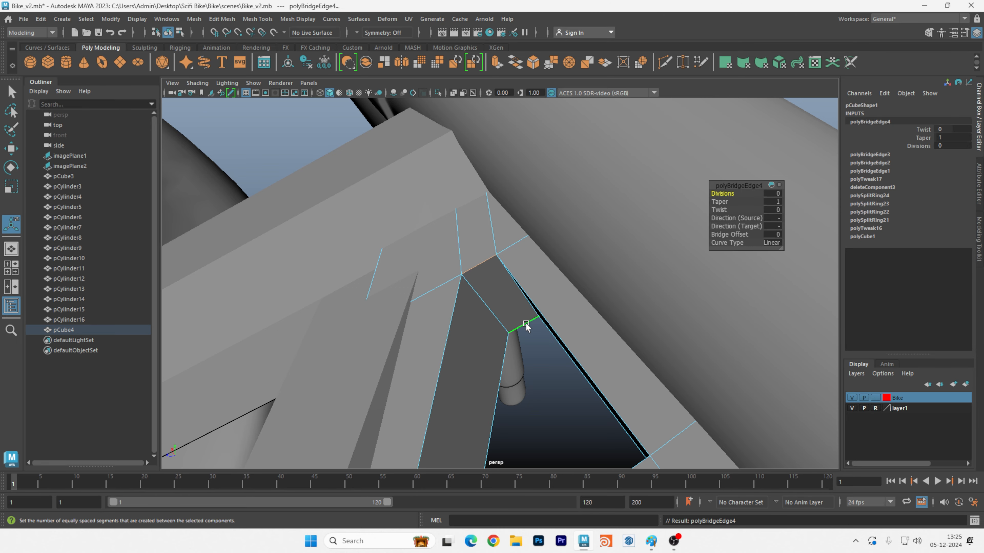
Return to object mode and examine the gusset with smooth mesh preview in the perspective view and the four-view layout.
left_click_drag(538, 330, 474, 297, "alt")
right_click_drag(476, 295, 522, 221)
key("3")
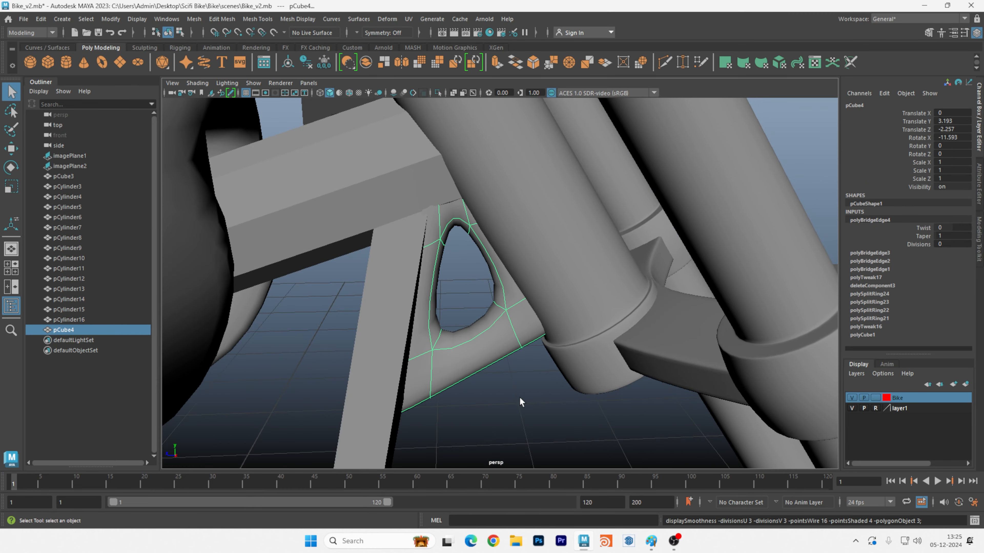
left_click(487, 360)
key("space")
key("space")
key("space")
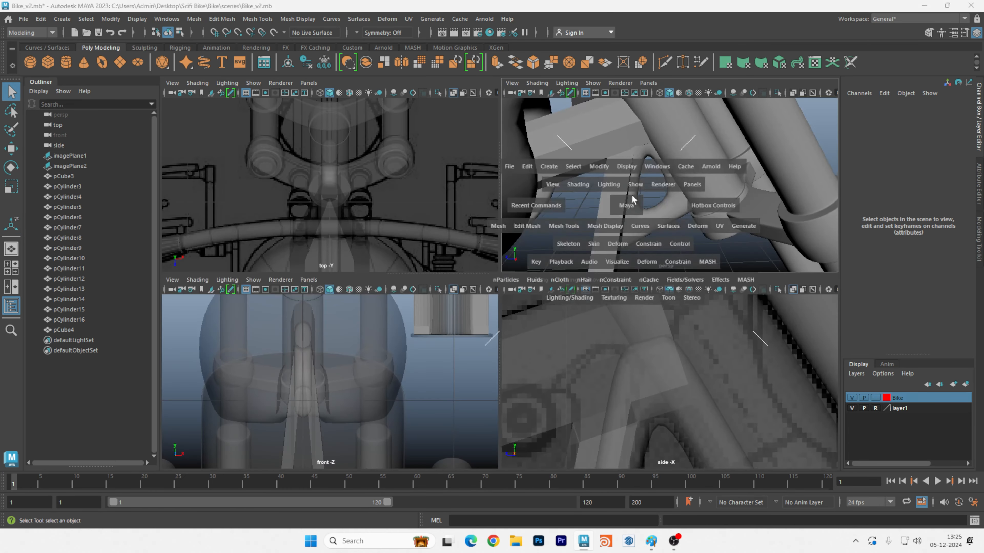
key("space")
left_click_drag(621, 230, 535, 311, "alt")
Apply Smooth to the gusset mesh with 2 divisions.
left_click(483, 302)
key("f")
right_click_drag(537, 246, 518, 308, "shift")
right_click_drag(583, 313, 587, 306, "shift")
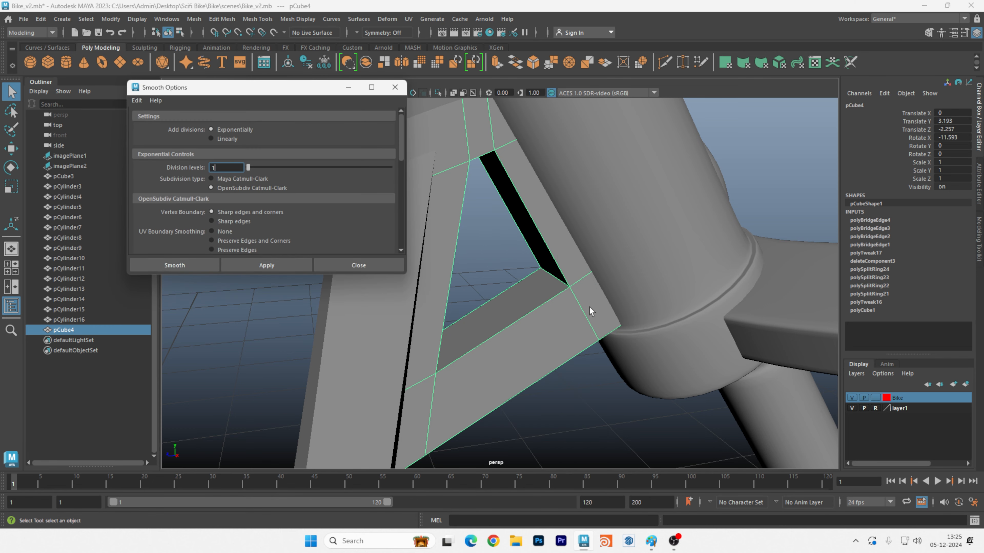
left_click(286, 266)
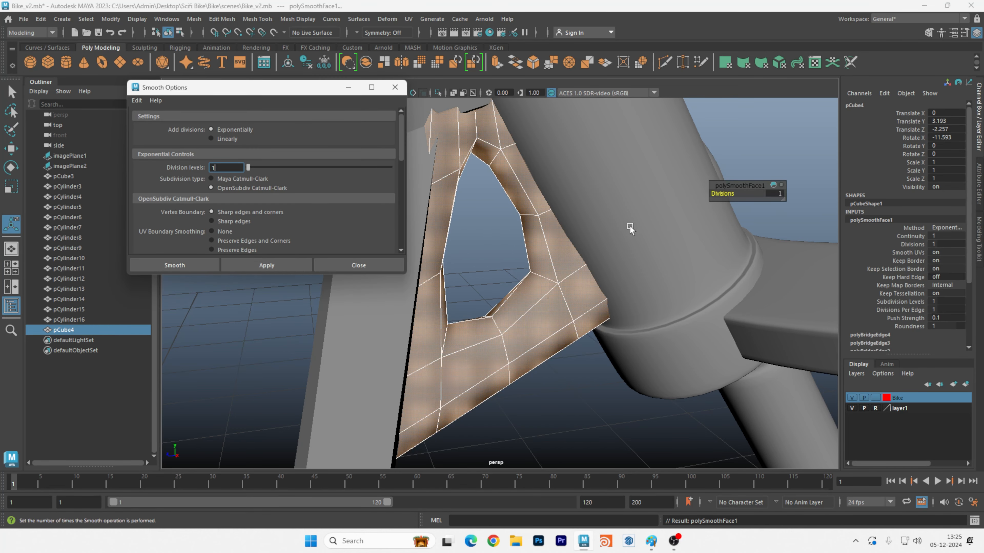
mouse_move(723, 194)
left_mouse_down()
mouse_move(735, 193)
mouse_move(707, 191)
left_mouse_up()
left_click(394, 88)
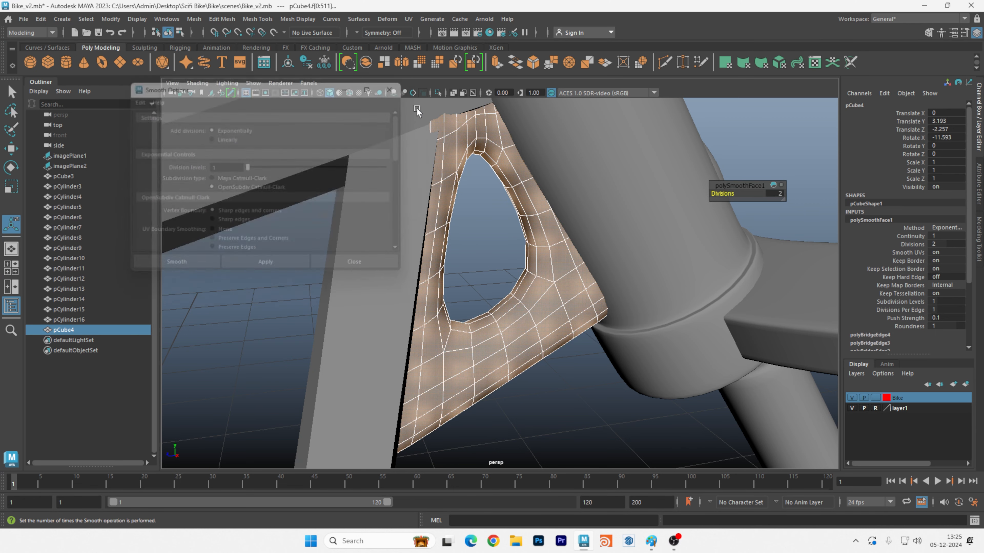
Check the smoothed gusset against the frame, and undo the Smooth operation.
left_click(567, 392)
scroll(558, 375, "down", 5)
left_click_drag(546, 366, 476, 293, "alt")
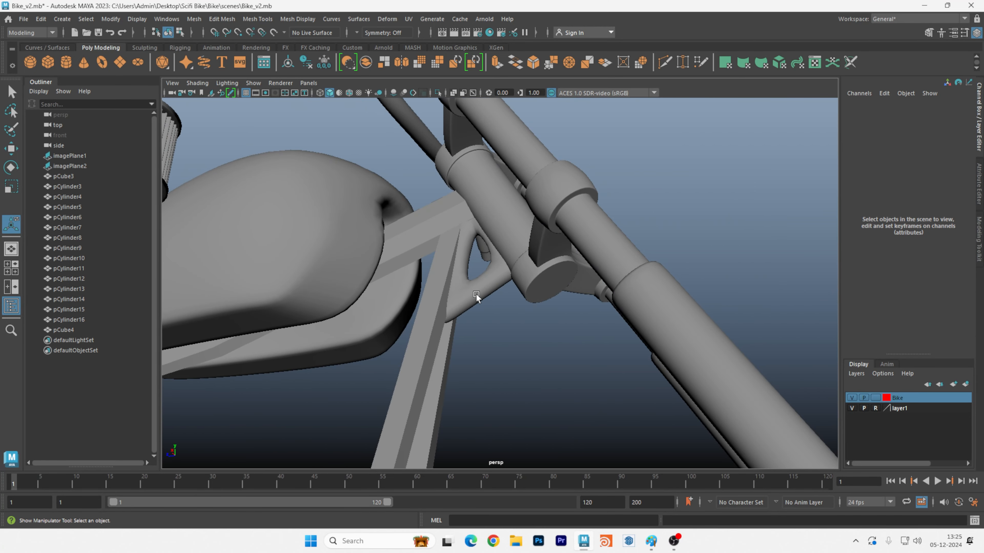
left_click(476, 293)
key("ctrl+z")
key("ctrl+z")
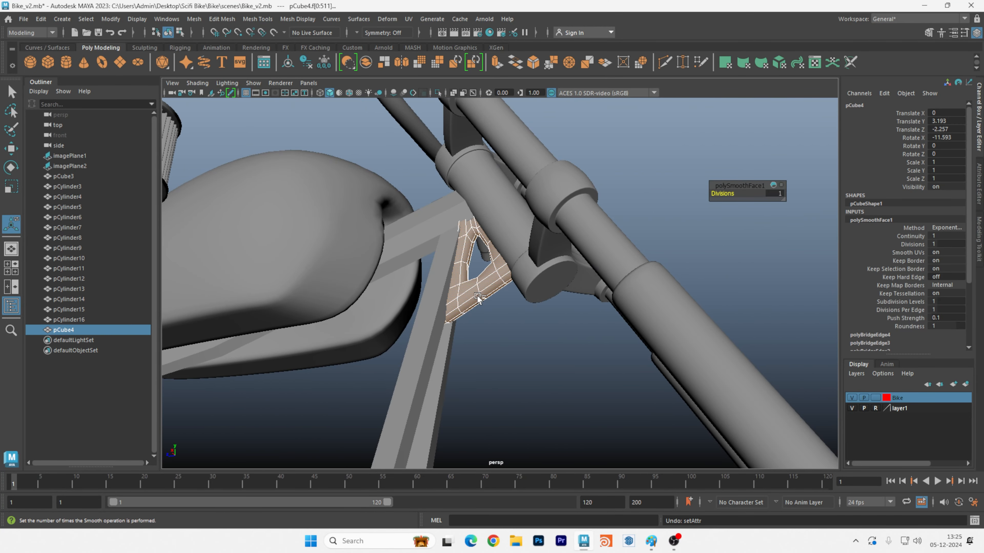
key("ctrl+z")
In the side view, insert edge loops close to the gusset's bottom edge and just below the opening's lower side.
left_click(504, 327)
left_click(487, 290)
key("space")
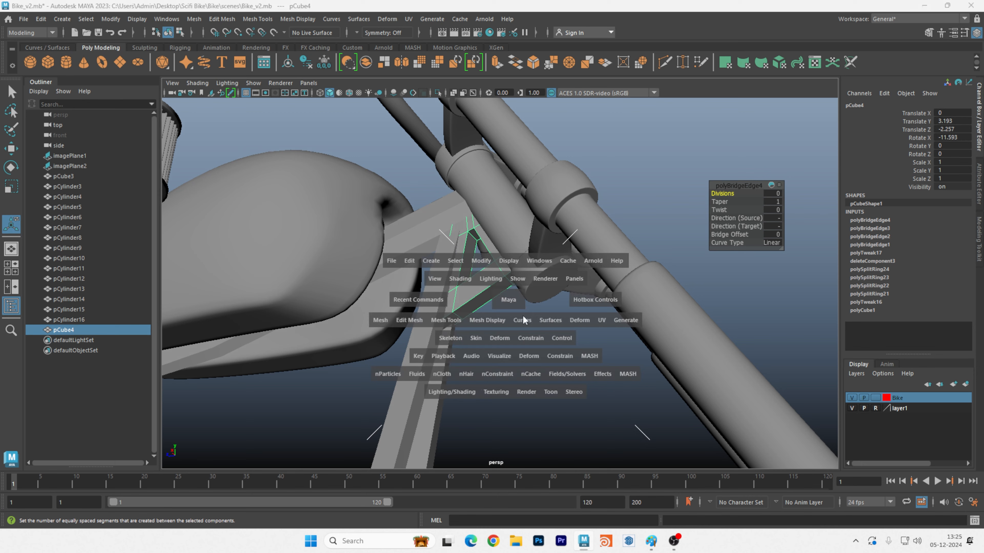
key("space")
middle_click_drag(600, 332, 595, 150, "alt")
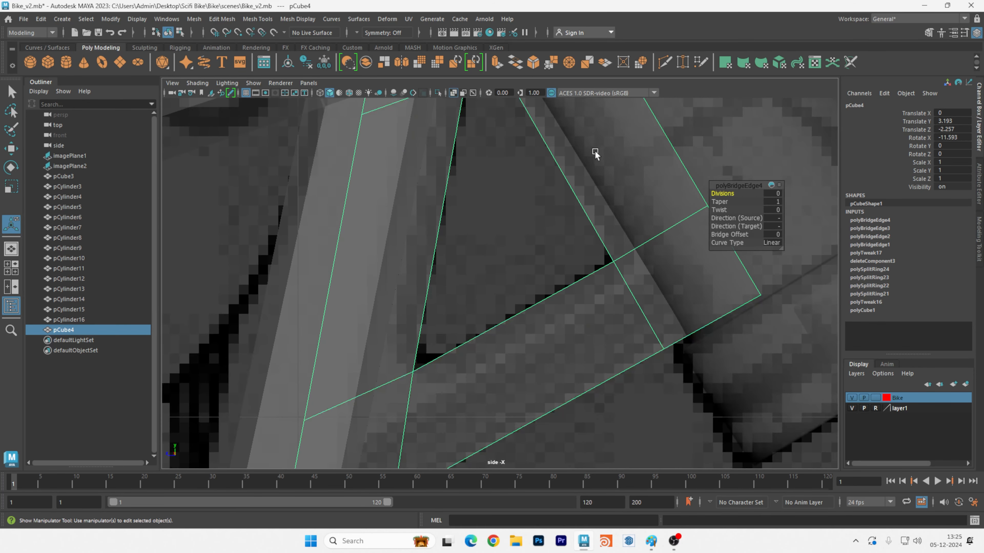
right_click_drag(581, 237, 585, 208)
right_click_drag(565, 242, 543, 313, "shift")
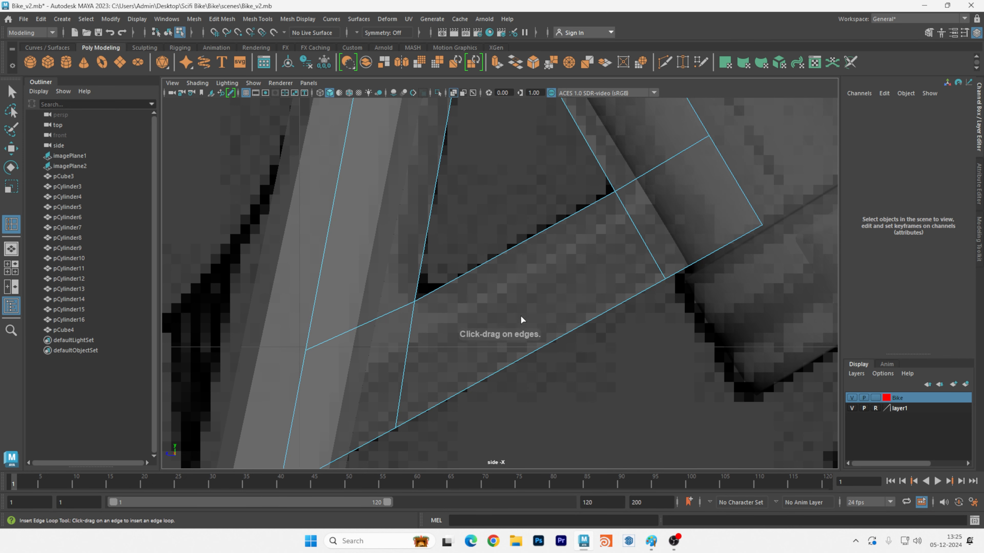
middle_click_drag(520, 316, 523, 336, "alt")
left_click(346, 392)
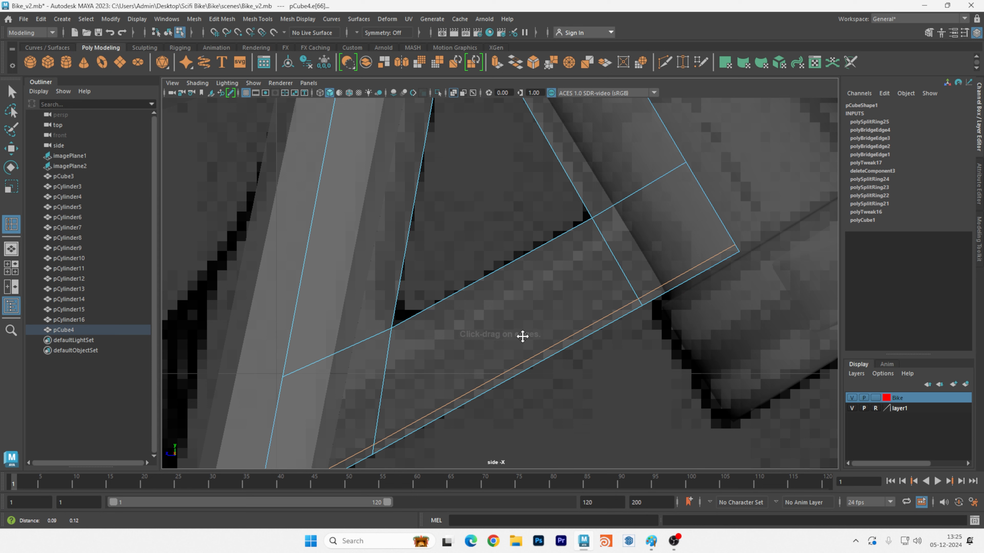
left_click(690, 170)
Insert supporting edge loops just above the opening's apex, close to the gusset's top edge, and along the outer side of both intermediate vertical edge lines.
middle_click_drag(689, 169, 618, 288, "alt")
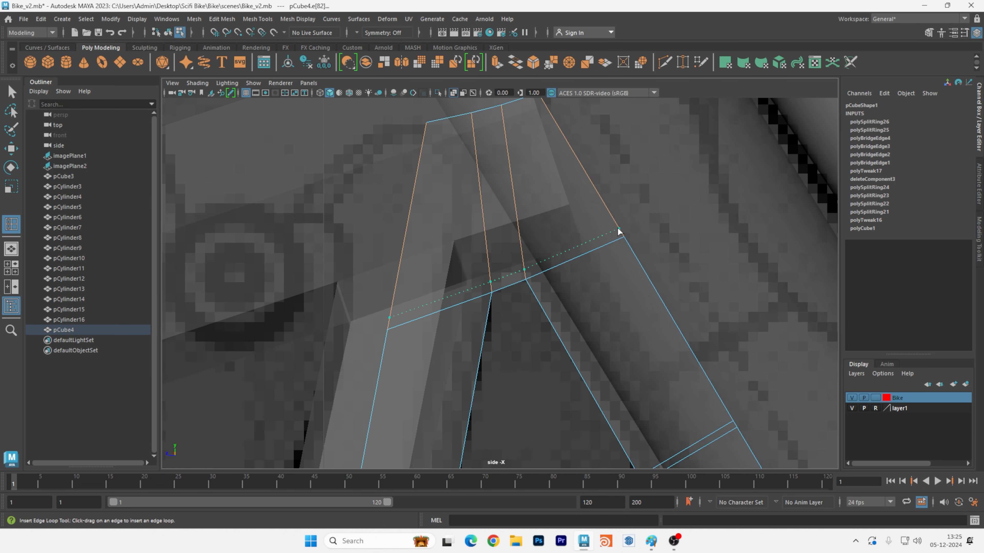
left_click(618, 232)
middle_click_drag(610, 214, 618, 283, "alt")
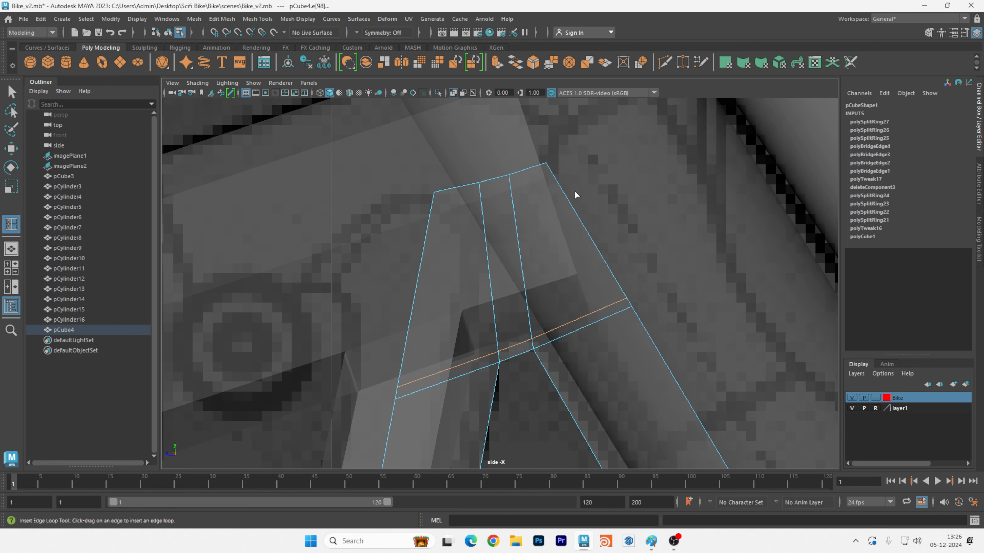
left_click(552, 173)
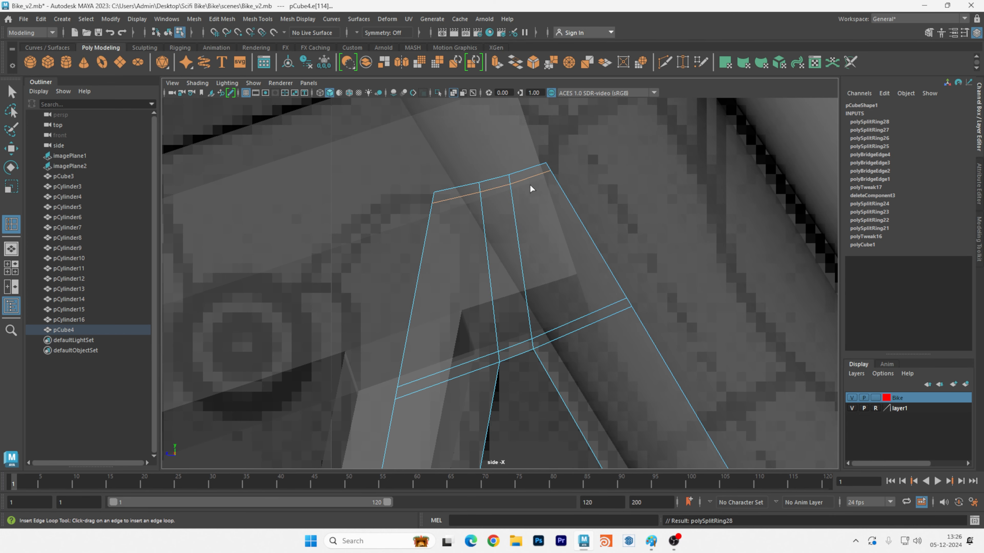
left_click(514, 181)
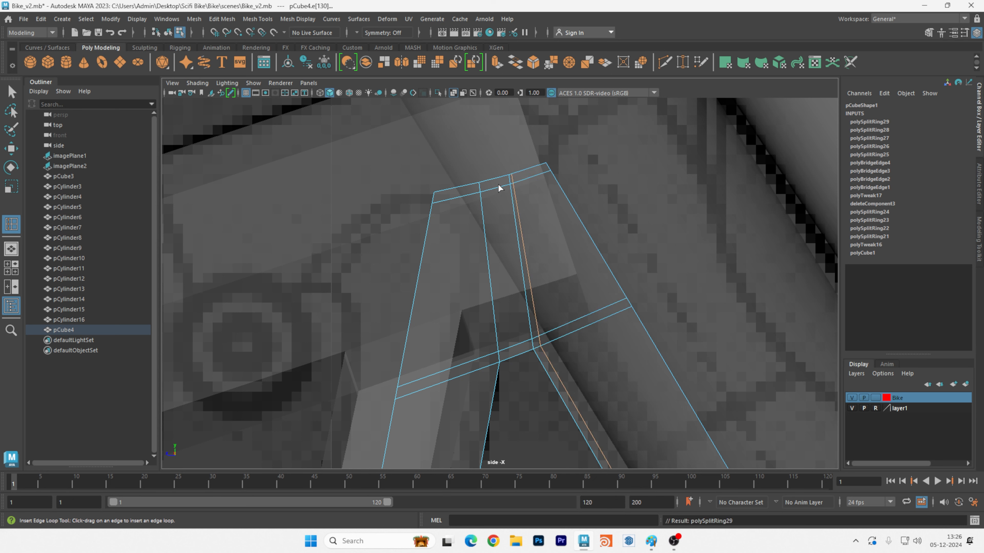
left_click(477, 185)
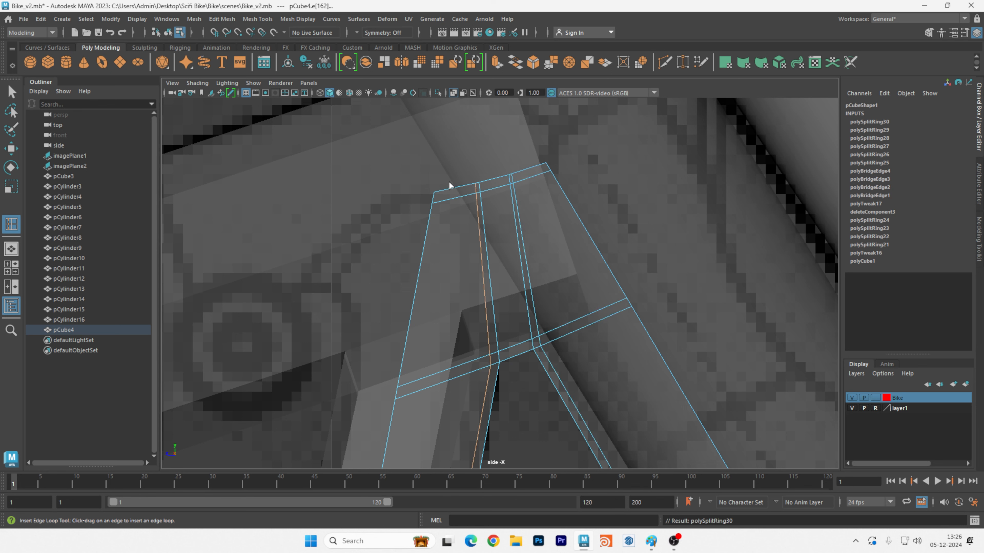
Insert supporting edge loops just inside the gusset's two long outer side edges in the side view.
left_click(438, 197)
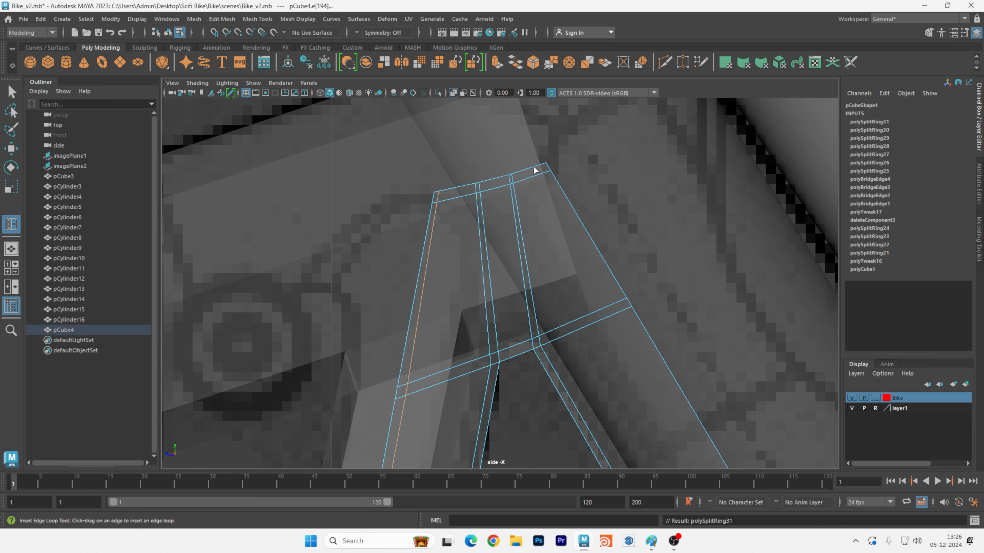
left_click(544, 168)
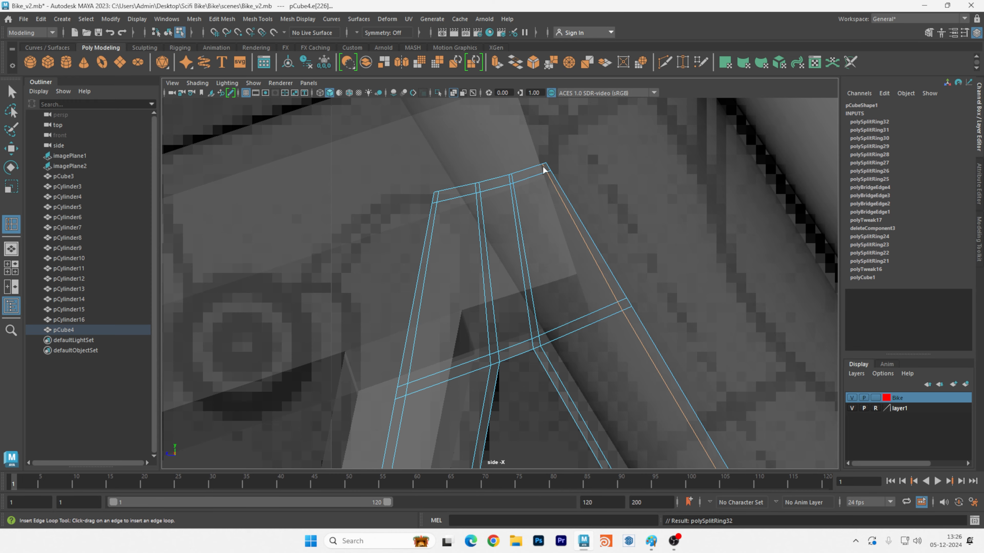
scroll(545, 169, "down", 5)
scroll(548, 216, "up", 4)
middle_click_drag(565, 231, 562, 211, "alt")
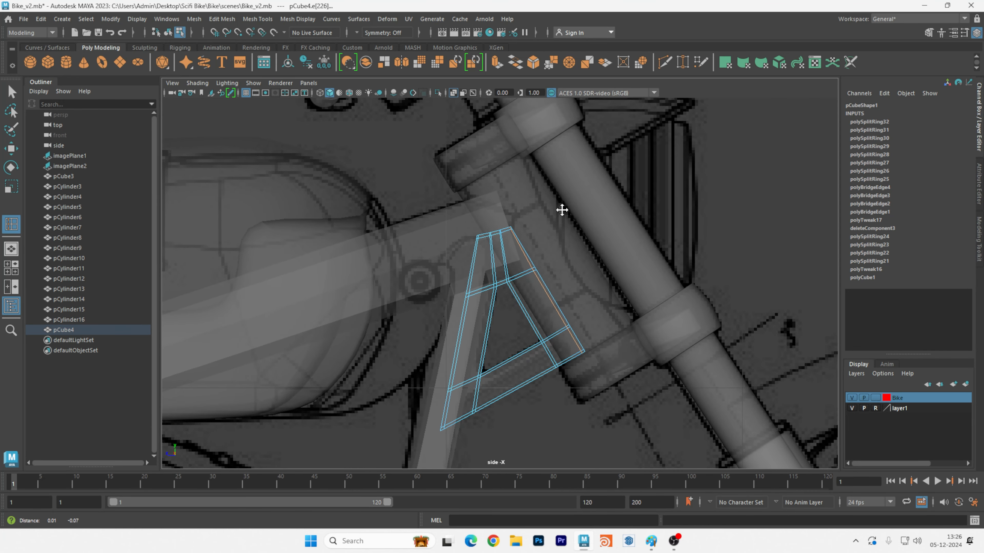
In the front view, insert supporting edge loops across the gusset's thickness, close to each of its two side faces.
key("space")
key("space")
left_click_drag(588, 286, 475, 293, "alt")
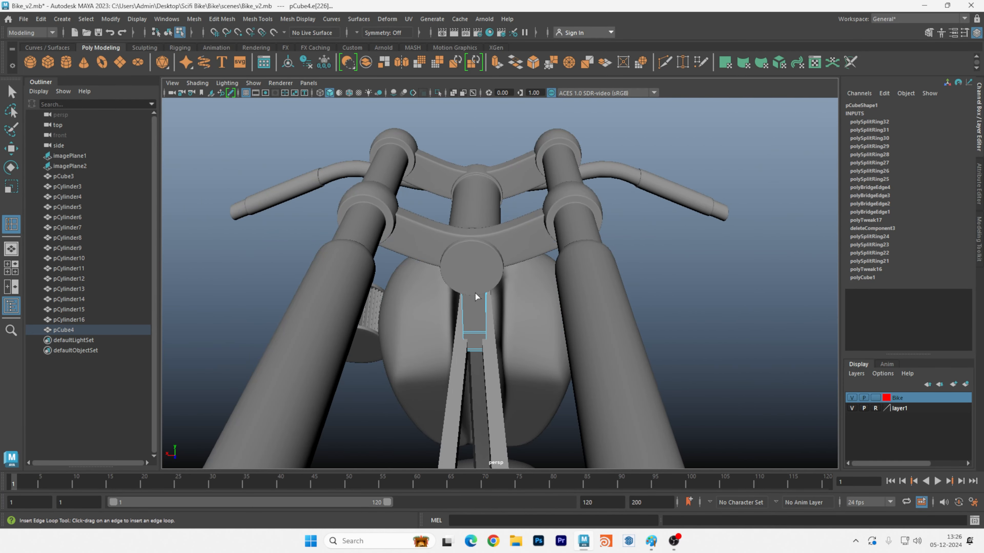
key("space")
key("space")
right_click_drag(303, 271, 648, 283, "alt")
middle_click_drag(463, 196, 508, 325, "alt")
right_click_drag(457, 132, 500, 151, "alt")
middle_click_drag(501, 151, 686, 284, "alt")
middle_click_drag(505, 171, 516, 233, "alt")
left_click_drag(432, 179, 440, 181)
left_click(600, 180)
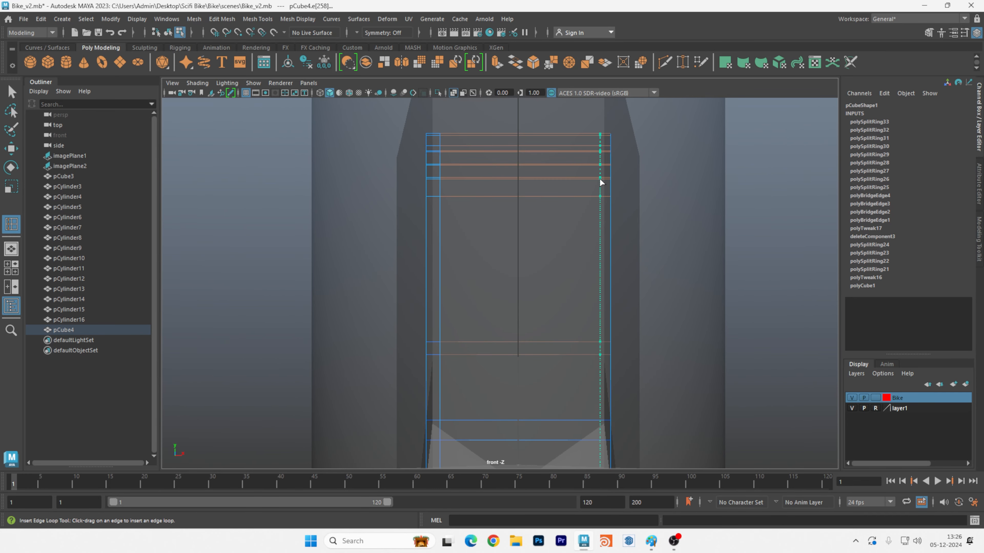
Preview the gusset smoothed in the perspective view, examine the shape of its inner opening, and restore the unsmoothed display.
key("space")
key("space")
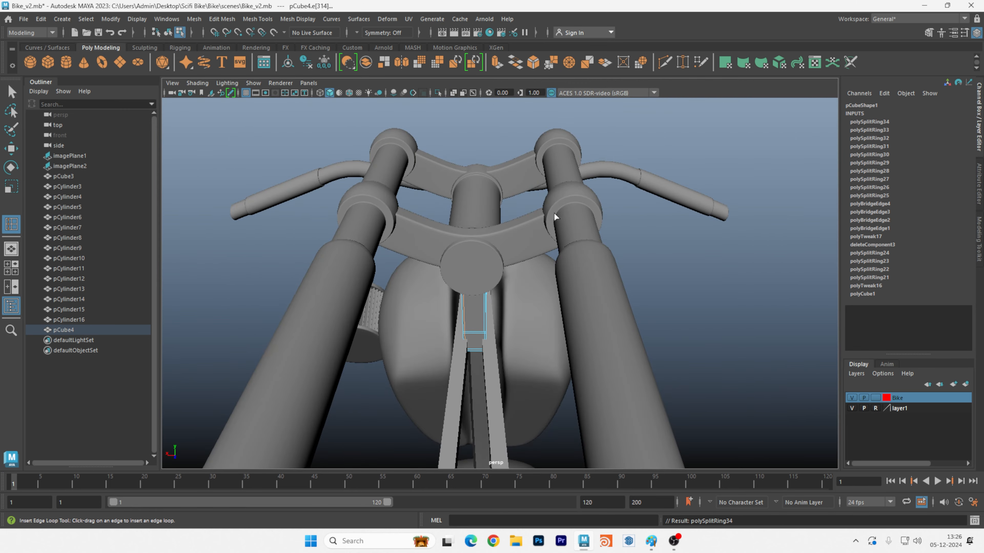
left_click_drag(555, 213, 649, 265, "alt")
right_click_drag(519, 266, 672, 272, "alt")
left_click_drag(672, 273, 503, 223, "alt")
key("3")
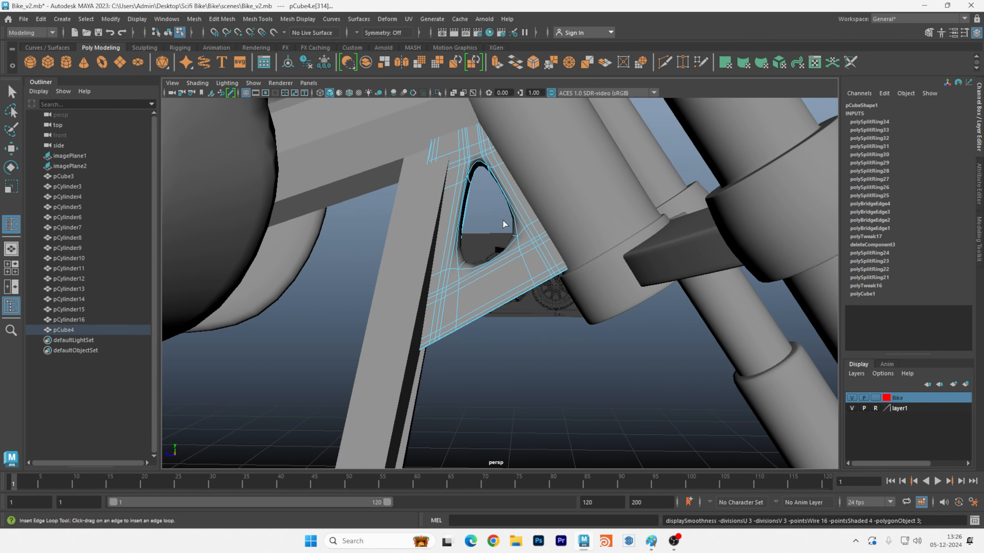
right_click_drag(498, 220, 557, 202)
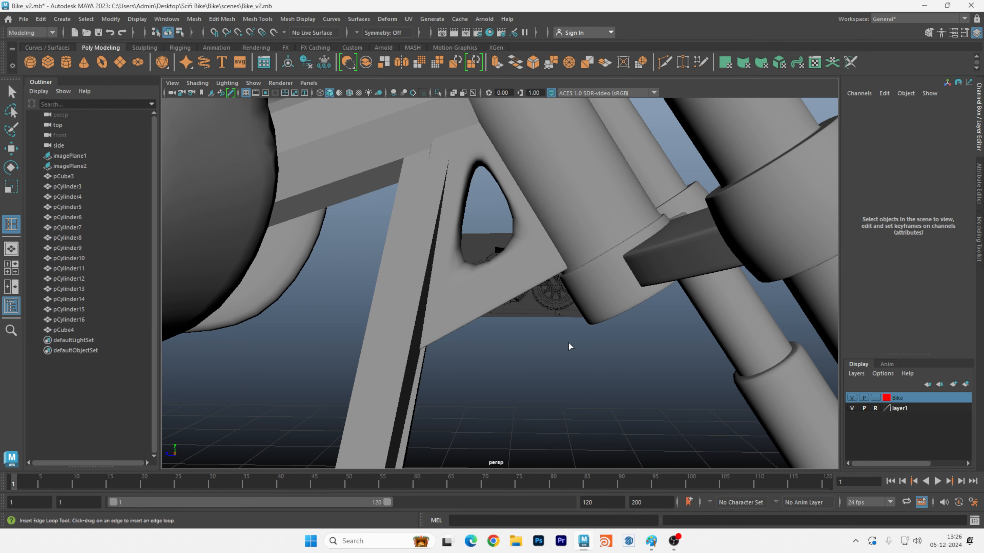
left_click_drag(569, 345, 518, 297, "alt")
left_click(517, 291)
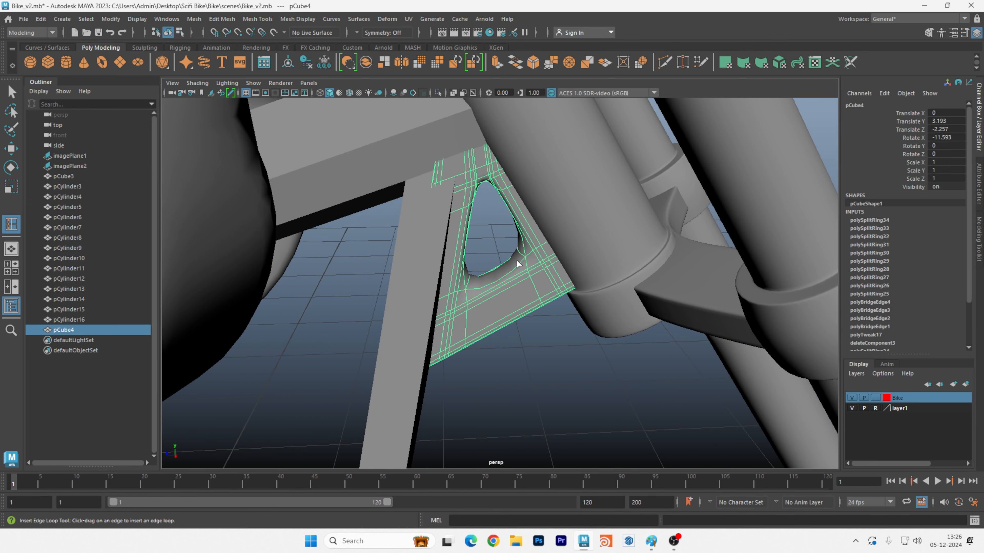
key("1")
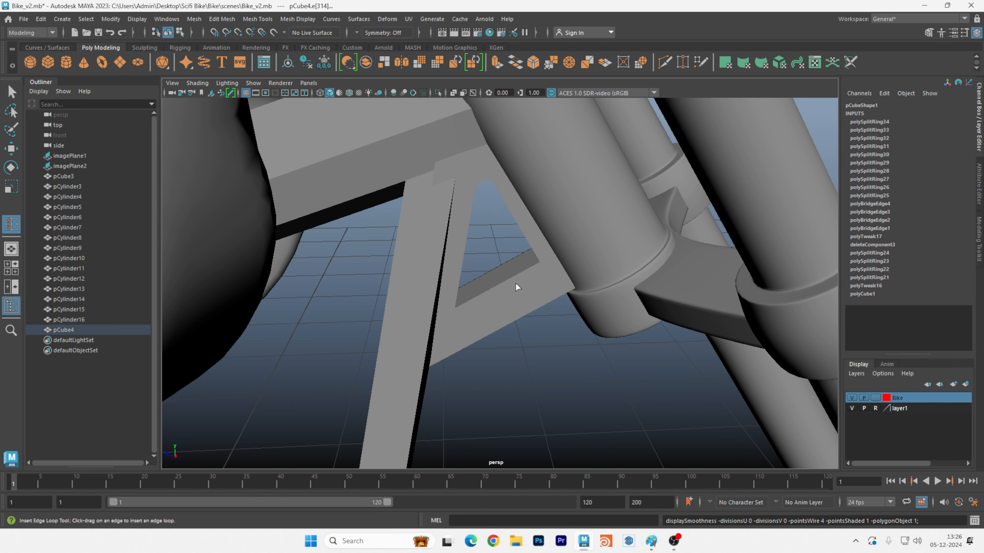
Insert supporting edge loops across the gusset's bottom bar, beside both lower corners of the opening.
left_click(516, 284)
left_click_drag(517, 285, 597, 260, "alt")
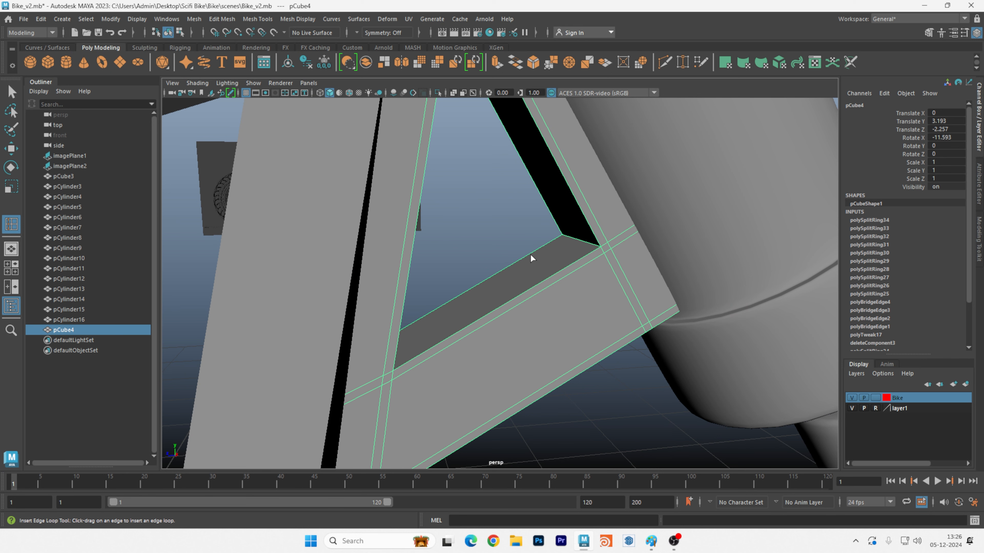
left_click(578, 255)
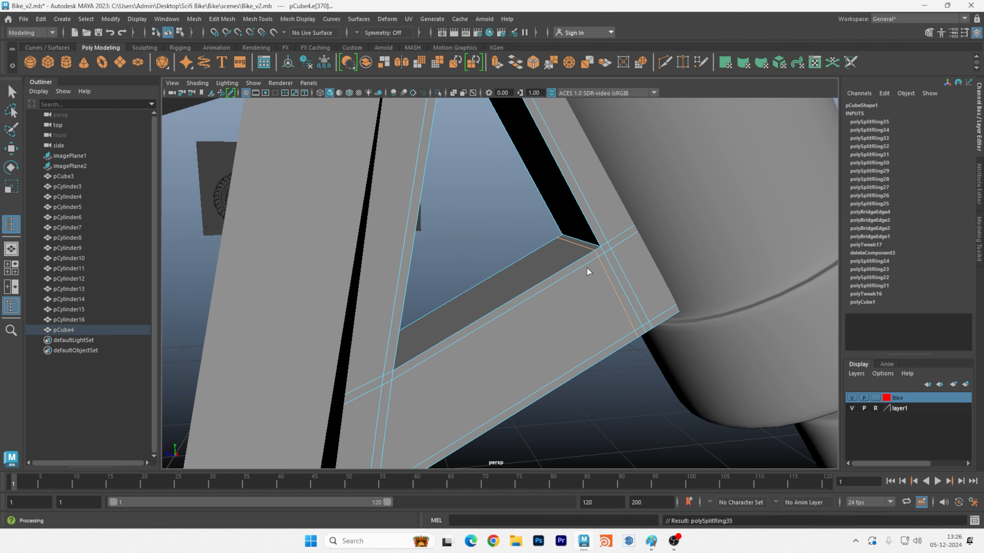
left_click_drag(586, 268, 523, 259, "alt")
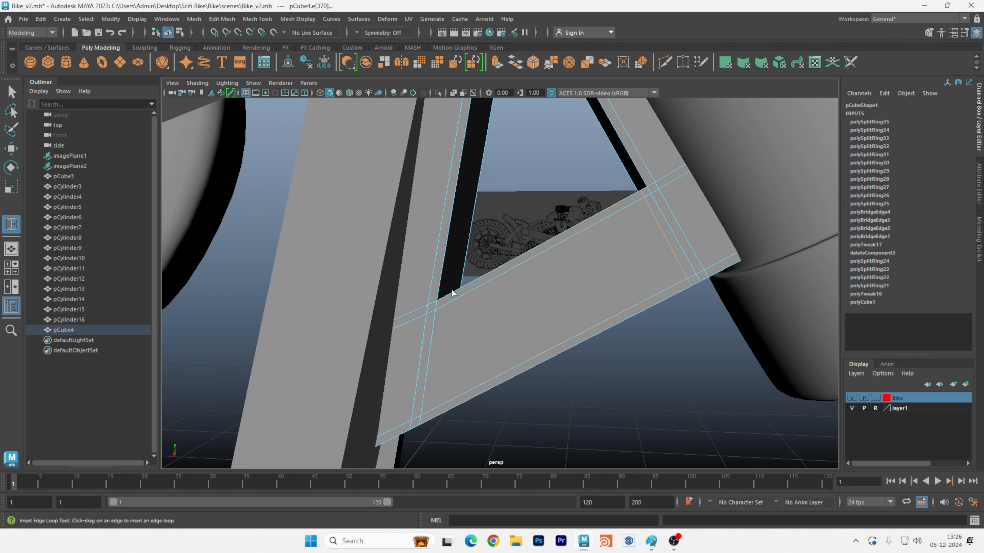
left_click(446, 298)
left_click_drag(439, 292, 441, 293)
Insert supporting edge loops around the opening's upper end and along both rims of its inner walls.
left_click_drag(498, 201, 556, 224, "alt")
right_click_drag(561, 239, 480, 254, "alt")
left_click_drag(481, 258, 494, 253, "alt")
right_click_drag(373, 239, 642, 264, "alt")
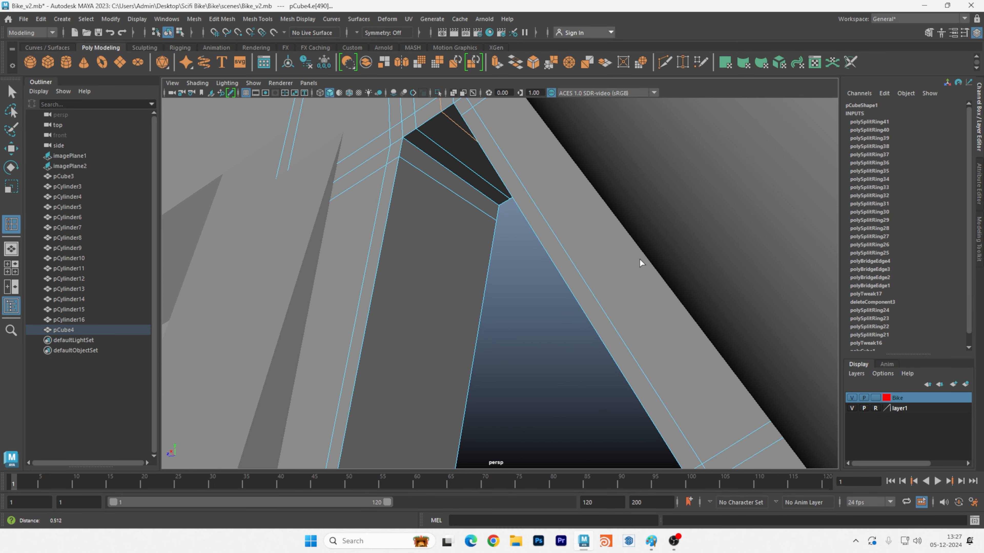
left_click(411, 148)
left_click(489, 206)
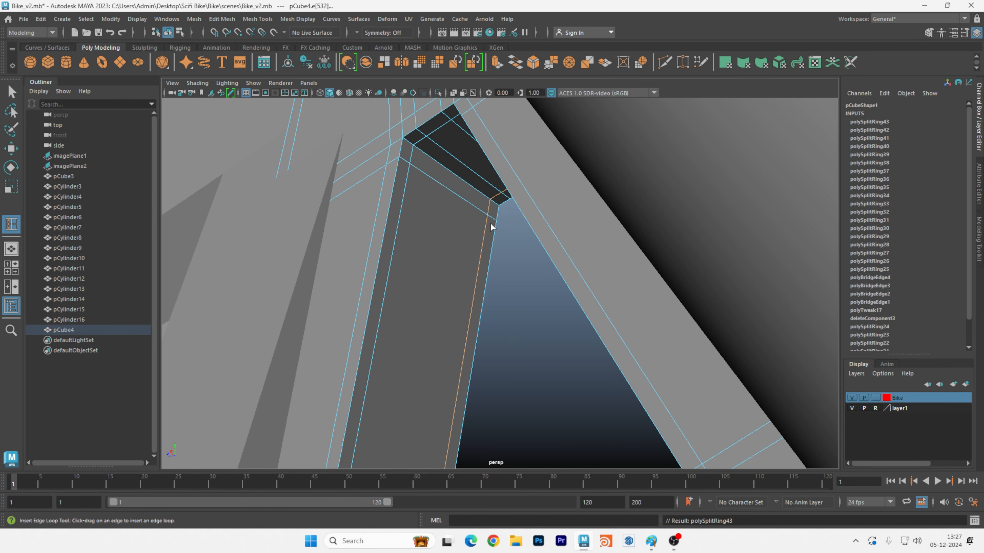
Turn on the smooth preview for the gusset, return to object mode, and check its fit against the frame tubes.
key("3")
right_click_drag(435, 159, 482, 150)
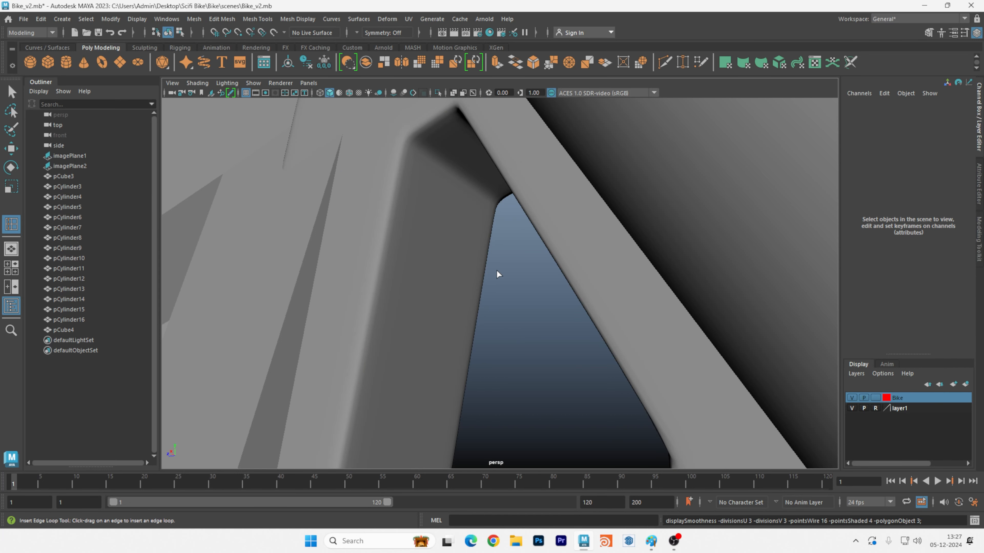
key("ctrl+z")
key("f")
key("w")
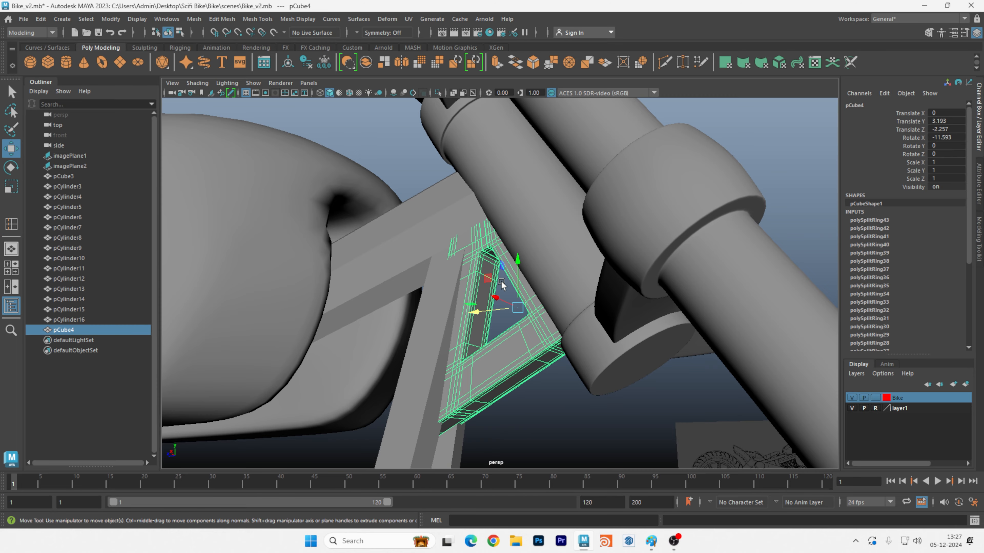
left_click(563, 408)
left_click_drag(563, 409, 527, 345, "alt")
left_click(521, 325)
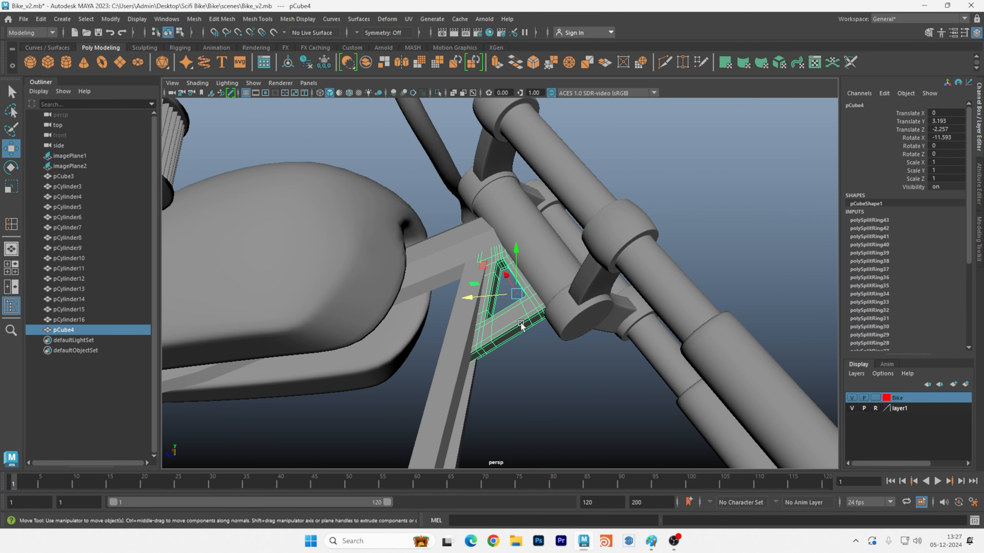
left_click(547, 372)
left_click(518, 324)
left_click(540, 368)
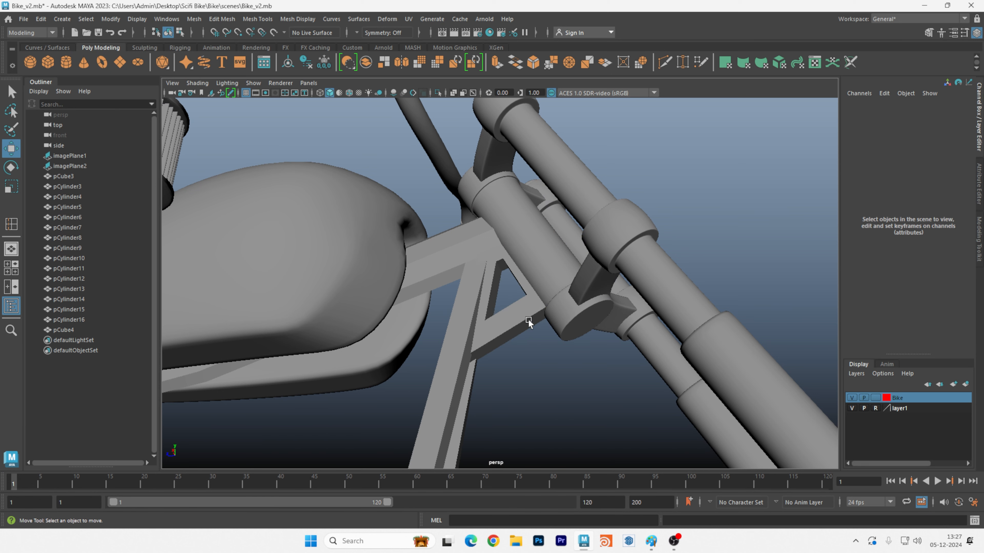
Create a Lattice deformer around the gusset with divisions 2, 2, 2.
left_click(527, 316)
key("space")
key("space")
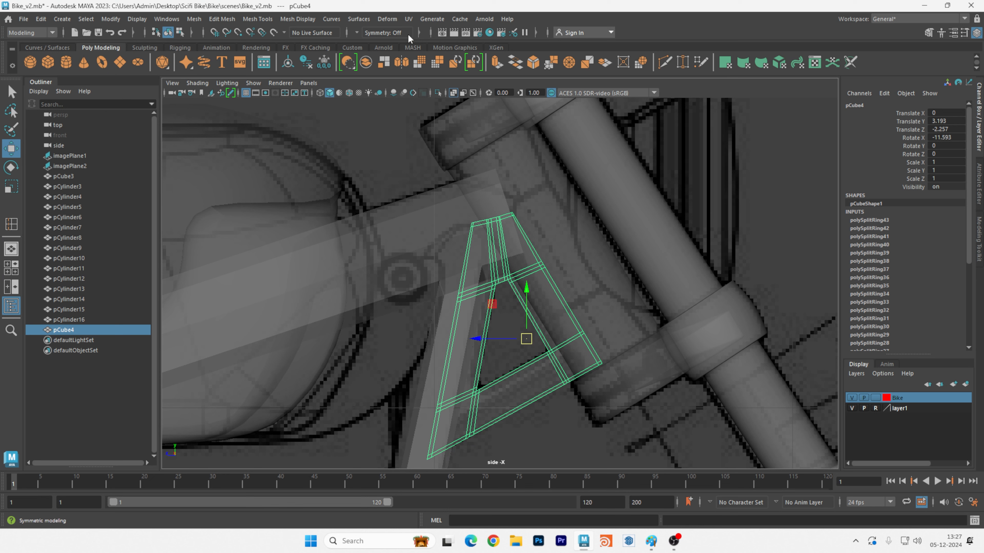
left_click(387, 19)
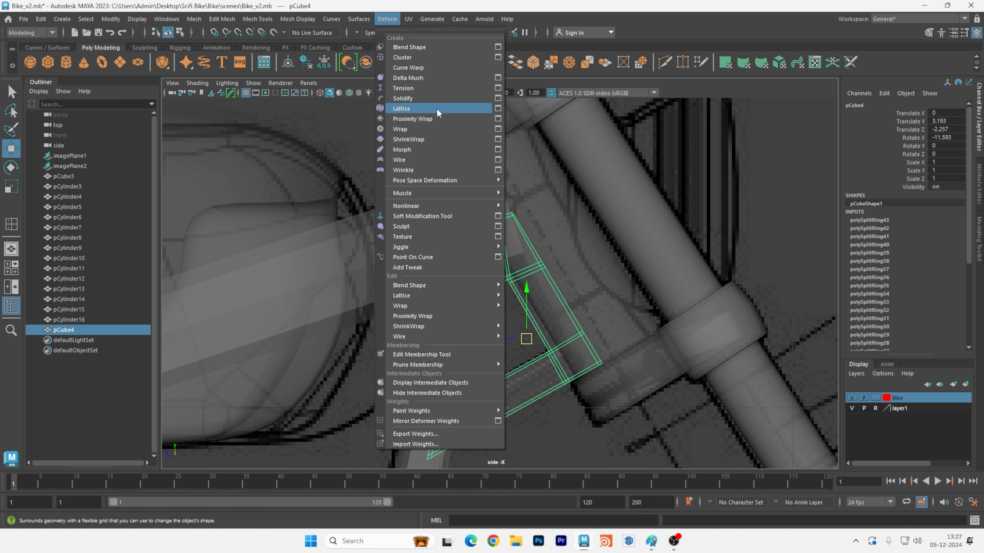
left_click(498, 109)
left_click_drag(251, 87, 254, 70)
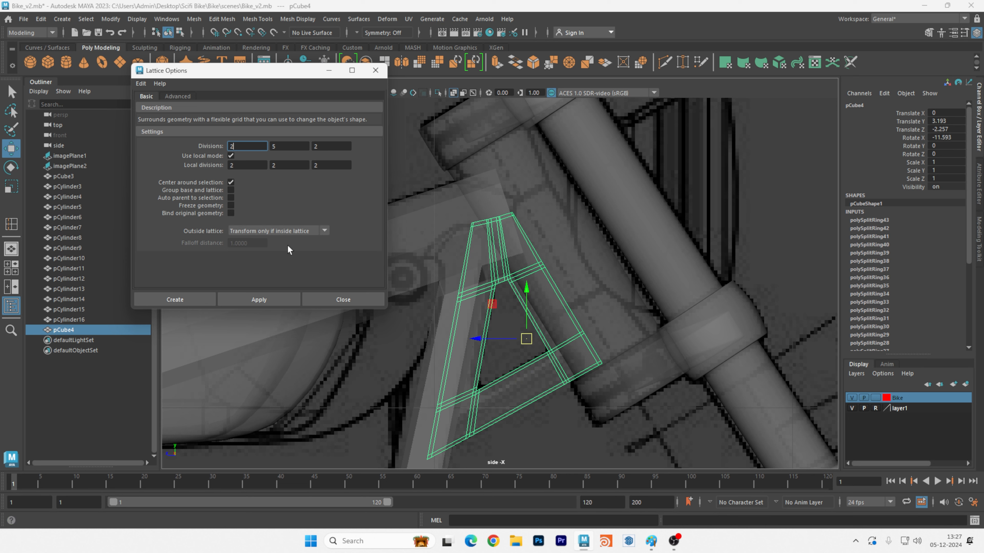
key("Tab")
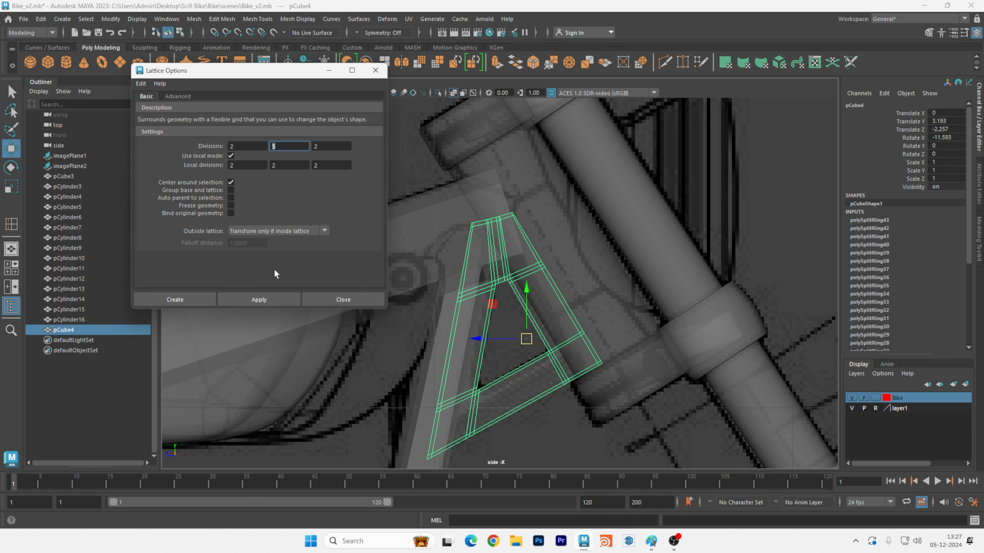
type("2")
left_click(271, 300)
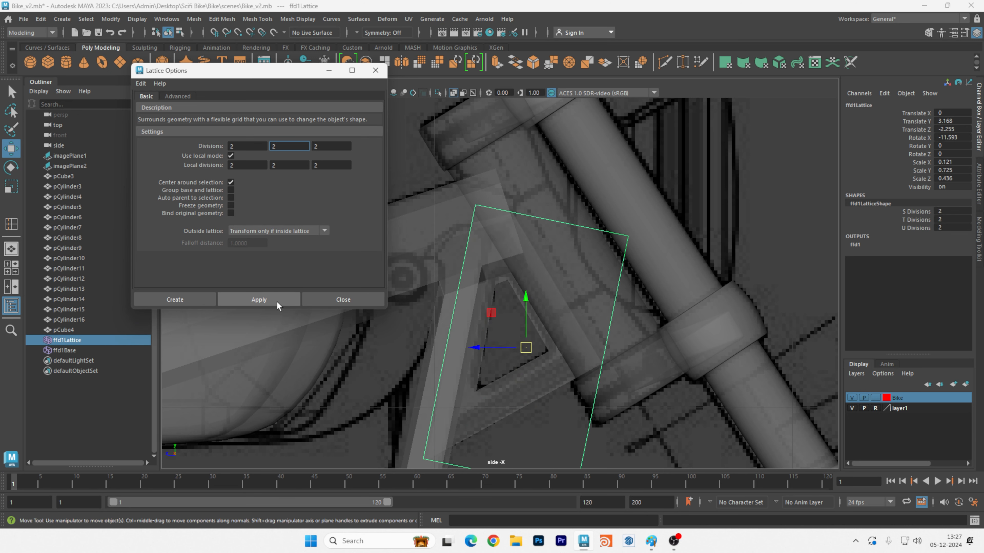
middle_click_drag(552, 299, 573, 211, "alt")
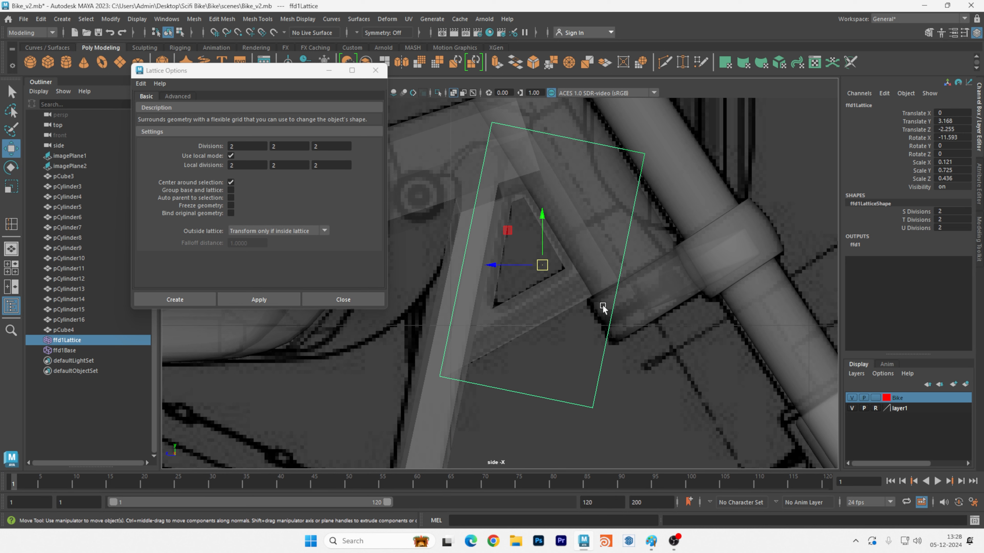
left_click(383, 72)
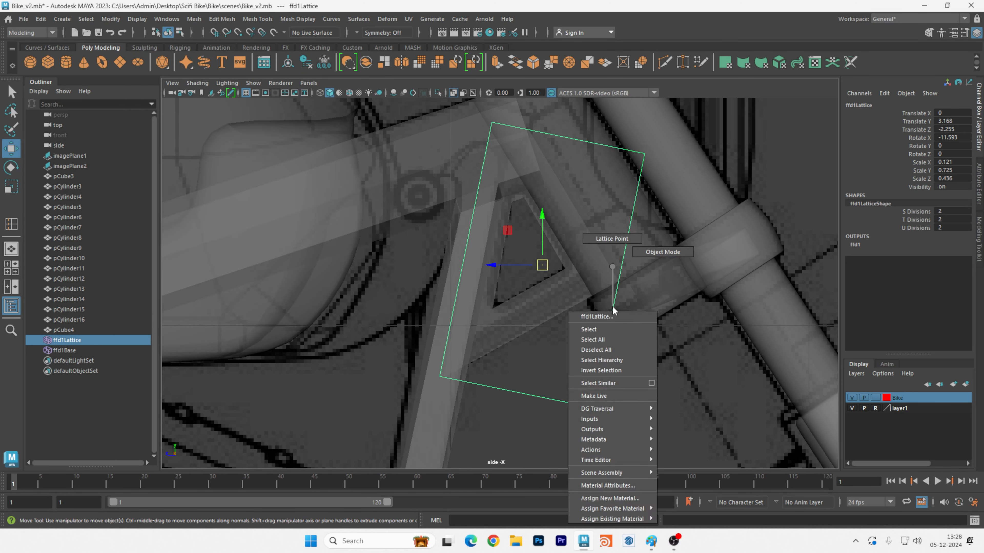
Select the lattice's lower points and scale them in X to about 1.5 in the front view to match the down tubes' spread.
left_click(612, 239)
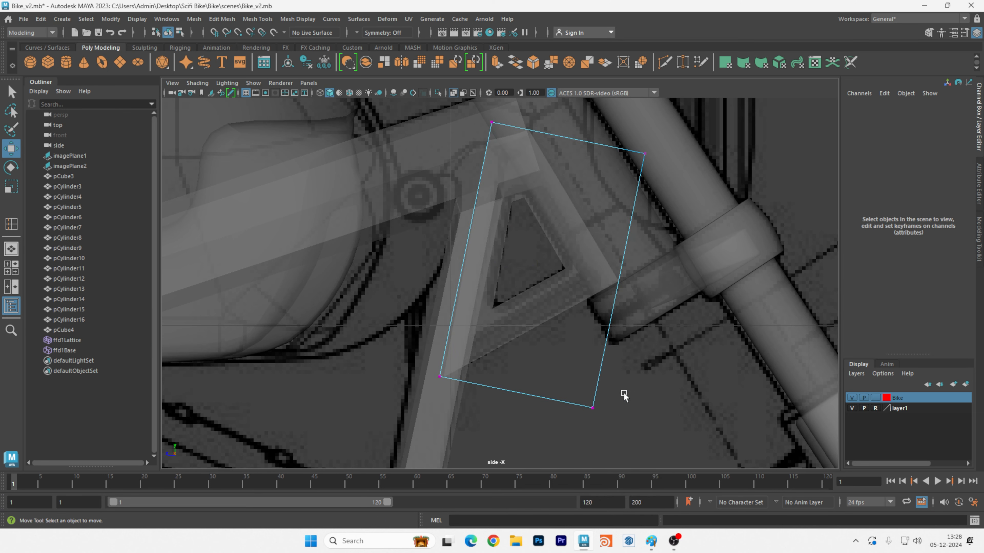
left_click_drag(604, 436, 396, 359)
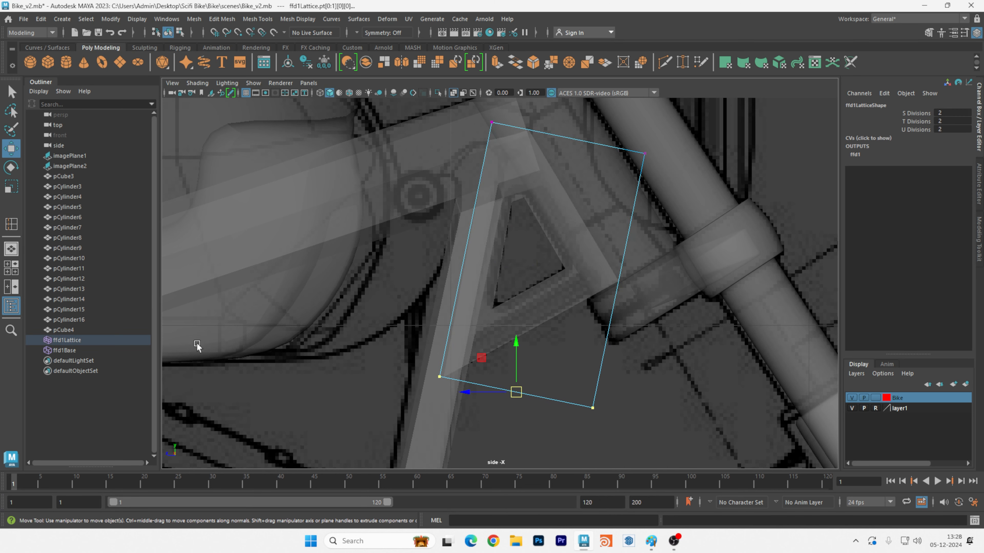
key("space")
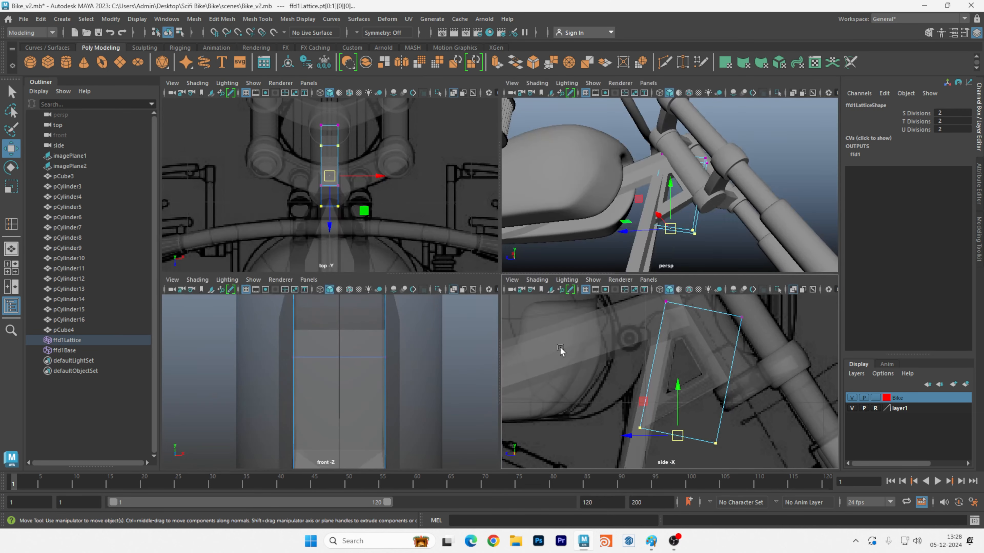
key("space")
scroll(482, 352, "down", 12)
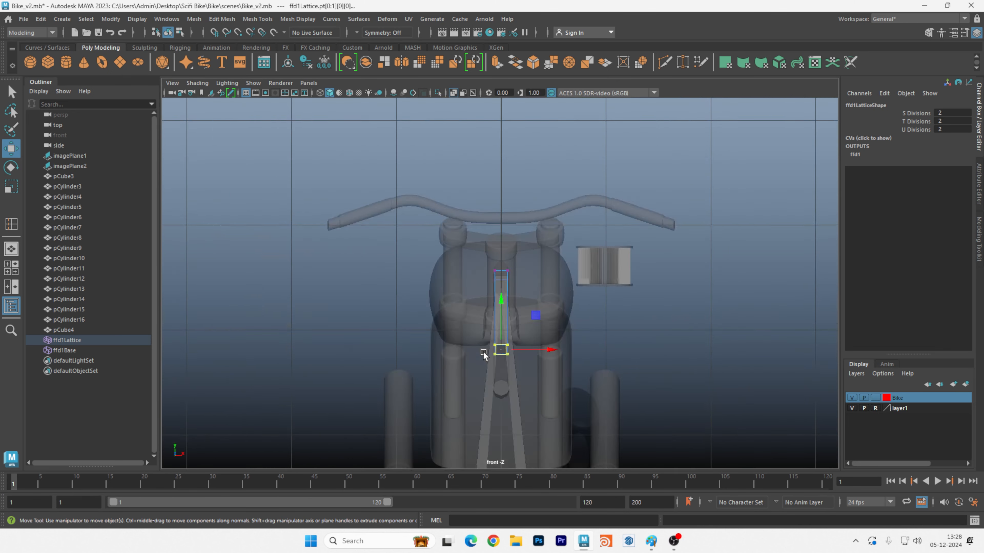
scroll(507, 343, "up", 4)
scroll(501, 335, "up", 10)
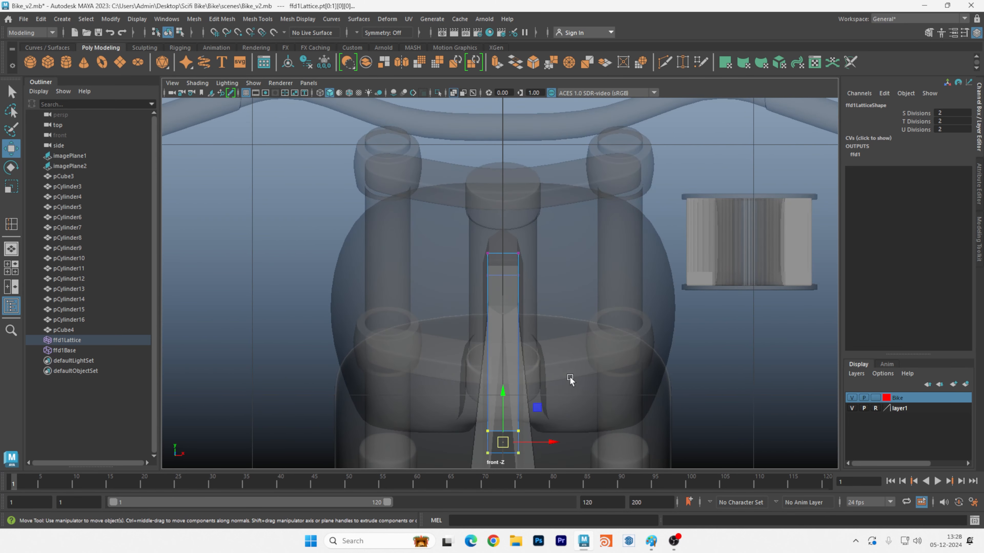
scroll(585, 344, "up", 1)
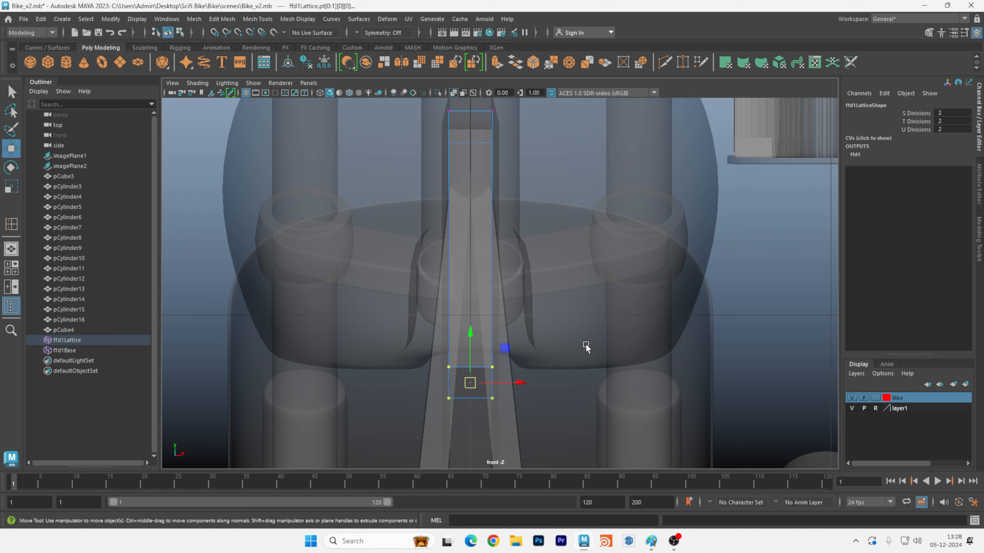
key("r")
left_click_drag(516, 383, 538, 384)
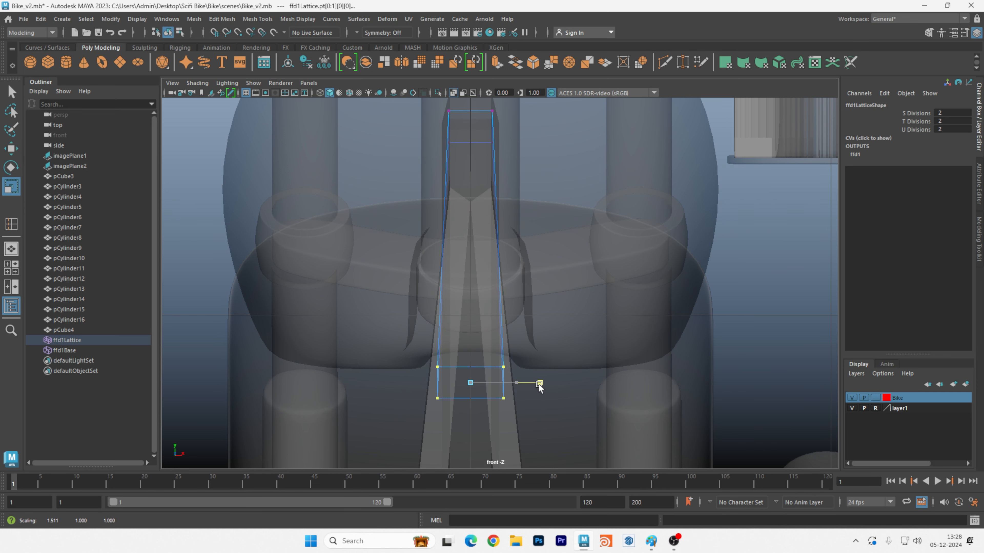
Select the lattice's upper points and scale them inward in X to narrow the gusset's top.
middle_click_drag(547, 256, 550, 317, "alt")
left_click_drag(558, 236, 398, 144)
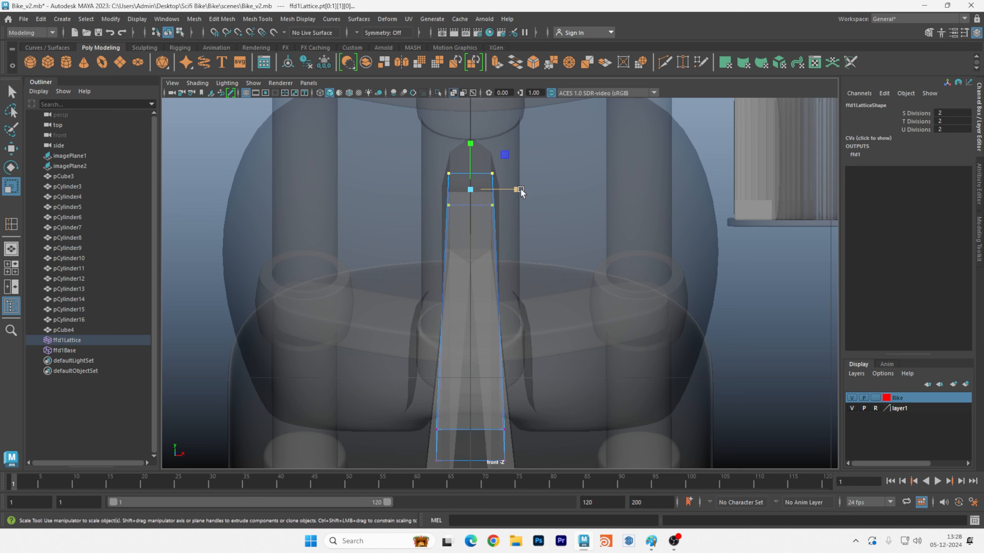
left_click_drag(520, 189, 498, 191)
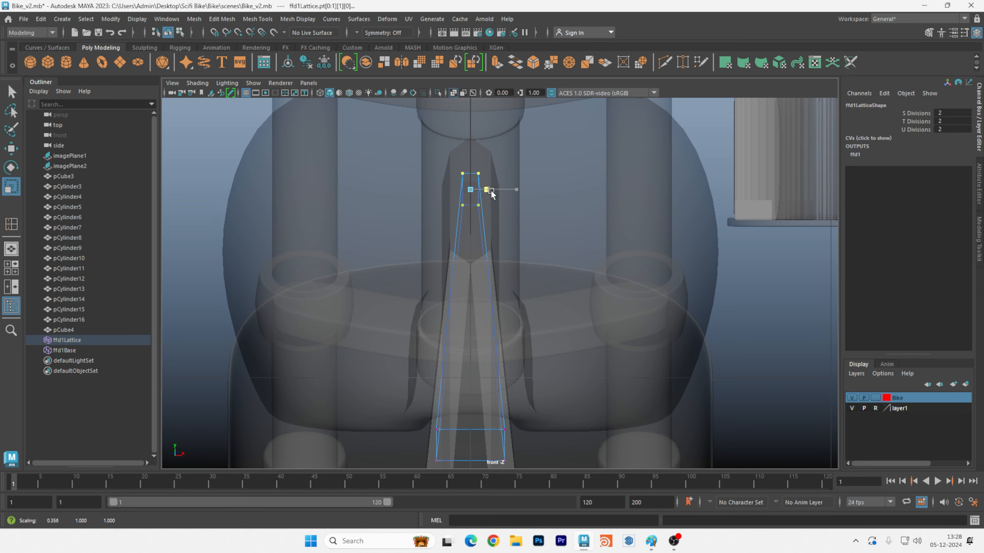
Leave lattice point editing for object mode in the perspective view and select the tapered gusset to check its shape.
key("space")
key("space")
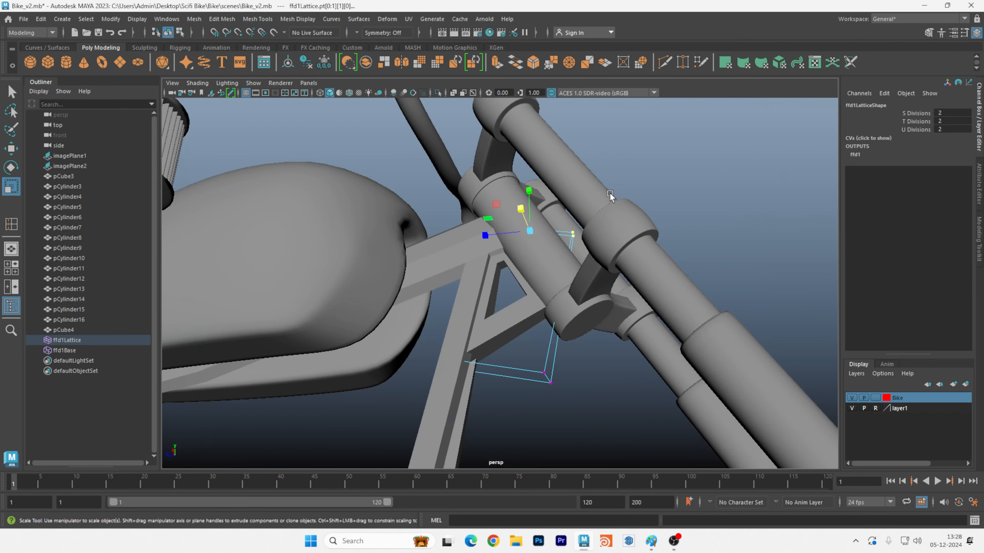
left_click_drag(583, 284, 488, 309, "alt")
right_click_drag(488, 236, 509, 271)
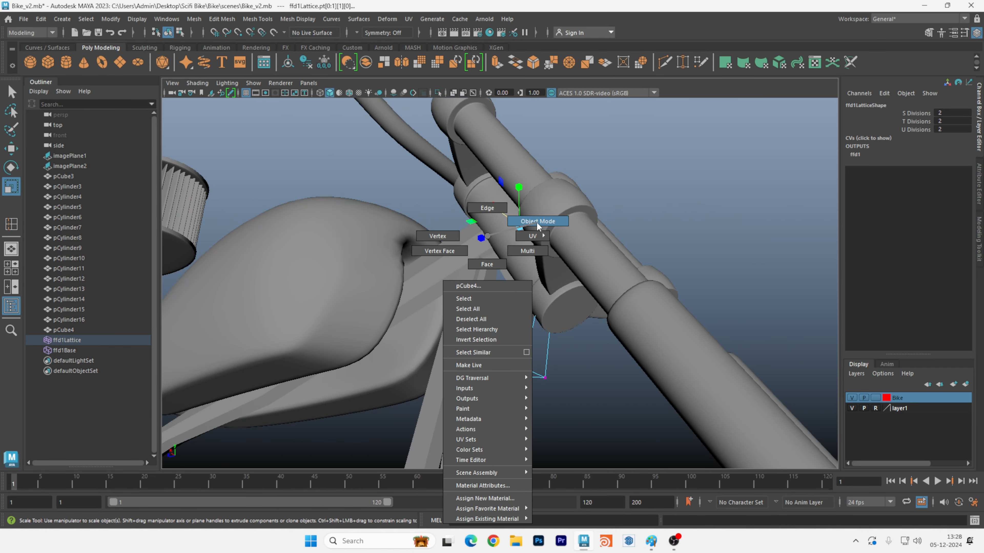
right_click_drag(538, 226, 538, 227)
left_click(502, 319)
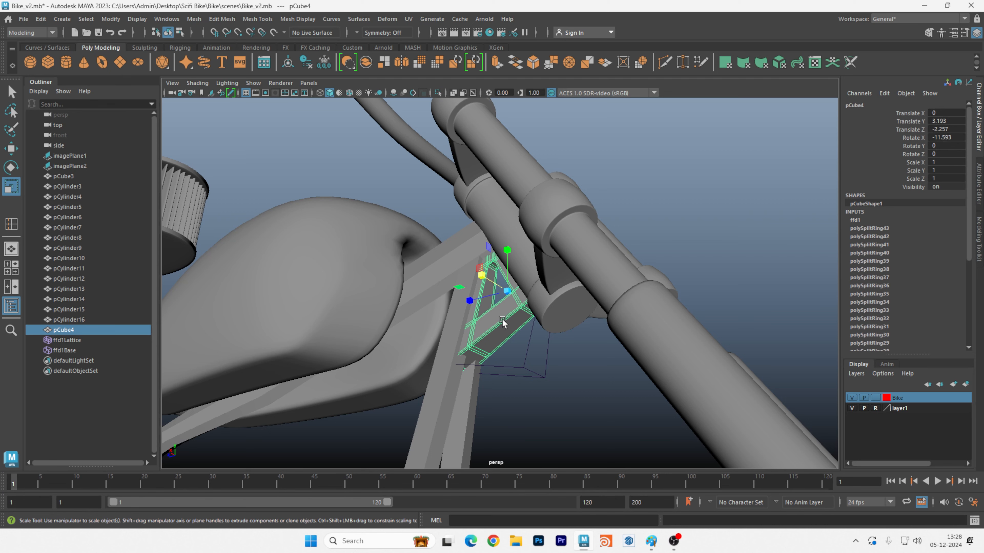
left_click(584, 373)
Turn on the smooth preview for the main frame tube and inspect its junction with the gusset and steering head.
left_click_drag(584, 374, 450, 385, "alt")
left_click(423, 414)
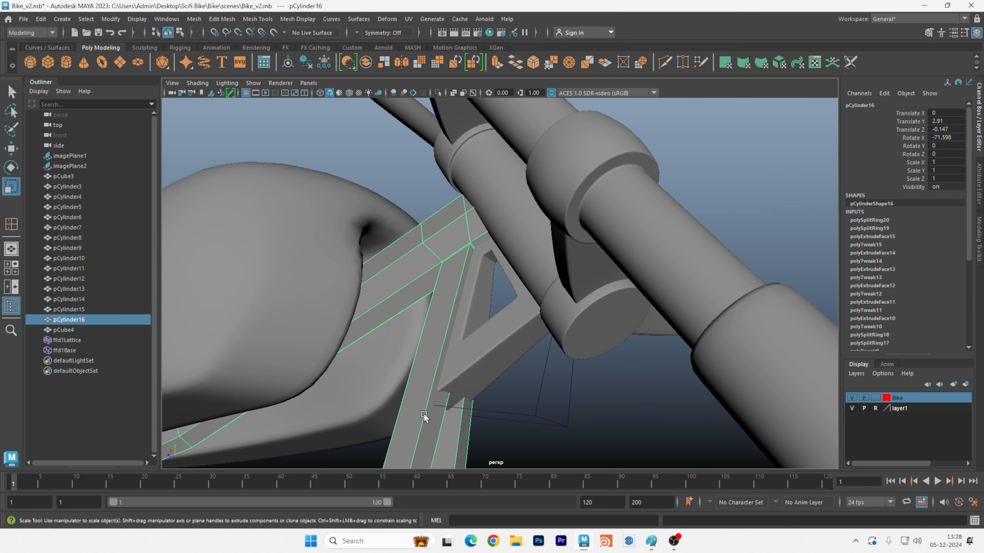
left_click(608, 429)
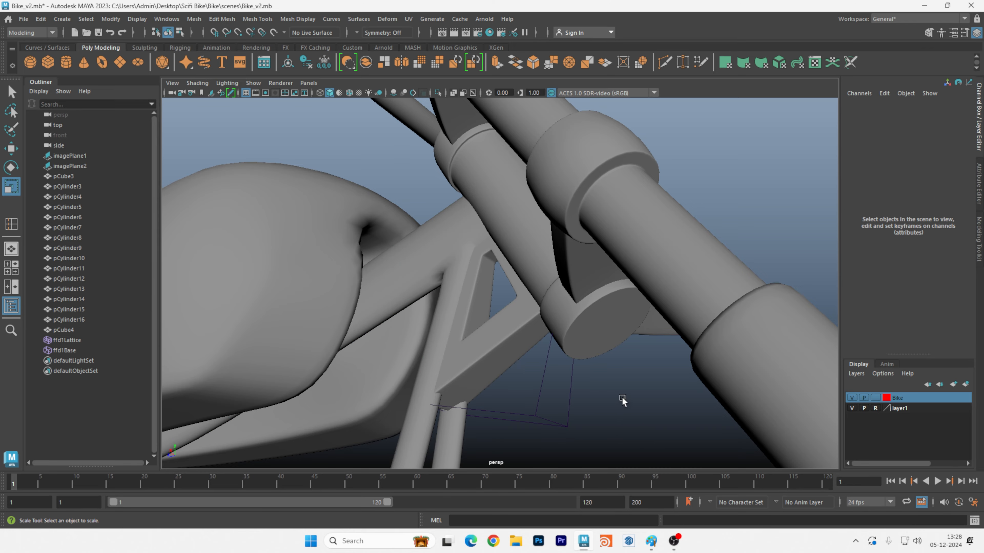
left_click_drag(622, 400, 735, 336, "alt")
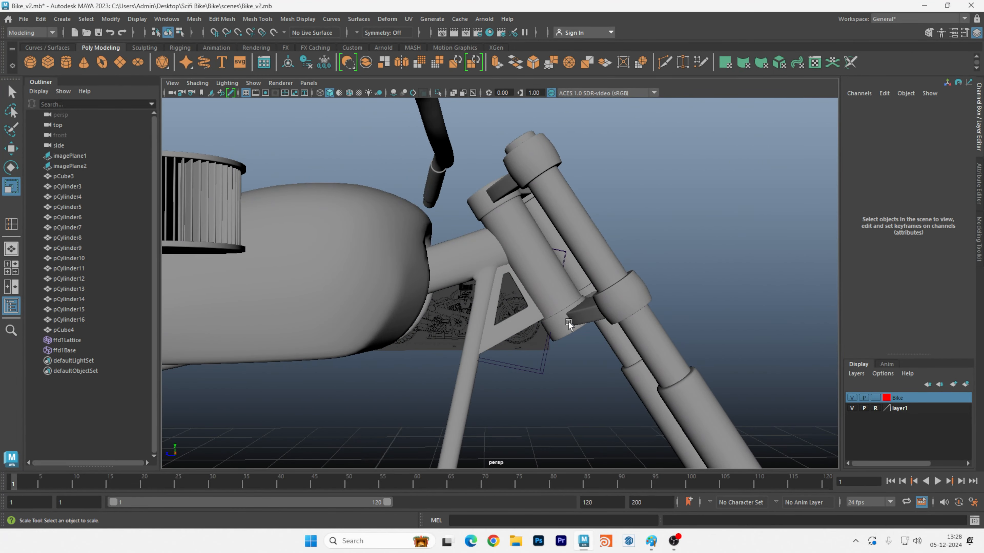
Select the gusset and its lattice in the side view, delete their construction history to bake the taper, and review the bike in perspective.
key("space")
key("space")
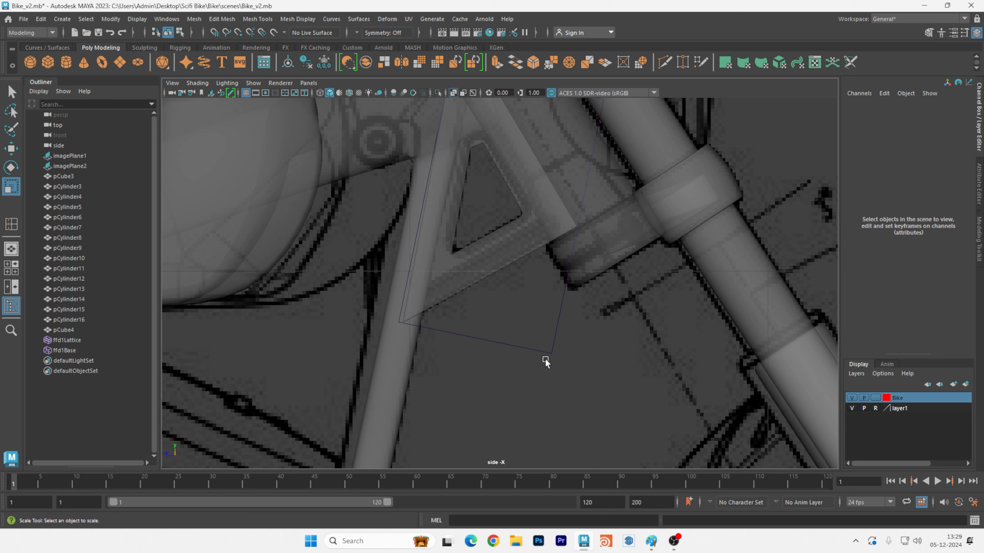
left_click(543, 348)
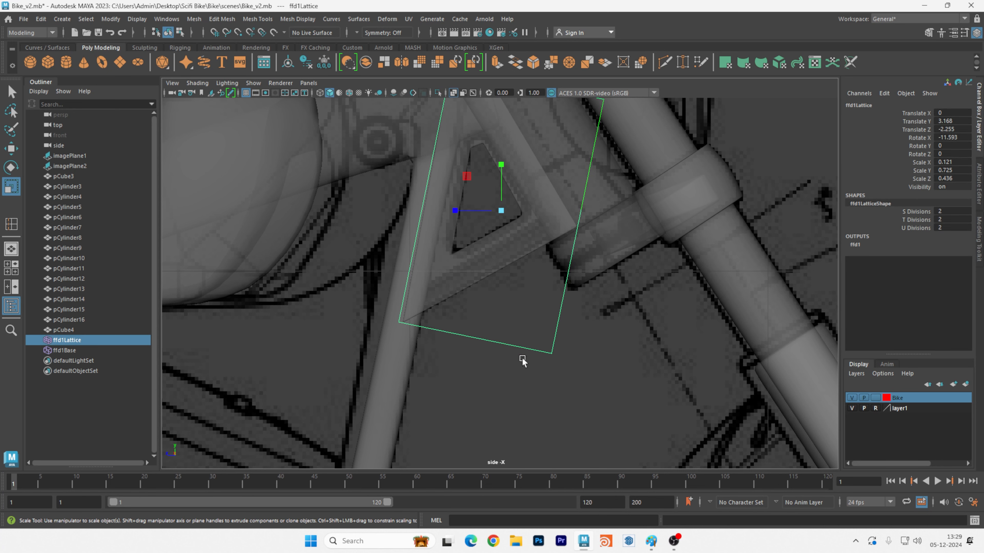
left_click(518, 408)
left_click_drag(499, 347, 471, 262)
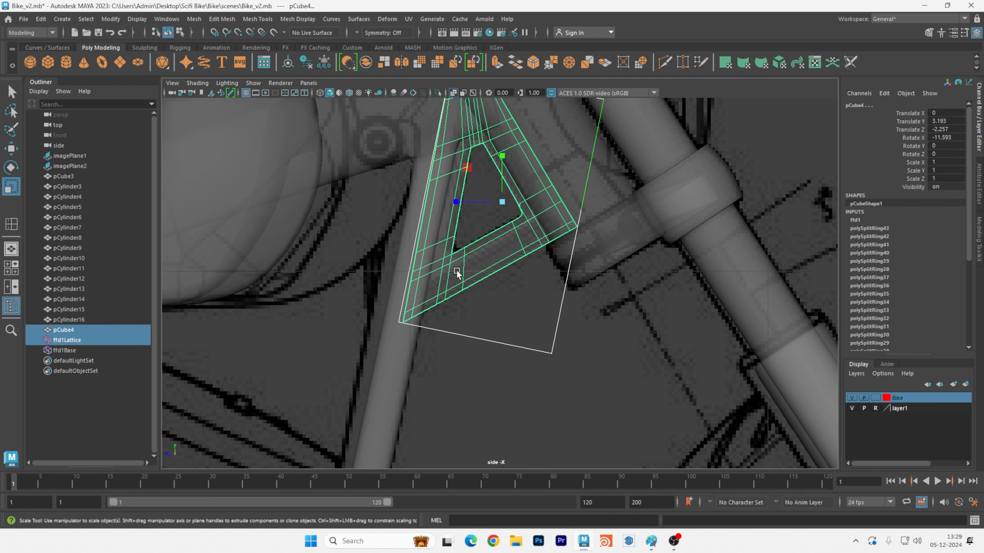
scroll(497, 267, "down", 5)
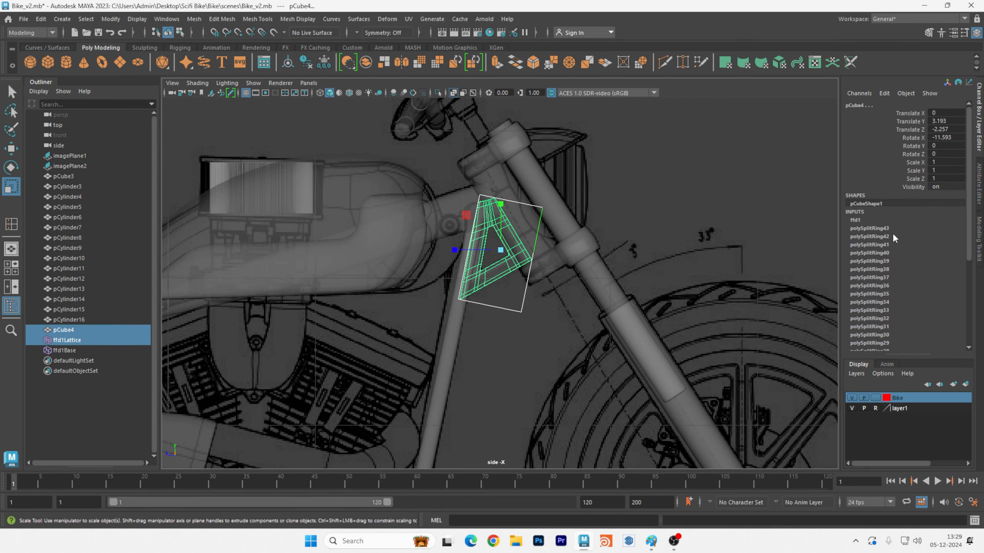
scroll(890, 234, "down", 6)
scroll(883, 238, "up", 6)
key("alt+shift+d")
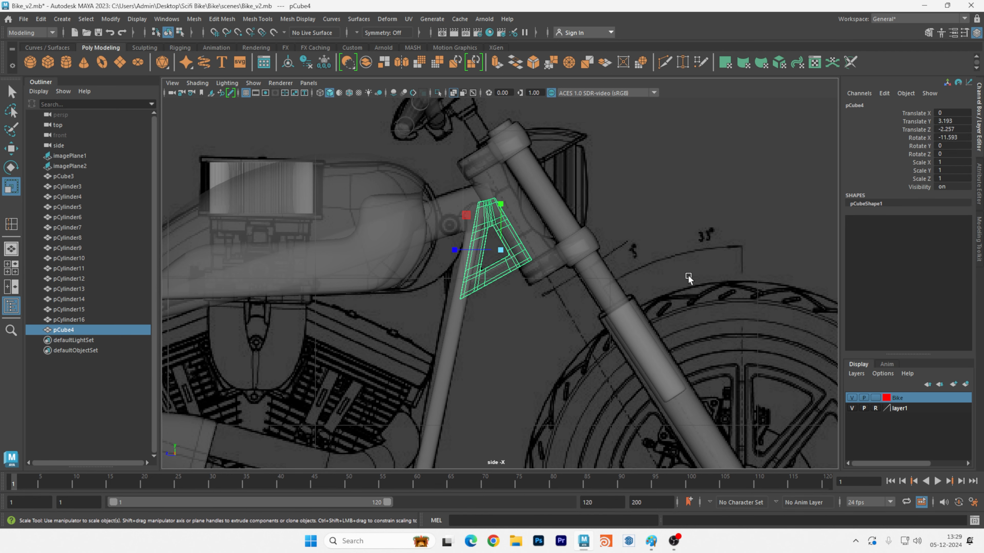
left_click(556, 340)
key("space")
key("space")
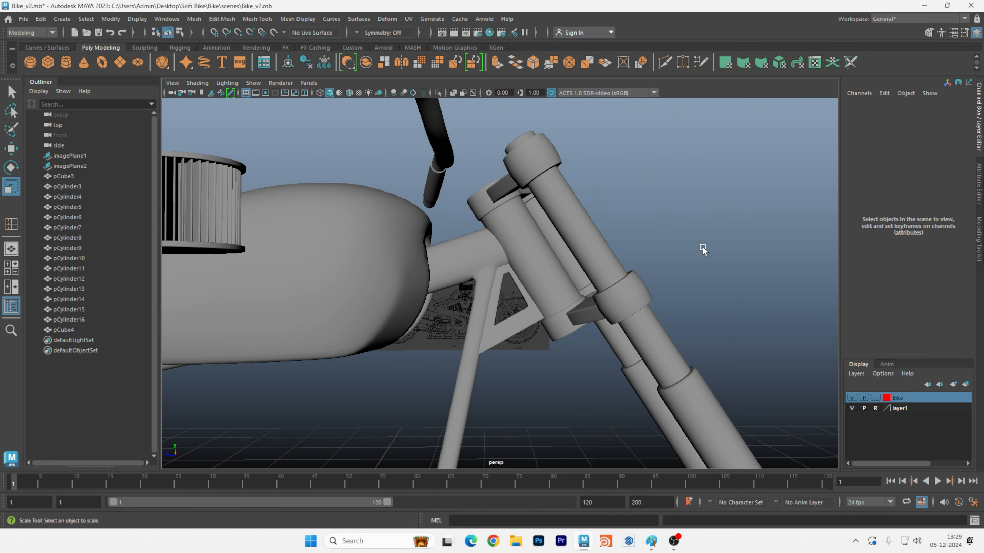
left_click_drag(711, 206, 470, 308, "alt")
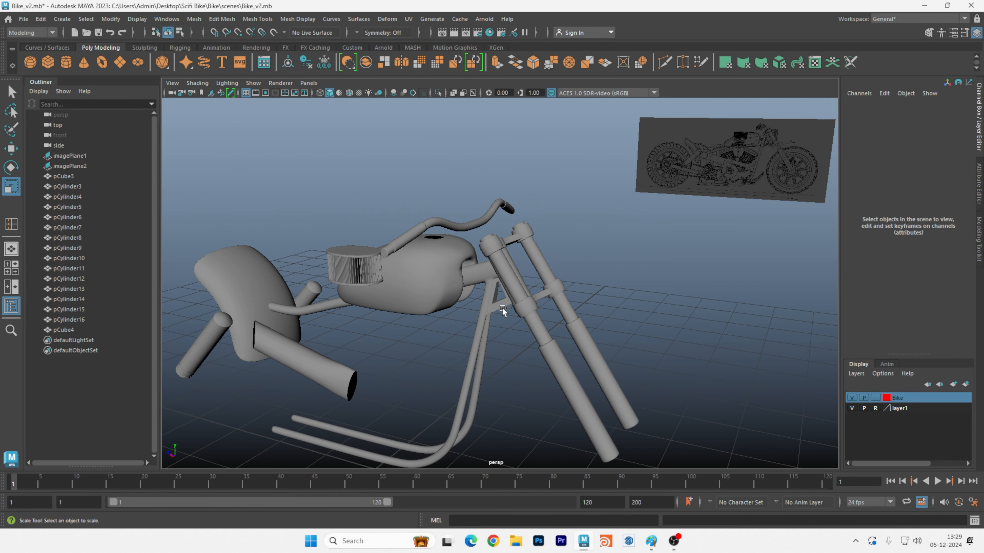